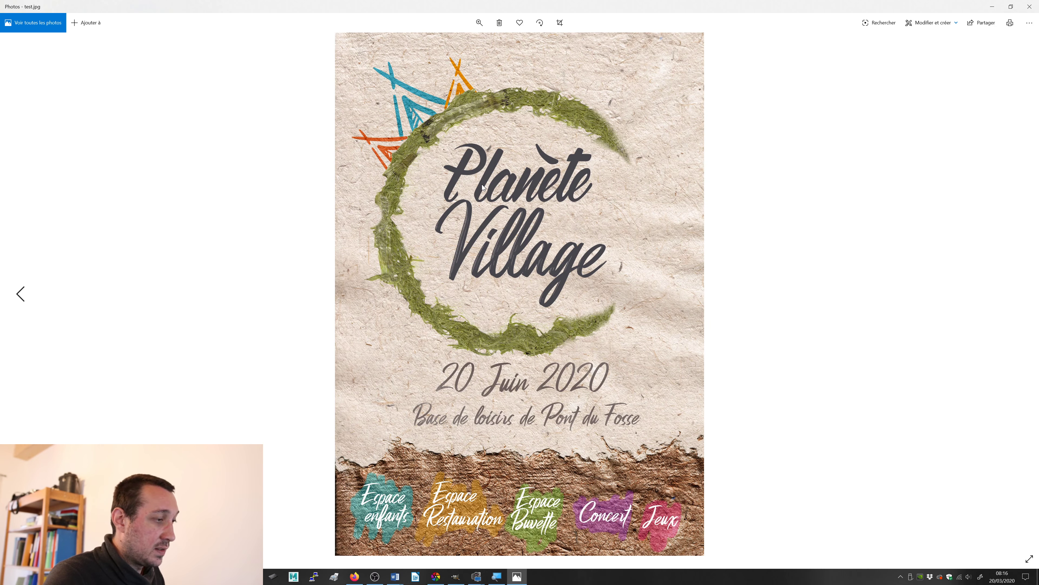
Step: Review the finished poster in test.jpg against the blank GIMP canvas, ending on the canvas
key(alt+Tab)
key(alt+Tab)
key(alt+Tab)
key(Tab)
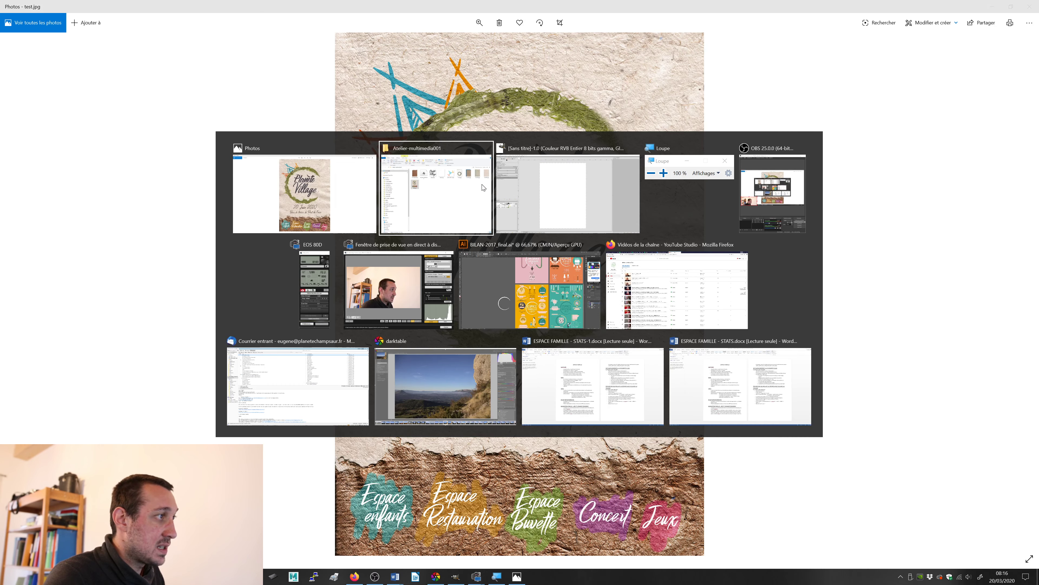
key(alt+Tab)
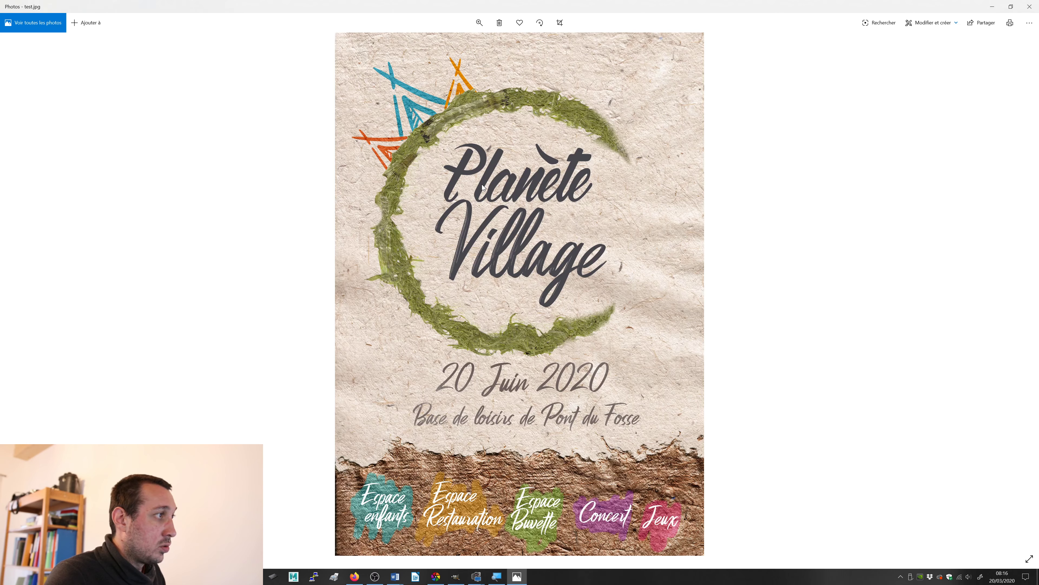
key(alt+Tab)
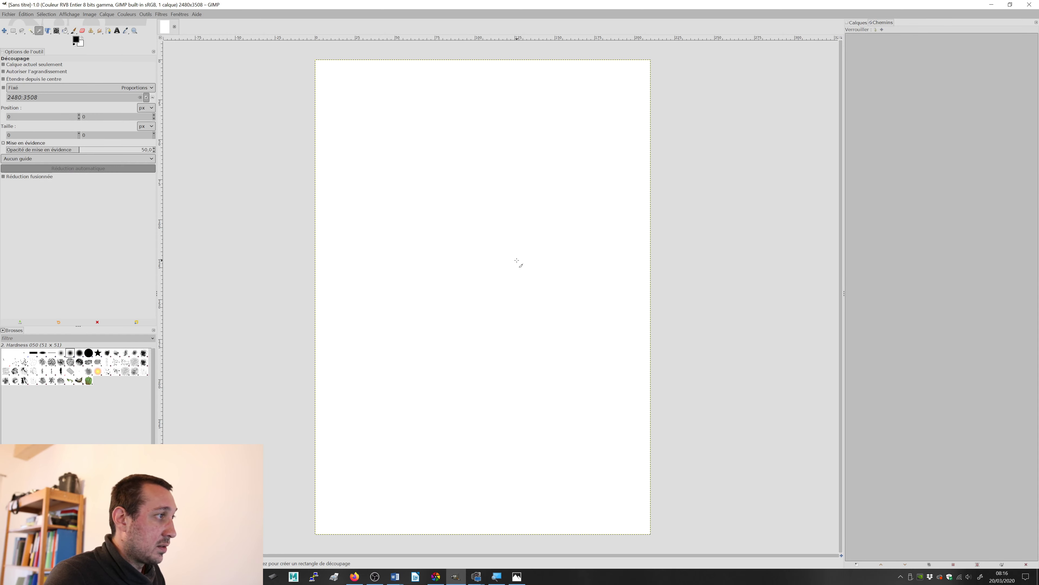
key(alt+Tab)
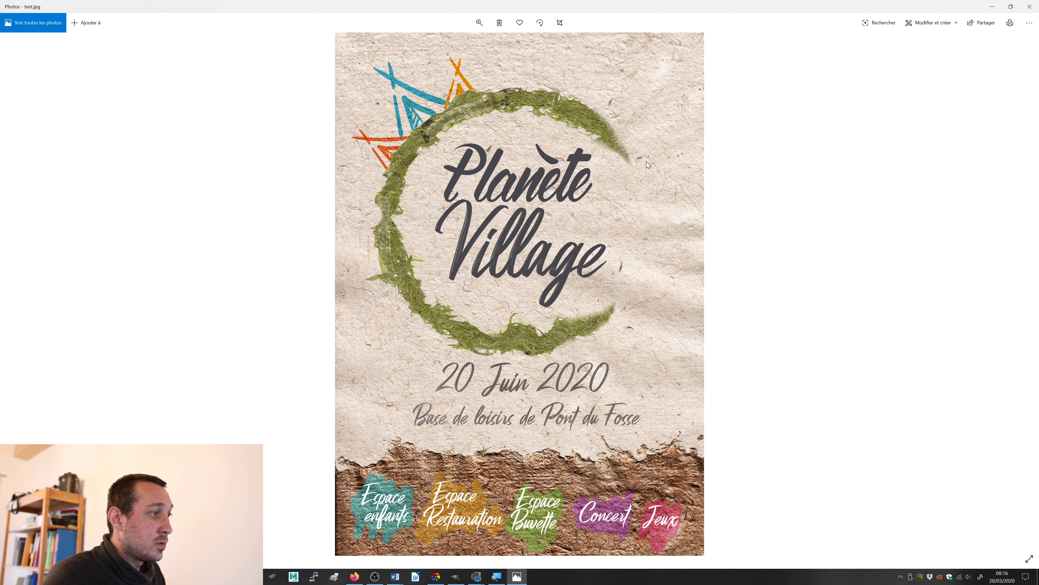
key(alt+Tab)
Step: Open scan04.jpg from the desktop folder Atelier-multimedia001 as a new layer in the blank image
click(12, 16)
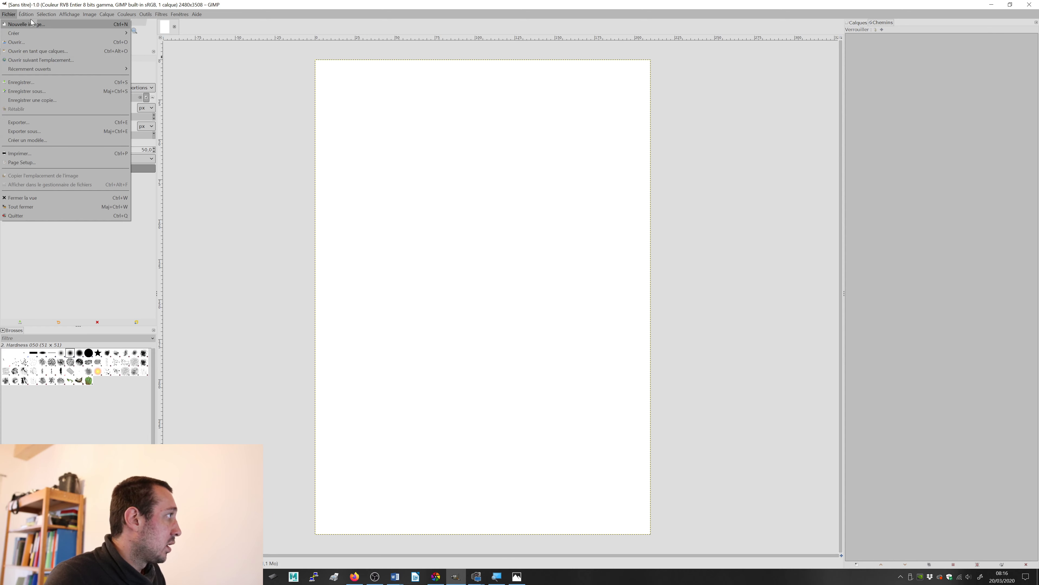
click(49, 53)
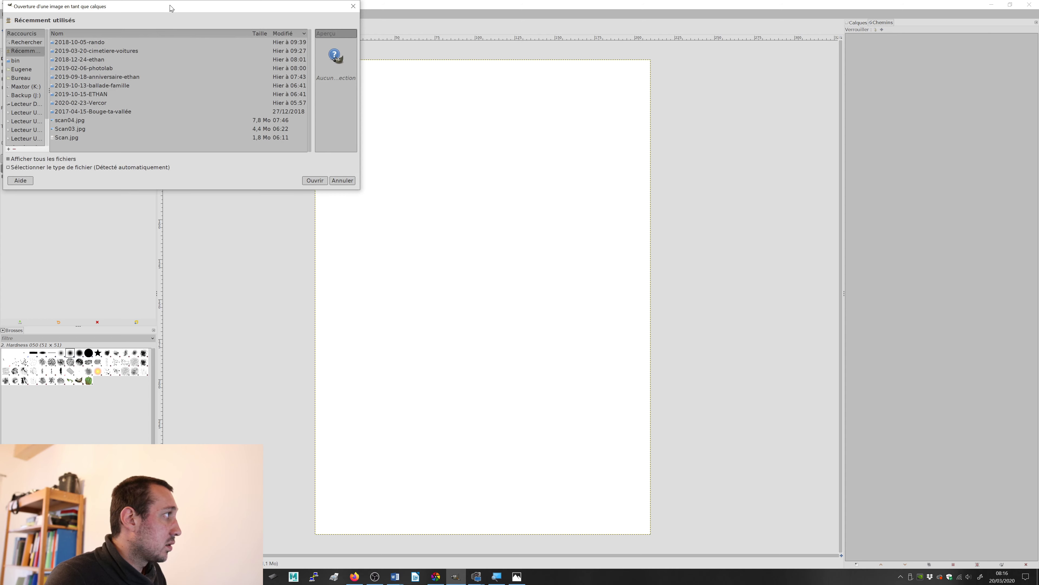
drag(171, 8, 452, 79)
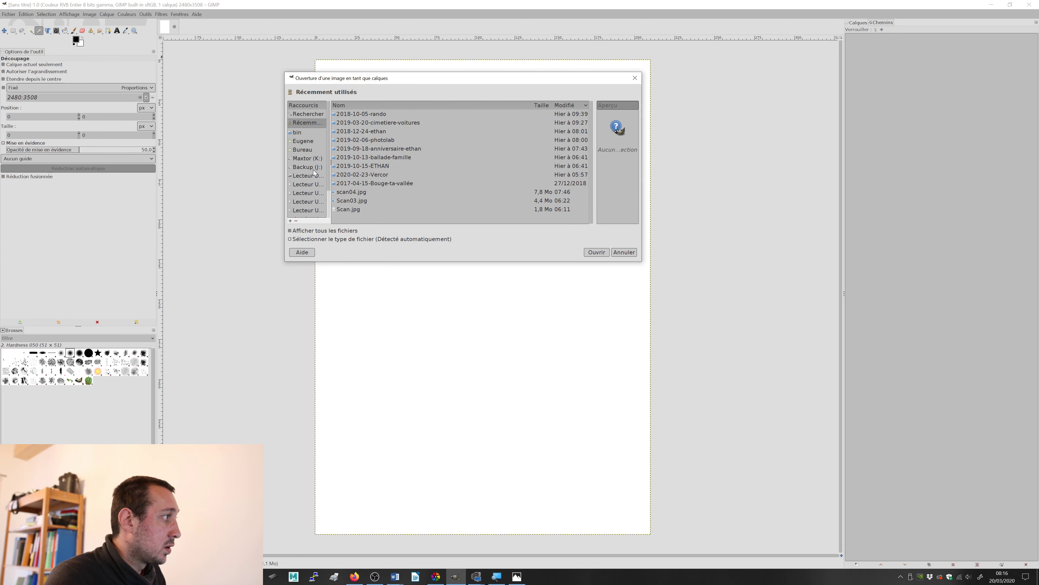
click(299, 150)
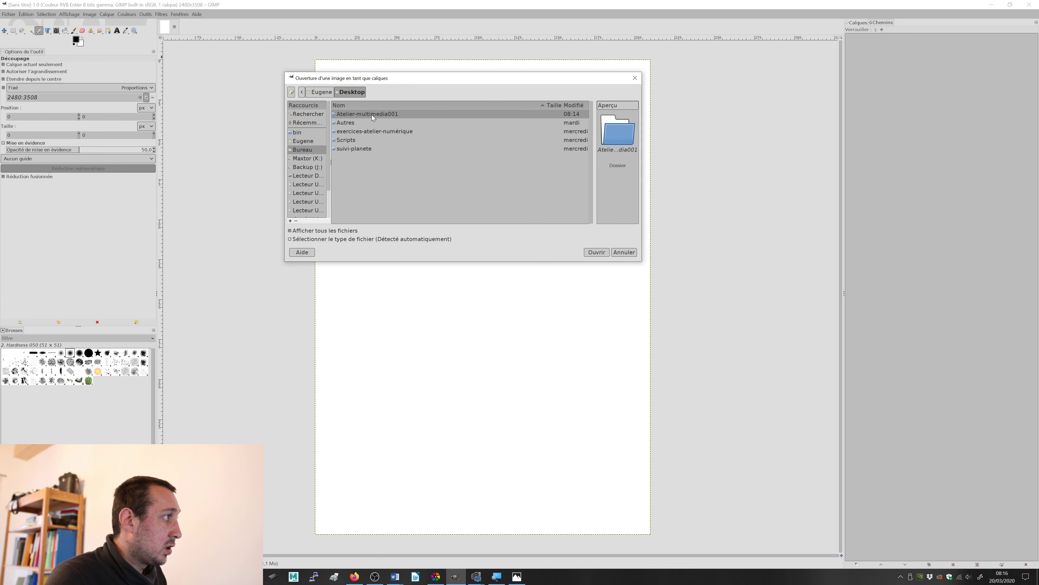
double_click(372, 115)
click(356, 149)
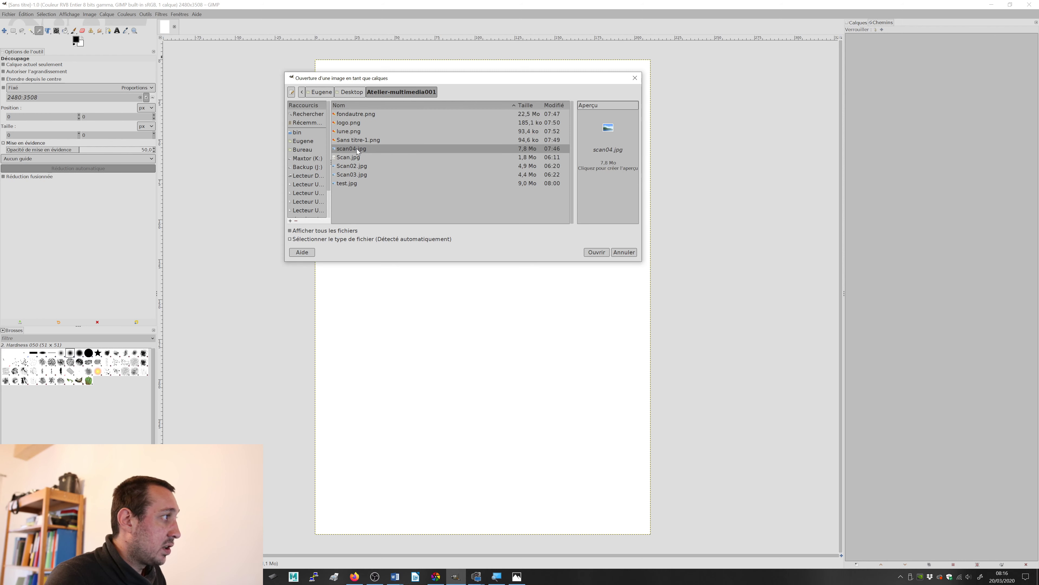
click(595, 253)
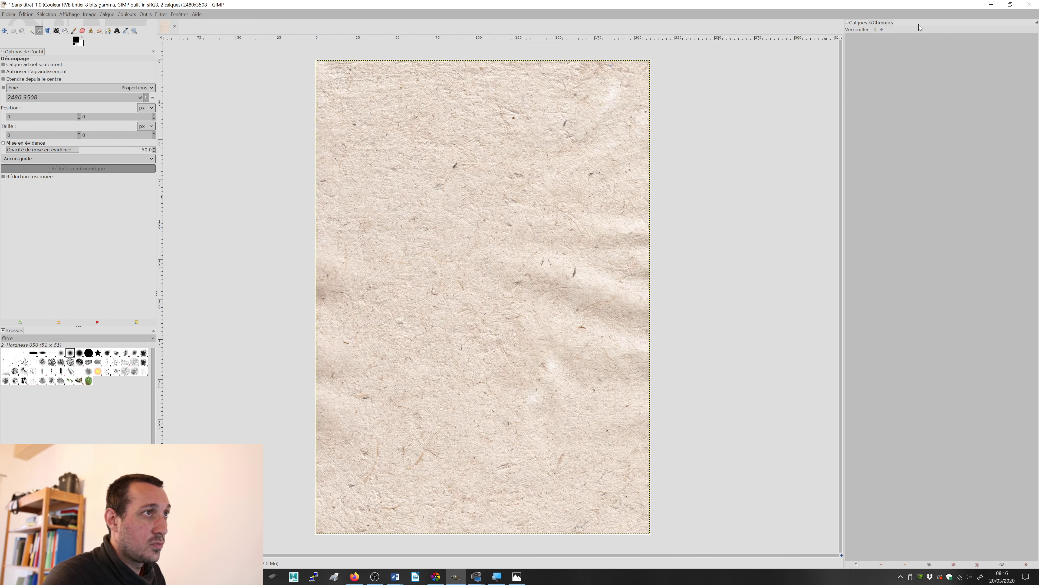
Step: Show the layer list and rename the scan04.jpg layer to "fond"
click(854, 24)
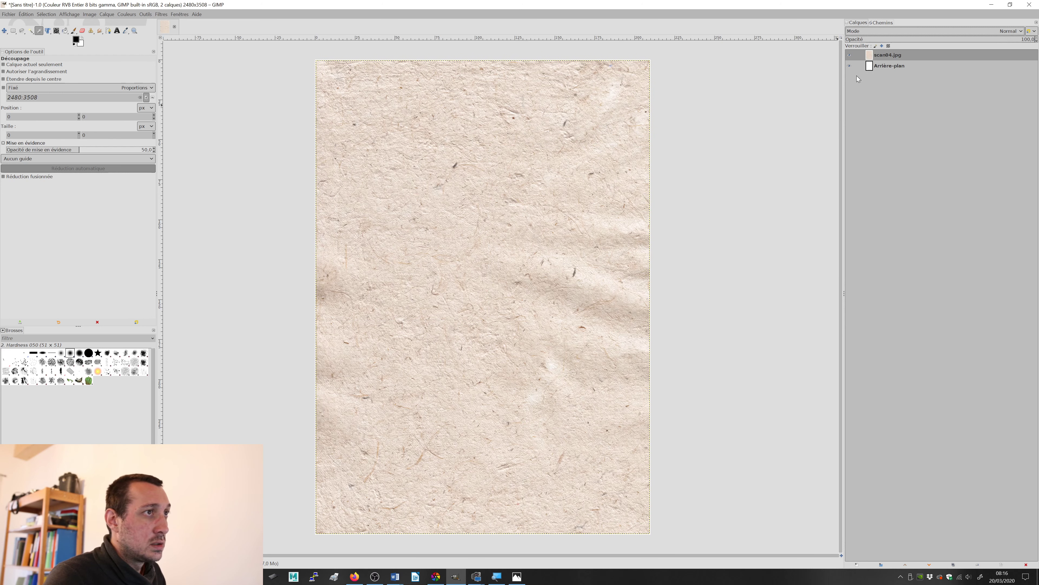
double_click(885, 58)
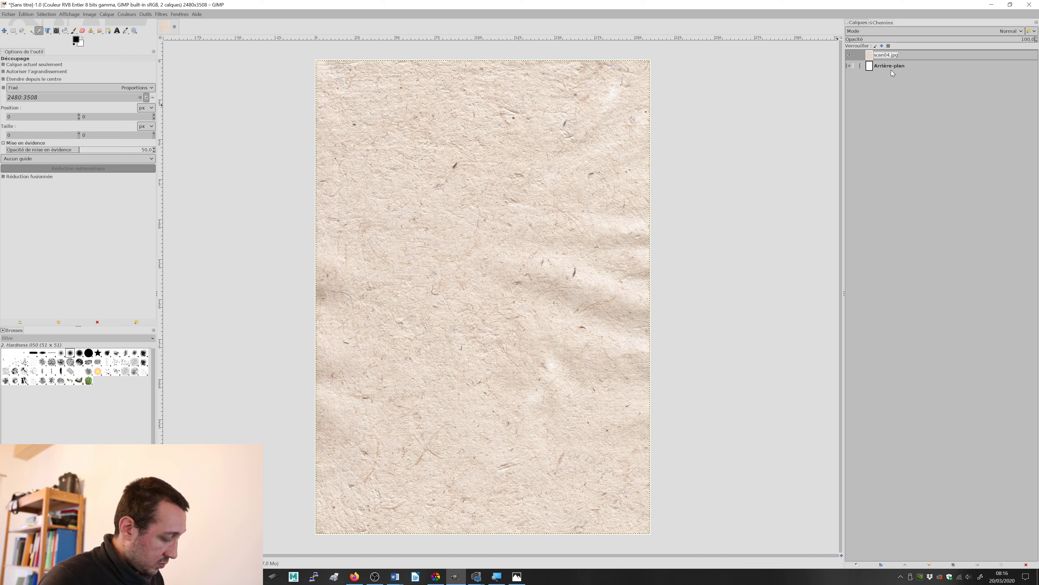
text(fond)
key(Return)
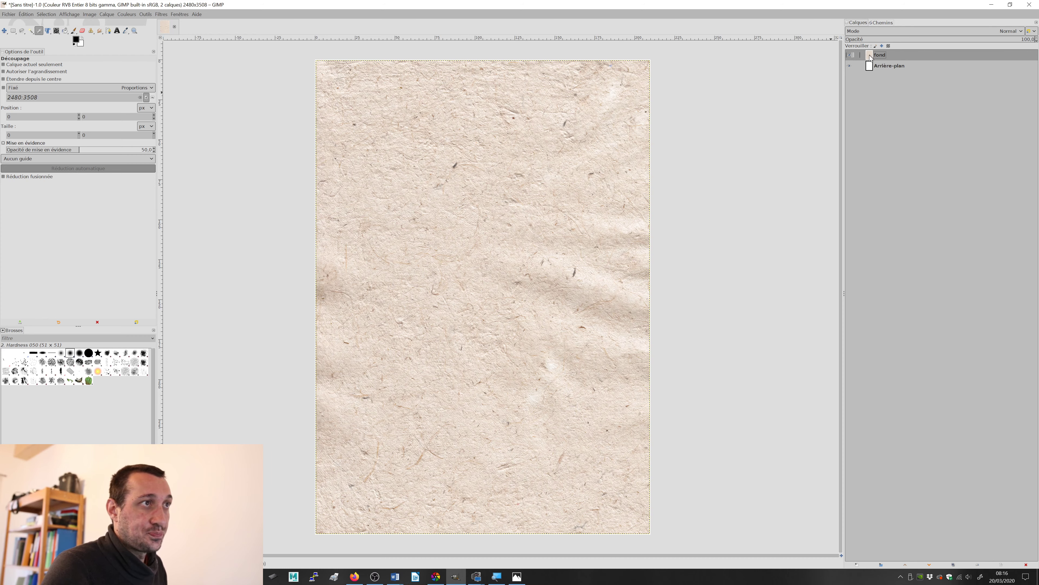
Step: Check the finished poster again, and open Scan.jpg from Atelier-multimedia001 as a new layer above the paper background
key(alt+Tab)
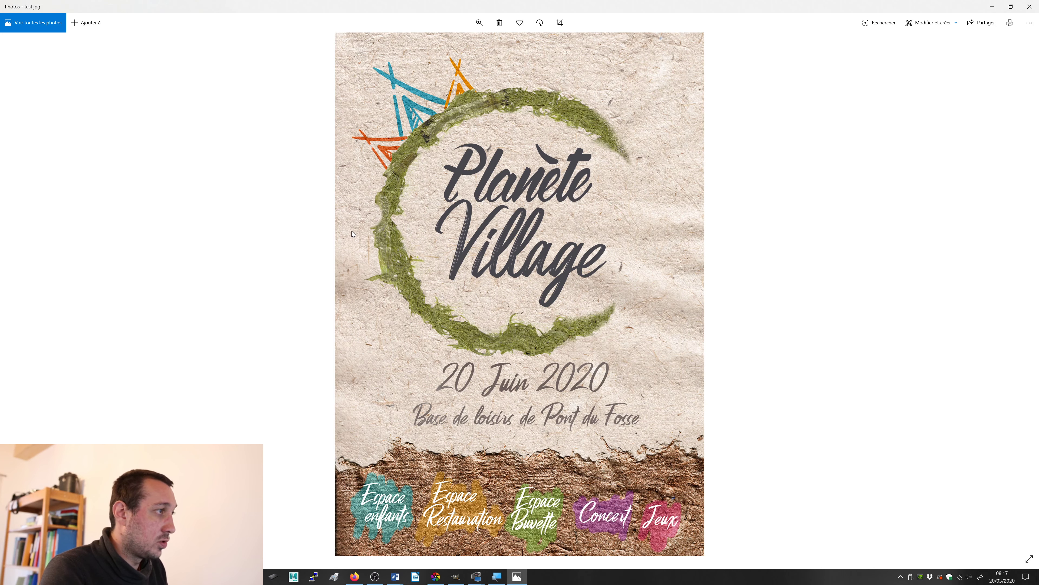
key(alt+Tab)
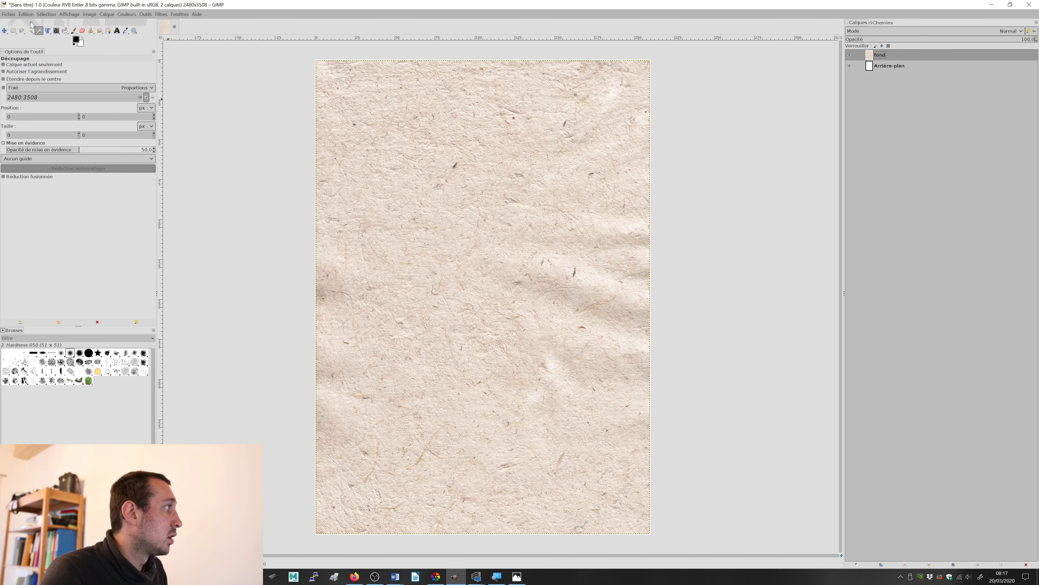
click(11, 15)
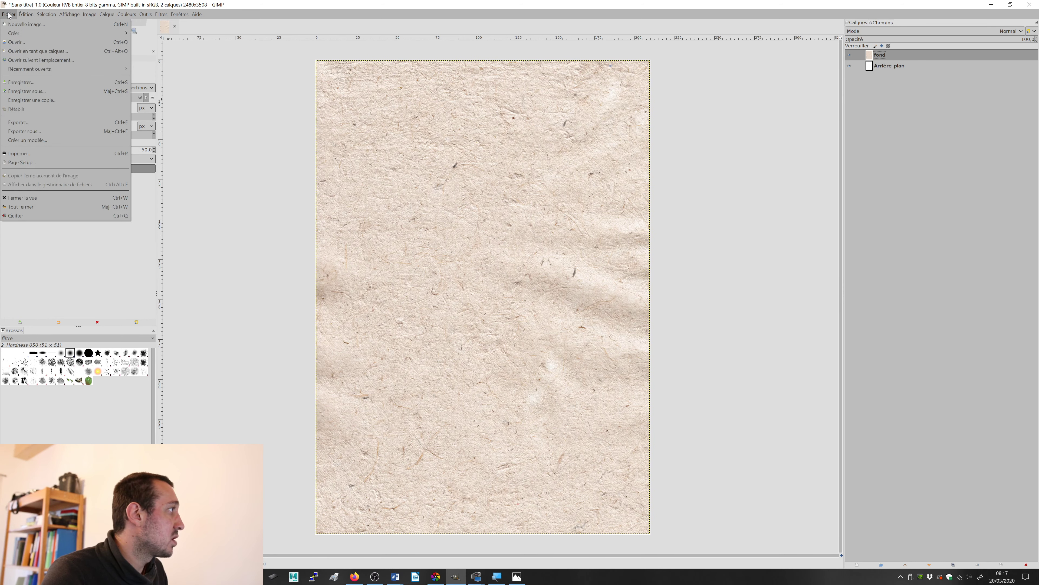
click(32, 51)
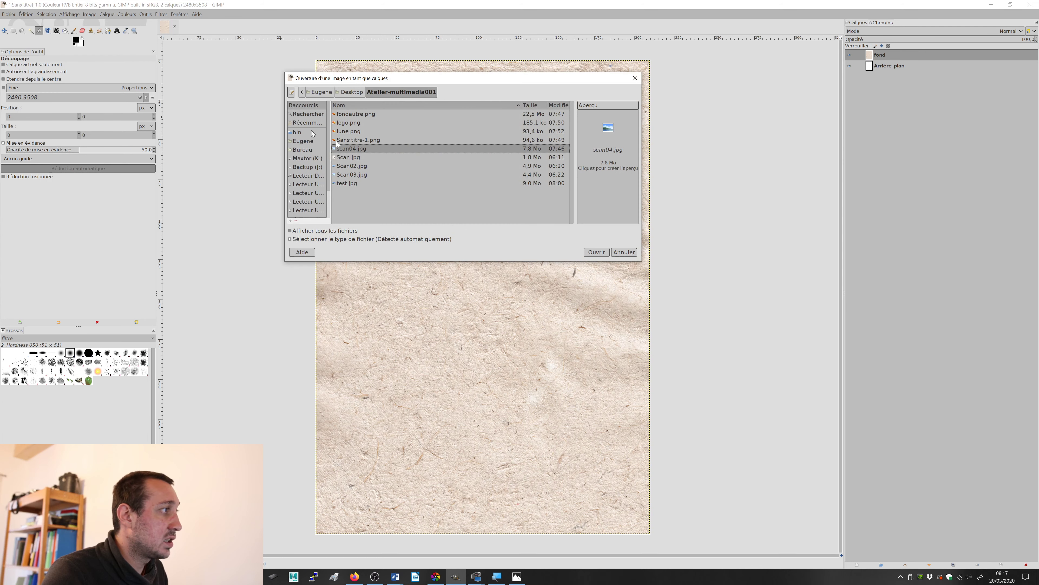
click(355, 157)
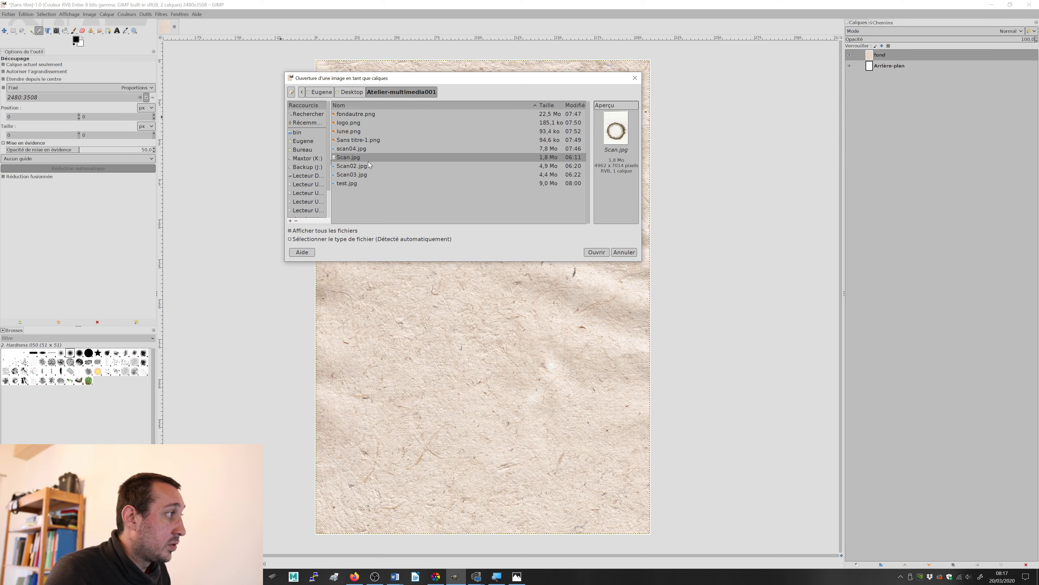
click(591, 253)
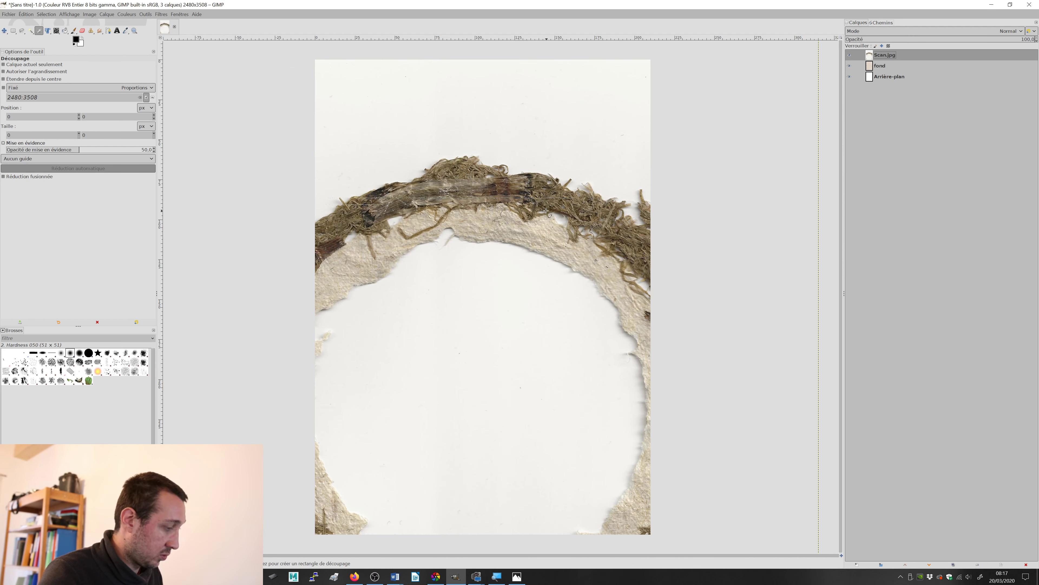
Step: Scale the Scan.jpg layer proportionally to about 197 × 277 mm so the whole moss ring can fit the page
scroll(548, 213, down, 1)
scroll(537, 205, down, 1)
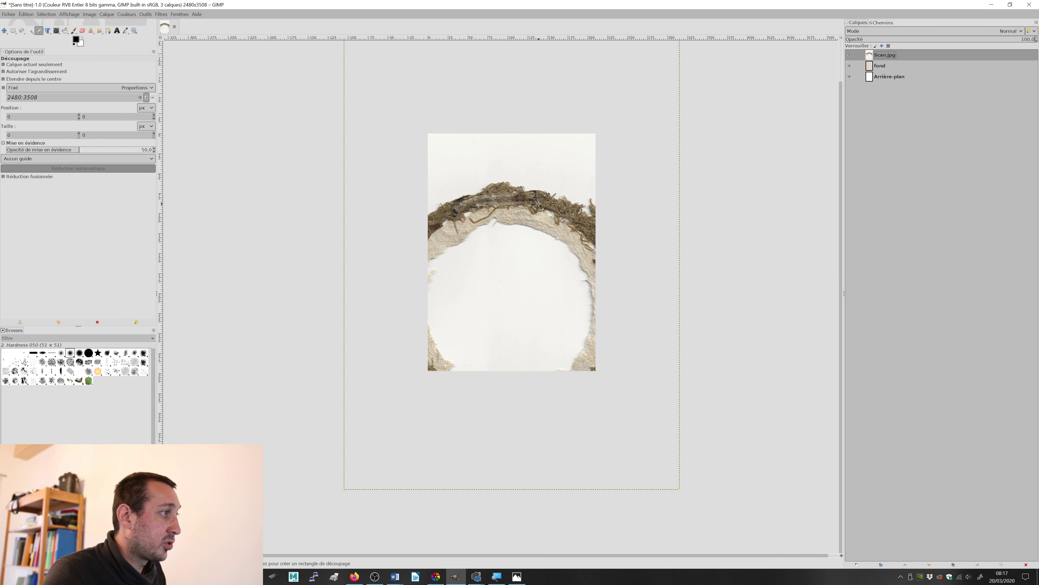
scroll(539, 204, down, 1)
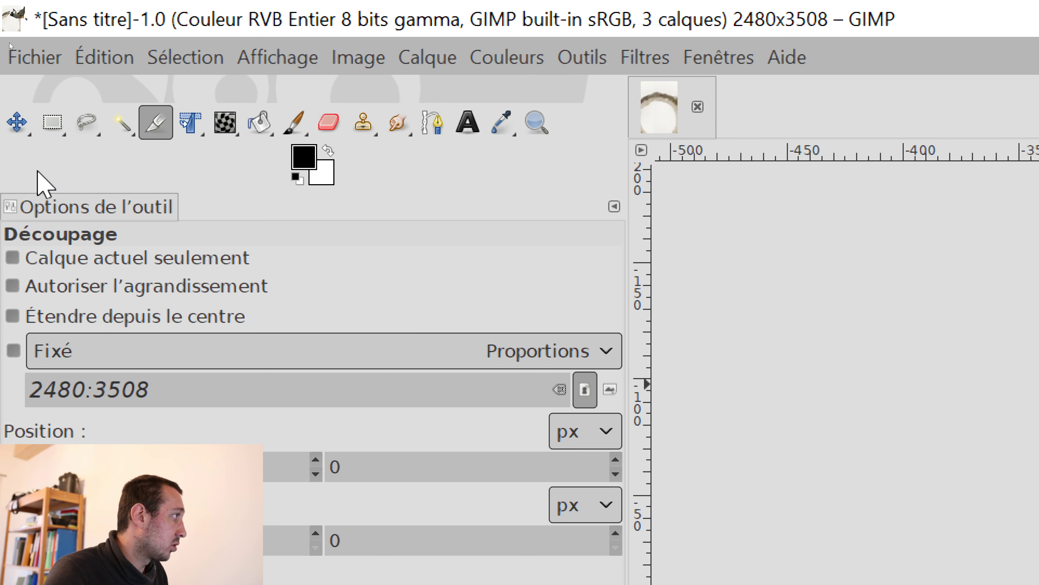
mouse_move(196, 123)
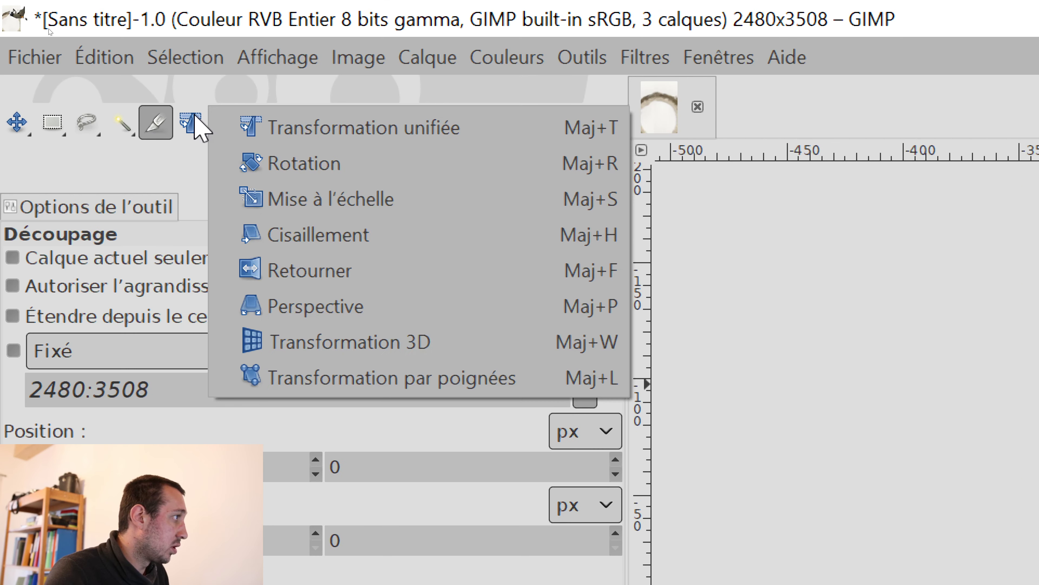
click(396, 201)
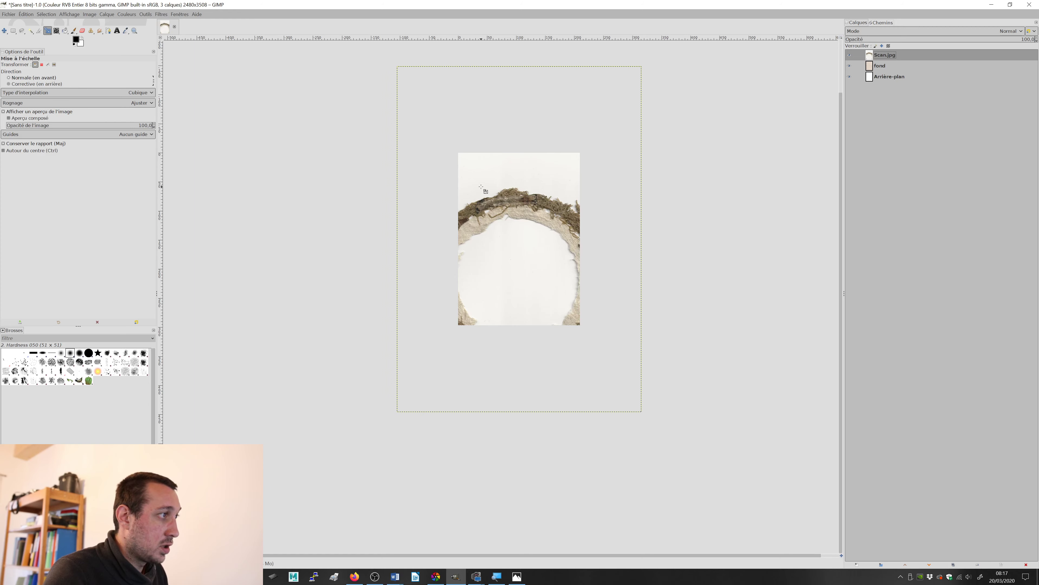
click(481, 187)
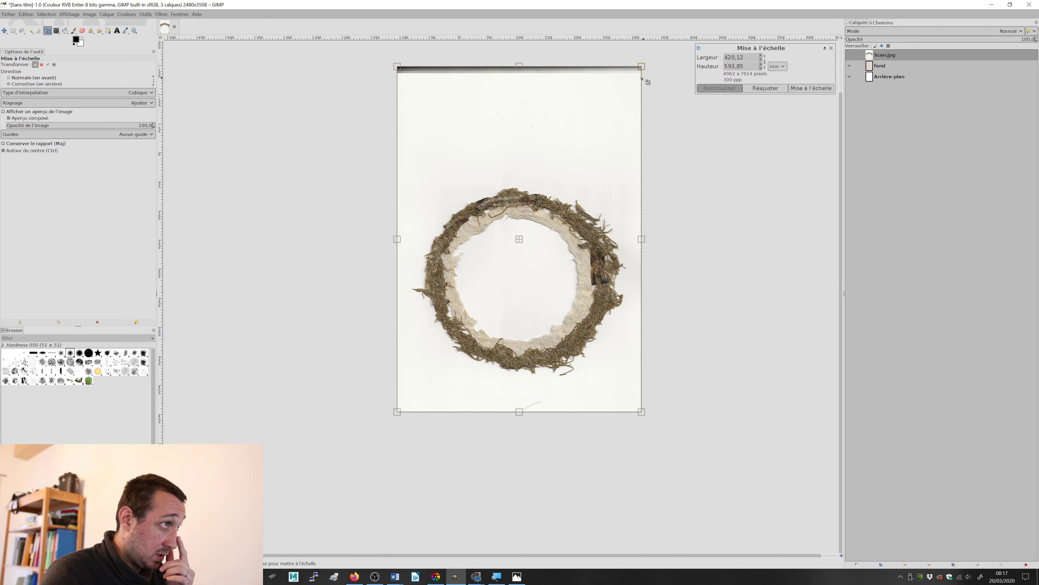
drag(641, 64, 509, 256)
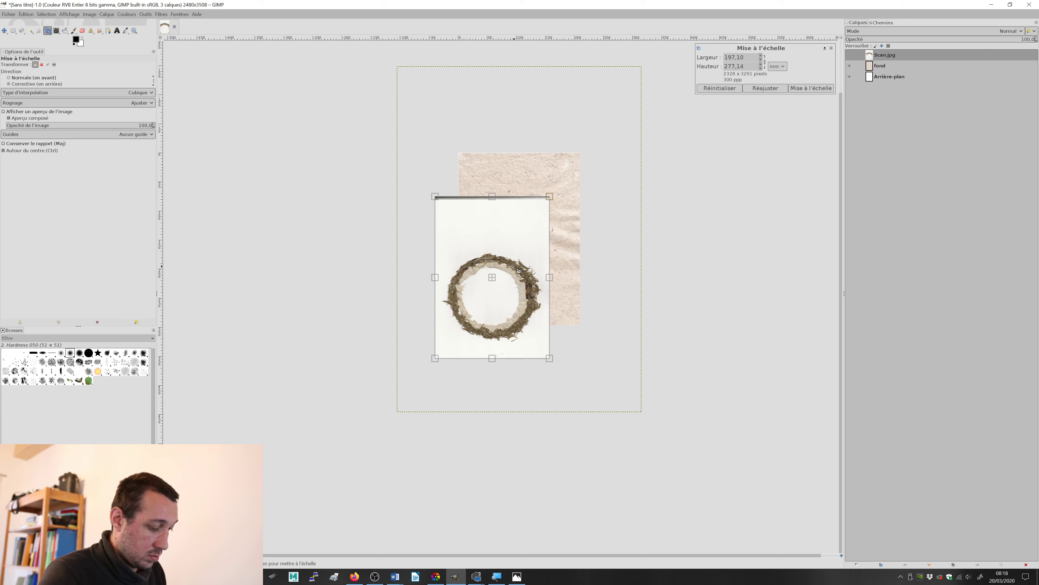
key(Return)
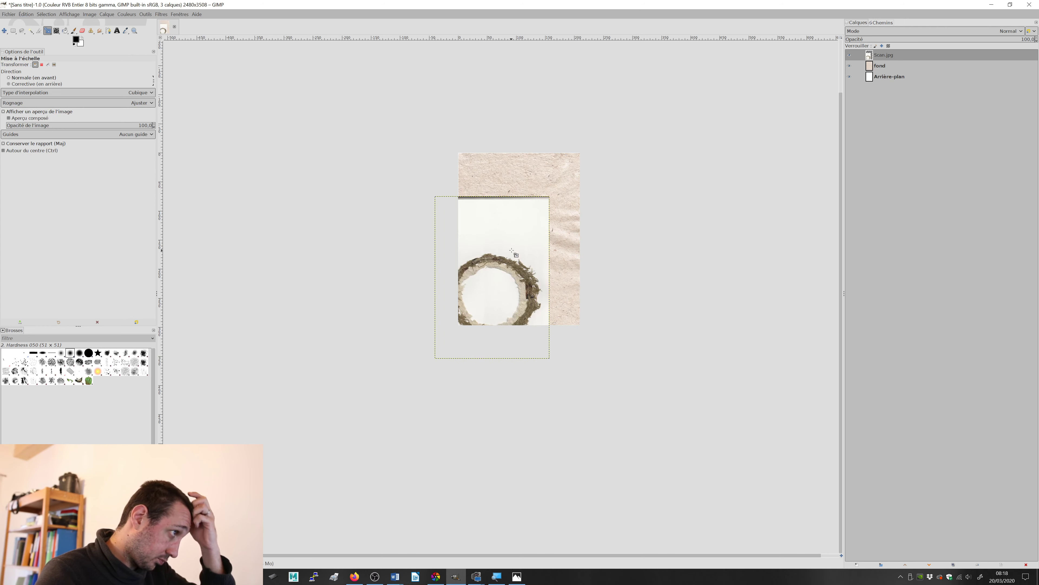
Step: Move the scaled Scan.jpg layer onto the page, roughly centred with a paper margin on all sides
click(4, 31)
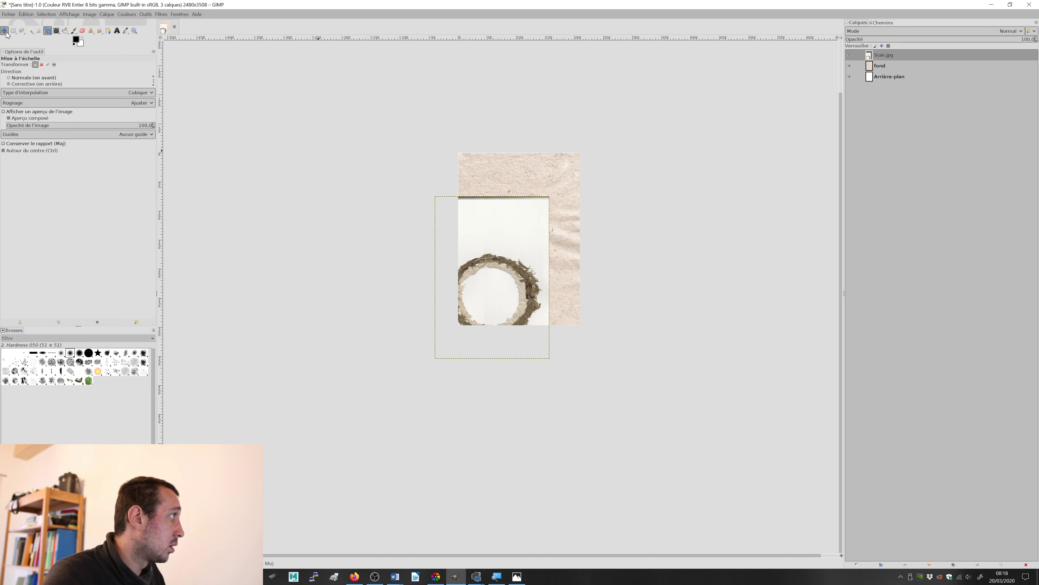
drag(525, 278, 545, 239)
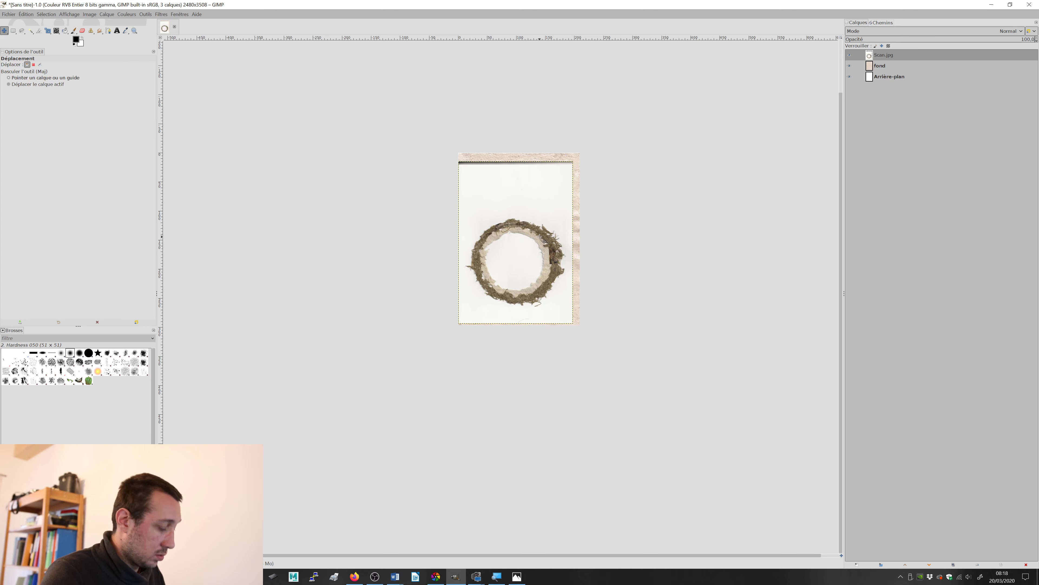
scroll(535, 232, up, 2)
scroll(537, 232, up, 1)
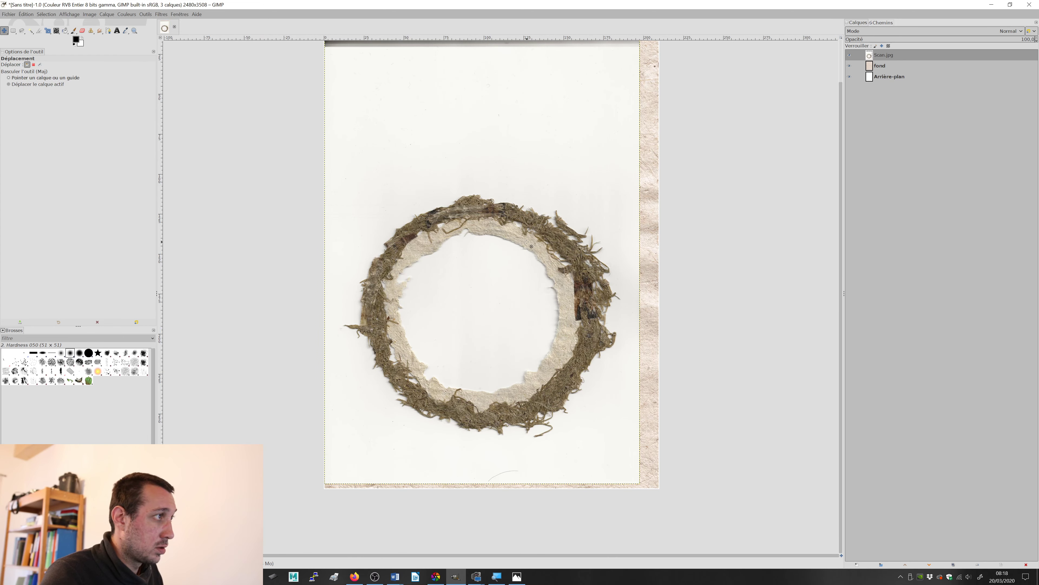
mouse_move(545, 246)
mouse_down()
mouse_move(553, 260)
mouse_move(542, 280)
mouse_move(542, 248)
mouse_move(570, 249)
mouse_move(563, 257)
mouse_up()
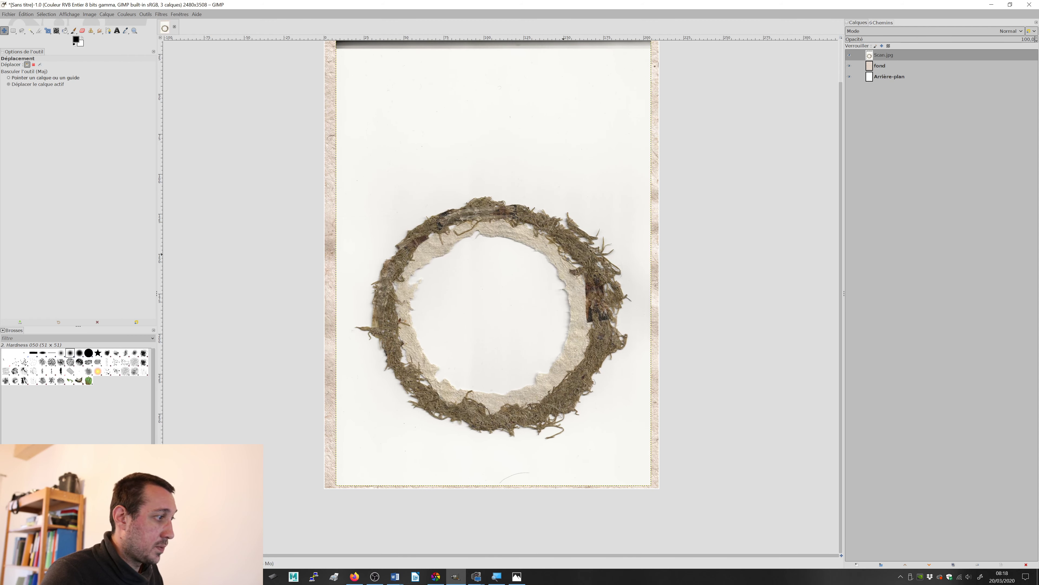
scroll(699, 229, up, 1)
drag(632, 242, 630, 234)
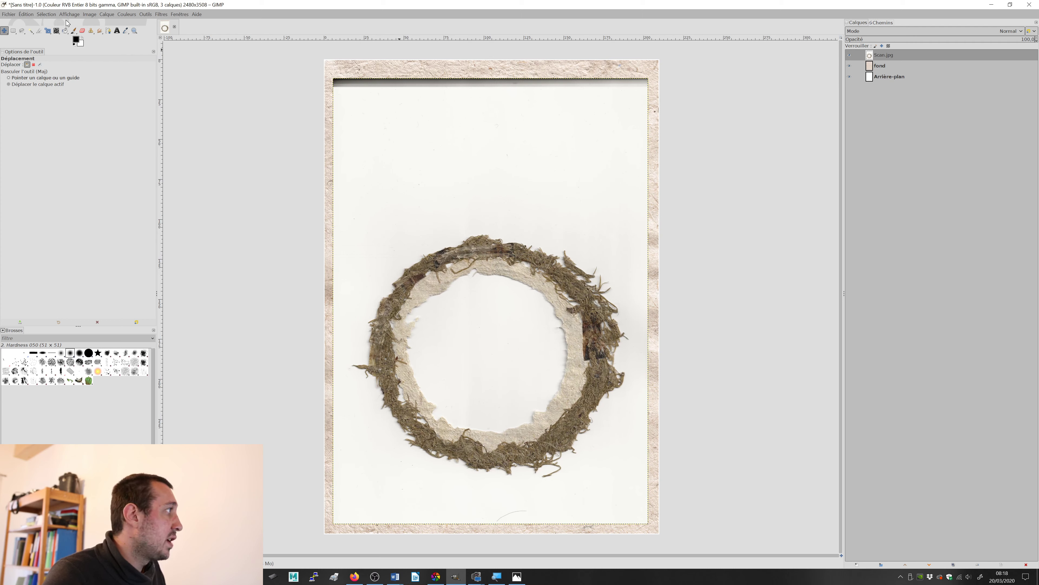
Step: Delete the dark strip along the top of the Scan.jpg layer with a rectangular selection of about 2478 × 408 px, and clear the selection
click(13, 30)
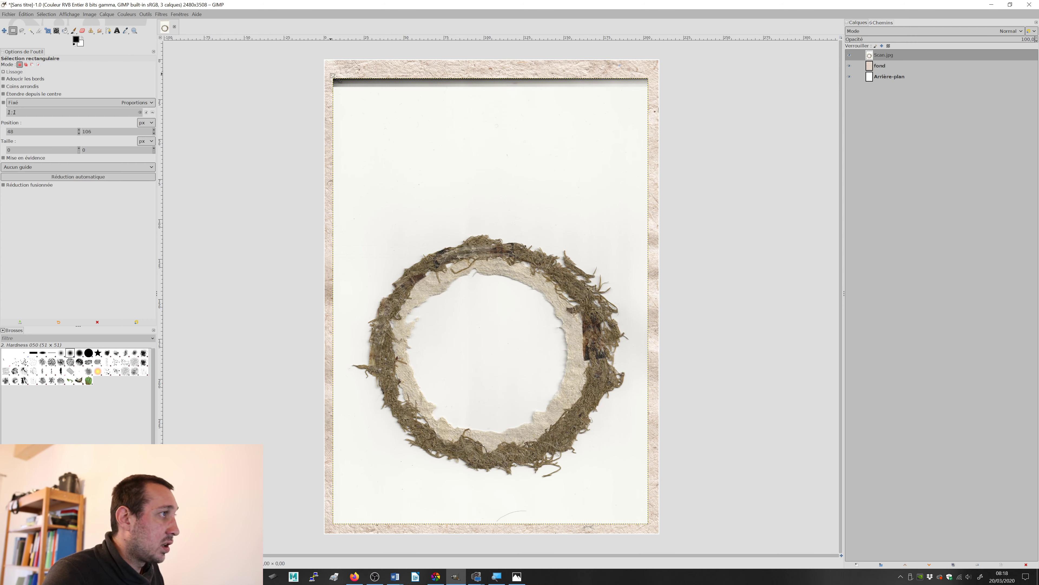
drag(331, 74, 662, 127)
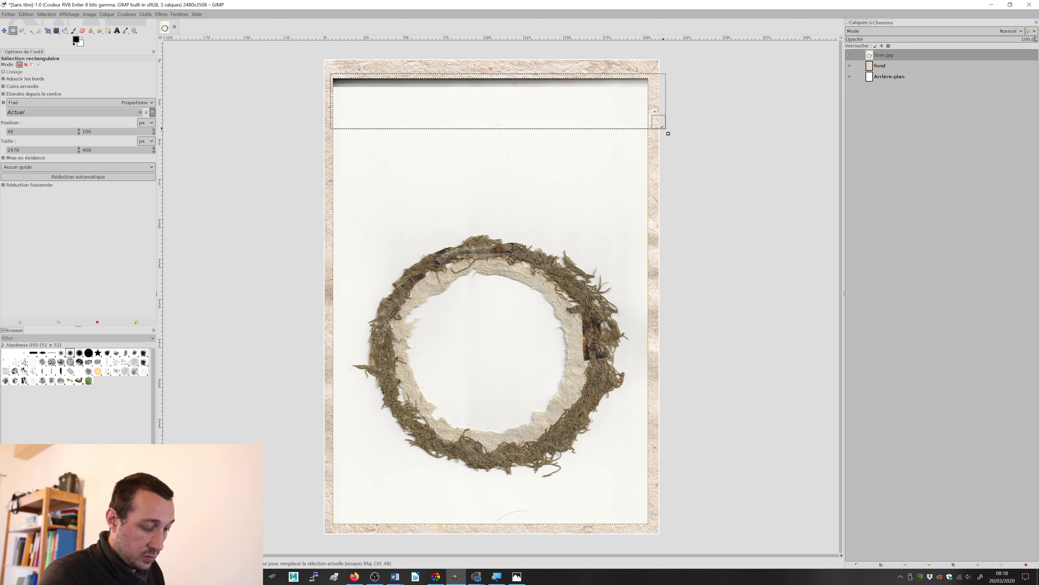
key(Delete)
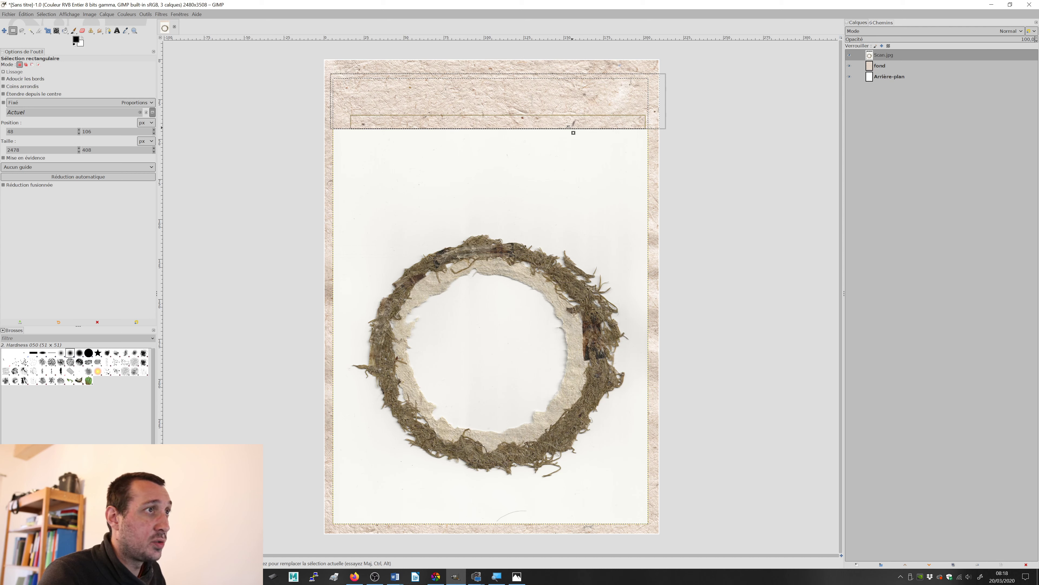
click(47, 14)
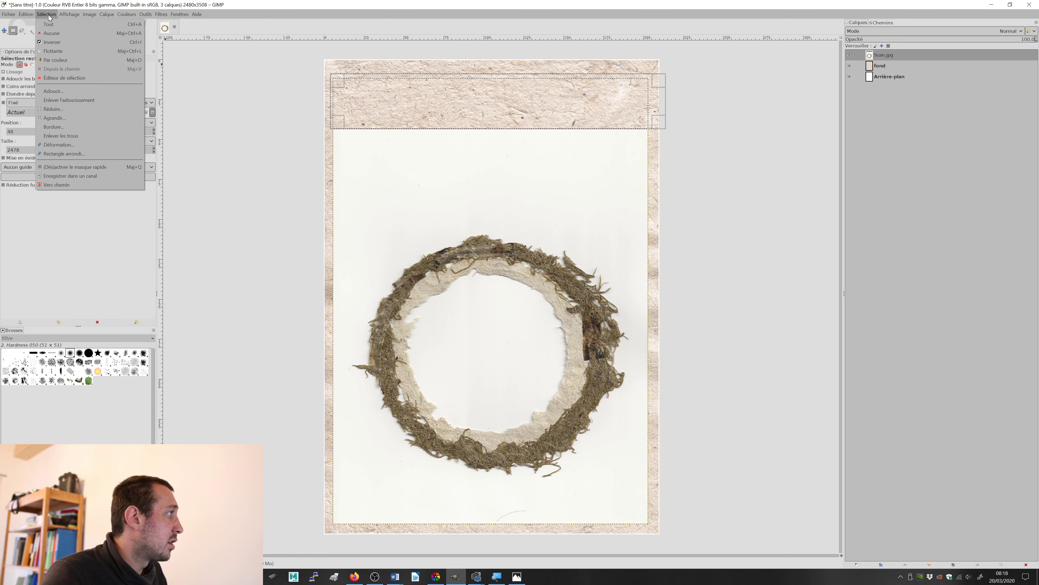
click(52, 33)
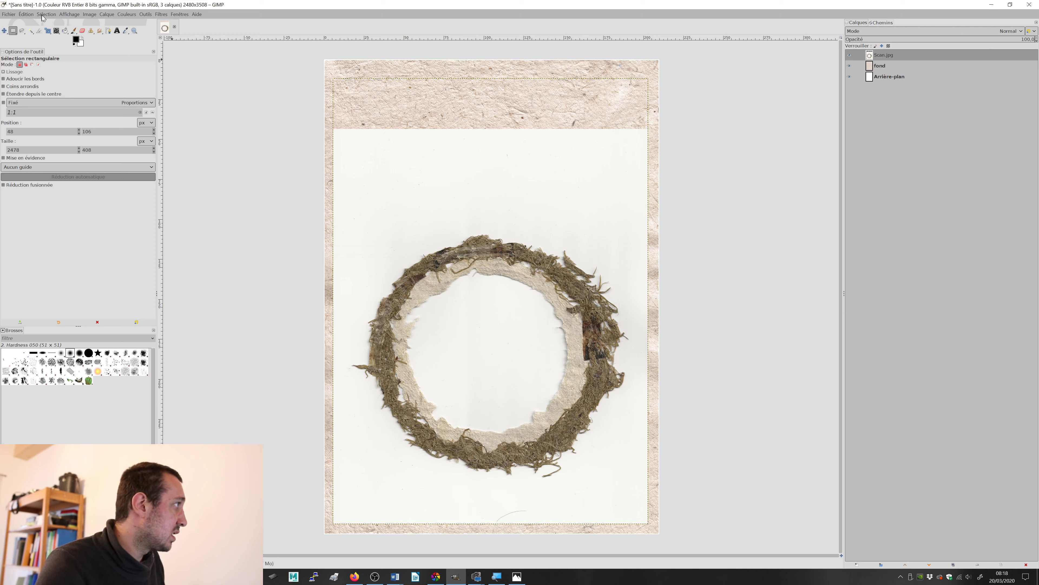
click(59, 16)
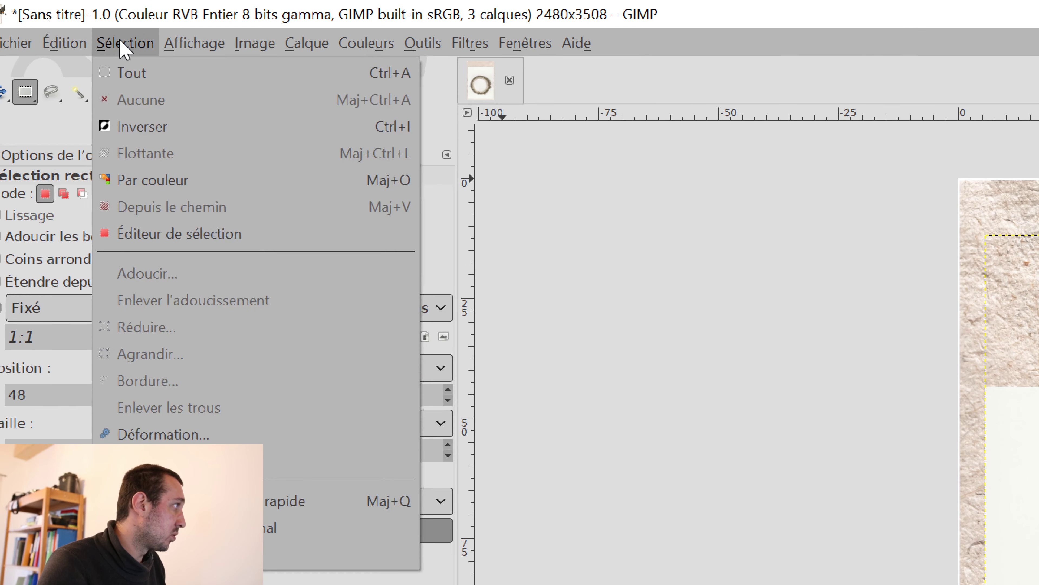
click(123, 47)
click(137, 45)
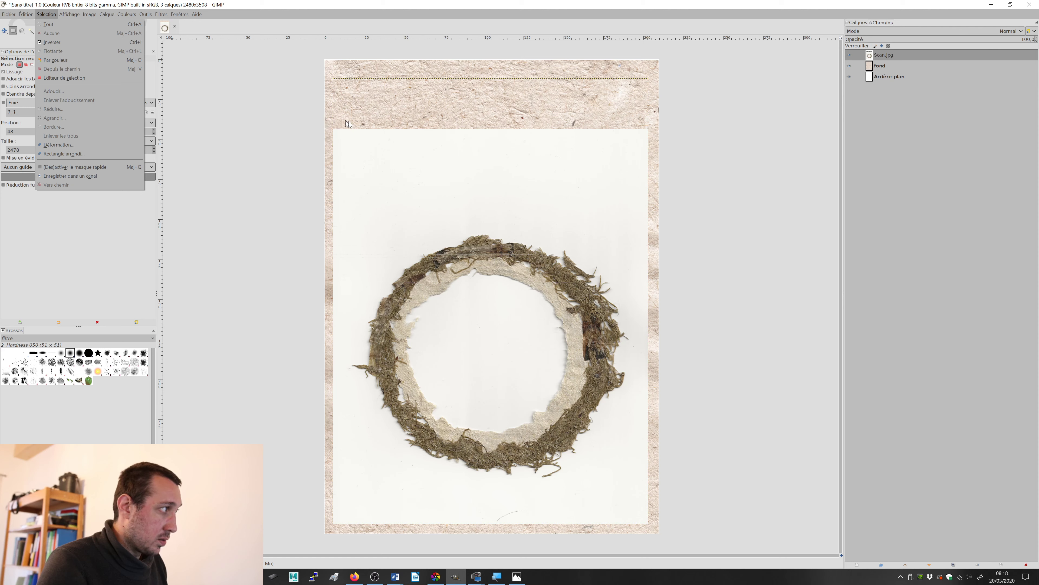
click(348, 124)
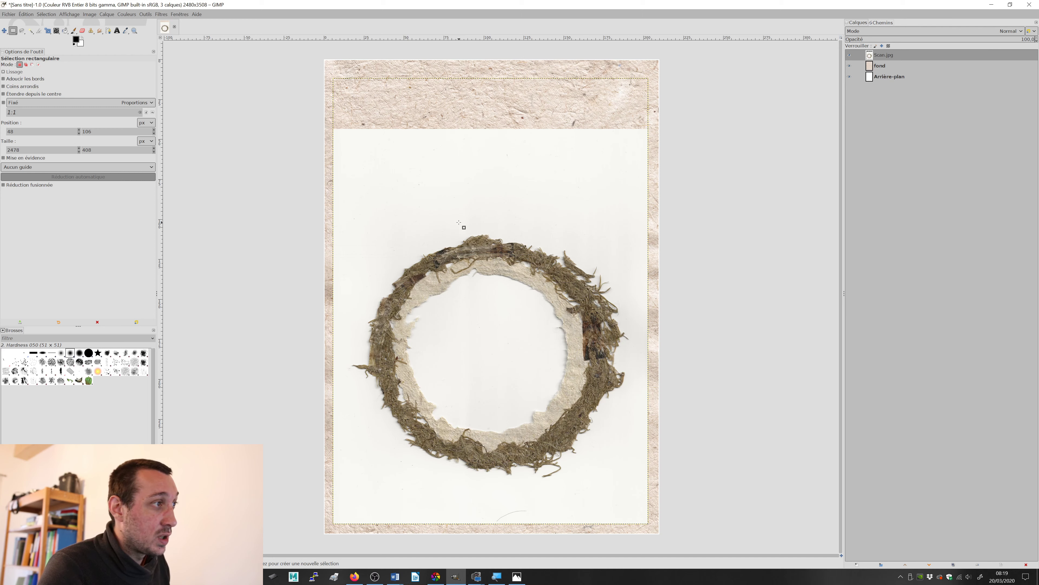
Step: Add a transparent 2480 × 3508 px layer above Scan.jpg and fill it with a turquoise-blue foreground colour
click(862, 564)
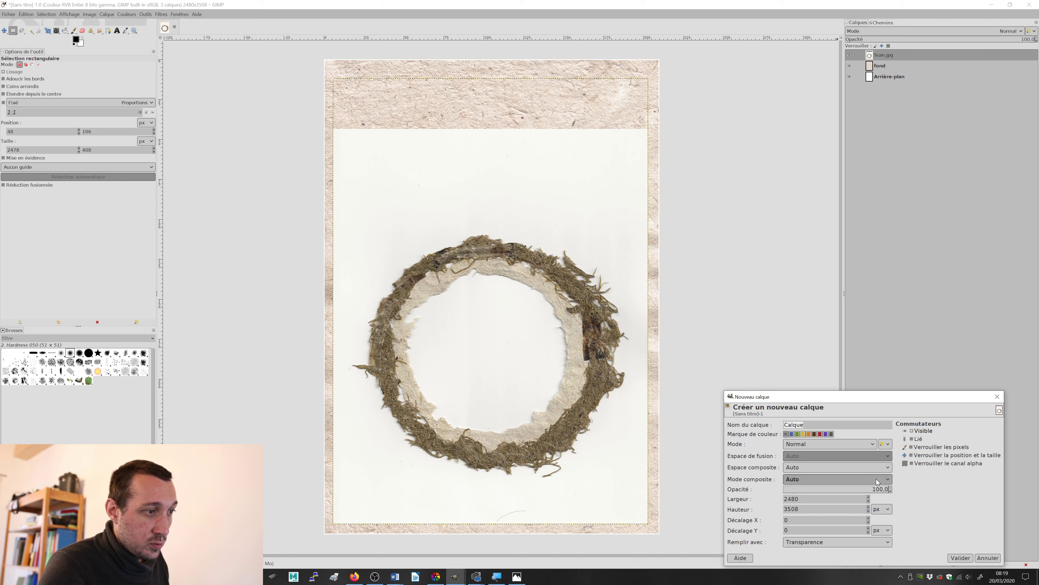
click(960, 558)
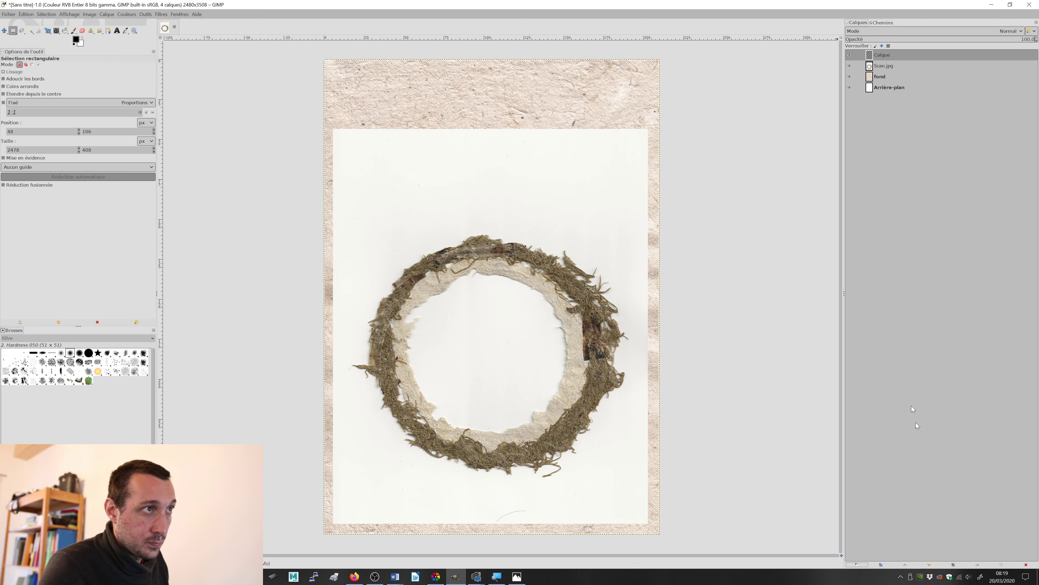
click(76, 39)
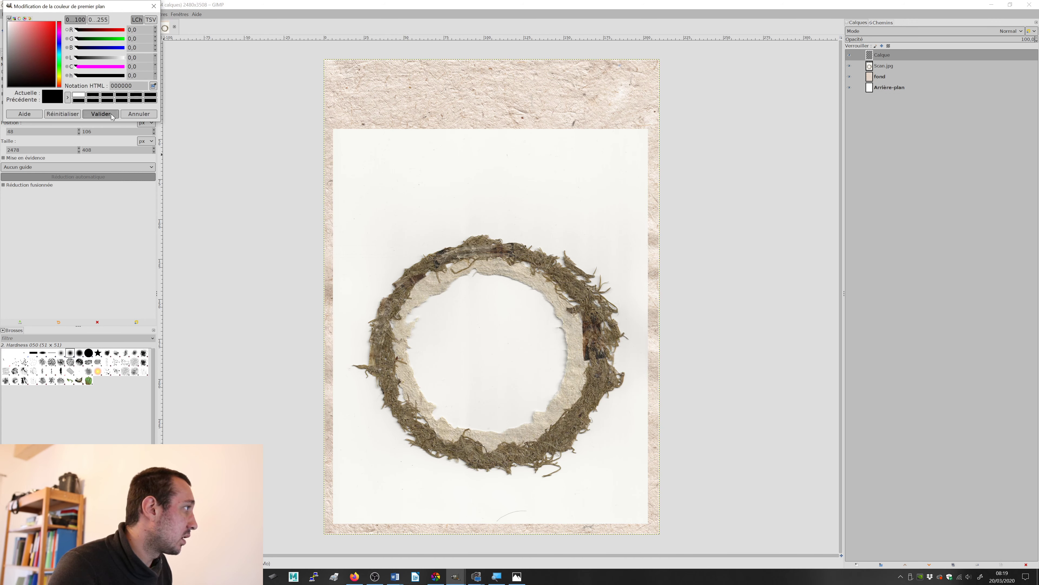
click(140, 114)
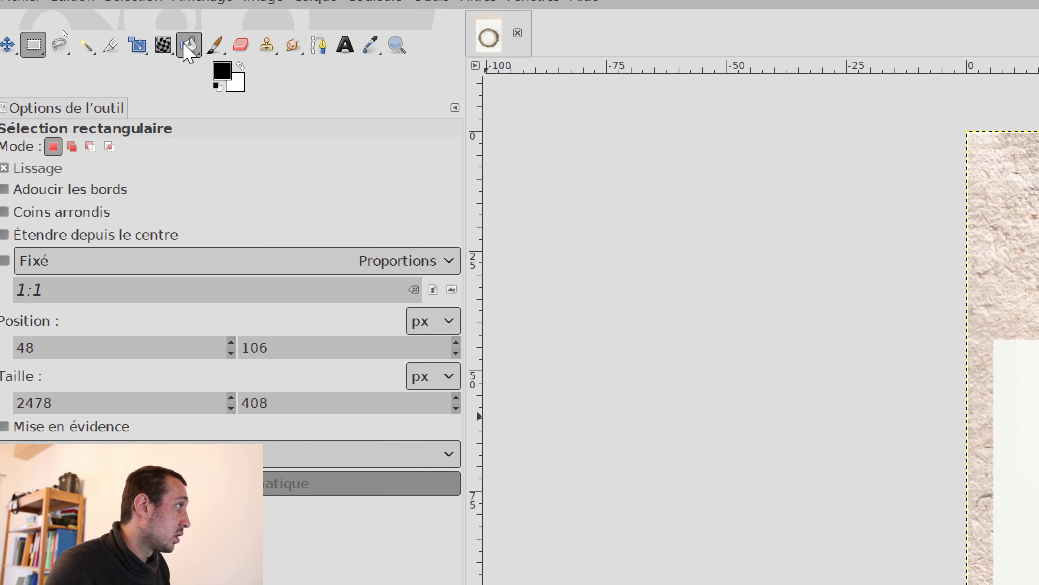
click(221, 72)
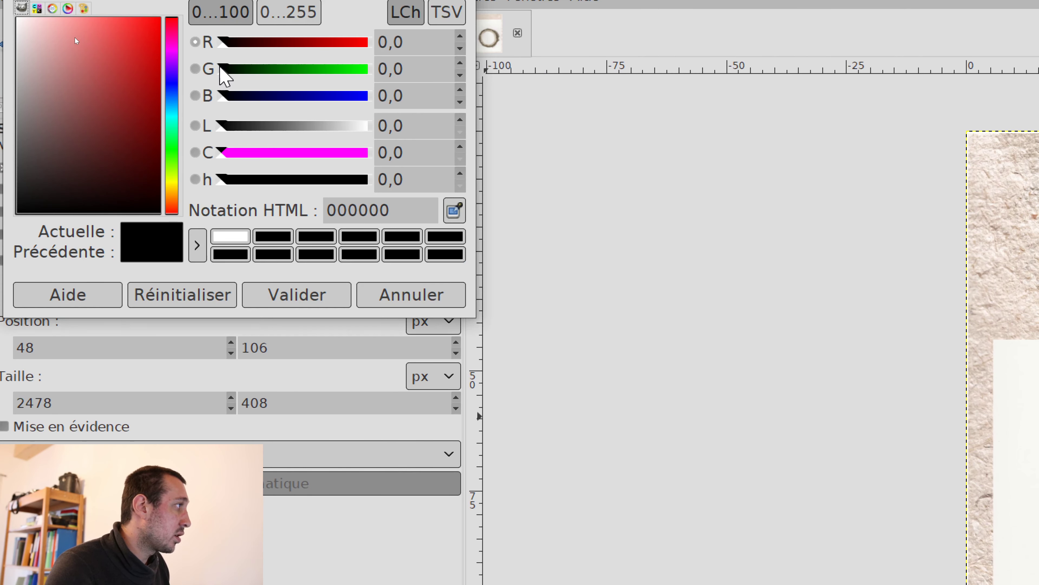
drag(168, 126, 174, 116)
drag(112, 46, 143, 69)
click(313, 292)
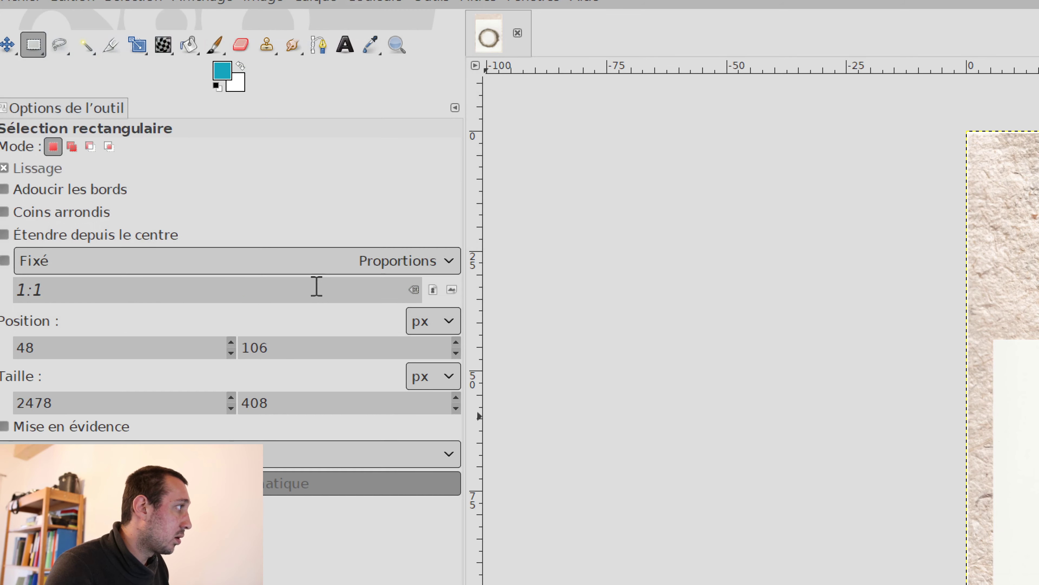
click(186, 44)
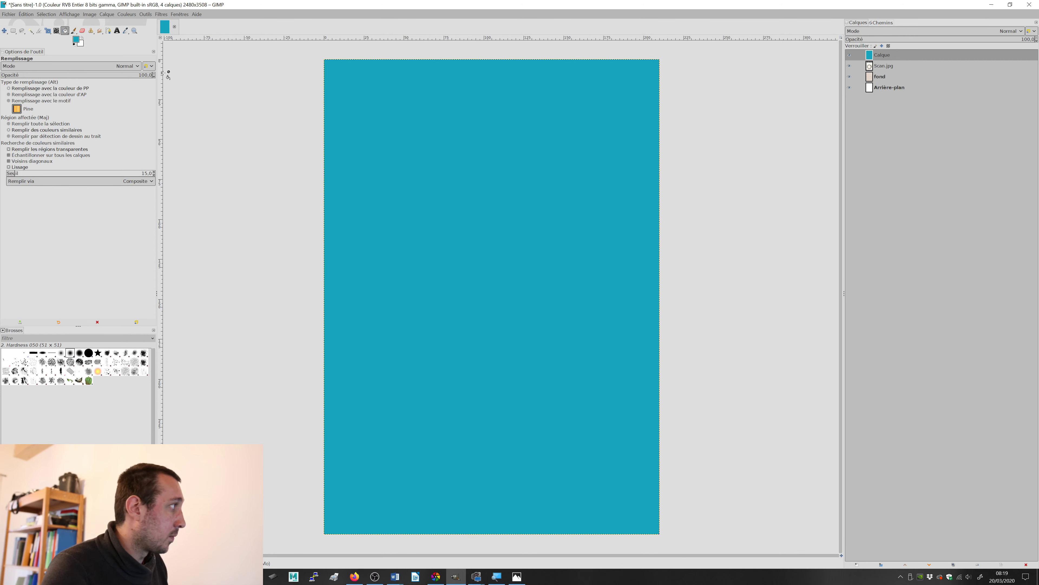
Step: Move the turquoise Calque layer below Scan.jpg in the layer stack
click(5, 30)
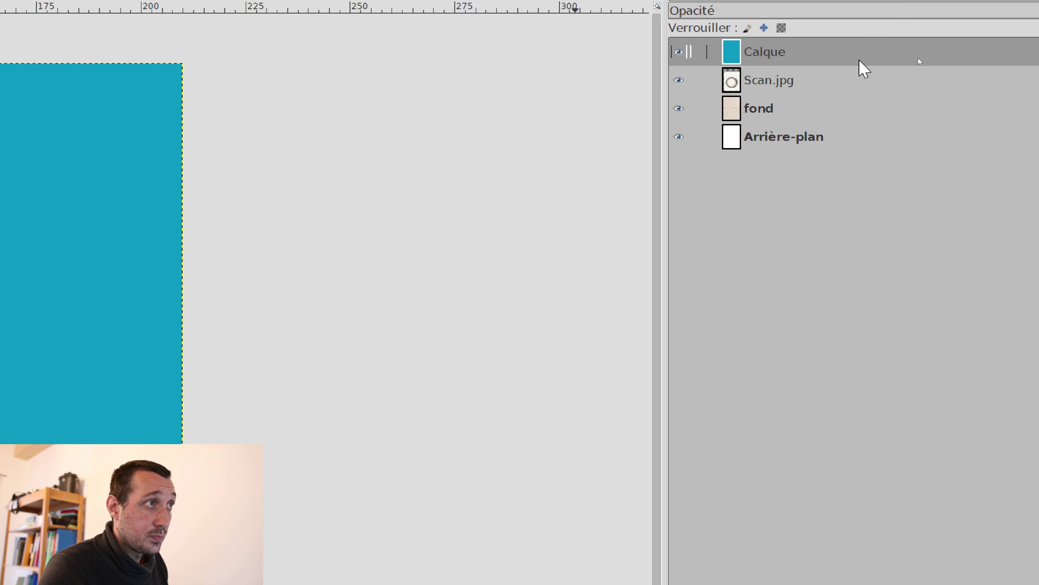
click(755, 51)
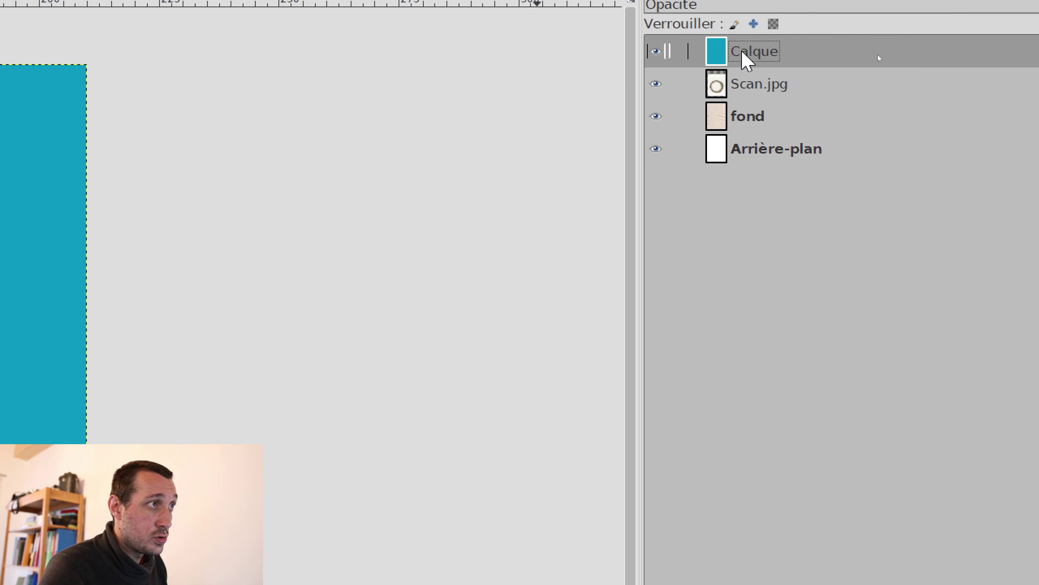
drag(743, 52, 747, 88)
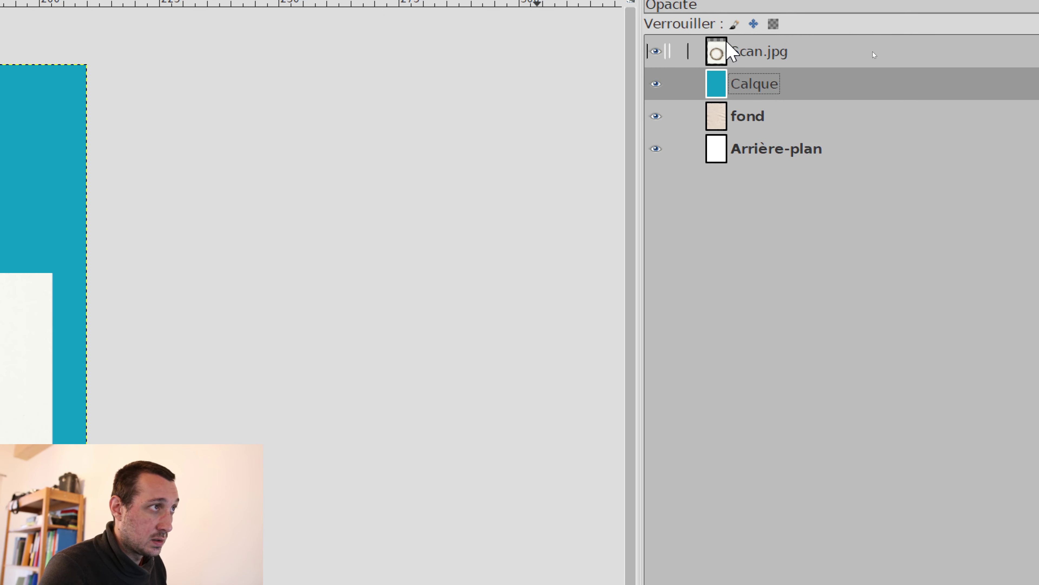
Step: Rename the Scan.jpg layer to "lune-papier"
click(752, 59)
double_click(751, 58)
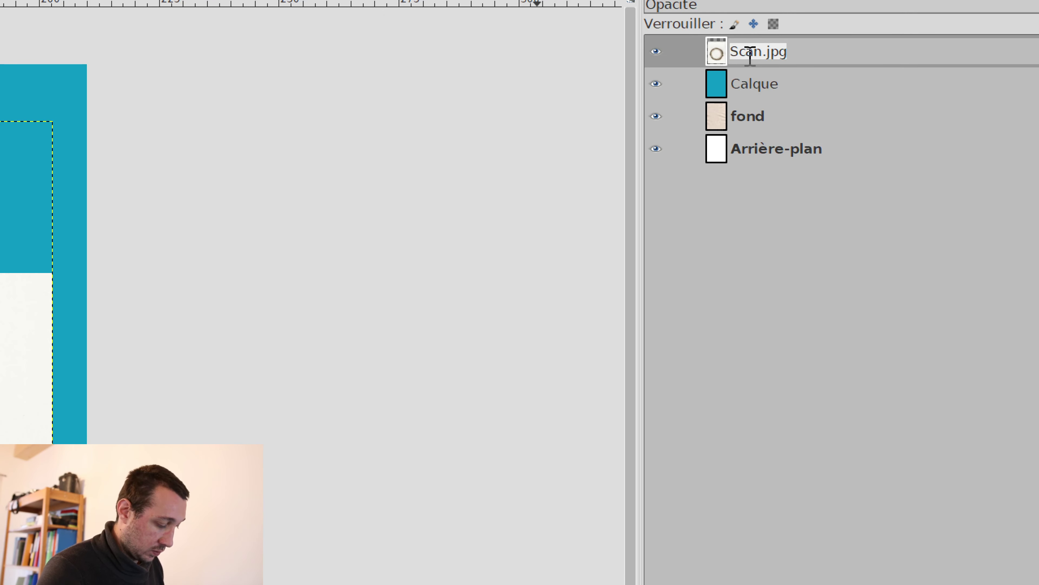
text(lun)
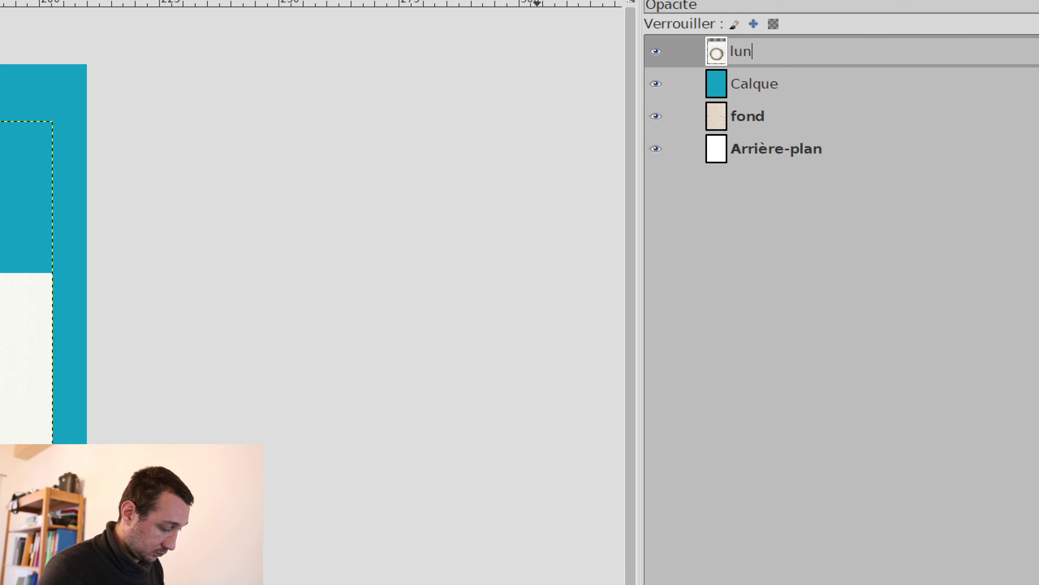
text(e-papier)
key(Return)
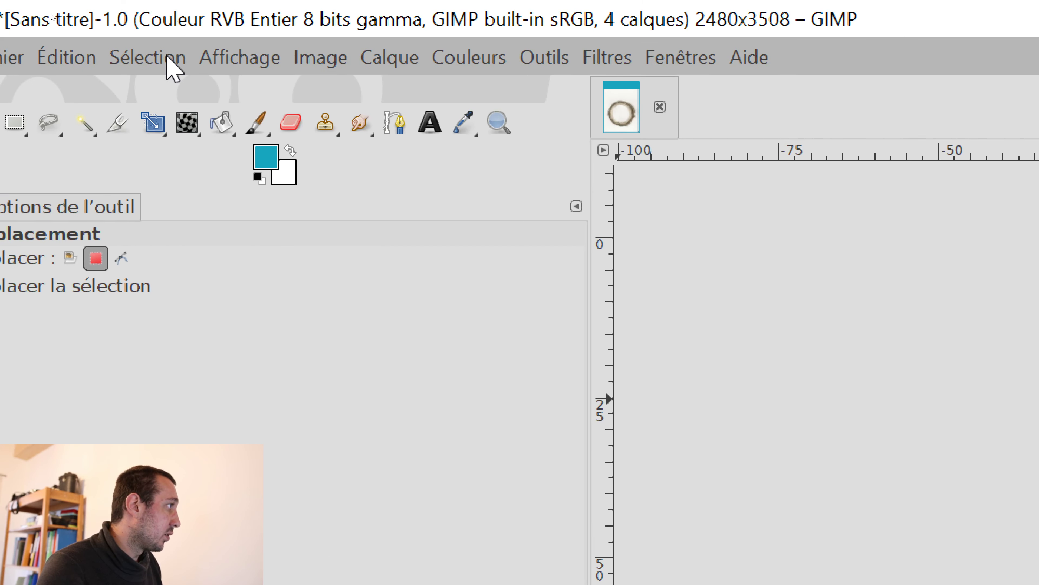
Step: Try to delete the white scan background inside and around the moss ring on the lune-papier layer using a selection by colour
click(51, 14)
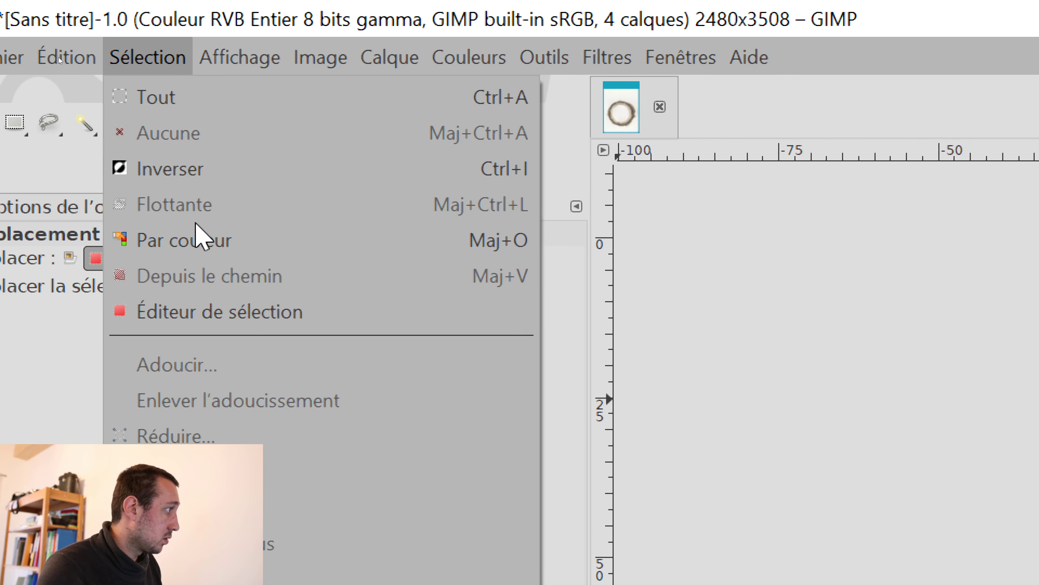
click(201, 238)
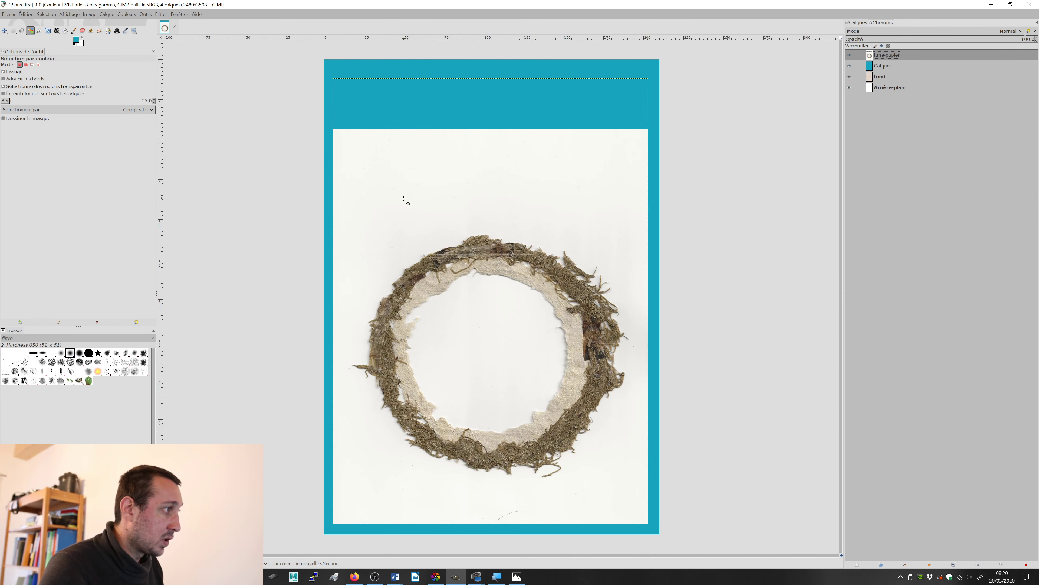
click(398, 229)
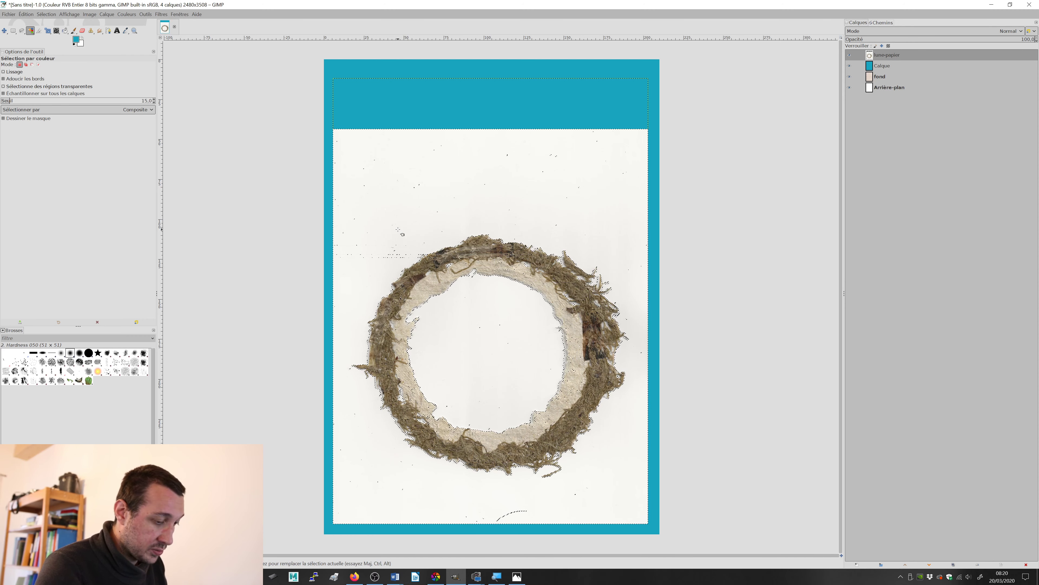
key(Delete)
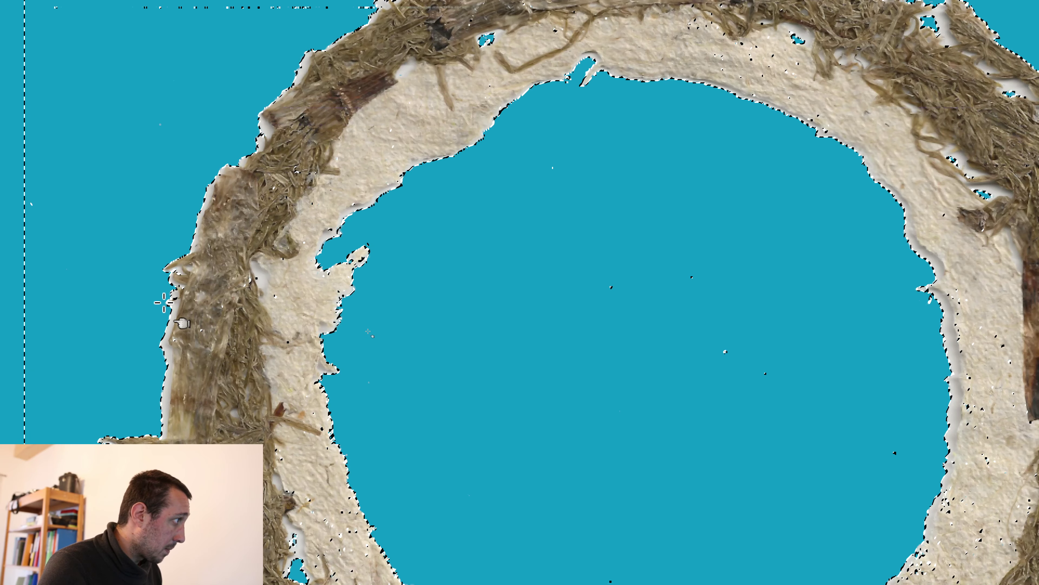
key(ctrl+z)
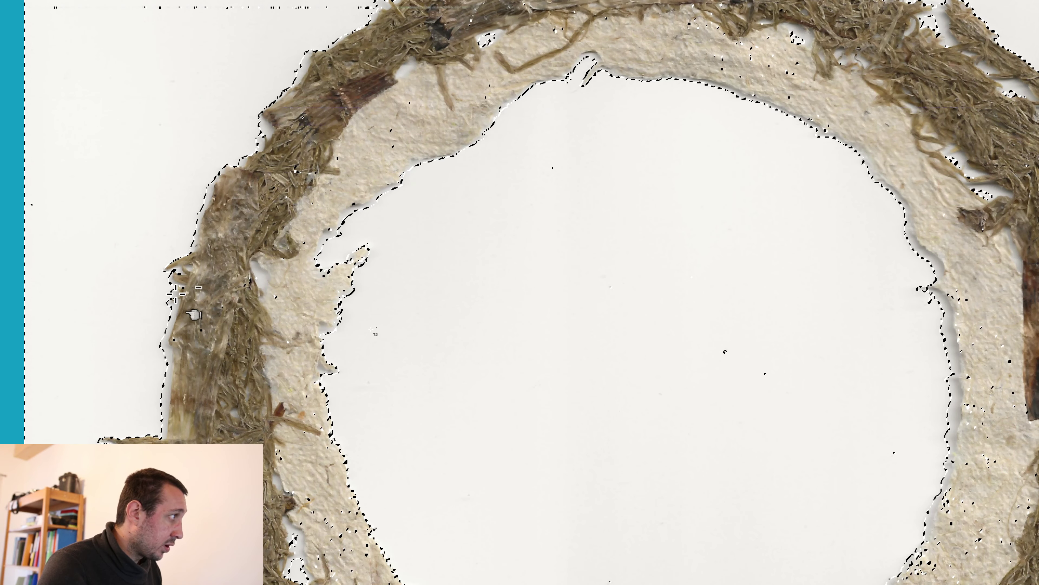
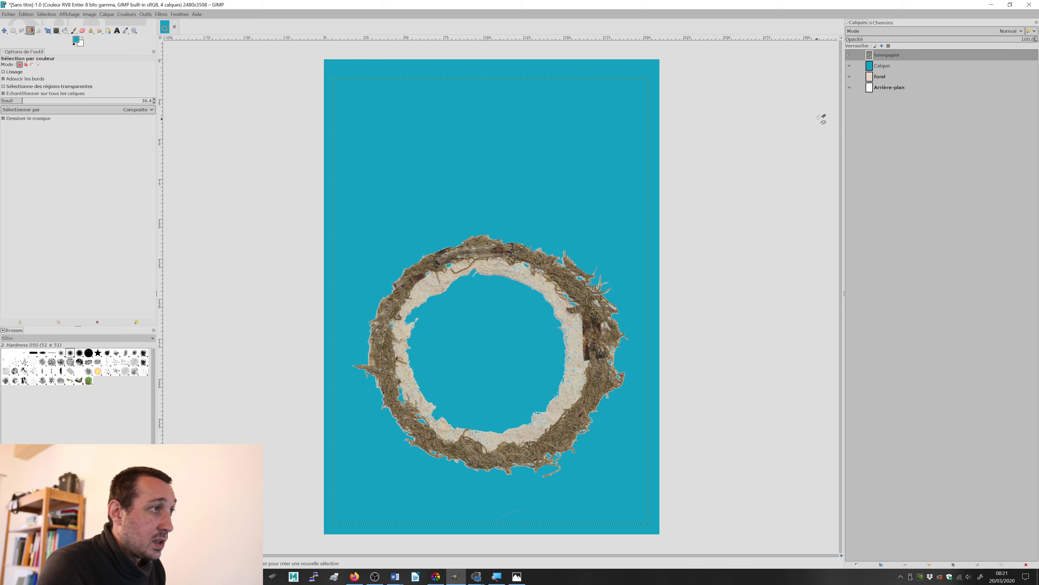
Step: Hide the turquoise Calque layer and move the lune-papier layer slightly to the left over the paper background
click(851, 66)
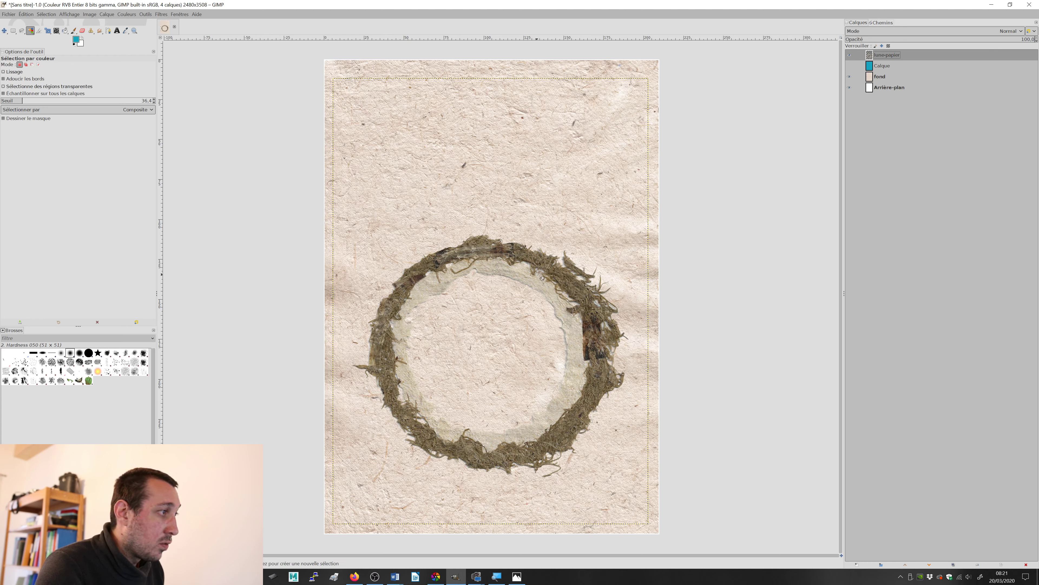
click(5, 32)
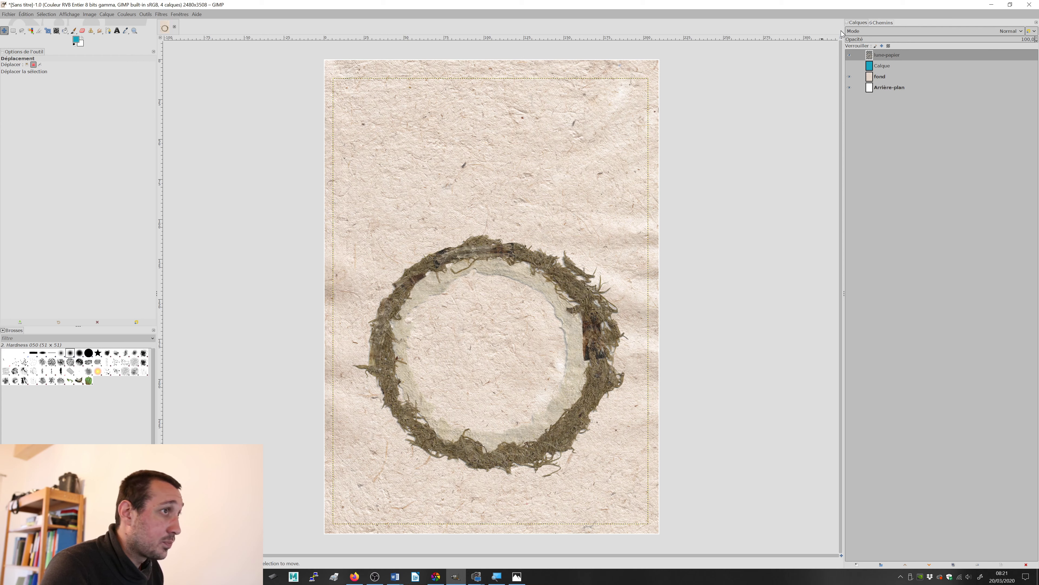
click(27, 64)
mouse_move(471, 259)
mouse_down()
mouse_move(464, 191)
mouse_move(468, 271)
mouse_move(490, 262)
mouse_up()
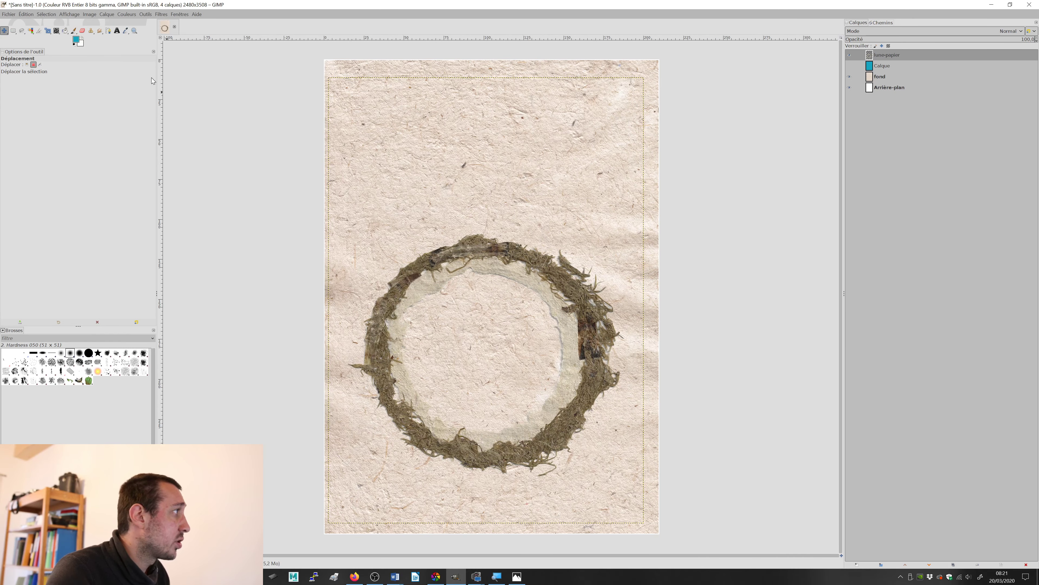
Step: Expand the lune-papier layer to the image dimensions and crop it to its content
click(106, 14)
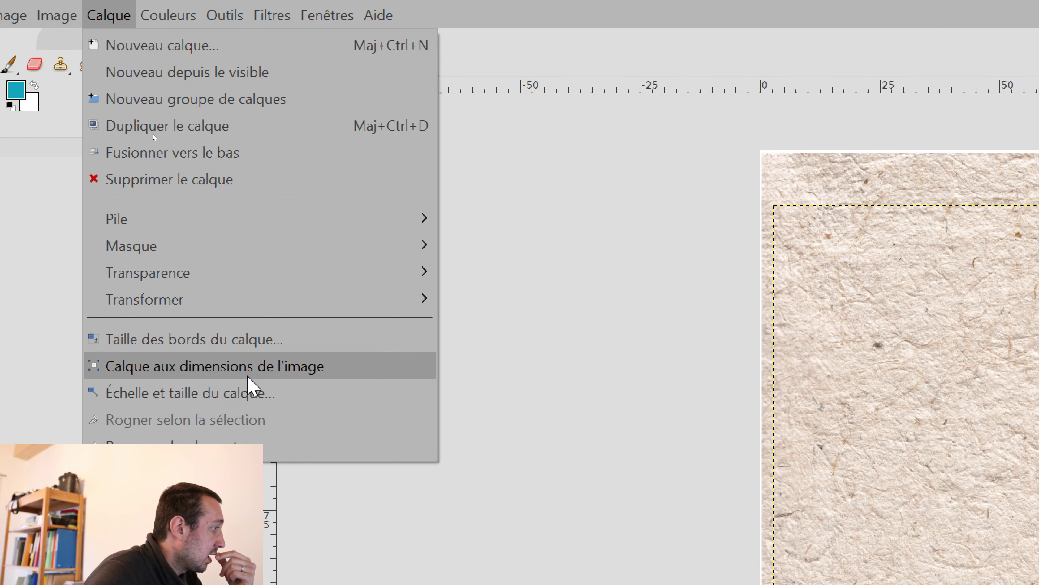
click(244, 364)
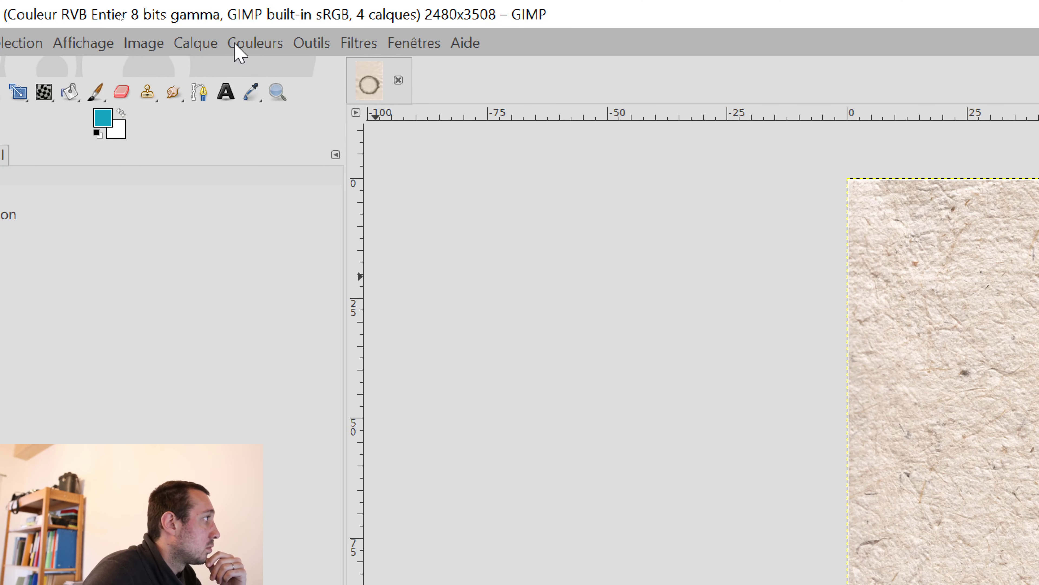
click(125, 21)
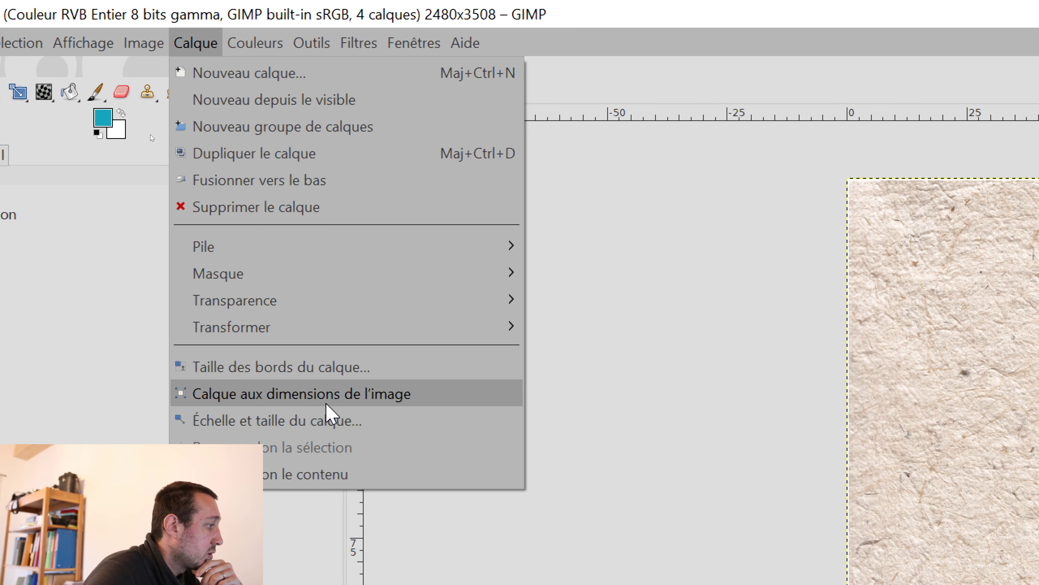
click(348, 471)
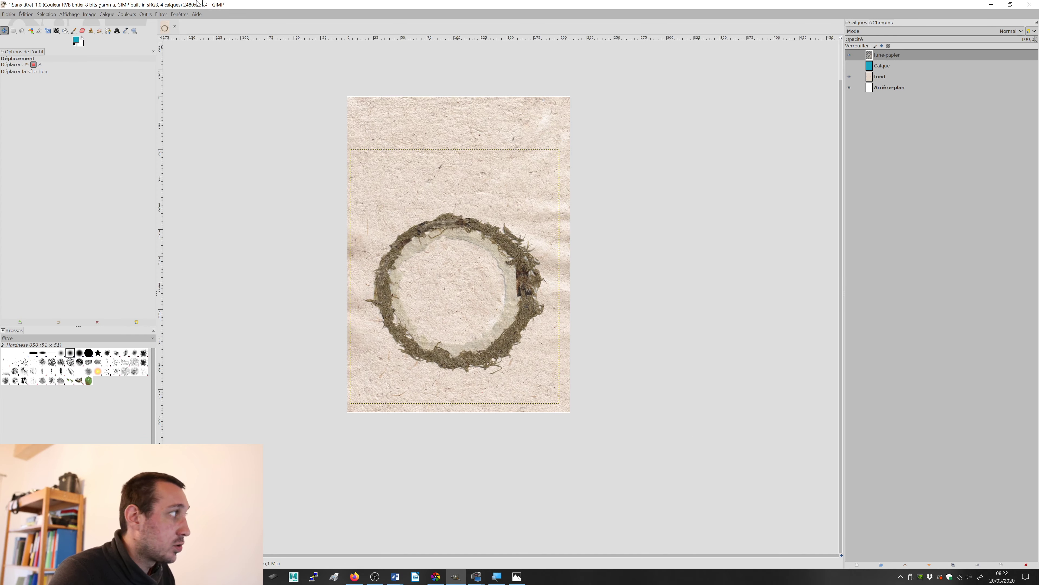
Step: Copy a rectangular area of about 2106 × 1944 px around the moss ring and paste it as a new layer
click(13, 31)
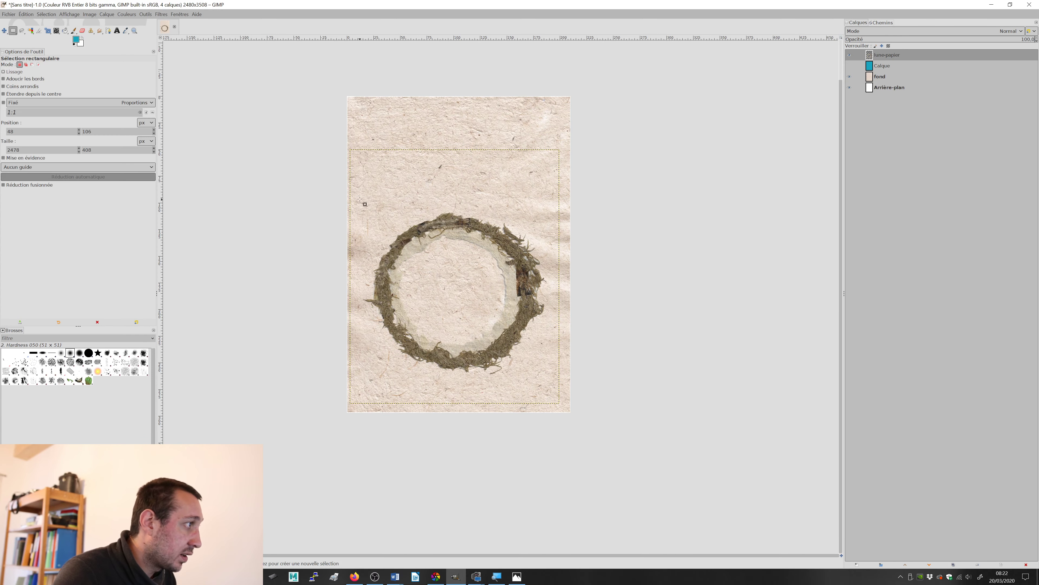
drag(375, 206, 500, 328)
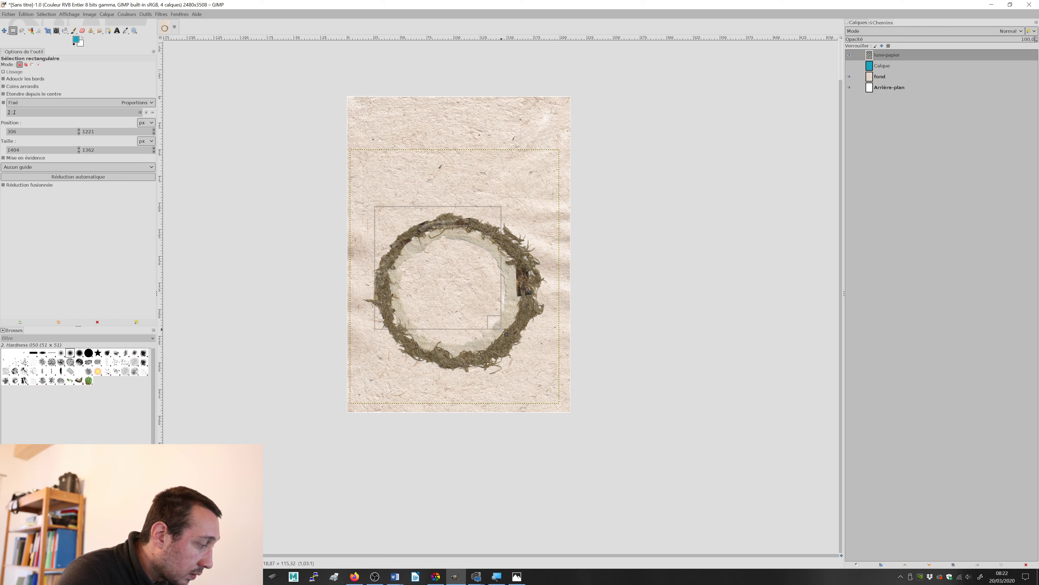
key(ctrl+shift+a)
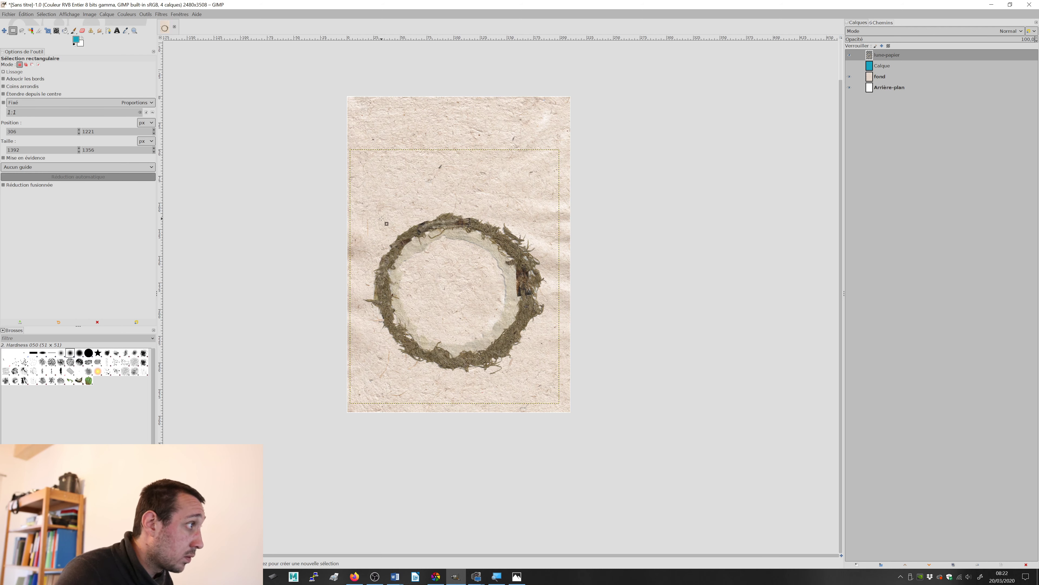
drag(359, 206, 549, 380)
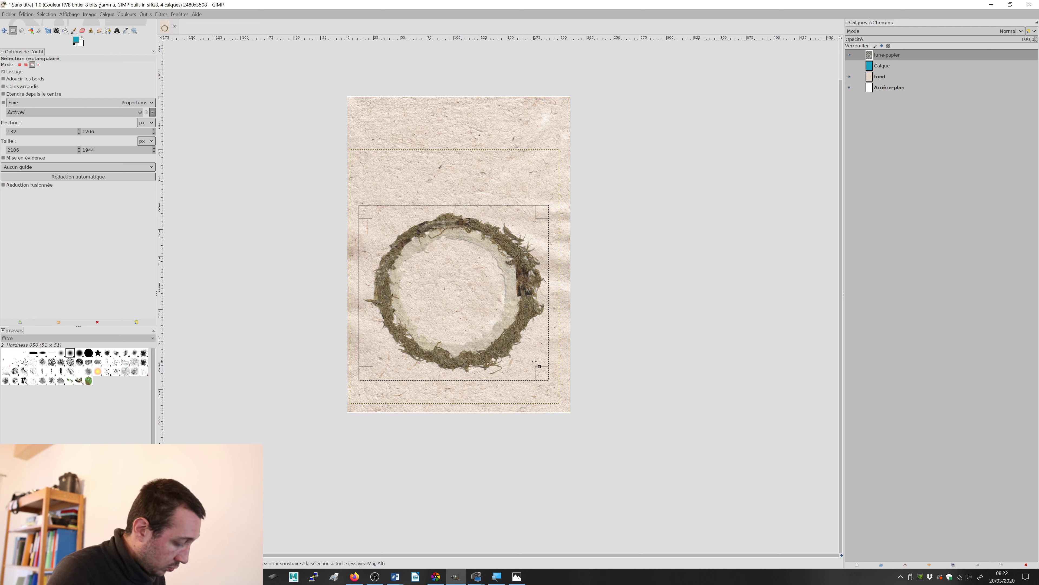
key(ctrl+c)
key(ctrl+v)
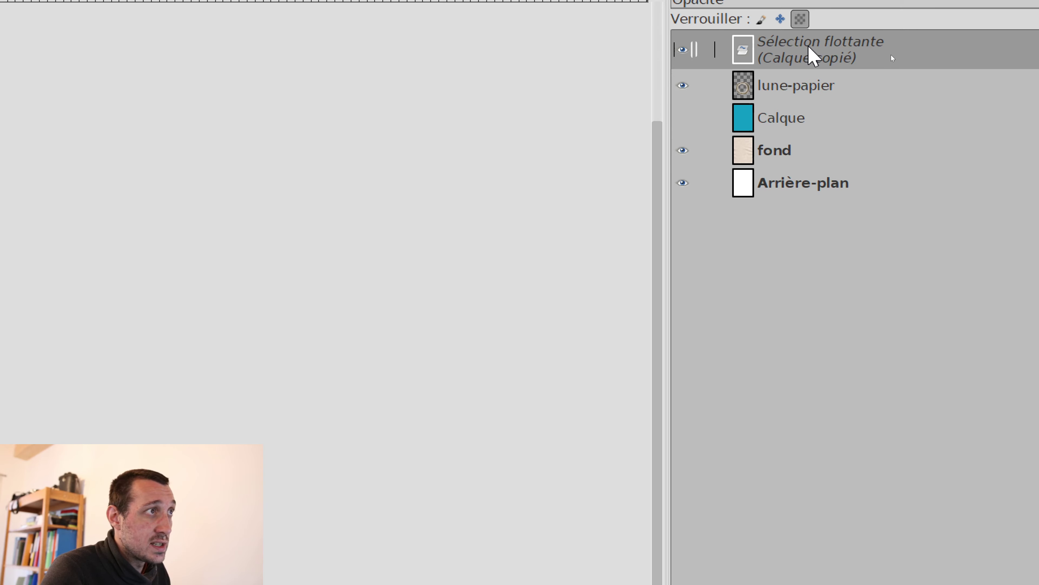
right_click(806, 57)
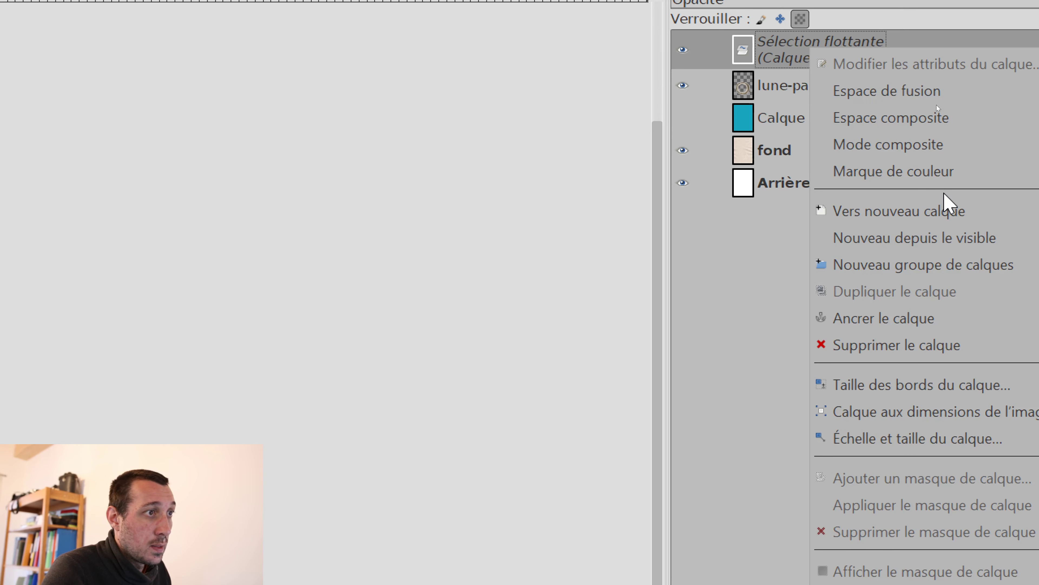
click(949, 211)
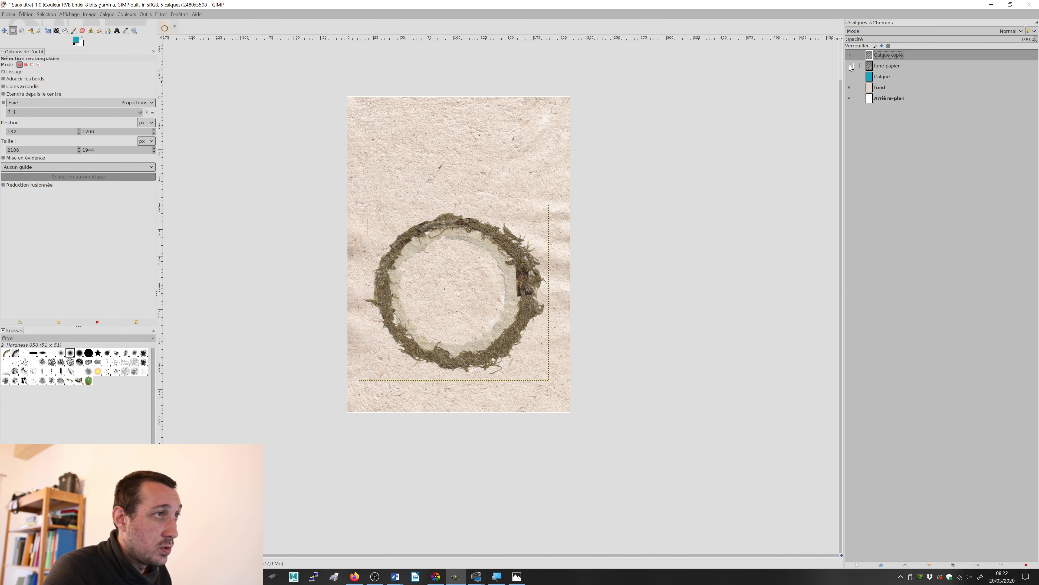
Step: Delete the original lune-papier layer and rename the pasted ring layer to "lune-papier"
click(877, 66)
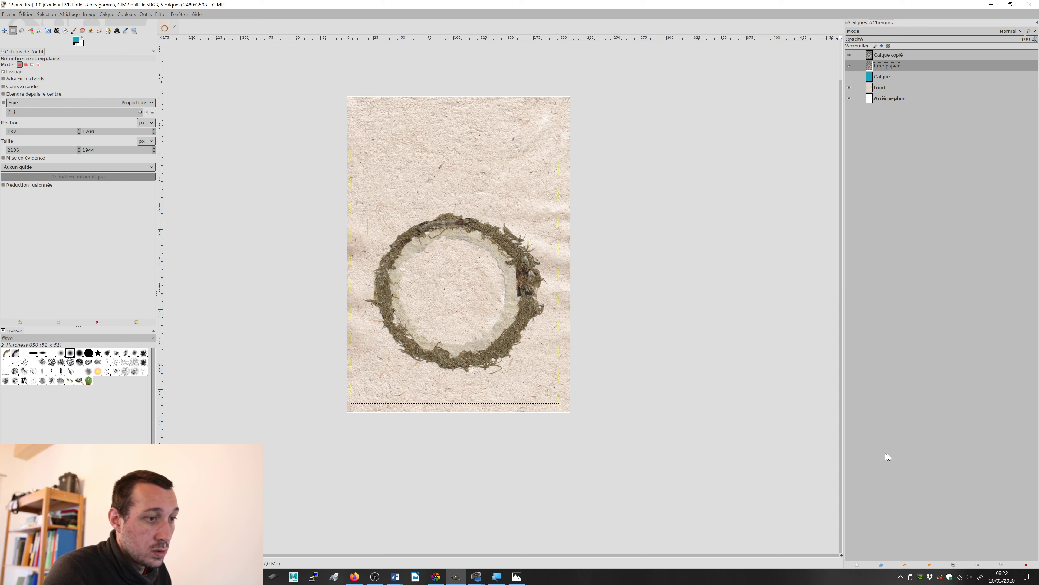
click(1027, 565)
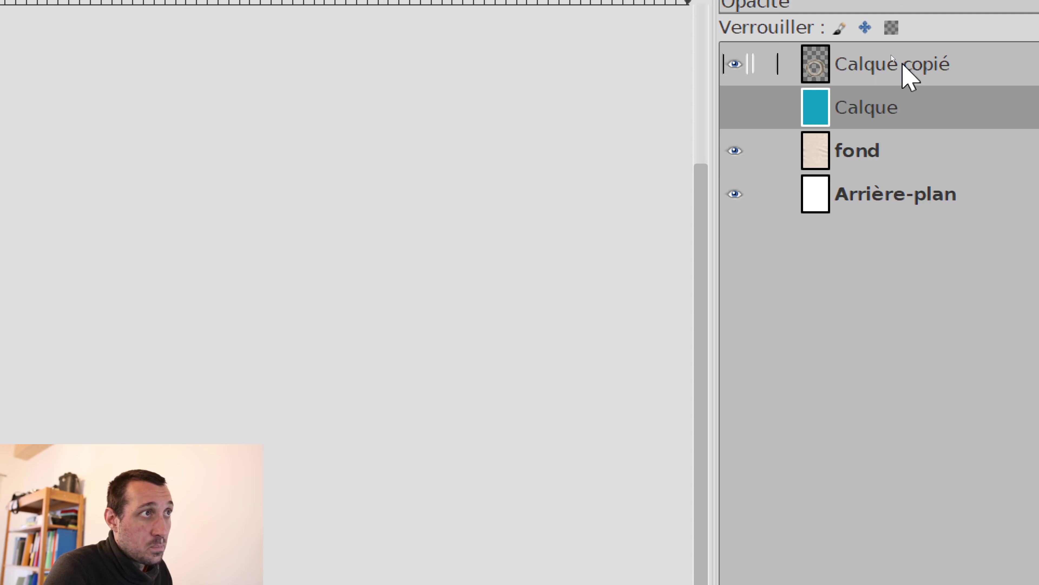
click(891, 54)
double_click(904, 62)
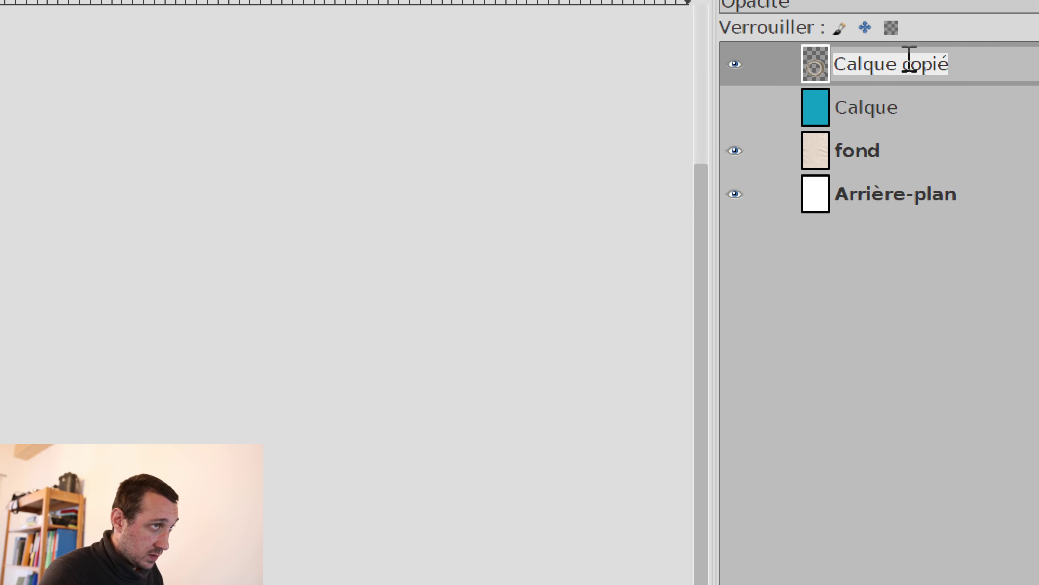
text(lune-p)
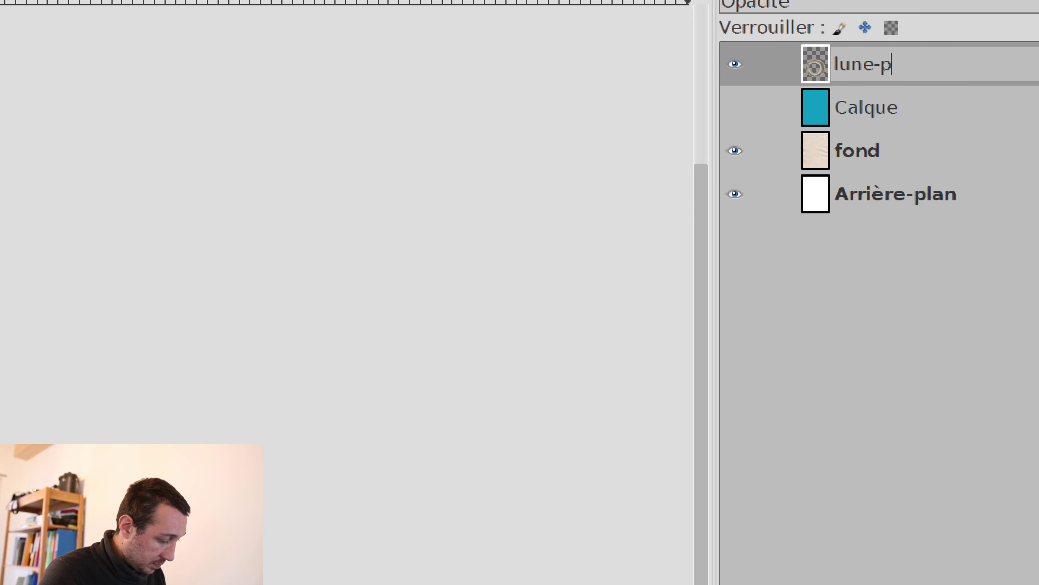
text(apier)
key(Return)
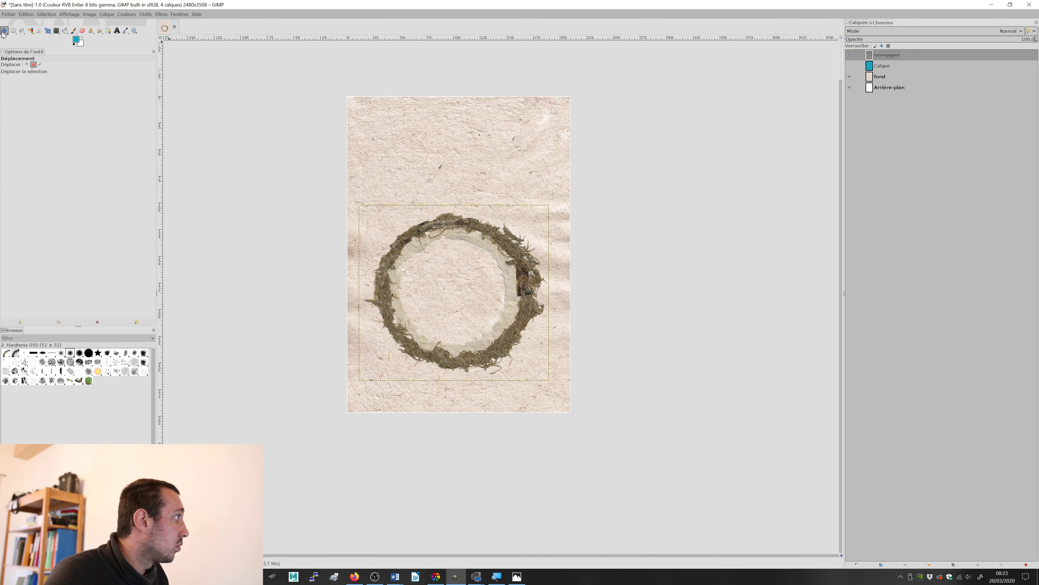
Step: Move the lune-papier layer up so the moss ring sits horizontally centred, slightly above the middle of the page
click(27, 65)
drag(455, 231, 474, 197)
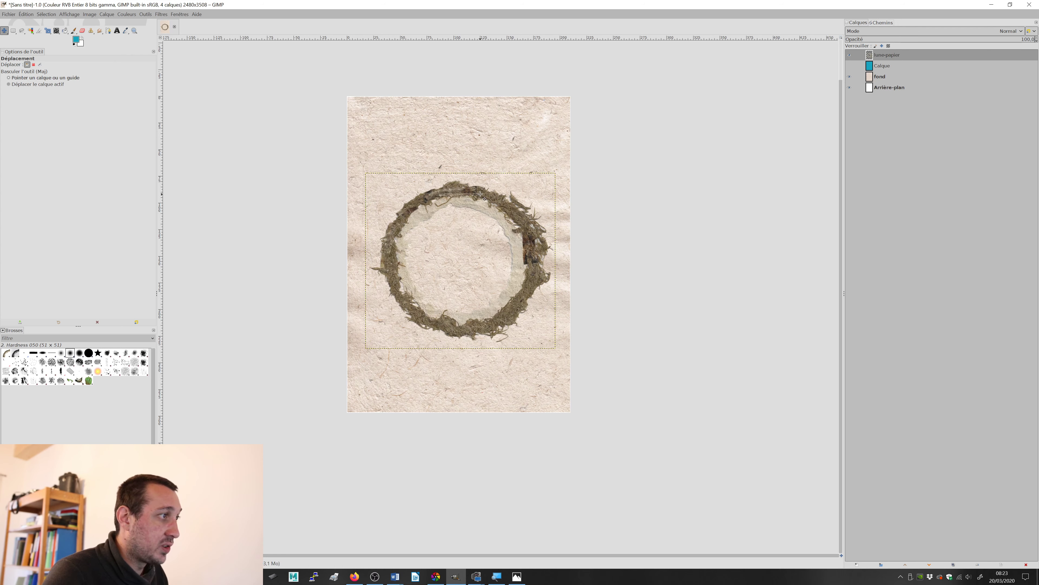
drag(495, 194, 495, 191)
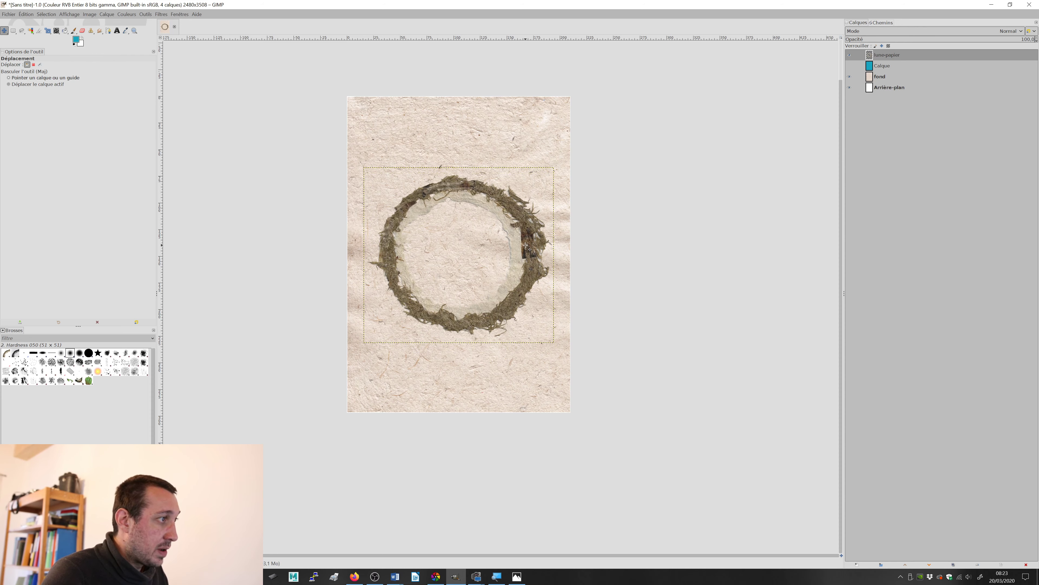
Step: Switch to Photos and examine the moss crescent closely in the reference poster test.jpg
scroll(526, 242, up, 2)
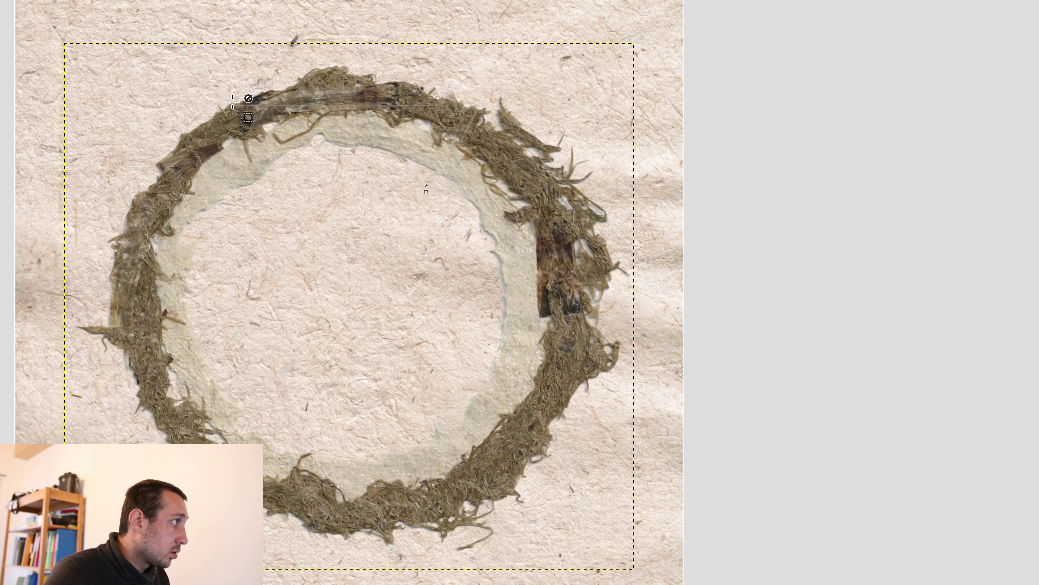
scroll(265, 95, up, 1)
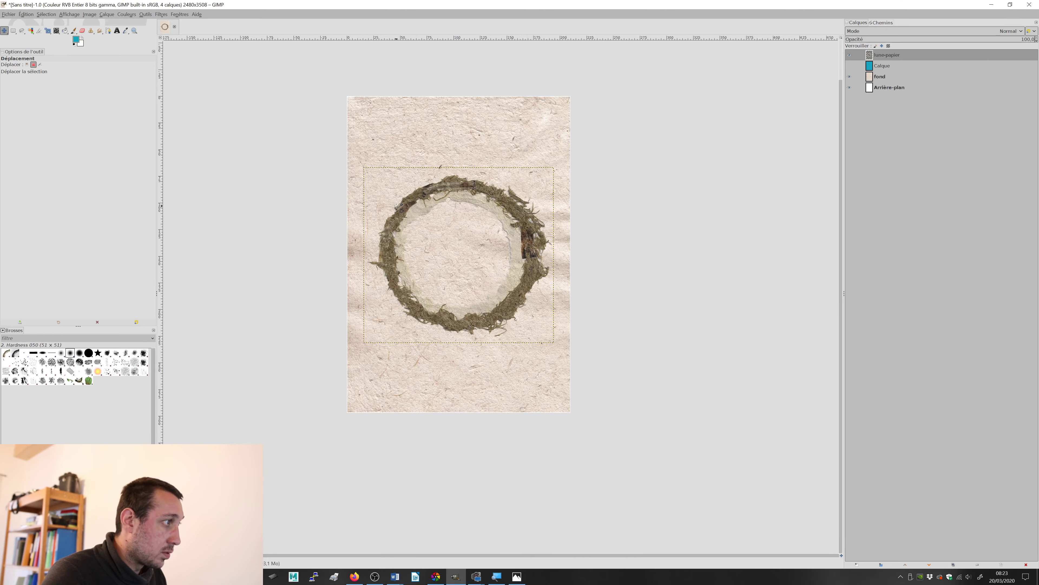
key(alt+Tab)
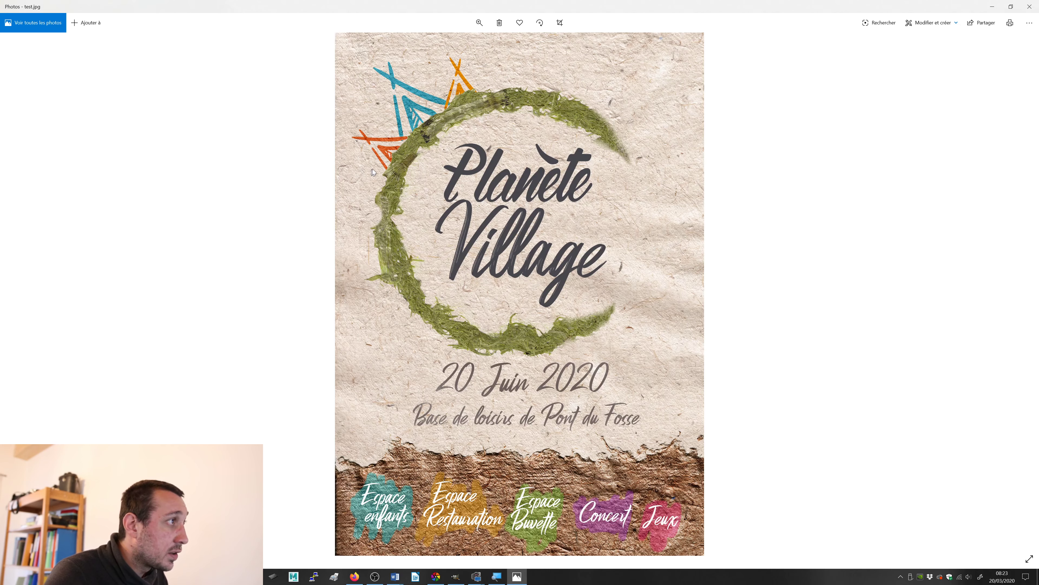
click(479, 22)
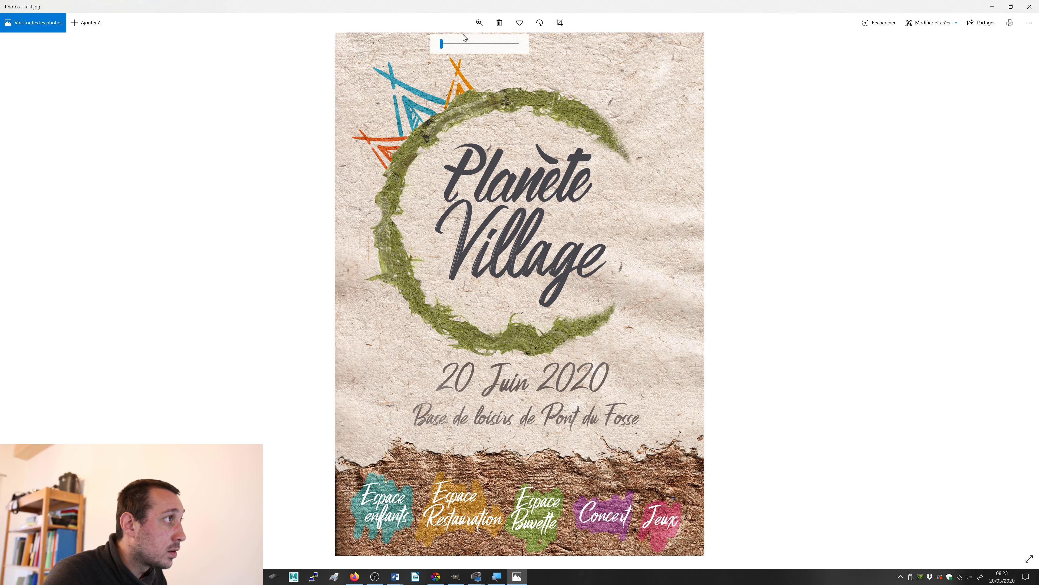
click(452, 42)
mouse_move(452, 39)
mouse_down()
mouse_move(469, 40)
mouse_move(451, 53)
mouse_up()
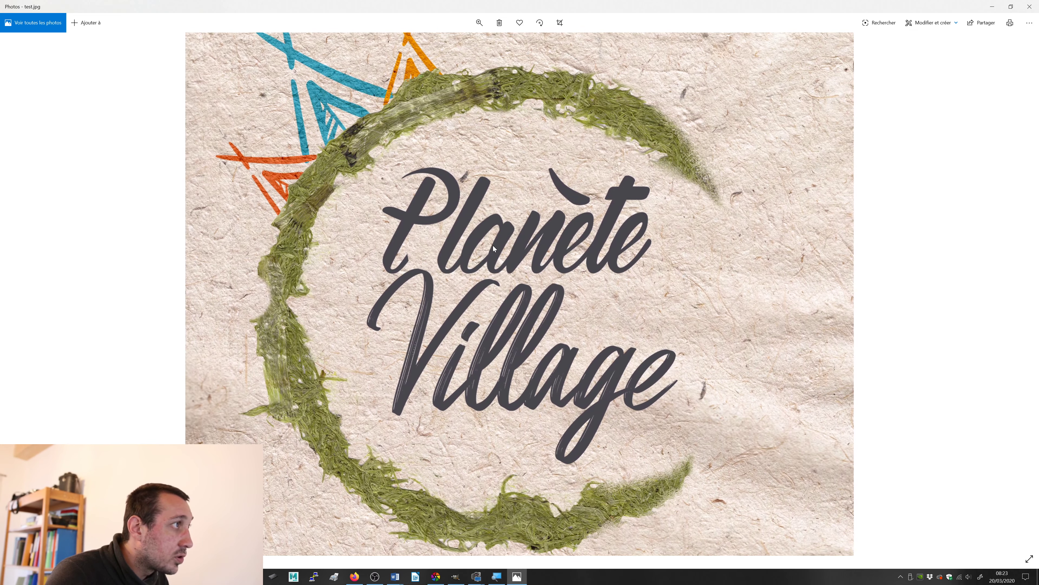
Step: Switch back to GIMP and examine the ring's moss, inner paper band and edges on the lune-papier layer, comparing with the layer hidden
key(alt+Tab)
scroll(468, 206, up, 5)
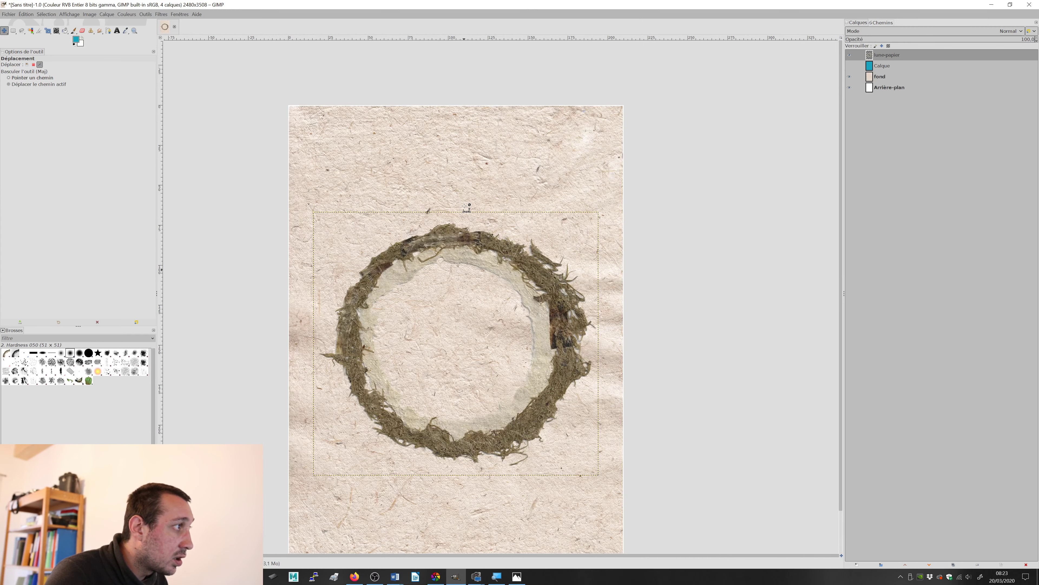
scroll(470, 236, down, 5)
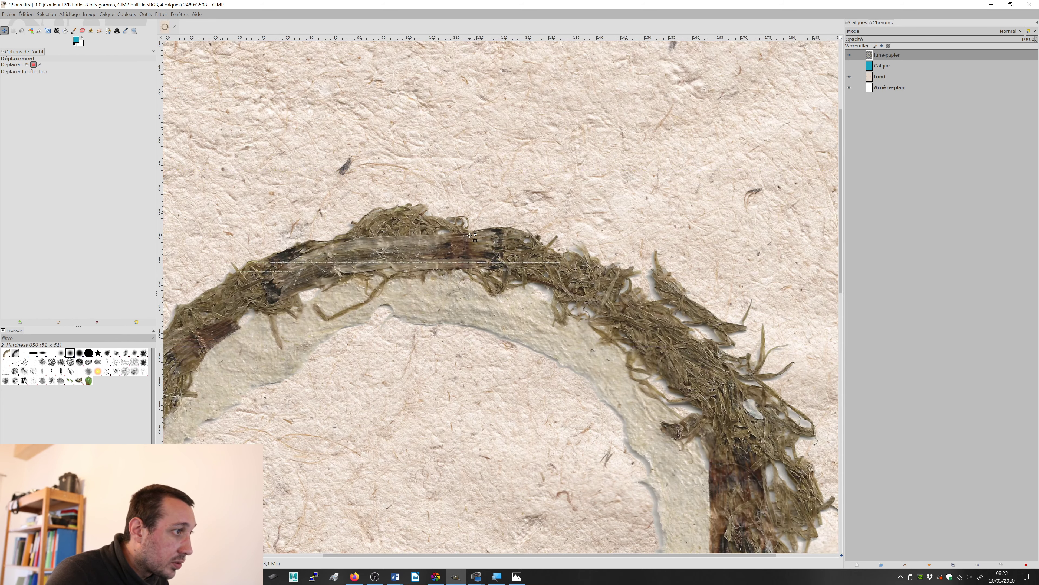
key(alt)
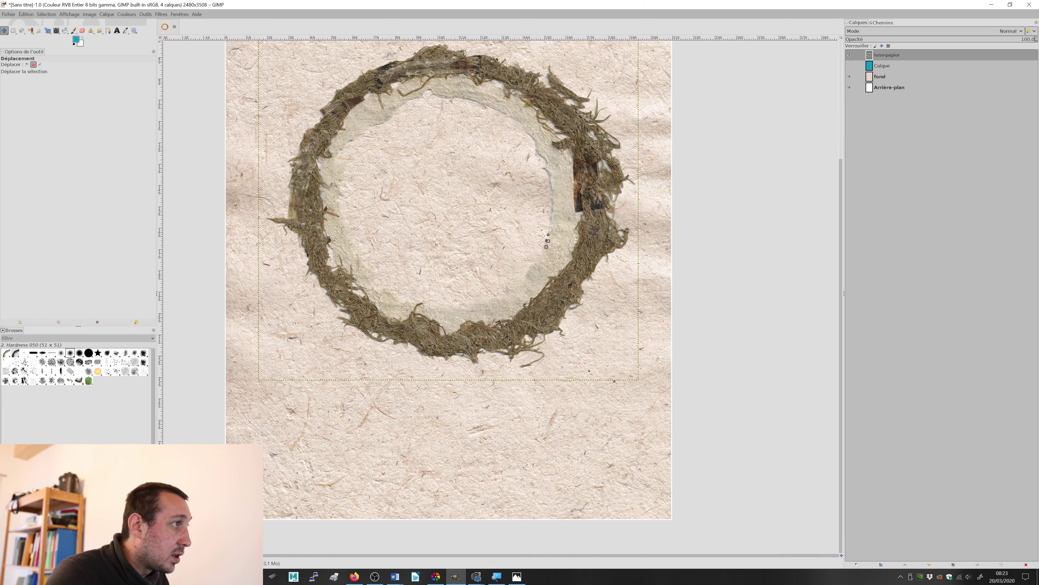
scroll(500, 160, up, 5)
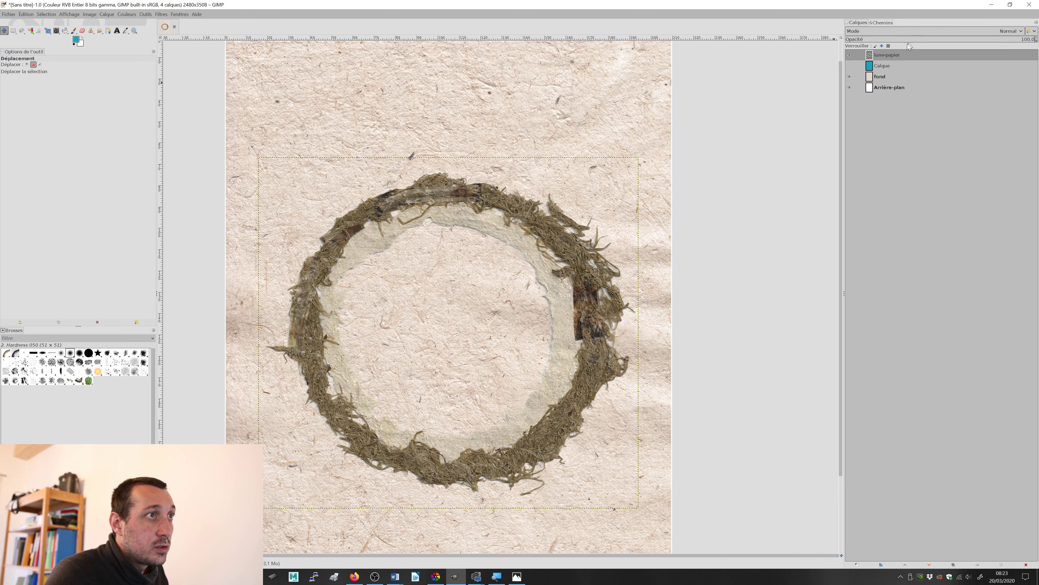
click(850, 55)
click(850, 55)
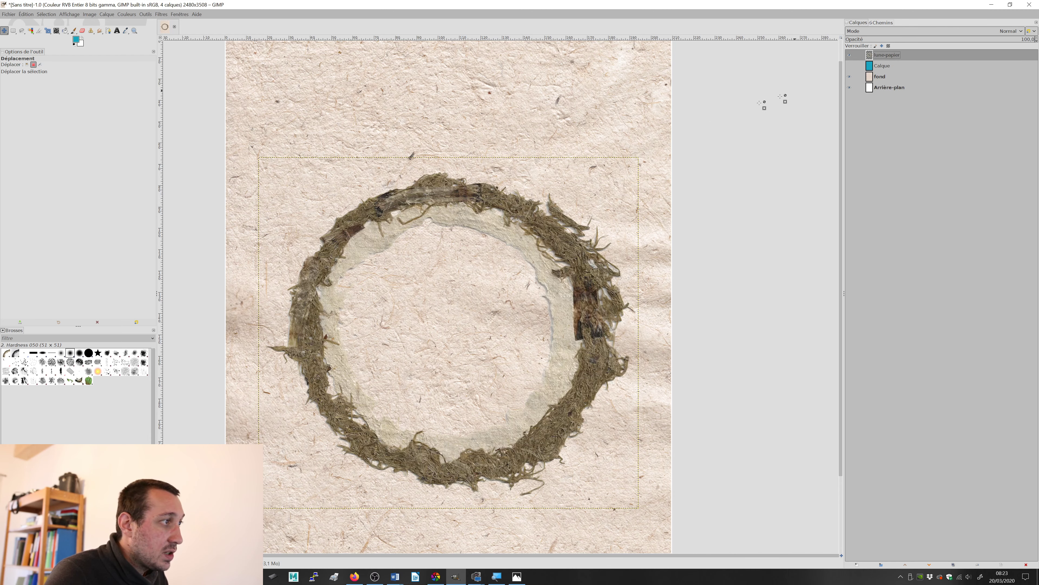
scroll(522, 245, up, 3)
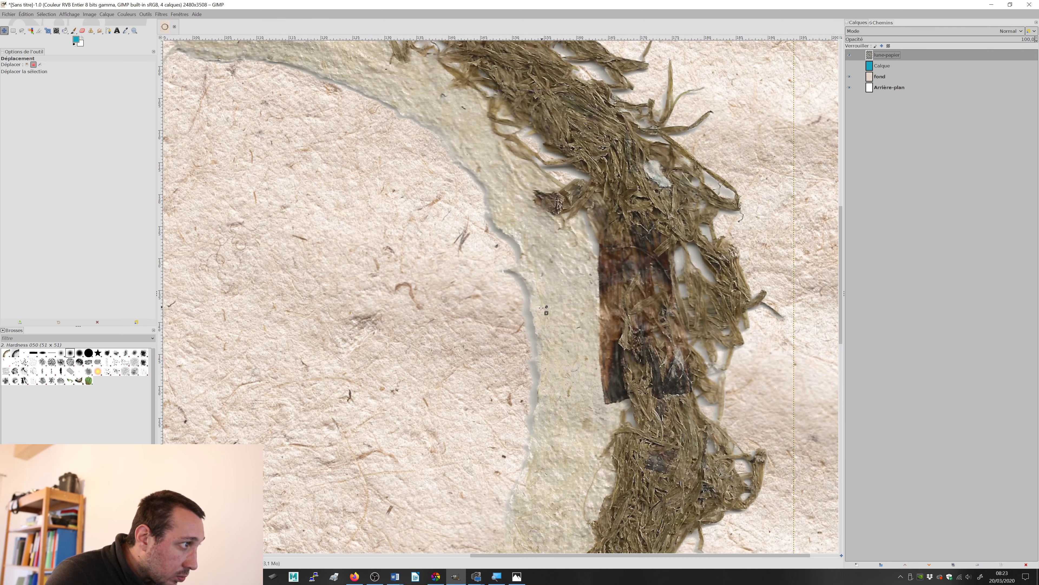
scroll(489, 280, down, 1)
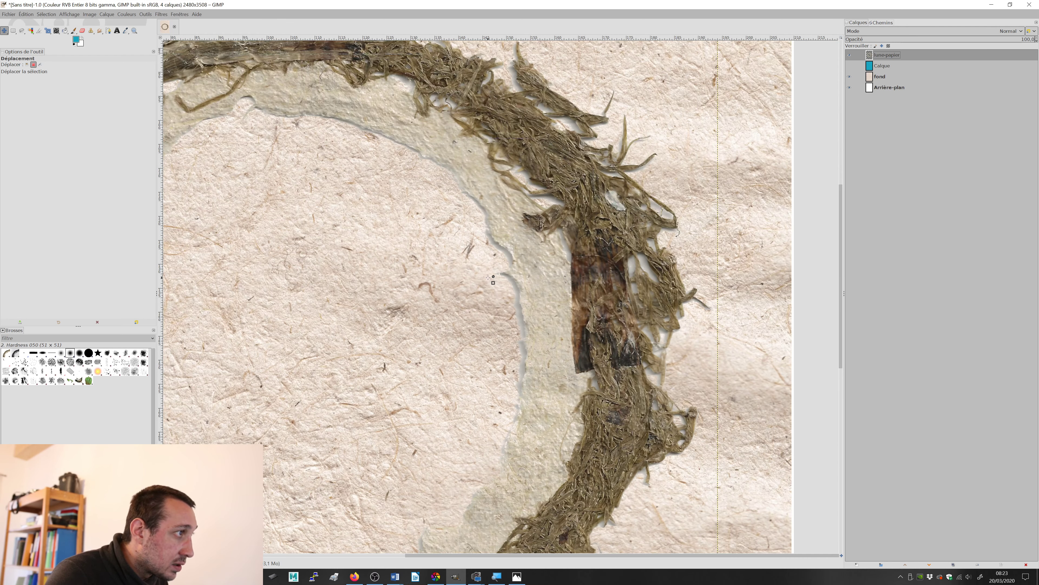
scroll(488, 278, down, 1)
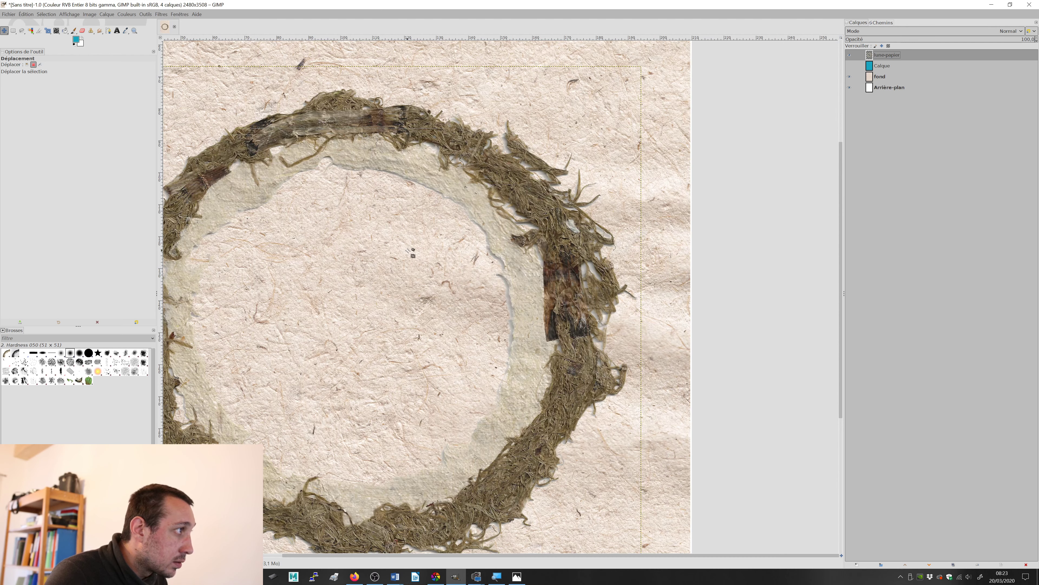
key(space)
click(443, 242)
drag(443, 242, 640, 176)
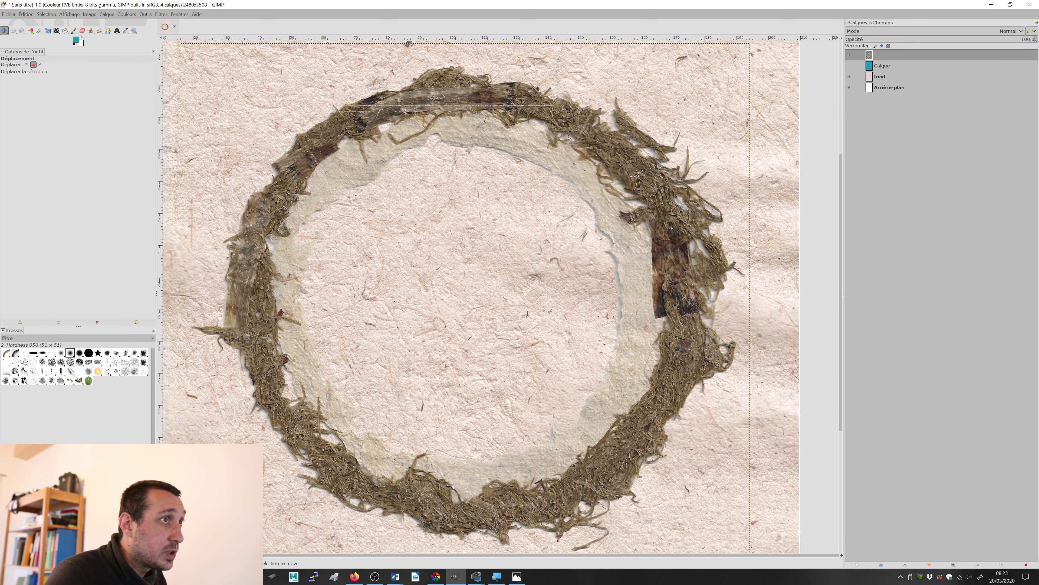
Step: Undo the last change and erase the inner paper band along the ring's top and upper right with the Hardness 025 eraser brush, size 96
key(ctrl)
key(ctrl+z)
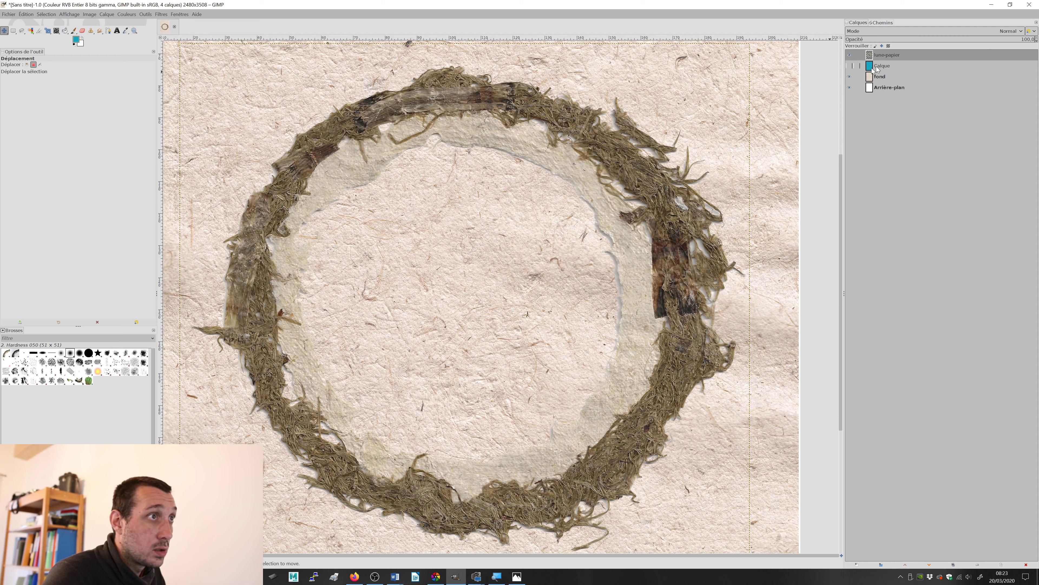
click(84, 31)
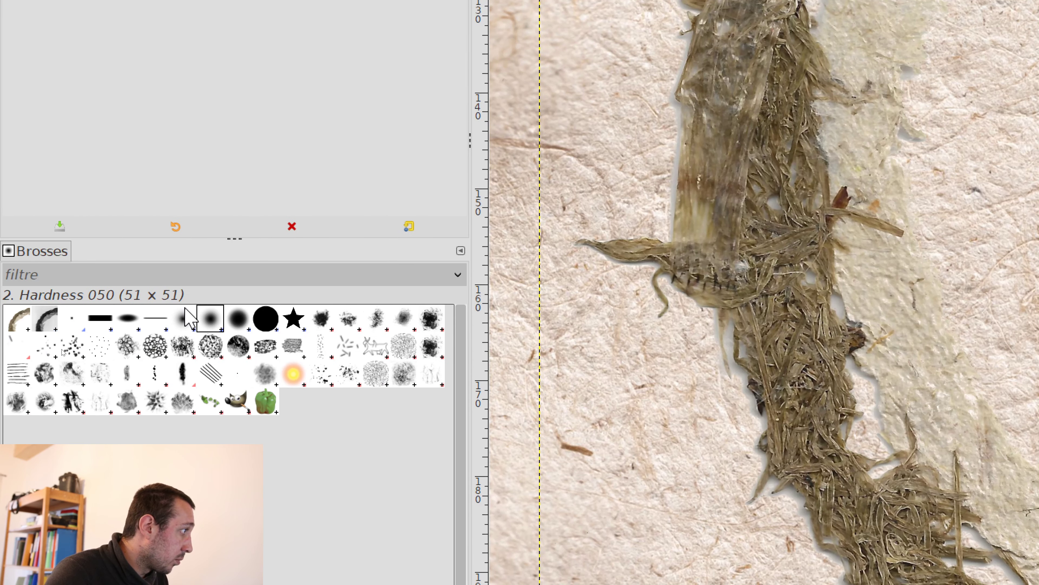
click(184, 319)
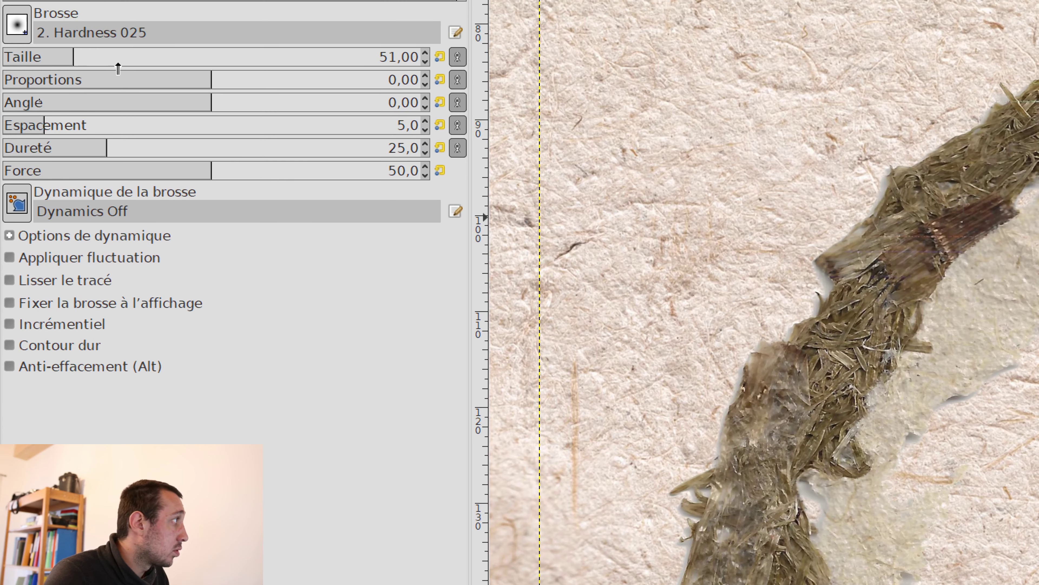
click(103, 55)
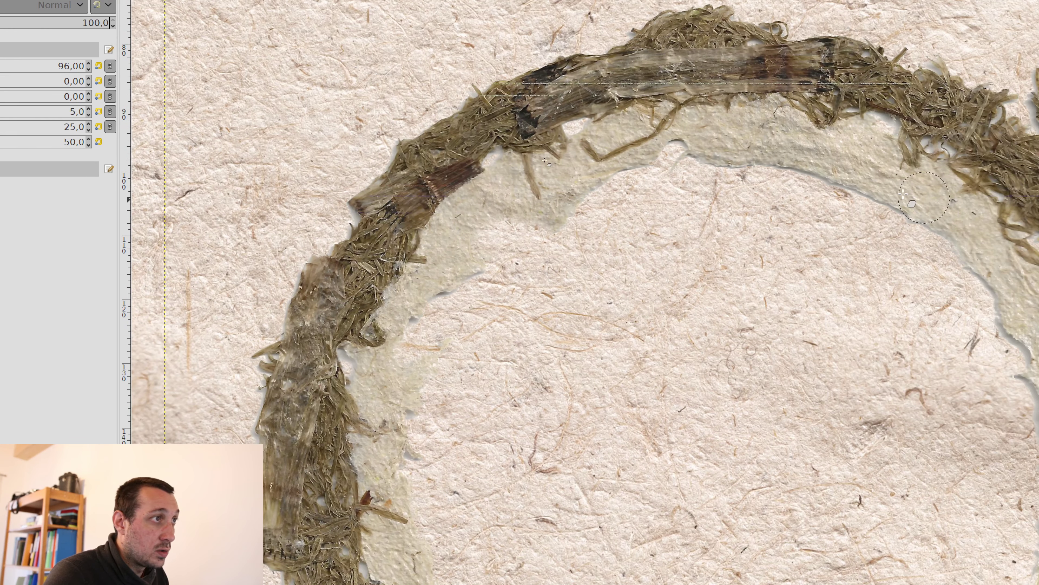
mouse_move(711, 170)
mouse_down()
mouse_move(770, 166)
mouse_move(695, 142)
mouse_move(747, 133)
mouse_up()
mouse_move(799, 146)
mouse_down()
mouse_move(835, 165)
mouse_move(859, 137)
mouse_move(870, 158)
mouse_move(871, 140)
mouse_move(854, 186)
mouse_move(837, 183)
mouse_move(888, 196)
mouse_move(900, 180)
mouse_move(933, 196)
mouse_move(950, 190)
mouse_move(959, 213)
mouse_up()
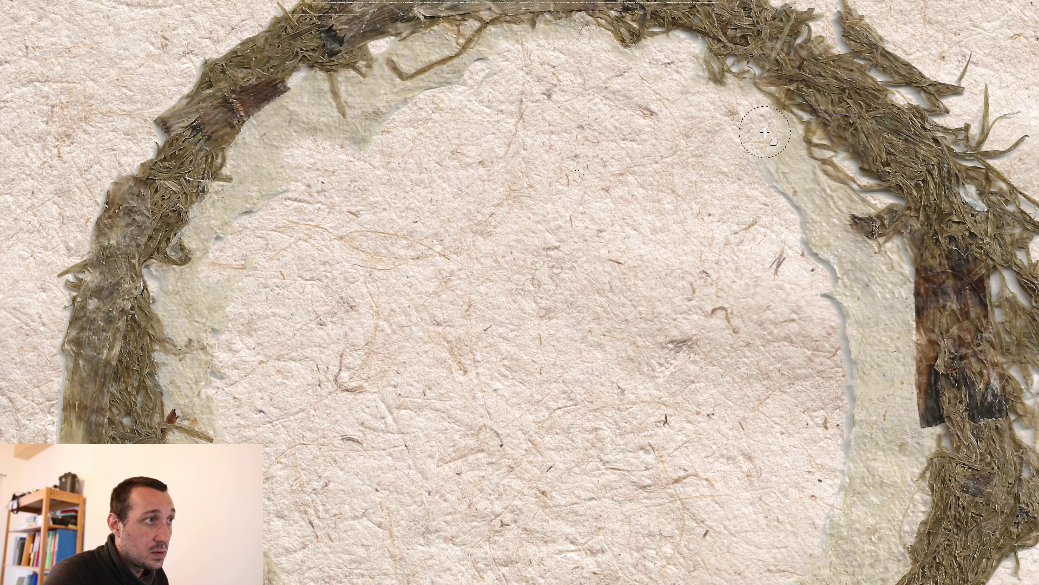
mouse_move(764, 131)
mouse_down()
mouse_move(774, 168)
mouse_move(793, 170)
mouse_move(839, 210)
mouse_move(823, 224)
mouse_move(777, 219)
mouse_move(819, 258)
mouse_move(886, 274)
mouse_move(855, 302)
mouse_move(826, 300)
mouse_move(862, 339)
mouse_up()
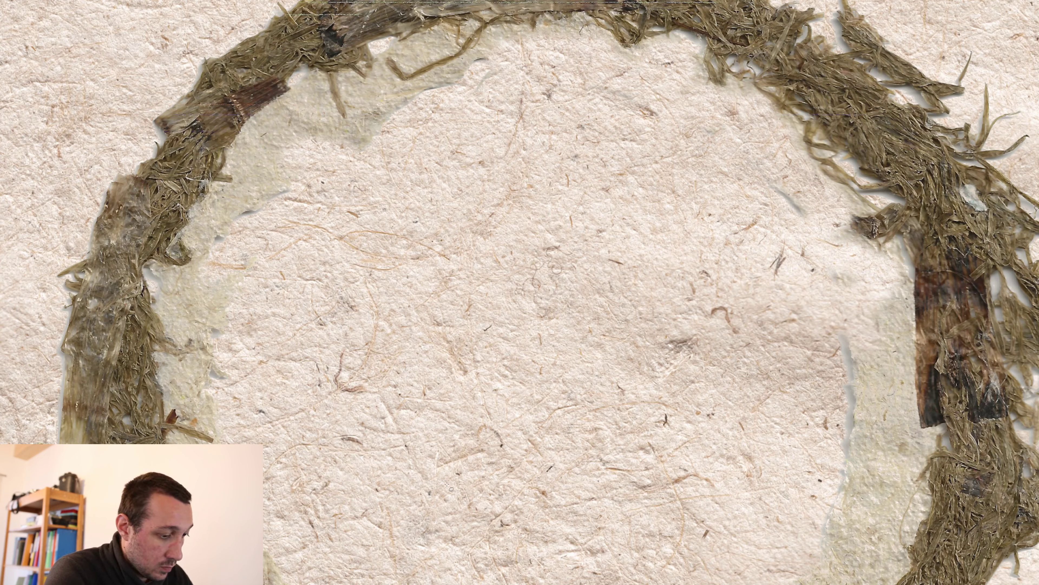
mouse_move(831, 360)
mouse_down()
mouse_move(839, 317)
mouse_move(852, 382)
mouse_move(867, 329)
mouse_move(883, 311)
mouse_move(891, 325)
mouse_move(885, 338)
mouse_move(884, 302)
mouse_move(875, 342)
mouse_move(862, 308)
mouse_move(809, 322)
mouse_move(785, 234)
mouse_up()
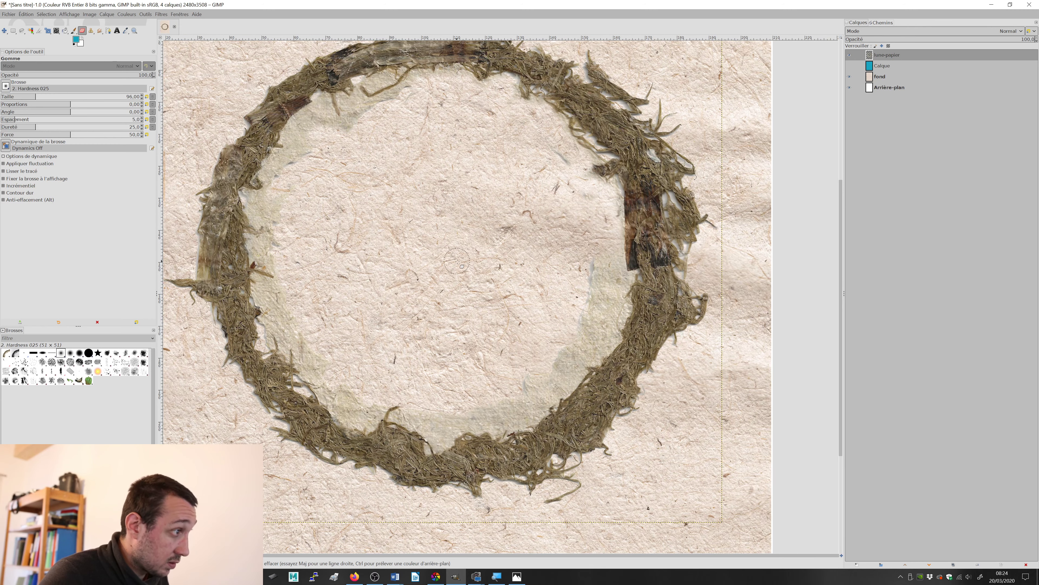
Step: Erase the inner paper band along the ring's lower right and bottom, up to the edge of the moss
key(alt)
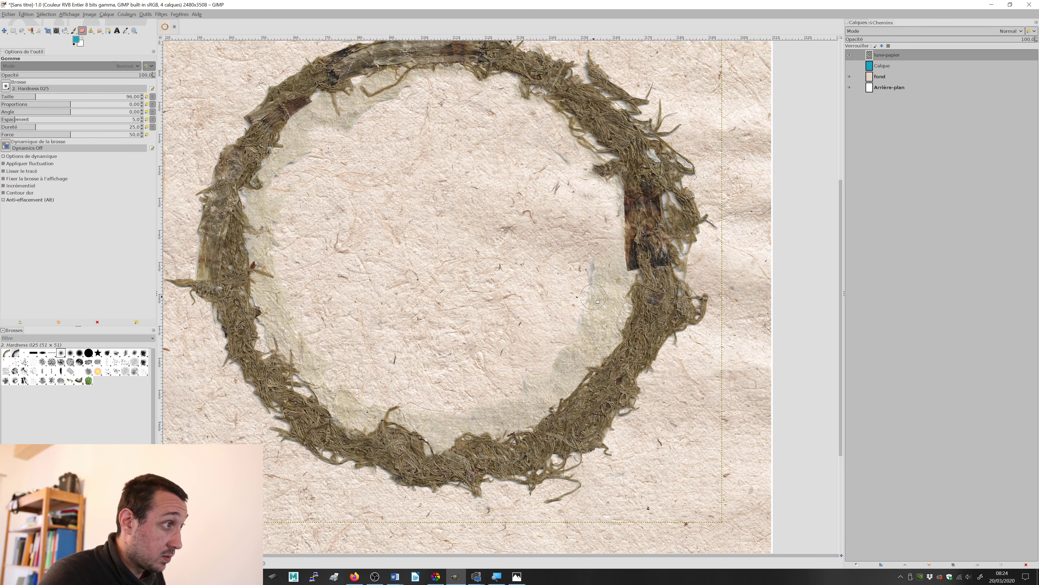
scroll(577, 289, up, 3)
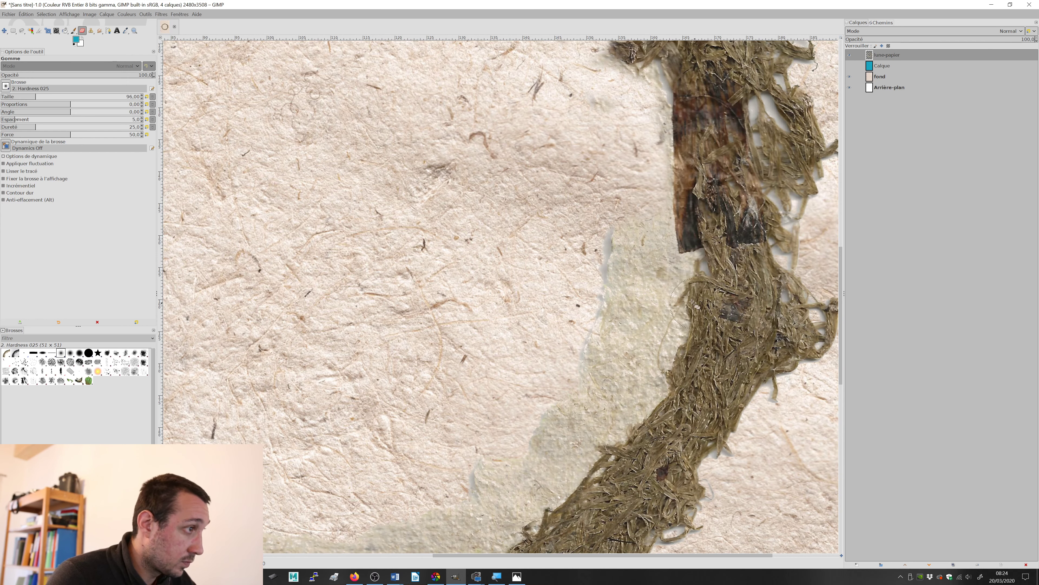
mouse_move(633, 248)
mouse_down()
mouse_move(632, 213)
mouse_move(613, 224)
mouse_move(641, 253)
mouse_move(646, 279)
mouse_move(647, 215)
mouse_move(653, 288)
mouse_move(598, 326)
mouse_move(630, 355)
mouse_move(661, 311)
mouse_move(617, 400)
mouse_move(627, 376)
mouse_move(541, 440)
mouse_move(604, 418)
mouse_move(632, 393)
mouse_move(651, 350)
mouse_move(635, 391)
mouse_move(570, 449)
mouse_up()
mouse_move(585, 421)
mouse_down()
mouse_move(571, 385)
mouse_move(537, 395)
mouse_move(654, 306)
mouse_move(726, 224)
mouse_move(725, 252)
mouse_move(748, 263)
mouse_move(655, 313)
mouse_move(621, 314)
mouse_move(598, 337)
mouse_move(625, 344)
mouse_move(688, 316)
mouse_move(622, 375)
mouse_move(551, 374)
mouse_move(578, 366)
mouse_move(555, 382)
mouse_move(606, 387)
mouse_move(538, 383)
mouse_move(530, 373)
mouse_move(434, 395)
mouse_move(442, 409)
mouse_move(515, 386)
mouse_move(578, 400)
mouse_move(643, 368)
mouse_move(395, 383)
mouse_up()
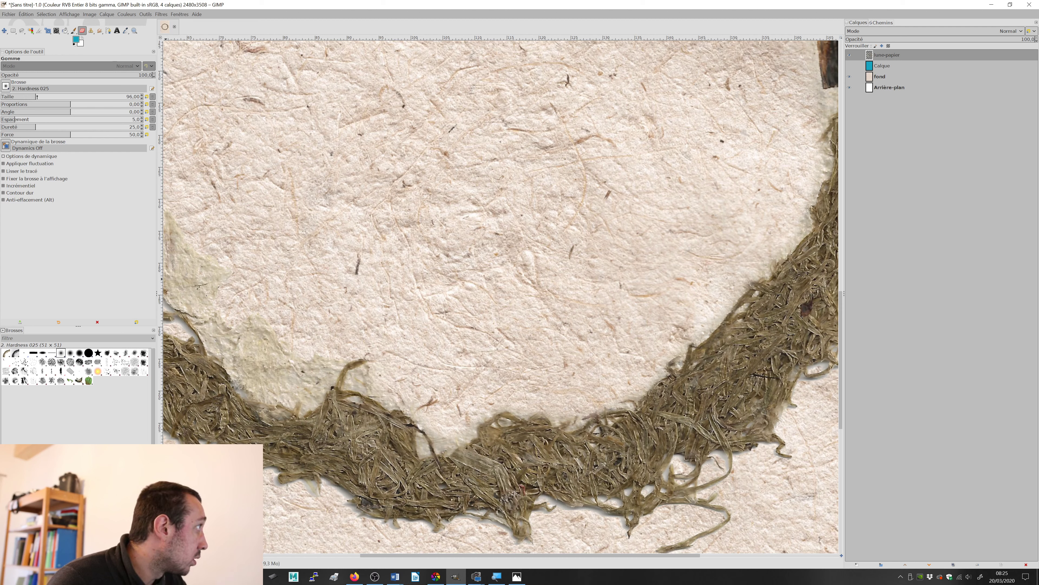
Step: Reduce the eraser size to 55 and erase the paper band along the ring's bottom and lower left
click(25, 97)
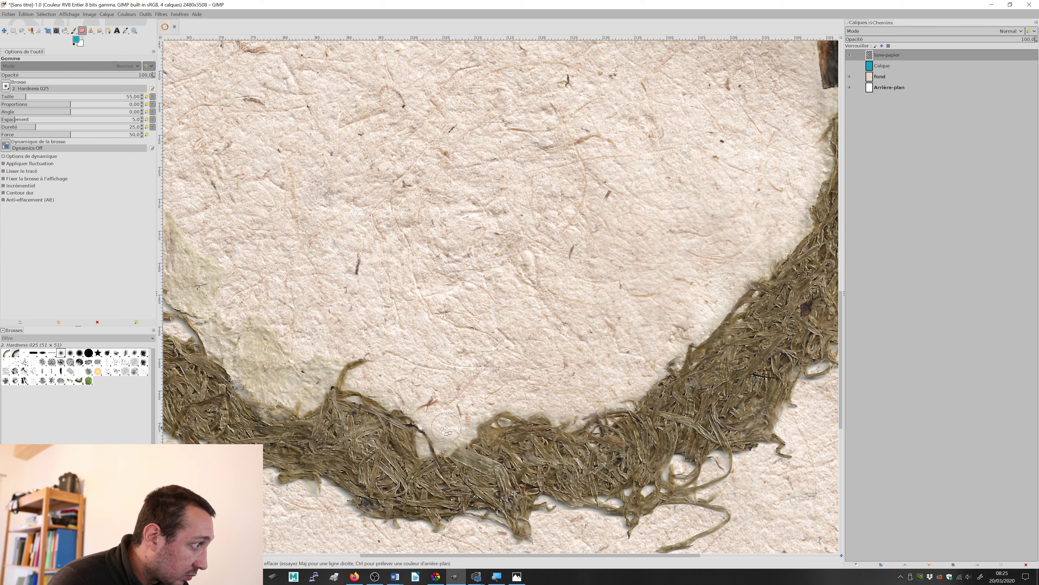
drag(383, 346, 549, 338)
mouse_move(502, 415)
mouse_down()
mouse_move(435, 425)
mouse_move(421, 405)
mouse_move(452, 388)
mouse_move(439, 367)
mouse_move(401, 386)
mouse_move(390, 357)
mouse_move(417, 333)
mouse_move(350, 296)
mouse_move(361, 326)
mouse_move(364, 294)
mouse_move(347, 261)
mouse_move(326, 265)
mouse_move(323, 299)
mouse_move(321, 267)
mouse_move(297, 246)
mouse_move(288, 279)
mouse_move(276, 230)
mouse_move(319, 215)
mouse_up()
drag(377, 195, 483, 313)
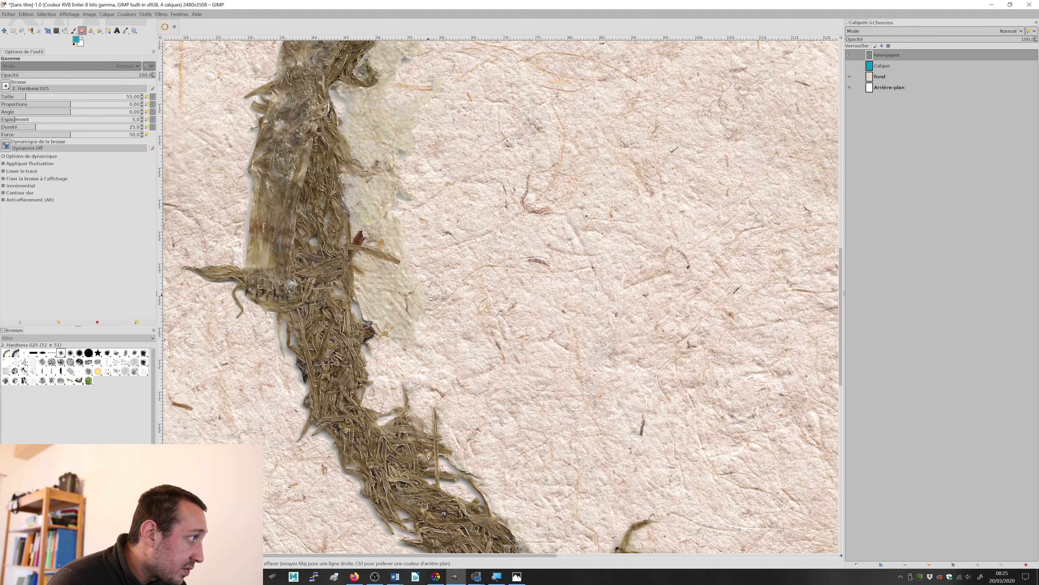
Step: Erase the inner paper band along the ring's left side and upper left, following the moss edge
mouse_move(428, 294)
mouse_down()
mouse_move(370, 270)
mouse_move(384, 294)
mouse_move(372, 300)
mouse_move(390, 308)
mouse_move(400, 298)
mouse_move(399, 347)
mouse_up()
mouse_move(414, 246)
mouse_down()
mouse_move(375, 236)
mouse_move(356, 192)
mouse_move(393, 201)
mouse_move(382, 178)
mouse_up()
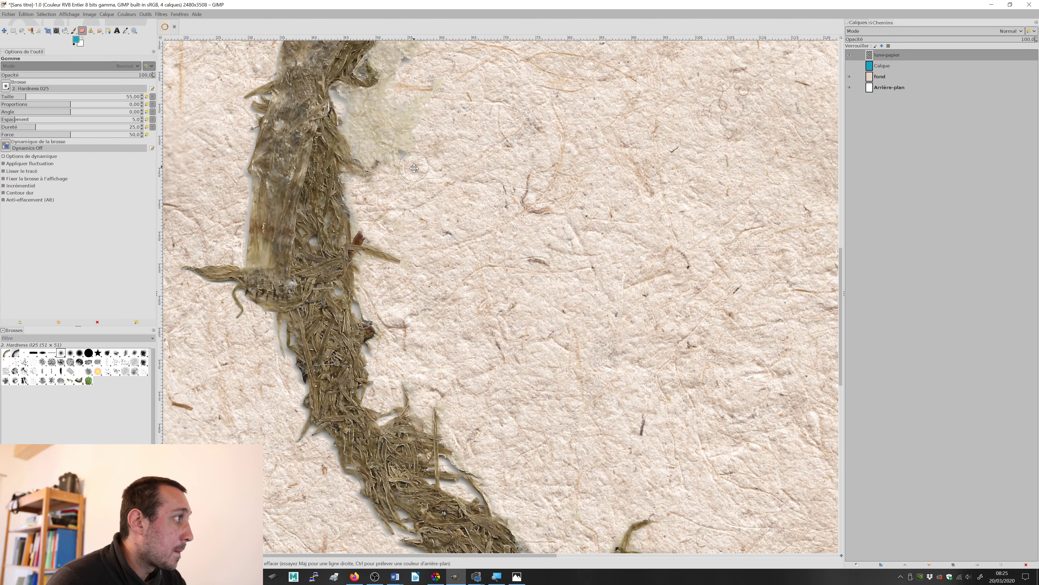
scroll(392, 225, up, 5)
mouse_move(407, 270)
mouse_down()
mouse_move(368, 256)
mouse_move(399, 294)
mouse_move(376, 280)
mouse_move(390, 306)
mouse_move(413, 316)
mouse_move(431, 308)
mouse_move(415, 302)
mouse_move(396, 324)
mouse_move(419, 227)
mouse_move(448, 238)
mouse_move(407, 331)
mouse_move(437, 265)
mouse_move(395, 295)
mouse_move(382, 328)
mouse_move(385, 295)
mouse_move(447, 279)
mouse_move(466, 191)
mouse_move(485, 174)
mouse_move(498, 187)
mouse_move(502, 229)
mouse_move(476, 237)
mouse_move(488, 219)
mouse_move(485, 166)
mouse_move(504, 232)
mouse_move(539, 210)
mouse_move(527, 172)
mouse_move(554, 223)
mouse_move(545, 213)
mouse_move(559, 165)
mouse_move(589, 178)
mouse_move(687, 131)
mouse_up()
scroll(409, 295, up, 5)
drag(676, 192, 484, 263)
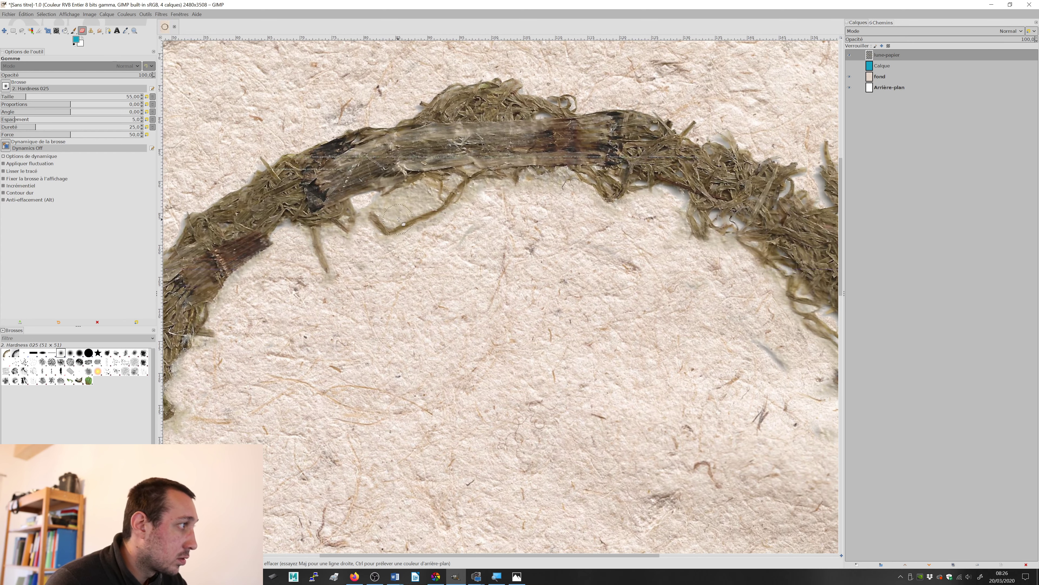
Step: Erase the leftover paper under the ring's top, around the hanging moss strands
mouse_move(399, 219)
mouse_down()
mouse_move(422, 197)
mouse_move(368, 209)
mouse_move(411, 186)
mouse_move(366, 245)
mouse_move(440, 230)
mouse_move(520, 192)
mouse_move(583, 205)
mouse_move(584, 220)
mouse_up()
mouse_move(587, 219)
mouse_down()
mouse_move(453, 216)
mouse_move(462, 177)
mouse_move(517, 199)
mouse_up()
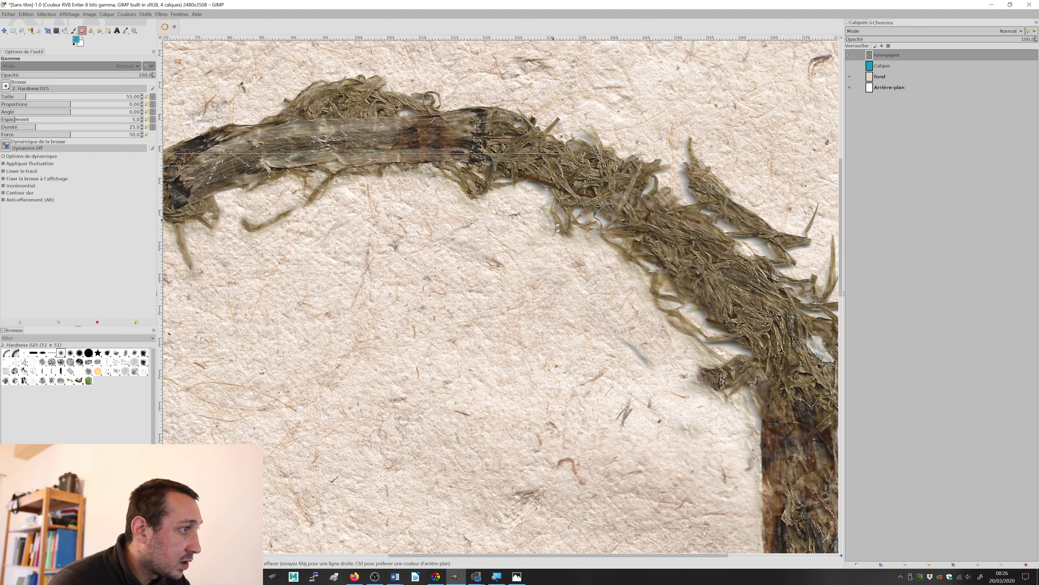
drag(549, 232, 456, 149)
drag(519, 202, 542, 200)
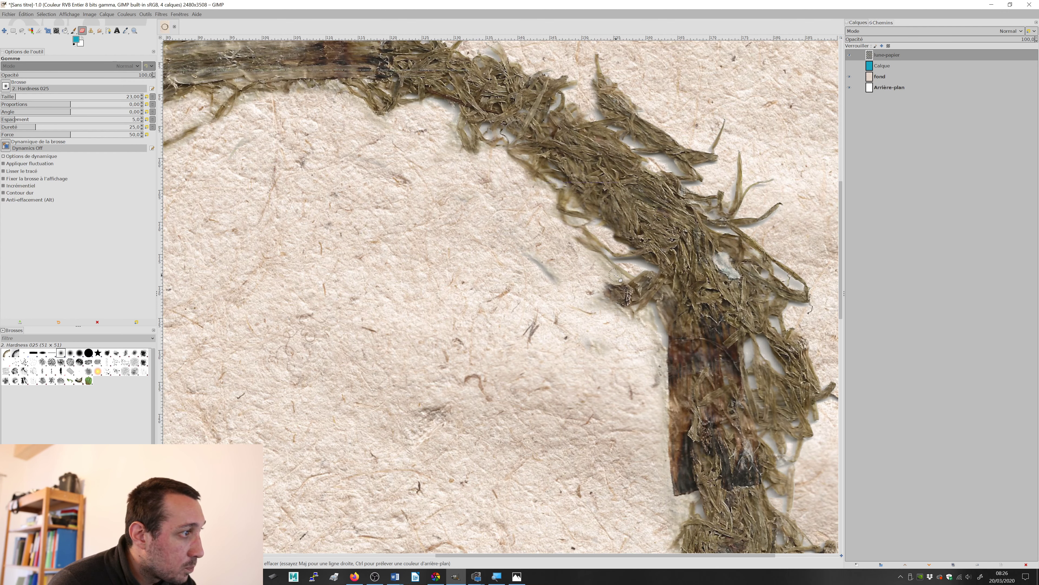
Step: Clean the paper remnants between the strands and beside the dark bark on the ring's right side with the eraser at size 23
drag(669, 288, 548, 227)
drag(661, 210, 681, 226)
drag(652, 260, 659, 267)
drag(641, 279, 661, 310)
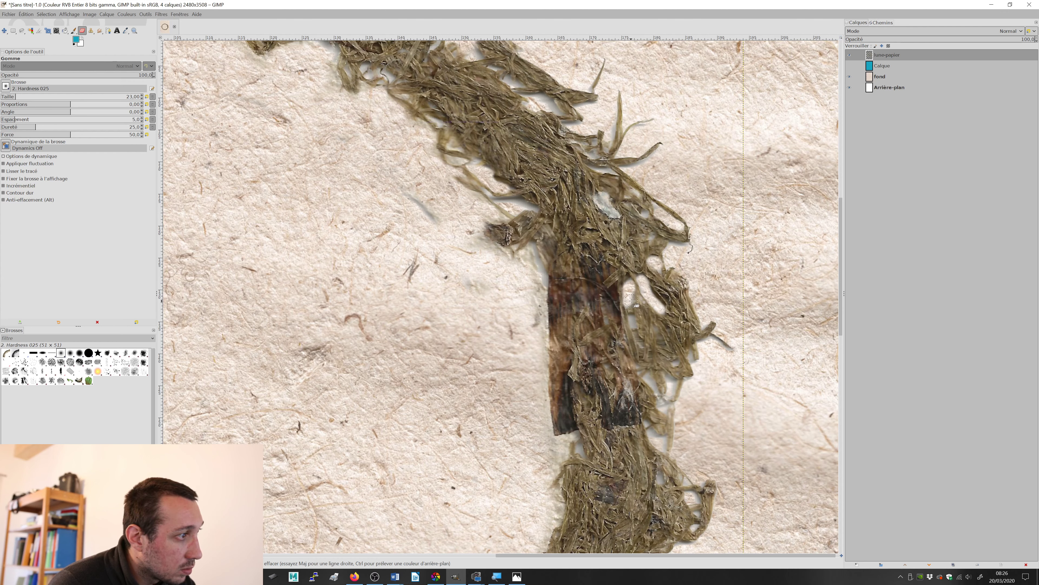
mouse_move(661, 361)
mouse_down()
mouse_move(622, 379)
mouse_move(599, 259)
mouse_up()
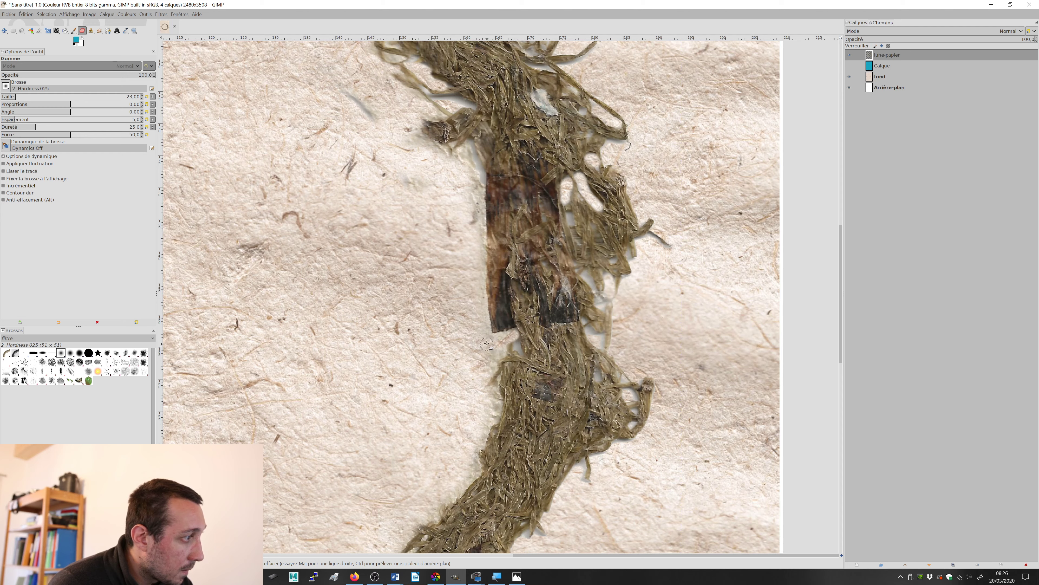
drag(498, 308, 645, 462)
drag(484, 281, 405, 175)
drag(486, 333, 570, 217)
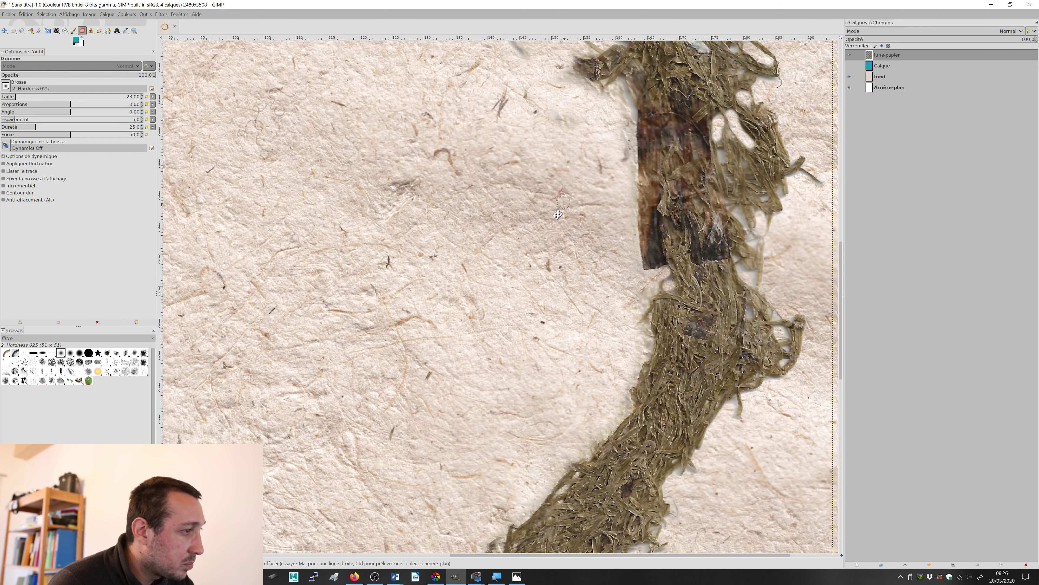
Step: Erase the last paper traces along the moss edge at the ring's lower right, bottom and lower left
mouse_move(540, 384)
mouse_down()
mouse_move(534, 222)
mouse_move(568, 195)
mouse_up()
mouse_move(394, 332)
mouse_down()
mouse_move(453, 309)
mouse_move(653, 272)
mouse_up()
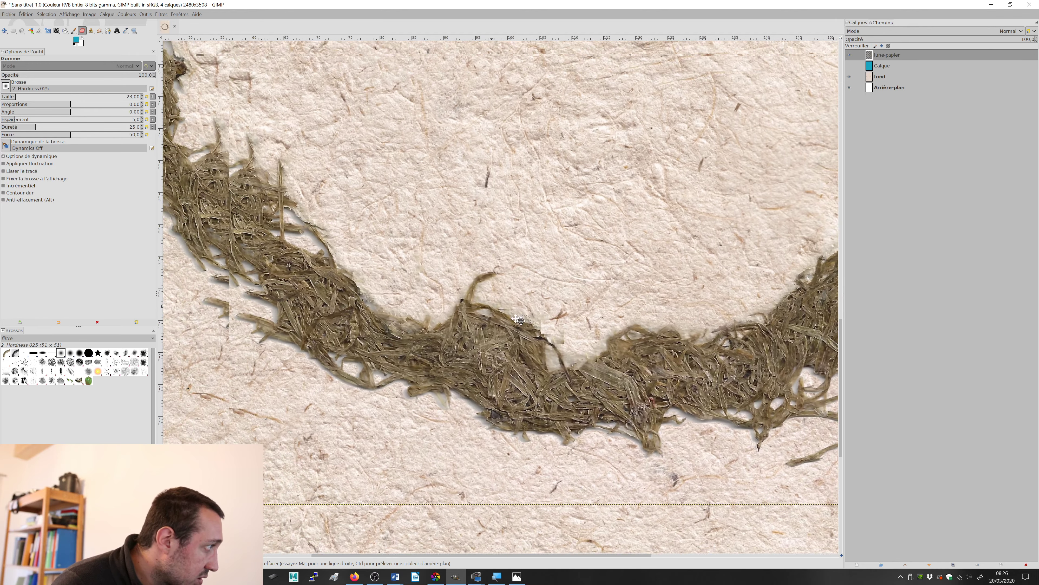
drag(342, 237, 505, 349)
drag(478, 241, 523, 281)
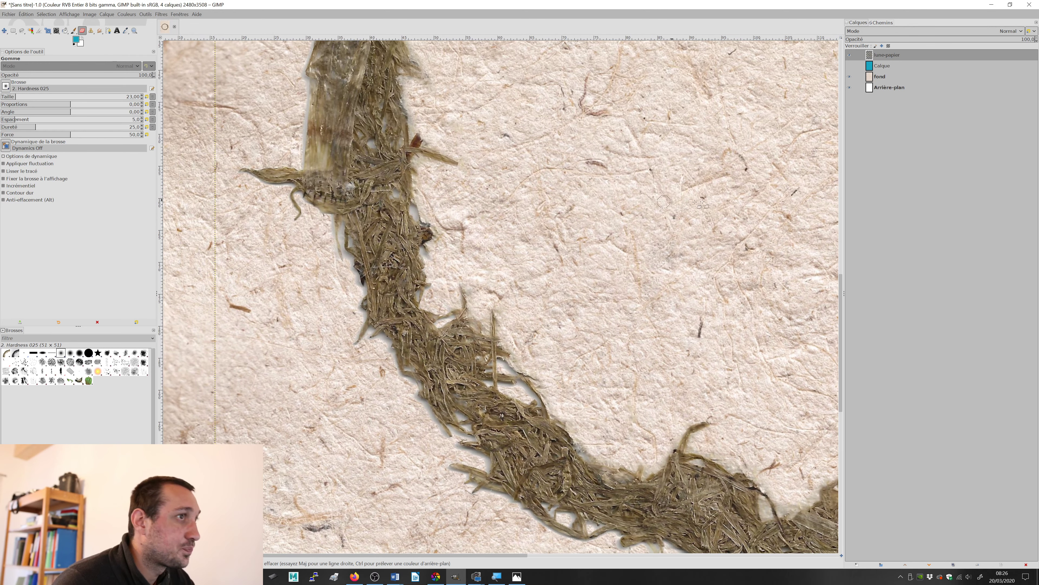
Step: Select the pale halo at the moss's outer edge by colour on lune-papier, delete it and clear the selection
click(42, 15)
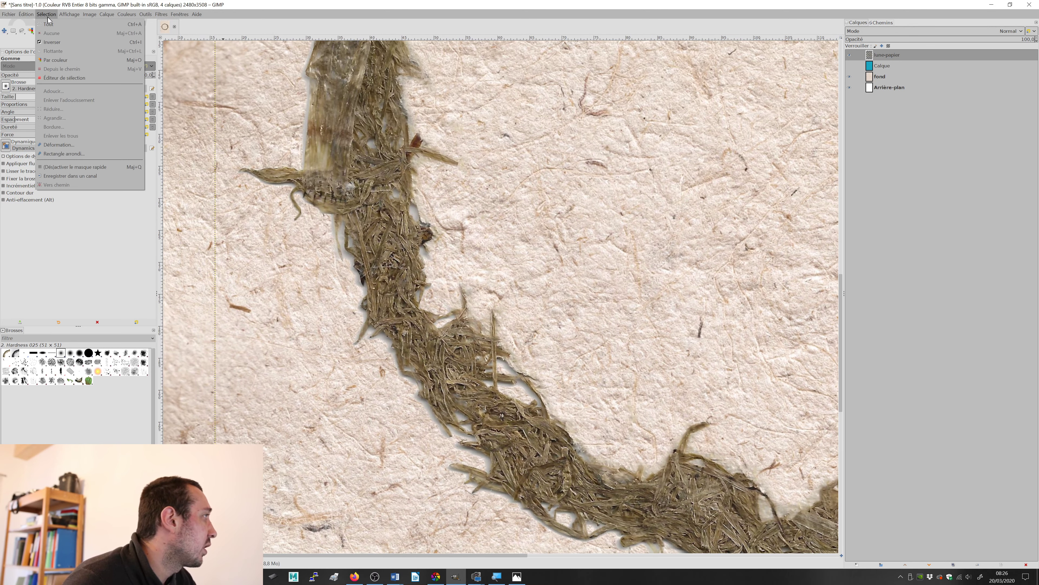
click(67, 61)
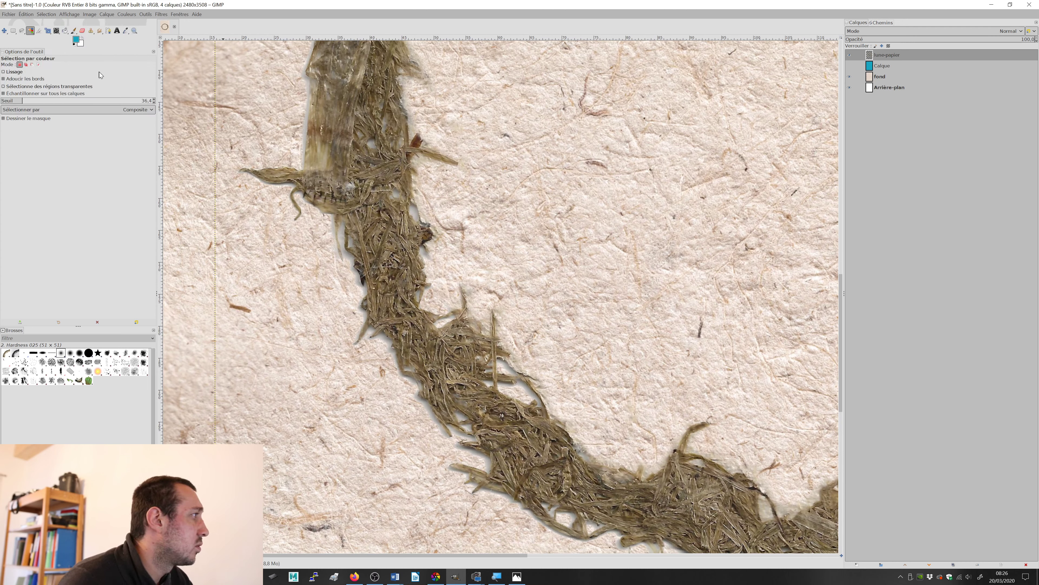
click(311, 110)
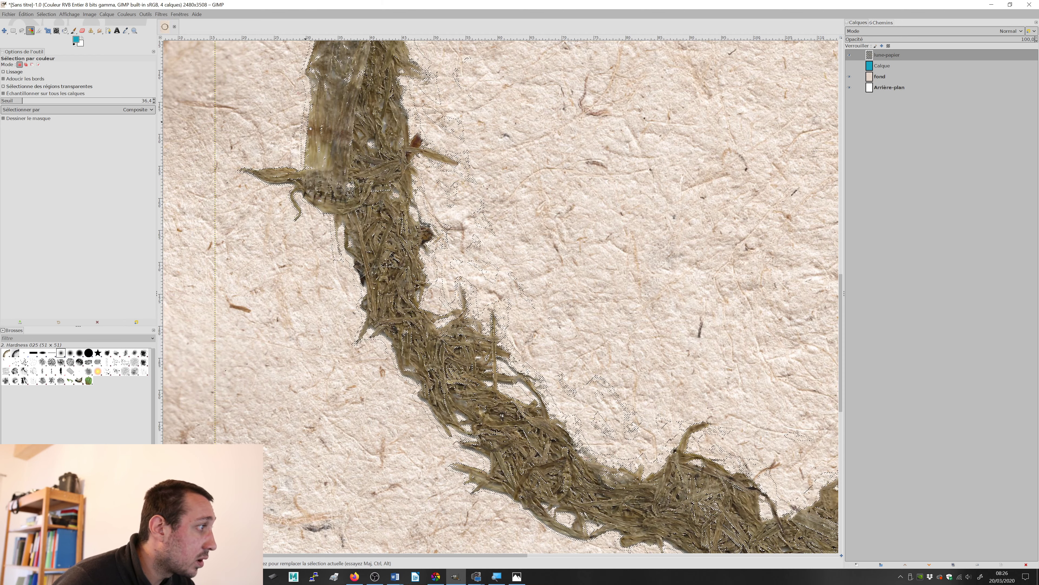
click(29, 15)
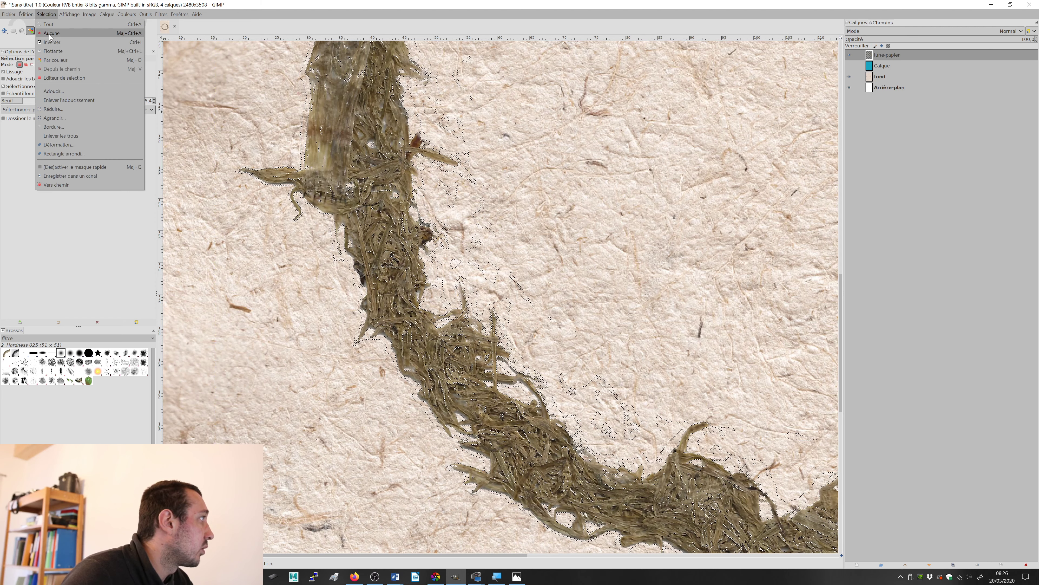
click(54, 34)
Step: Examine the cleaned moss edges up close around the ring, then the whole ring on the page
scroll(447, 167, down, 2)
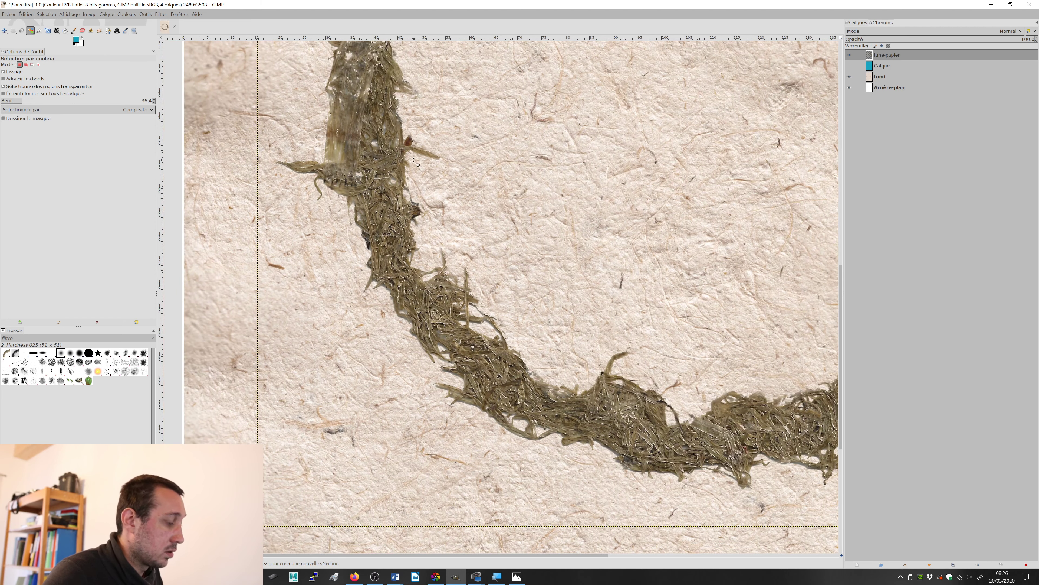
scroll(446, 167, down, 1)
scroll(642, 166, up, 4)
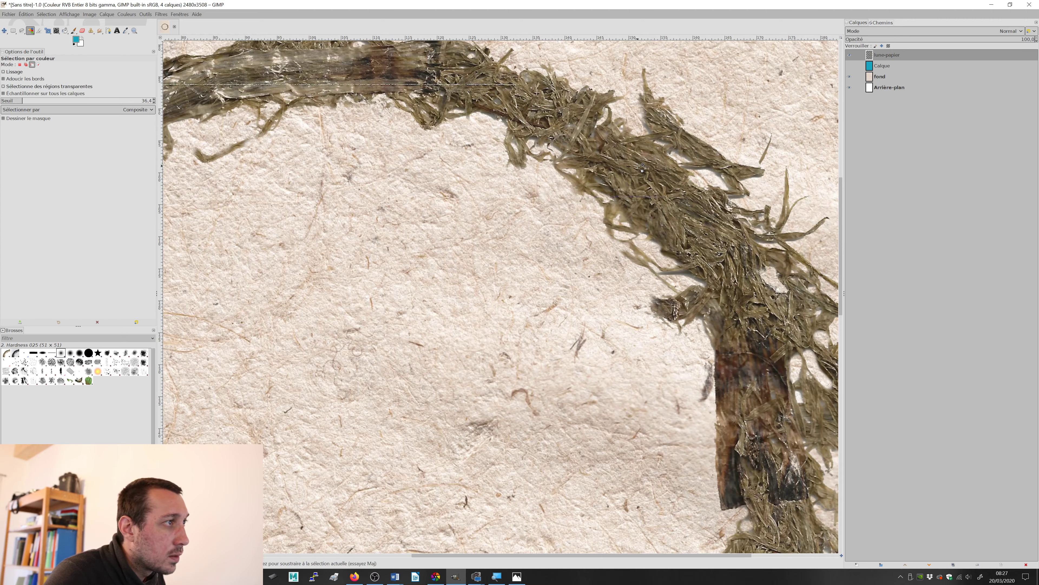
scroll(643, 166, down, 3)
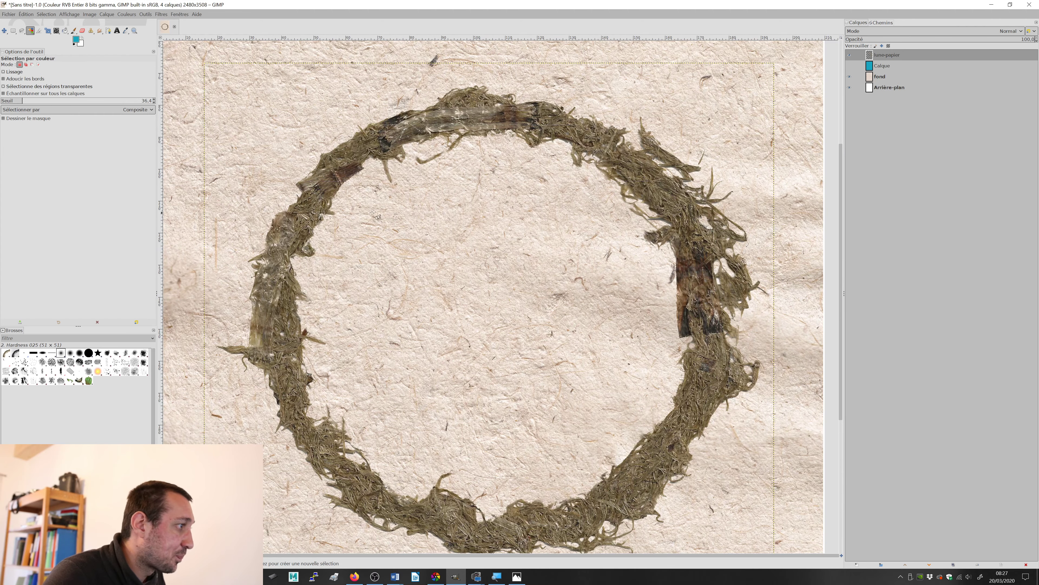
scroll(373, 213, down, 4)
scroll(373, 213, up, 4)
scroll(389, 209, down, 2)
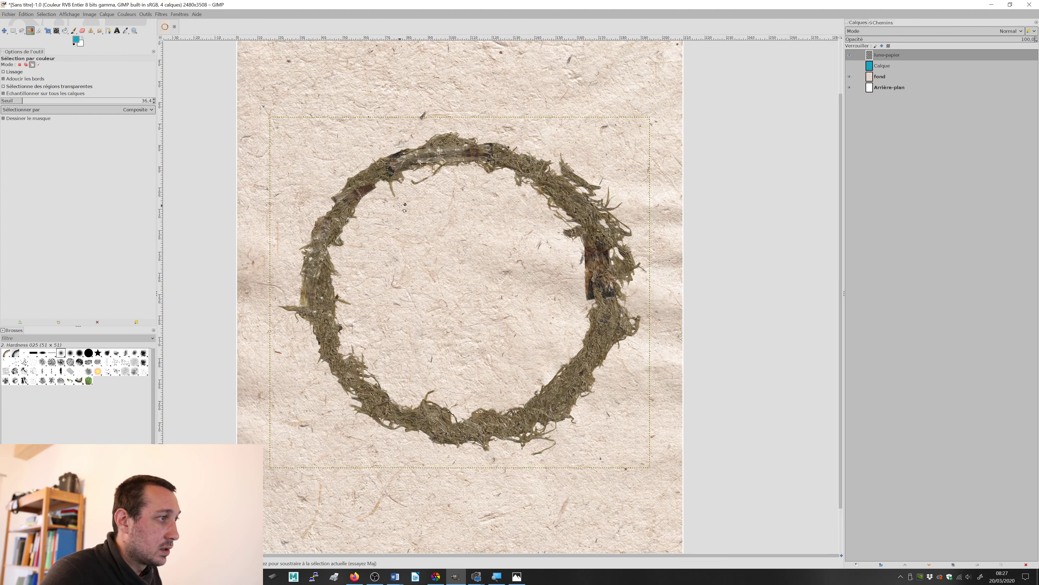
scroll(403, 207, down, 1)
scroll(403, 207, up, 1)
Step: Switch to Photos to compare the ring with the green moss crescent in test.jpg, then return to GIMP
key(alt+Tab)
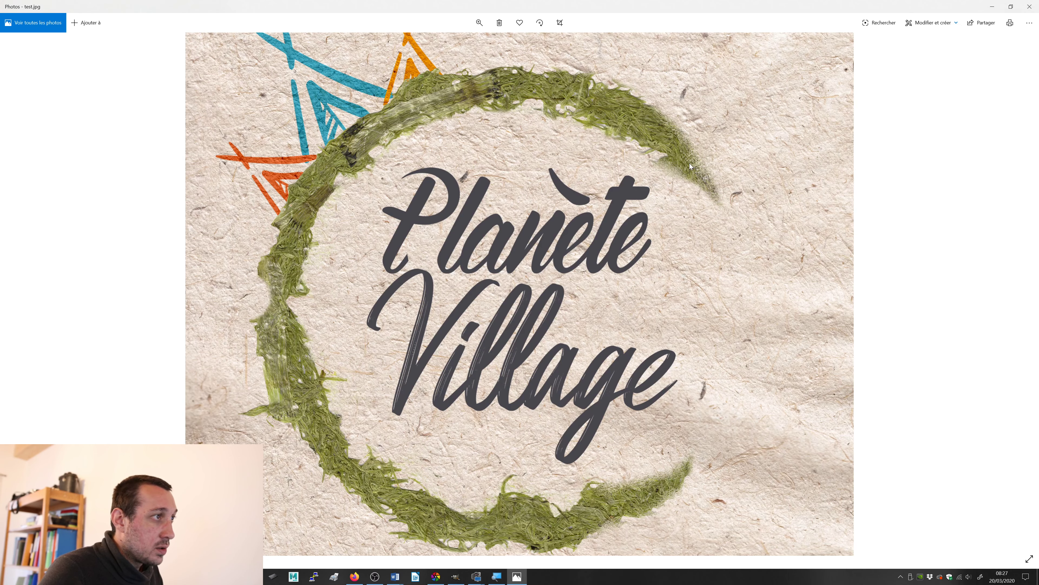
key(alt+Tab)
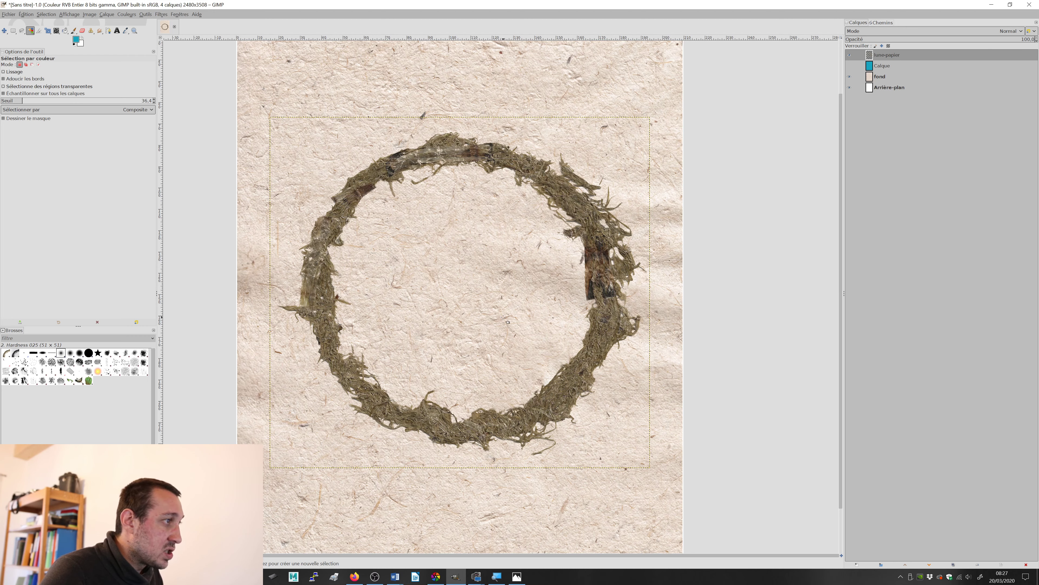
key(alt+Tab)
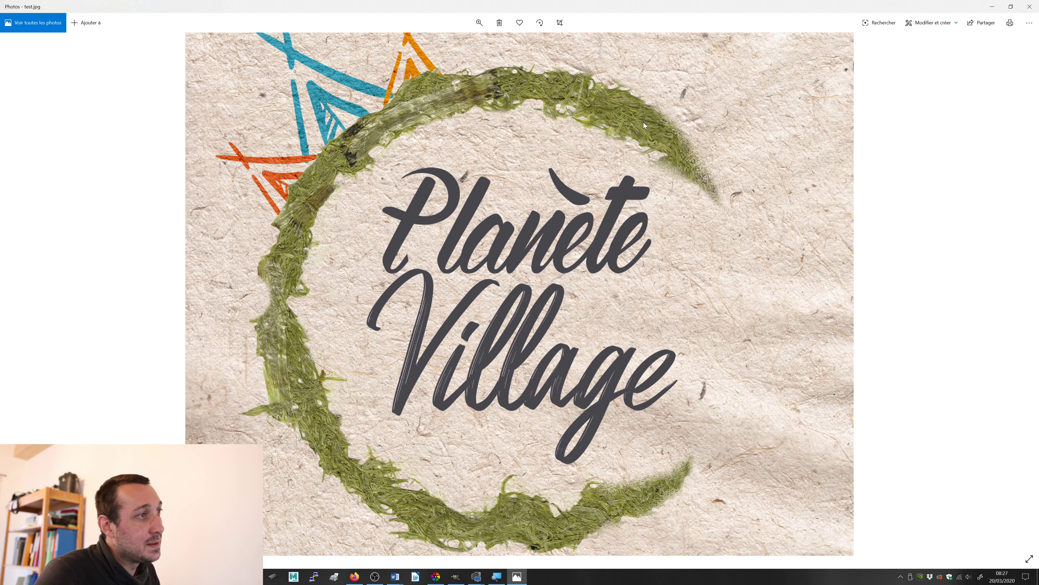
key(alt+Tab)
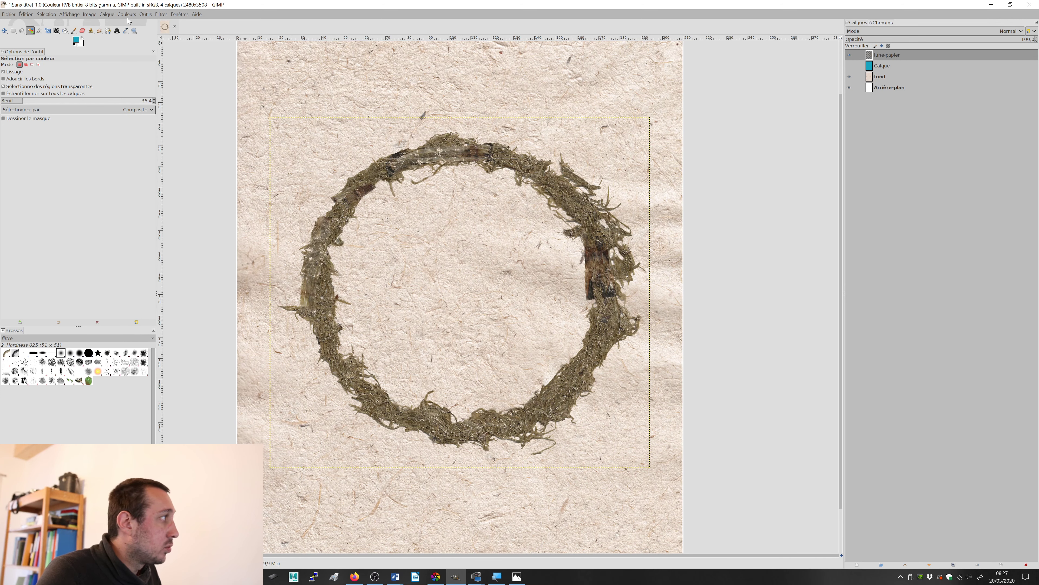
Step: Import lune.png from the Atelier-multimedia001 folder as a new layer, converting its colour profile to GIMP built-in sRGB
click(8, 15)
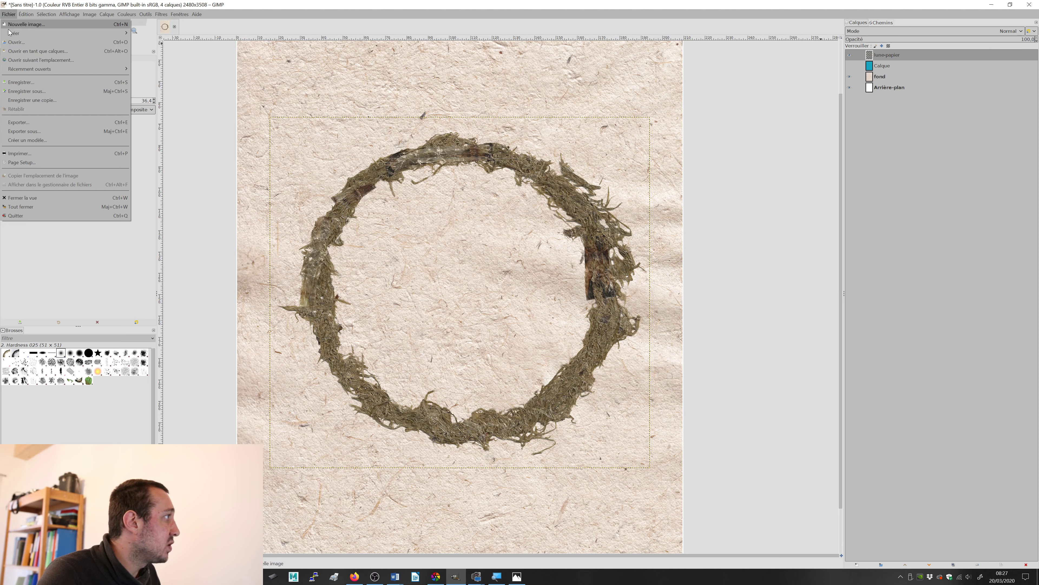
click(33, 51)
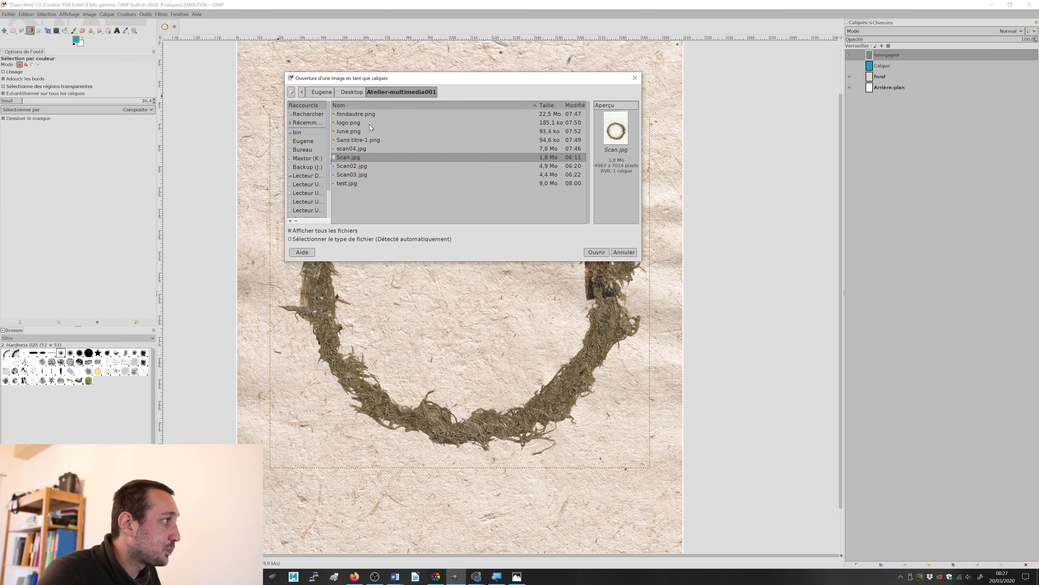
click(354, 131)
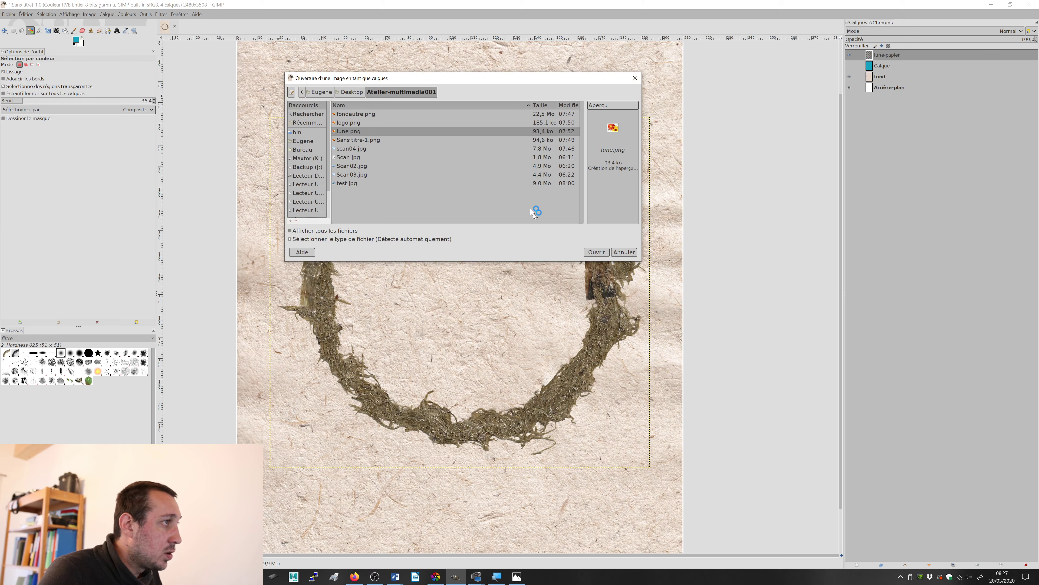
click(601, 252)
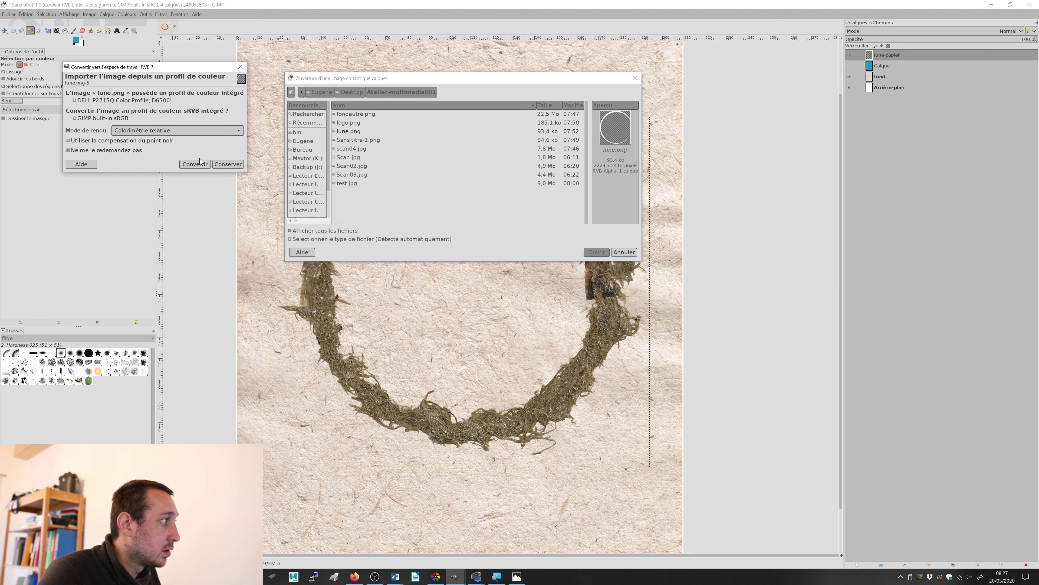
click(202, 165)
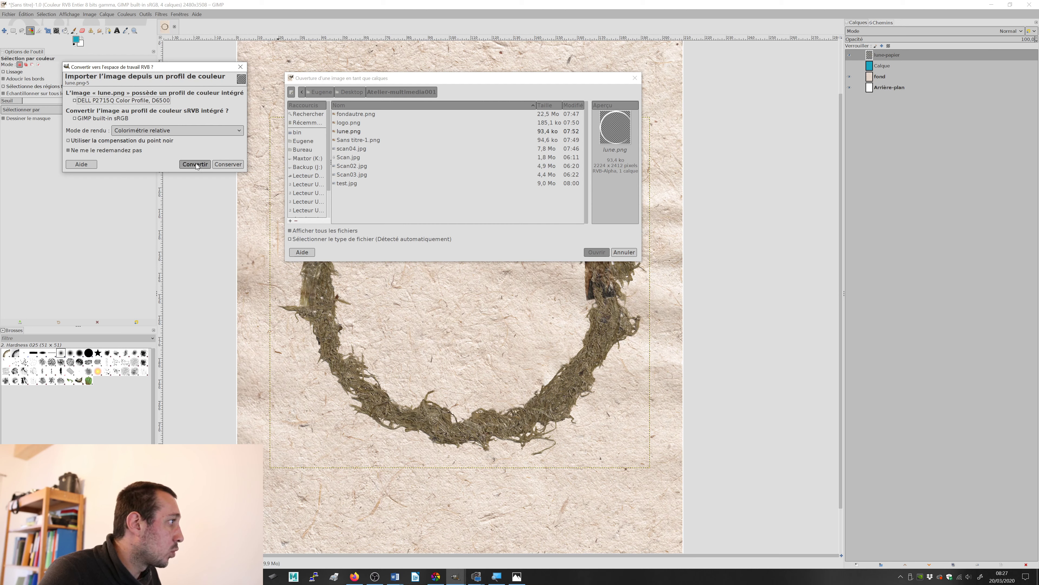
click(195, 164)
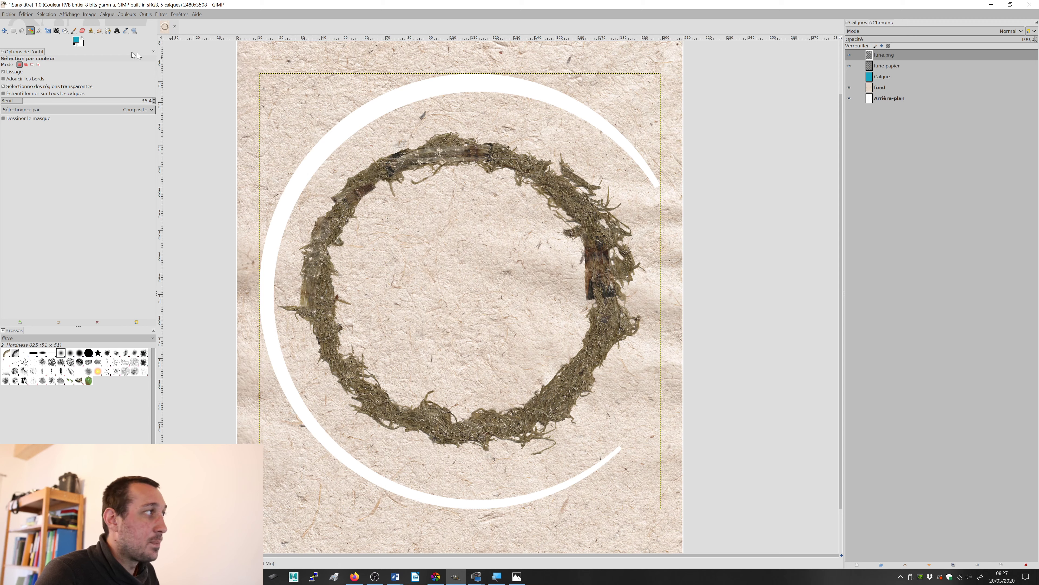
Step: Scale the white crescent on lune.png around its centre to about 127 × 138 mm, keeping its proportions
click(47, 31)
click(421, 85)
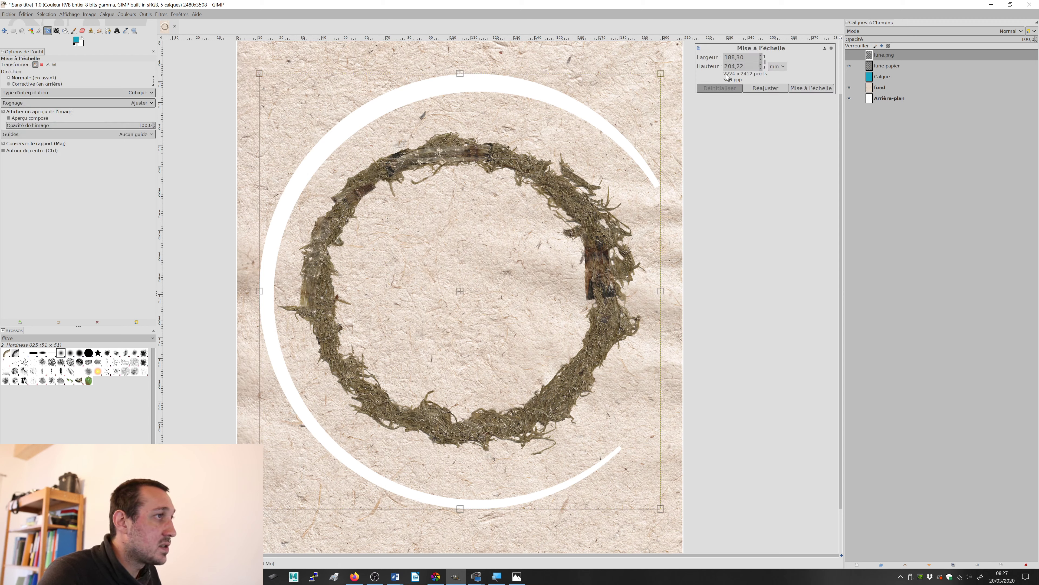
drag(665, 77, 525, 211)
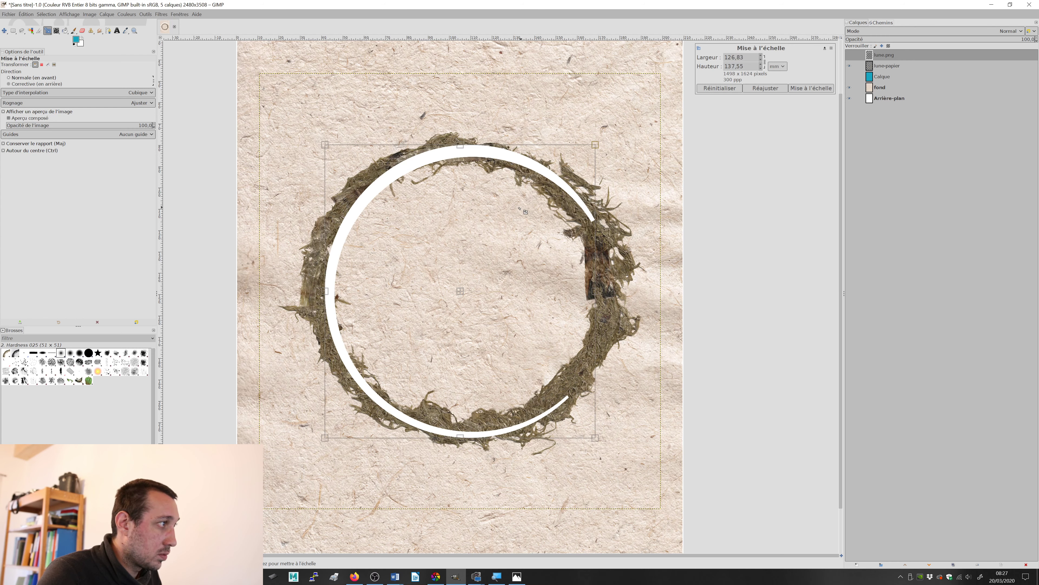
key(Return)
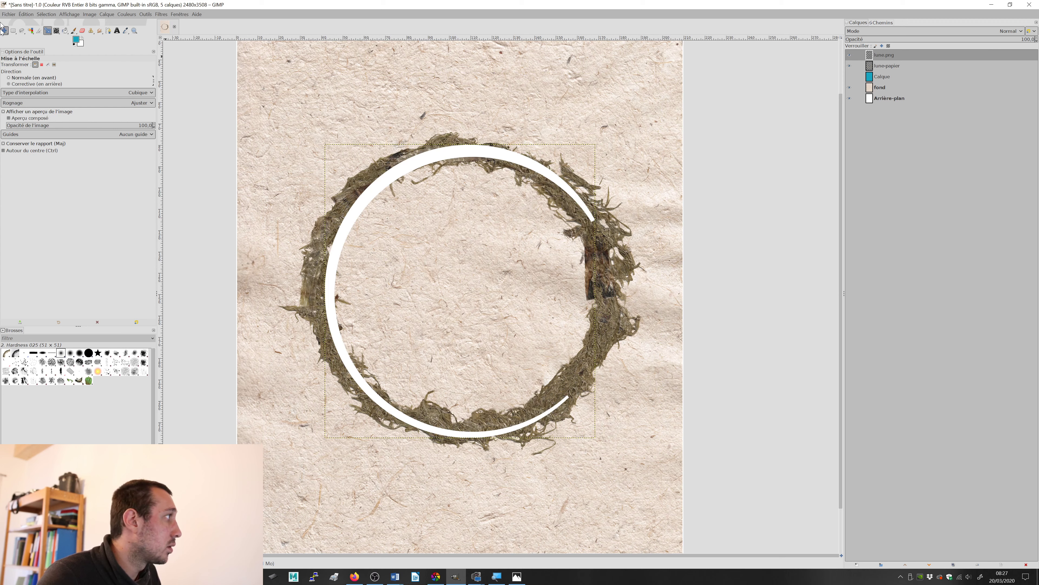
Step: Move the white crescent slightly left onto the moss ring with the Move tool and hide the lune.png layer
click(4, 31)
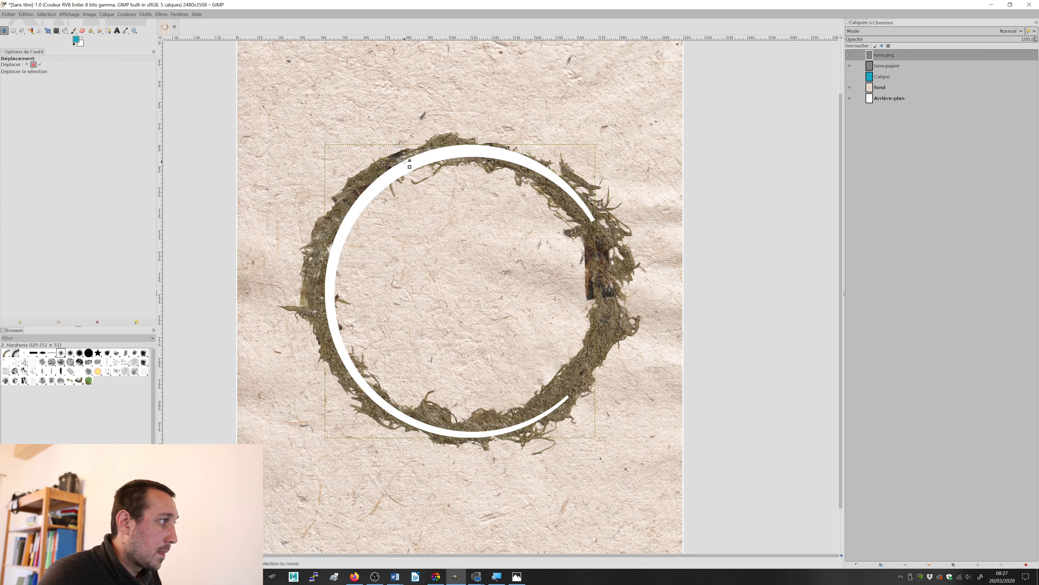
click(27, 64)
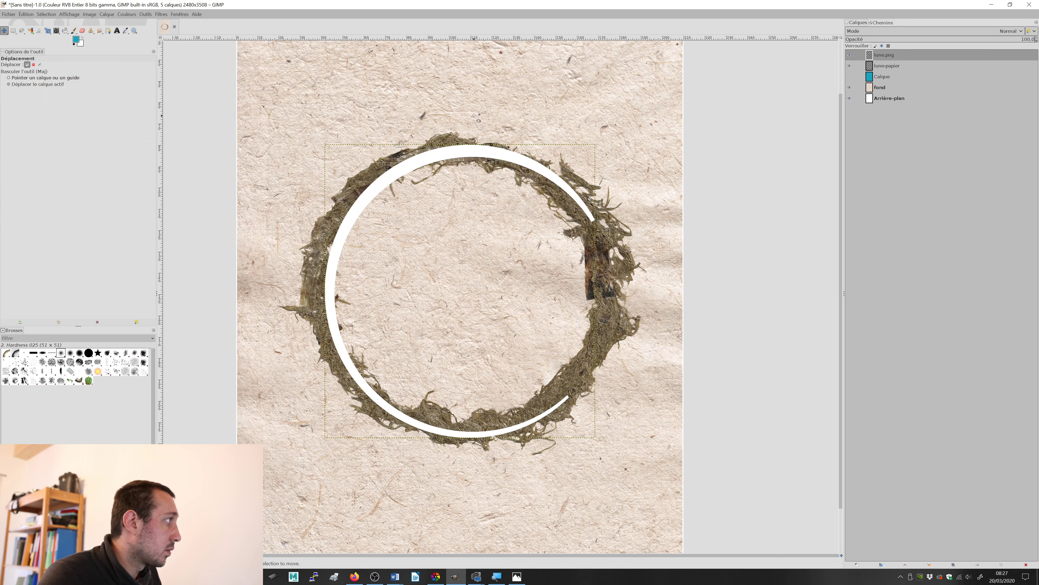
drag(464, 153, 454, 151)
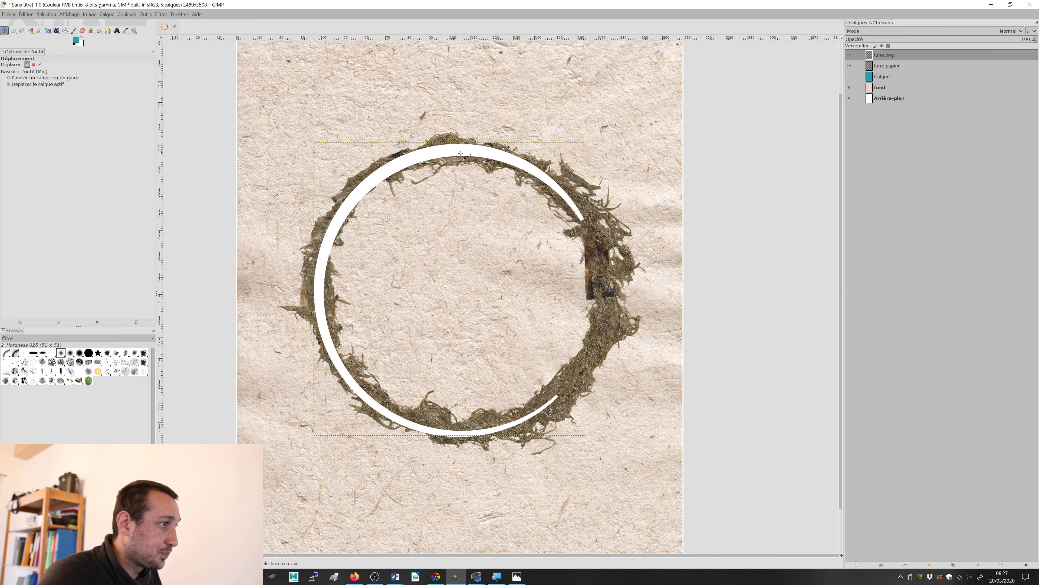
click(849, 55)
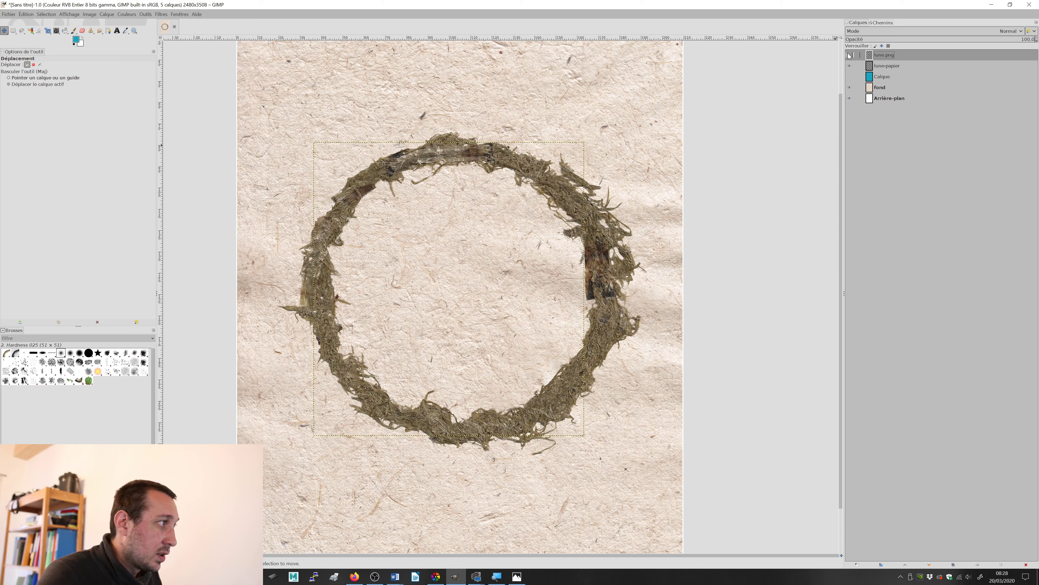
click(849, 55)
click(849, 56)
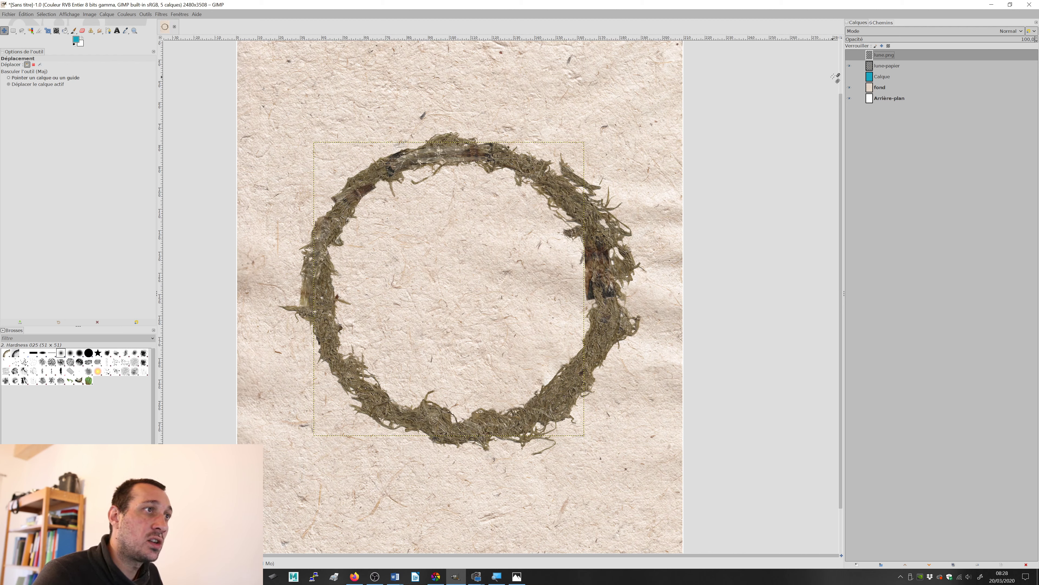
Step: Rotate the moss ring on the lune-papier layer by about 118° around its centre and show the lune.png layer again
click(891, 66)
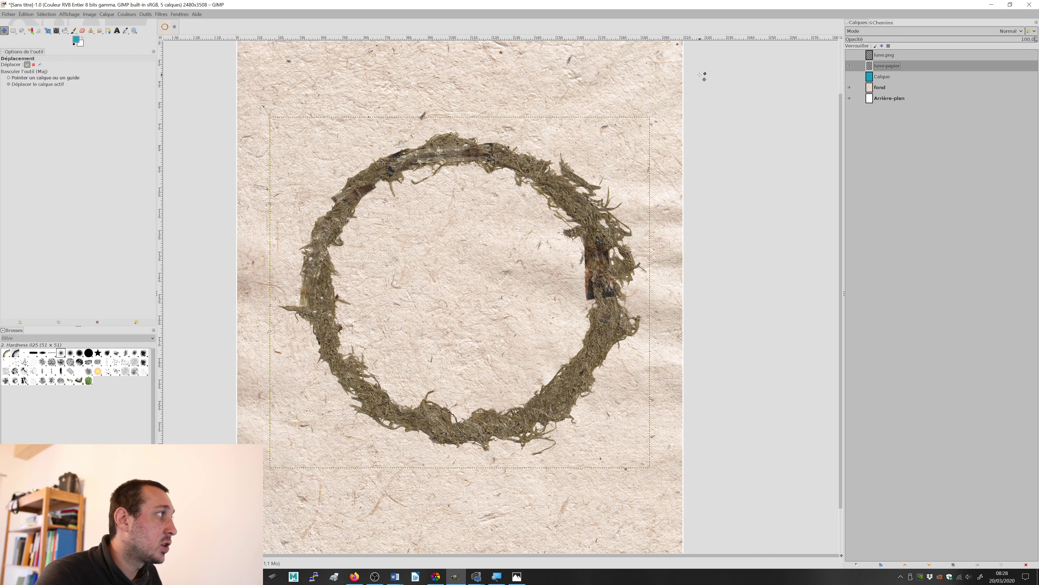
drag(48, 32, 76, 43)
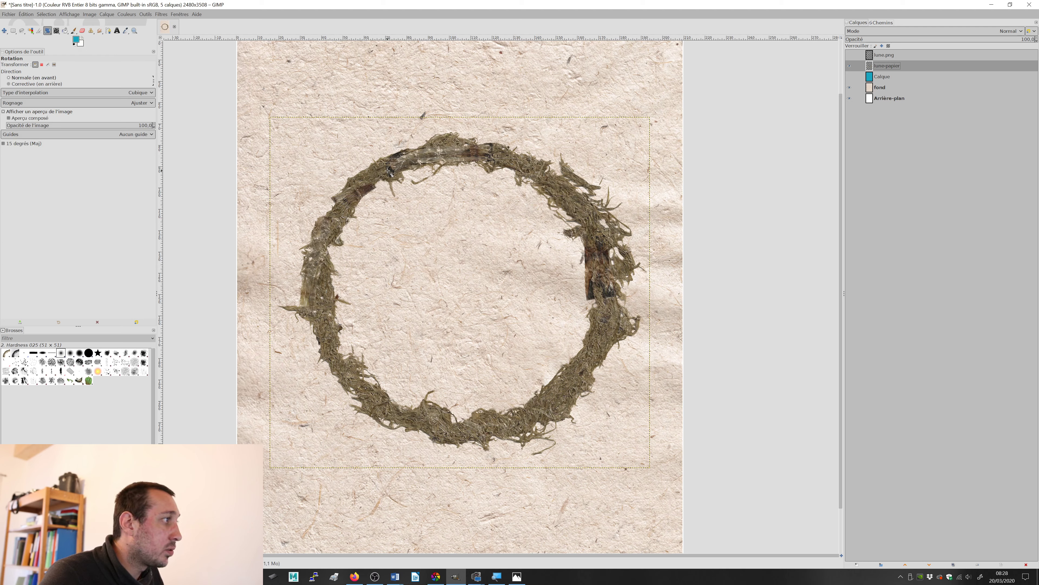
drag(390, 174, 551, 286)
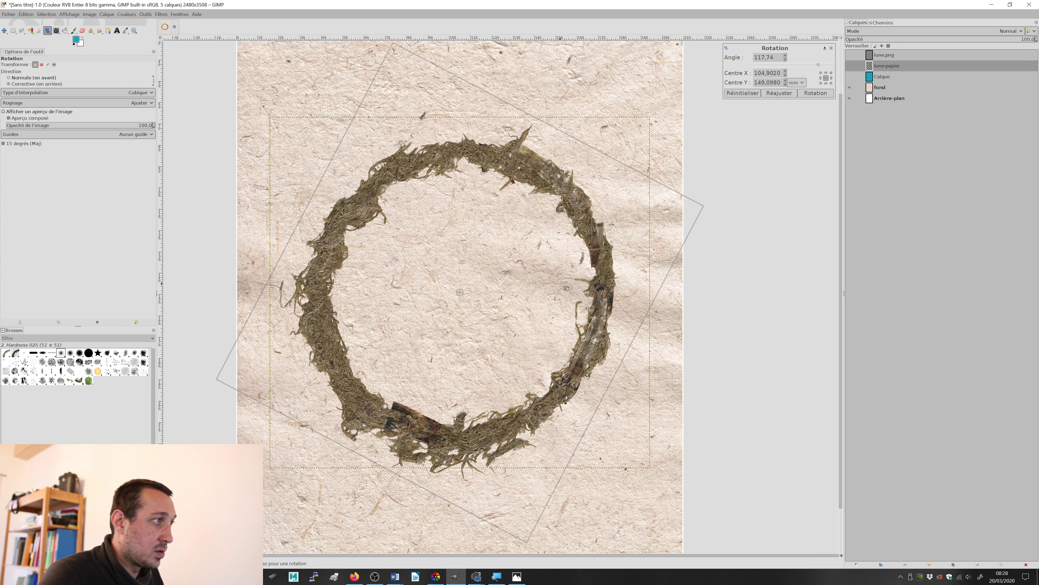
key(Return)
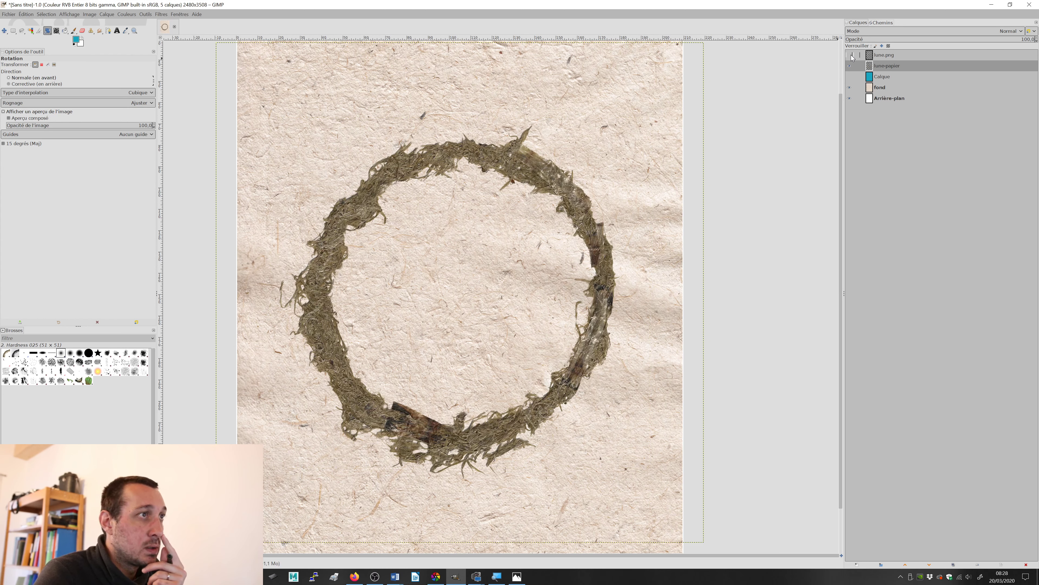
click(850, 55)
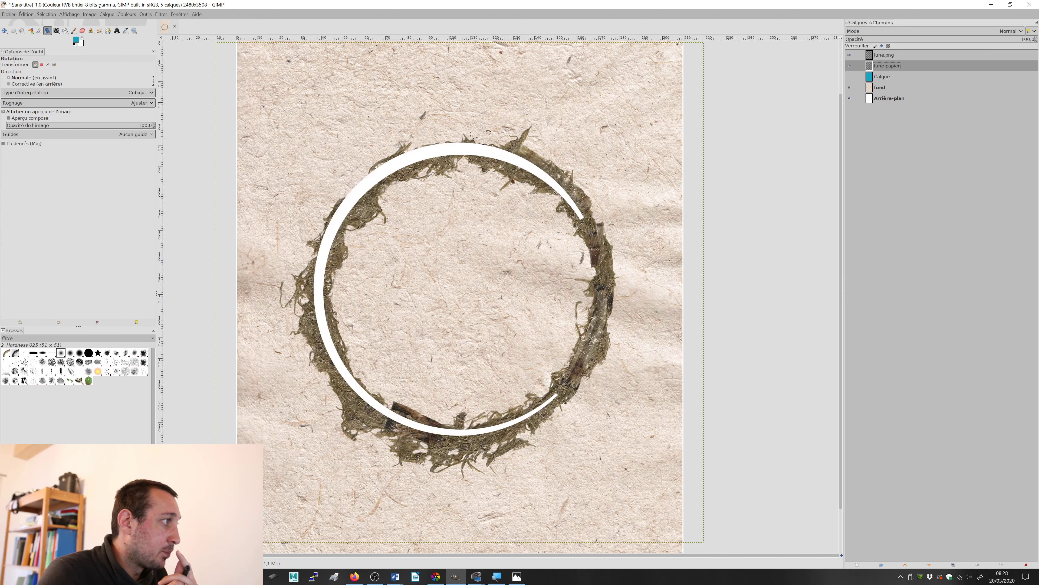
Step: Move the white crescent slightly down over the rotated moss ring and compare the fit with lune.png hidden and shown
click(5, 32)
drag(395, 163, 410, 171)
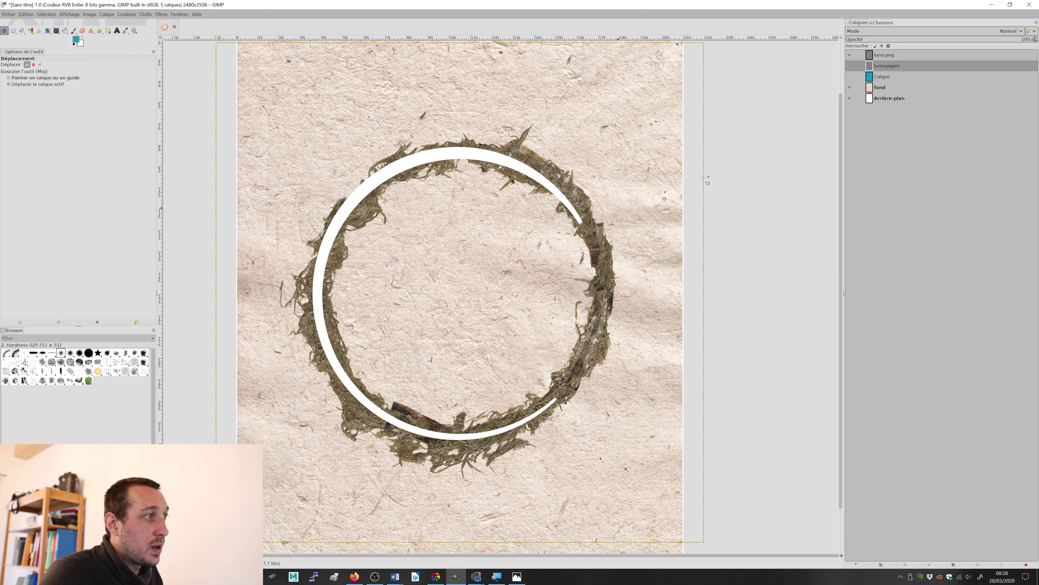
click(849, 54)
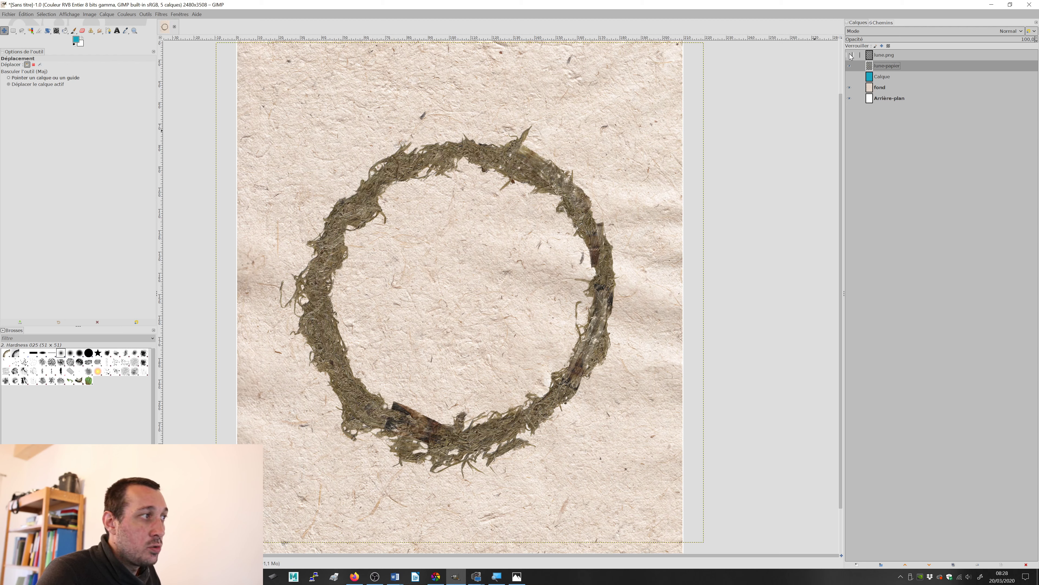
click(849, 54)
click(849, 55)
click(850, 55)
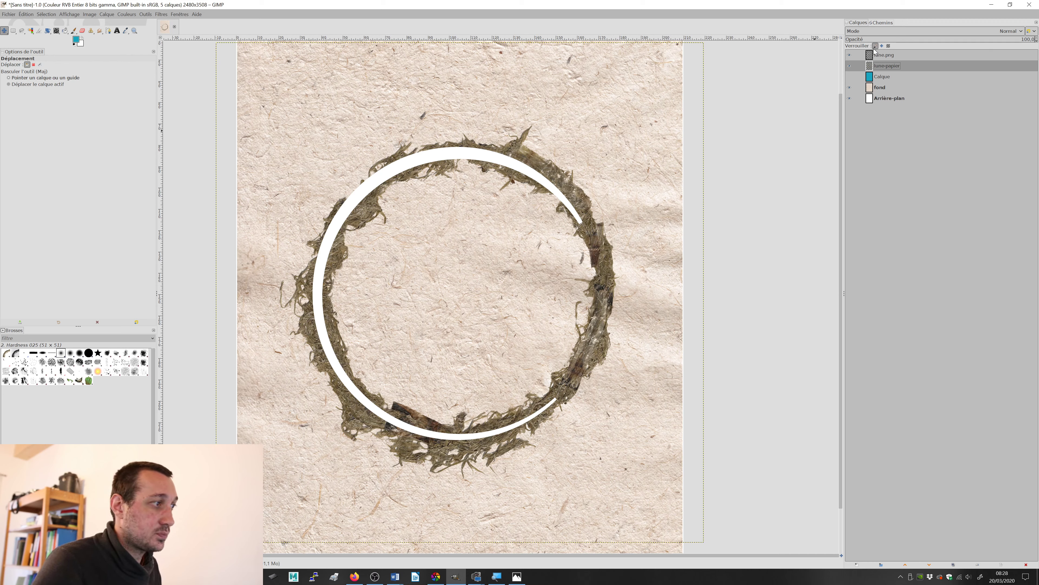
Step: Duplicate the lune-papier layer and place the copy beneath Arrière-plan at the bottom of the layer stack
click(849, 67)
click(849, 66)
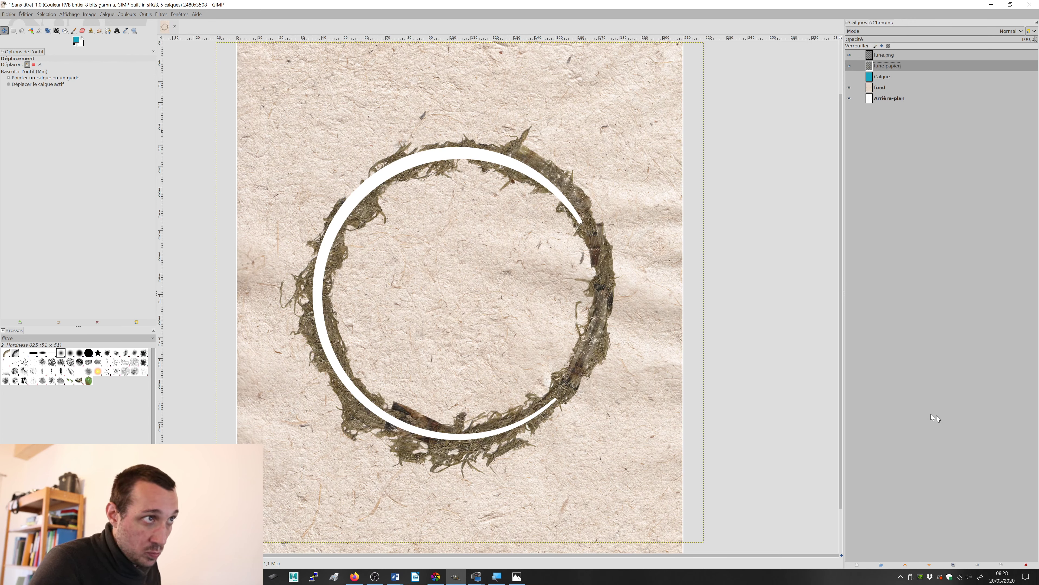
click(953, 565)
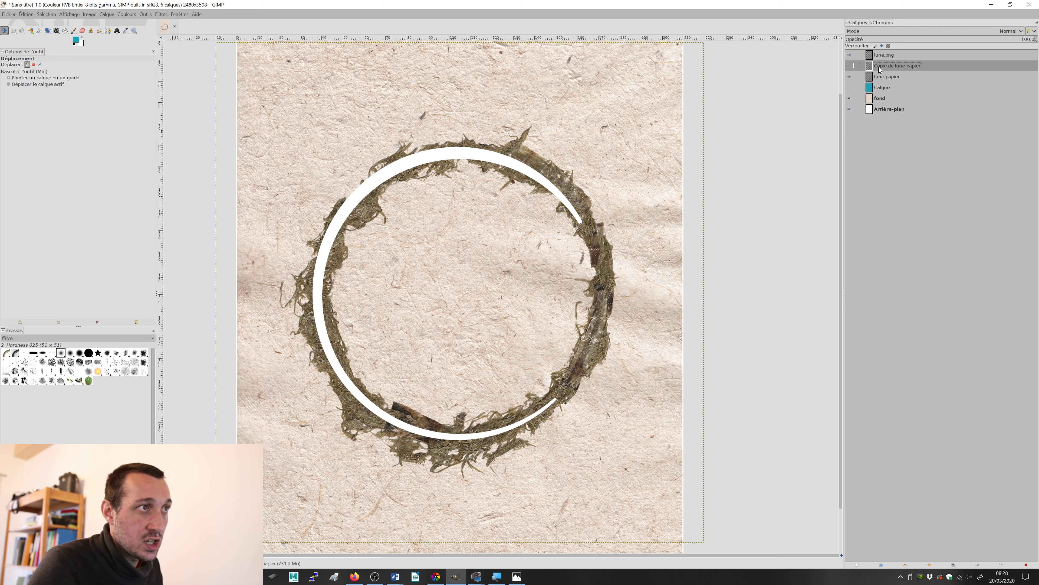
drag(879, 67, 886, 116)
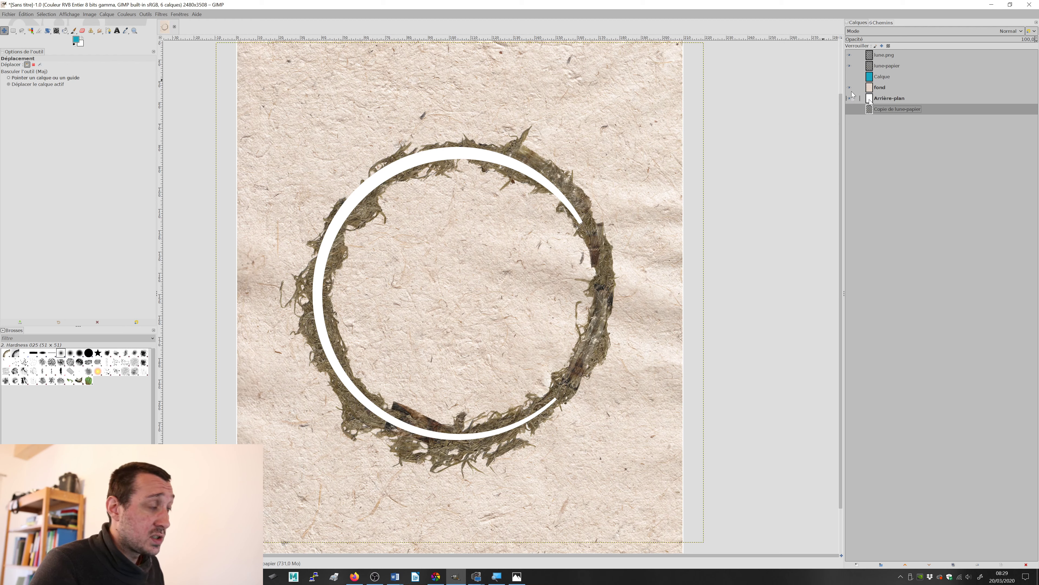
Step: Save the project as an XCF in the Desktop folder Atelier-multimedia001, named "exercice-" followed by the author's first name
click(9, 14)
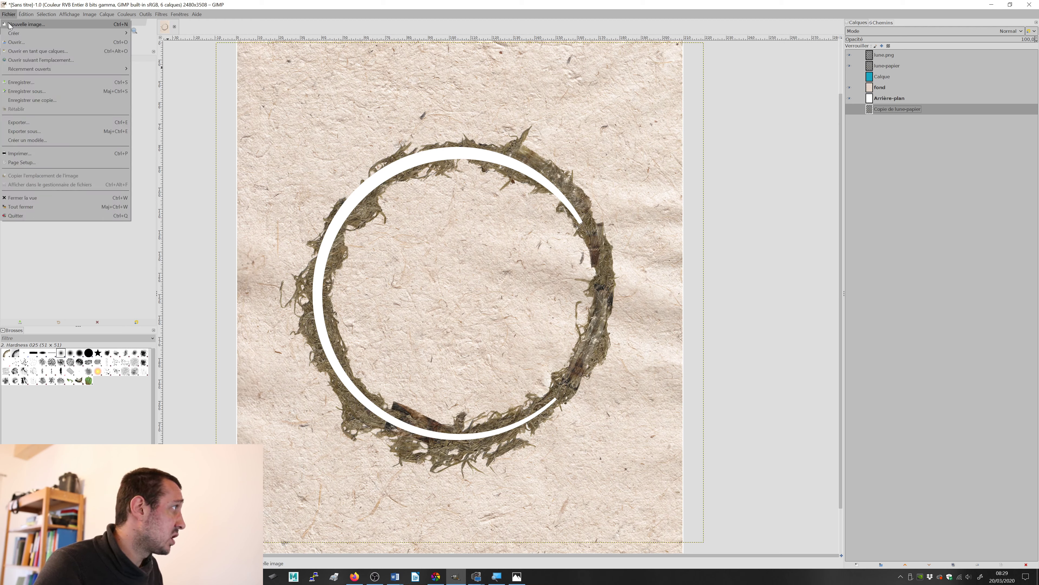
click(45, 90)
drag(167, 5, 402, 28)
click(238, 112)
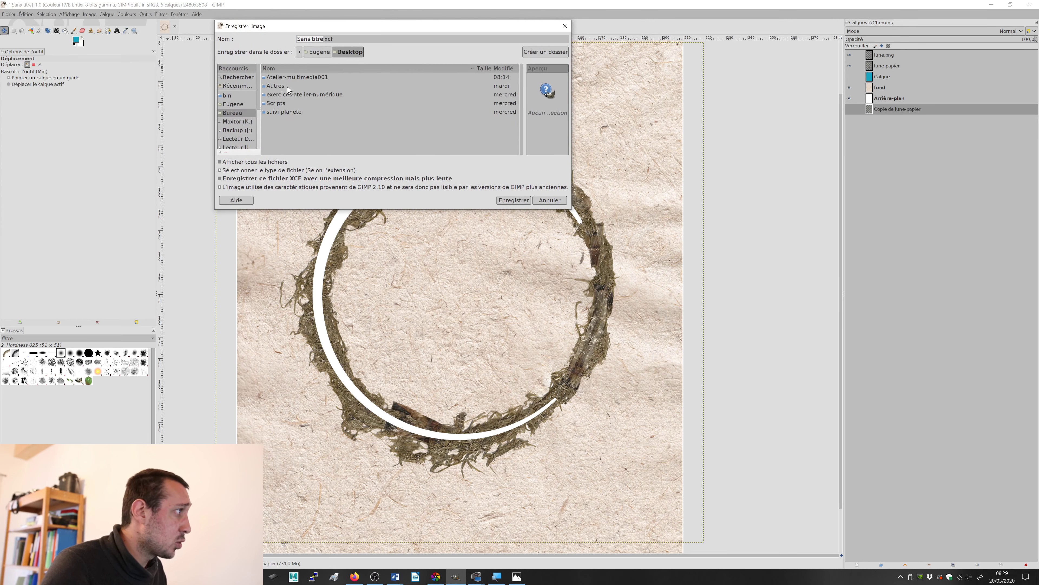
double_click(287, 77)
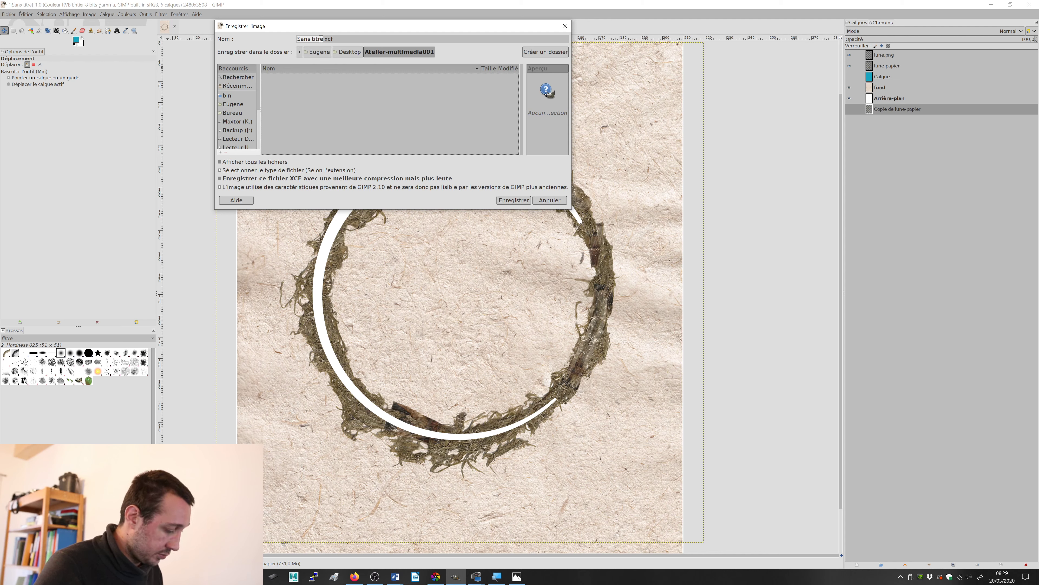
text(ercice-eugene)
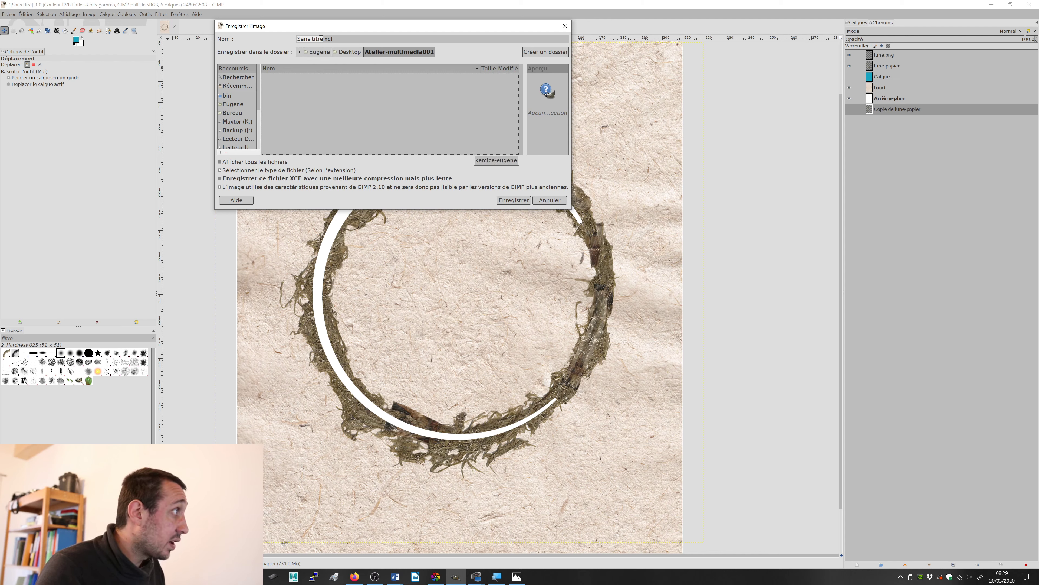
click(321, 39)
click(321, 39)
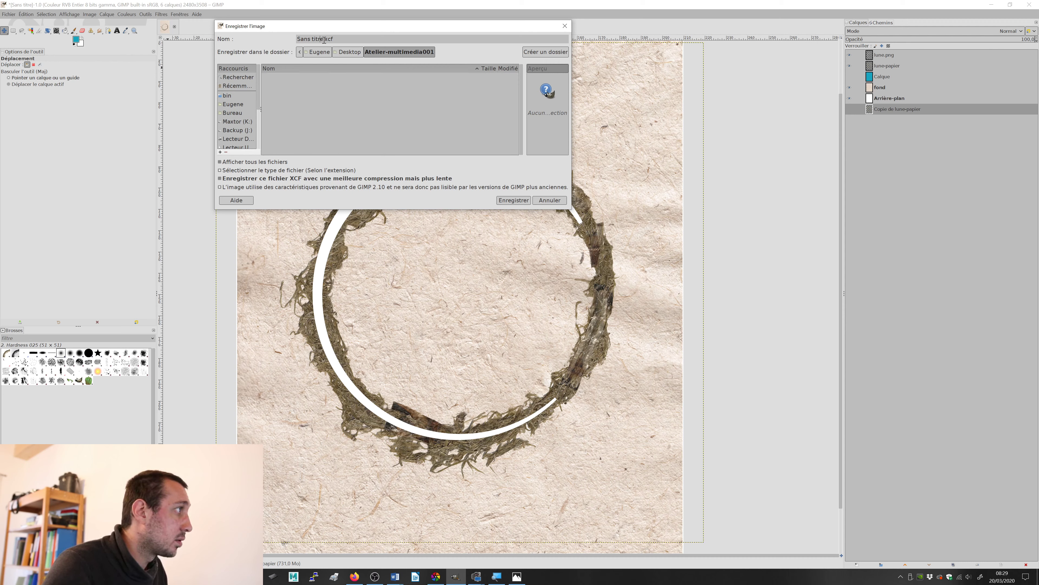
text(exe)
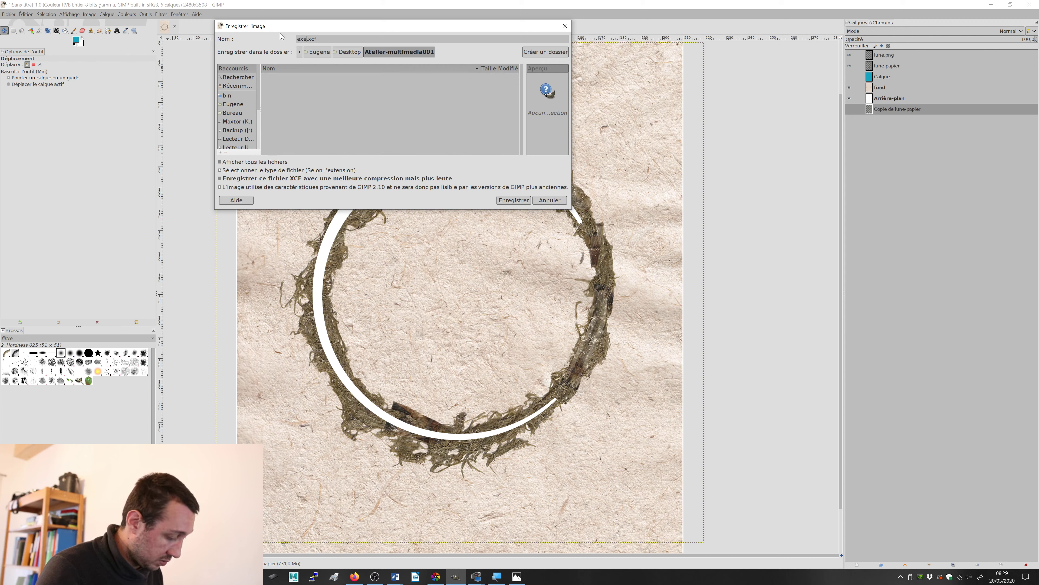
text(rcice-eugen)
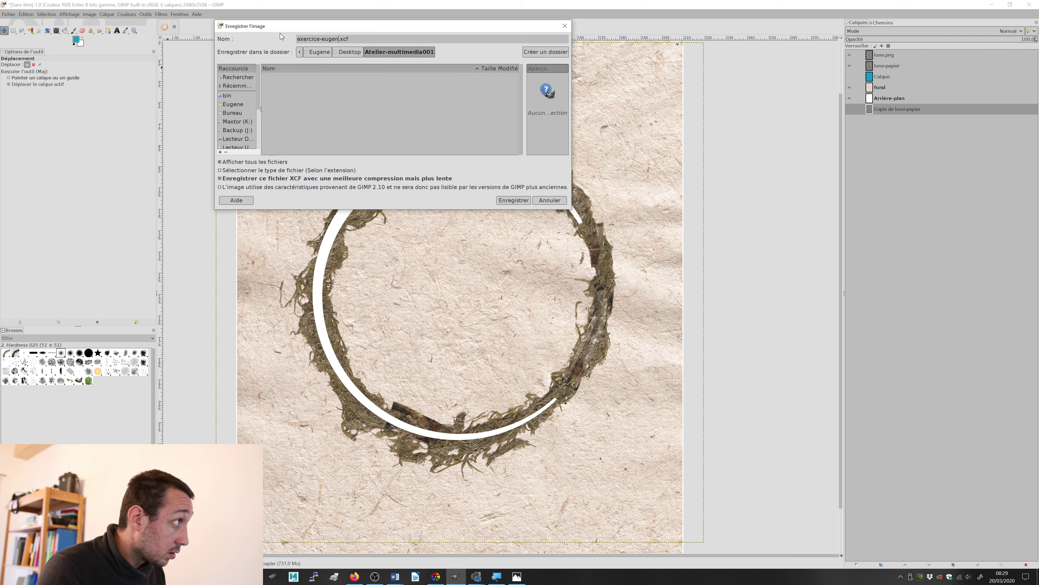
text(e)
key(Return)
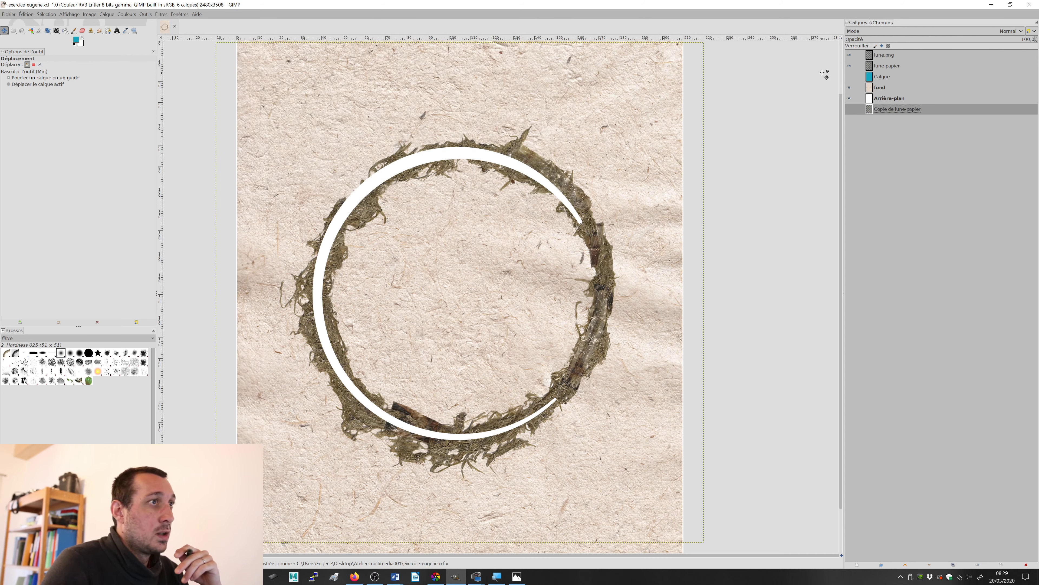
Step: Compare the white crescent with the moss ring on lune-papier hidden and shown
click(851, 66)
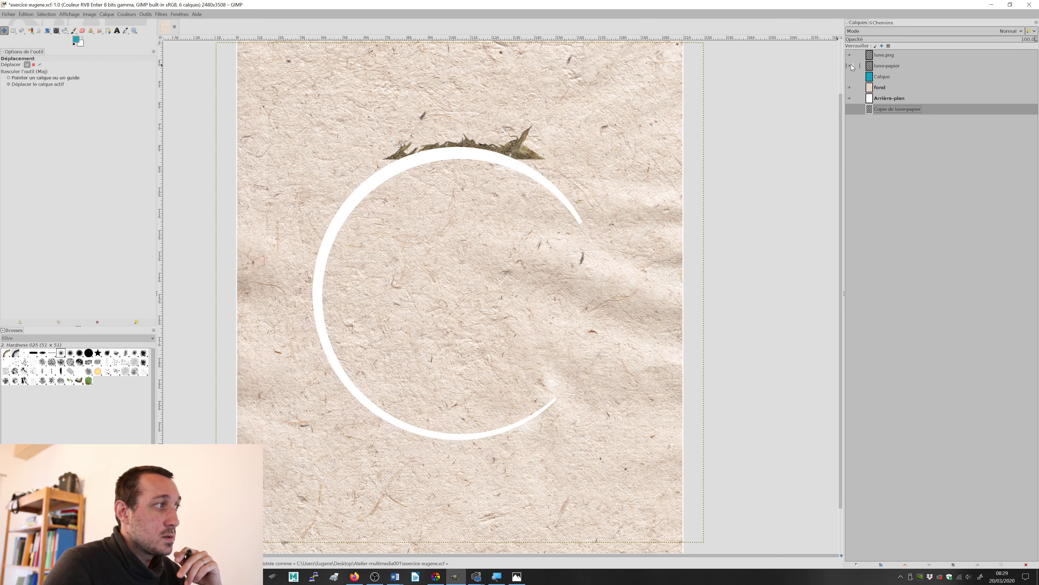
click(850, 65)
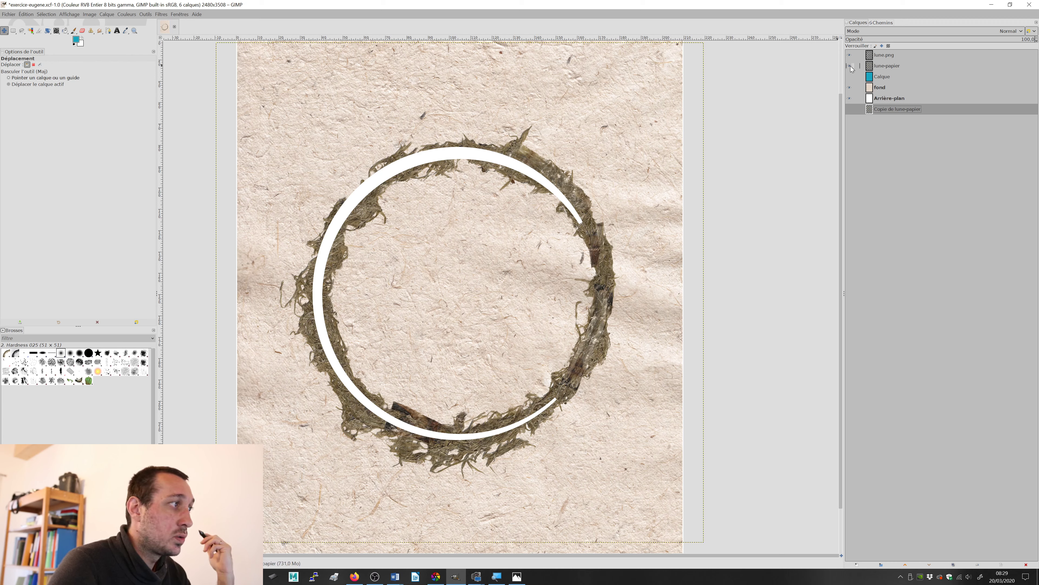
click(851, 66)
click(850, 65)
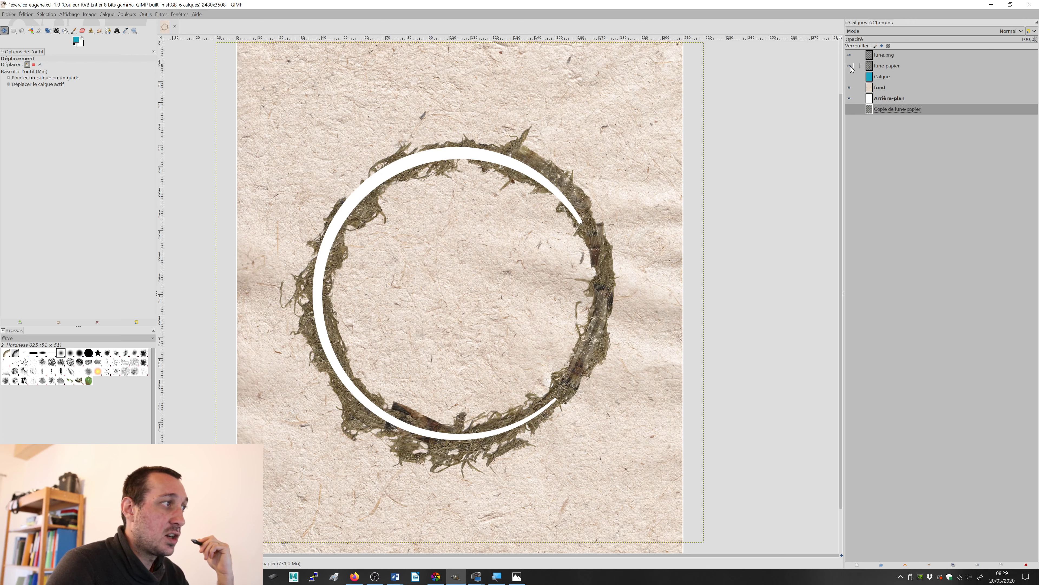
click(851, 66)
click(851, 65)
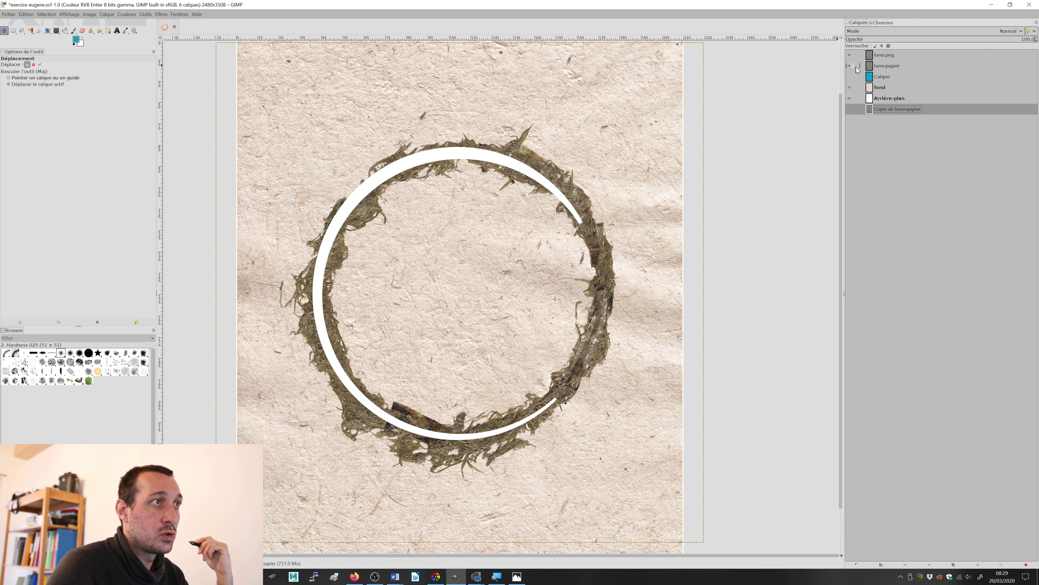
Step: Erase the moss ring on lune-papier between the two crescent tips, using the 2. Hardness 025 eraser at size 199
click(887, 67)
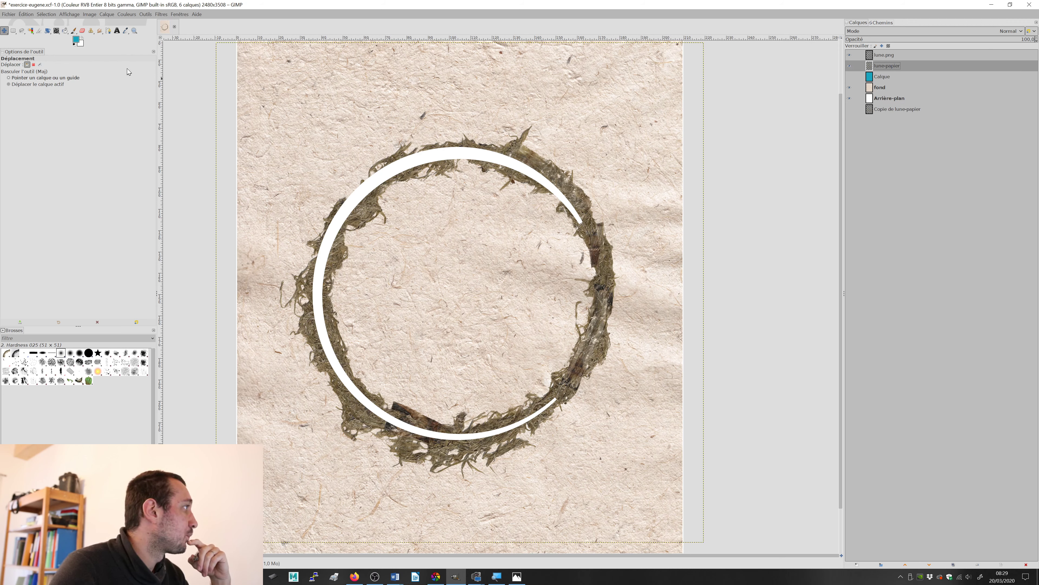
click(82, 30)
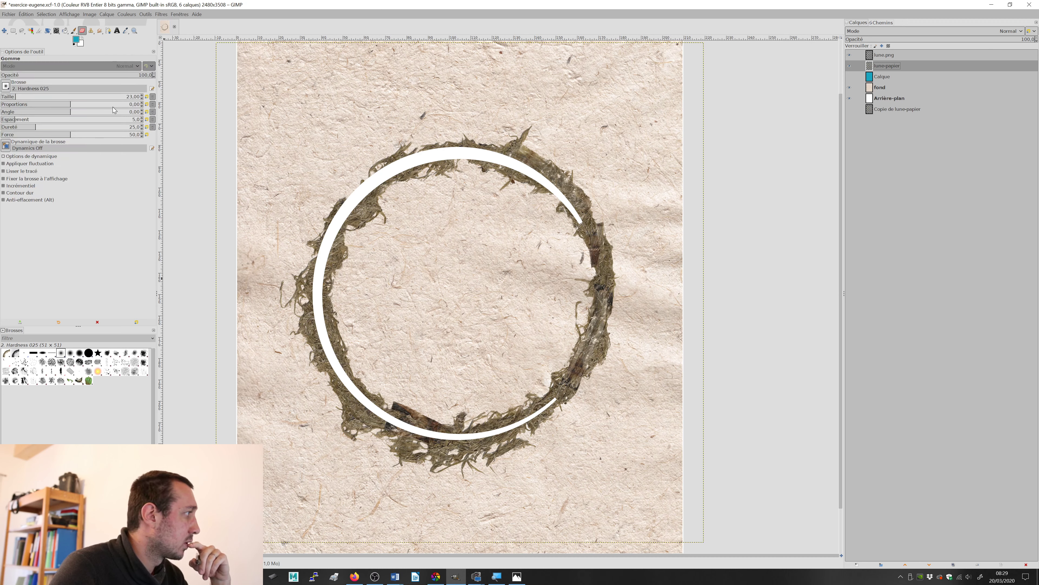
drag(33, 97, 35, 97)
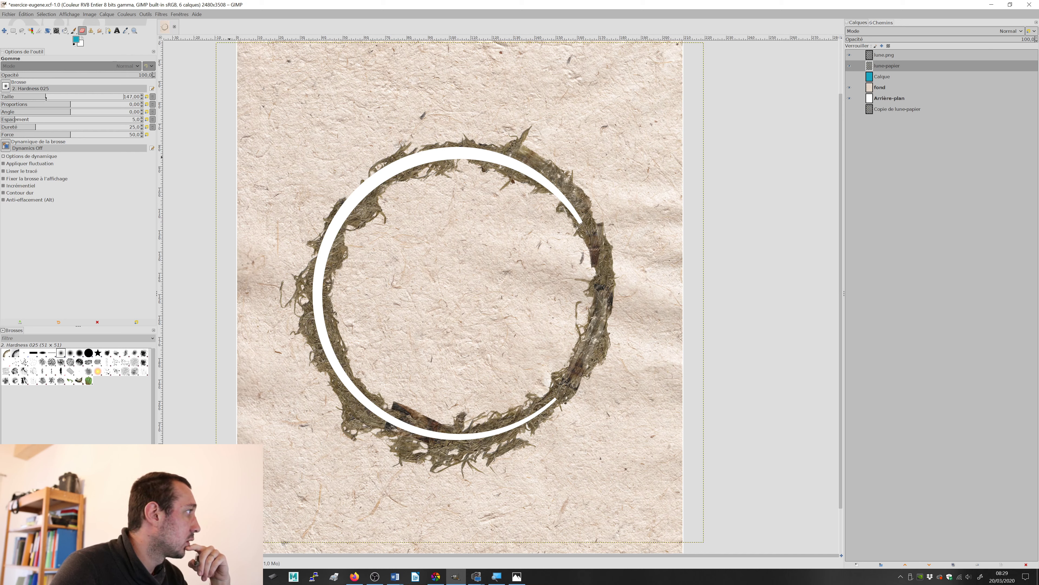
drag(45, 97, 55, 97)
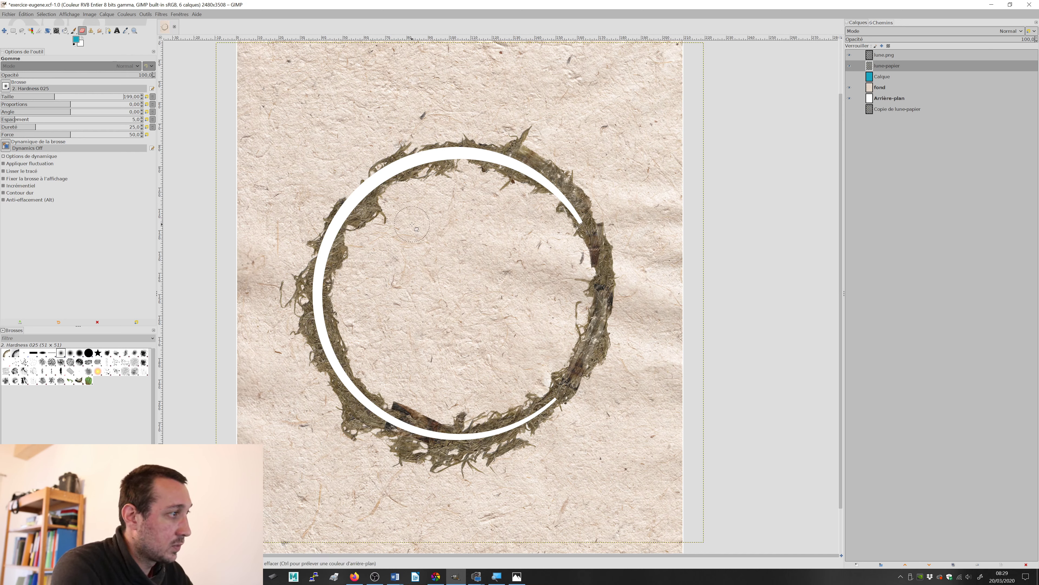
mouse_move(605, 265)
mouse_down()
mouse_move(616, 225)
mouse_move(620, 300)
mouse_move(610, 286)
mouse_move(583, 293)
mouse_move(579, 285)
mouse_move(576, 299)
mouse_move(616, 320)
mouse_move(609, 353)
mouse_move(577, 332)
mouse_move(566, 336)
mouse_move(604, 359)
mouse_move(573, 367)
mouse_move(553, 357)
mouse_move(546, 366)
mouse_move(578, 379)
mouse_move(590, 404)
mouse_move(563, 375)
mouse_move(580, 404)
mouse_up()
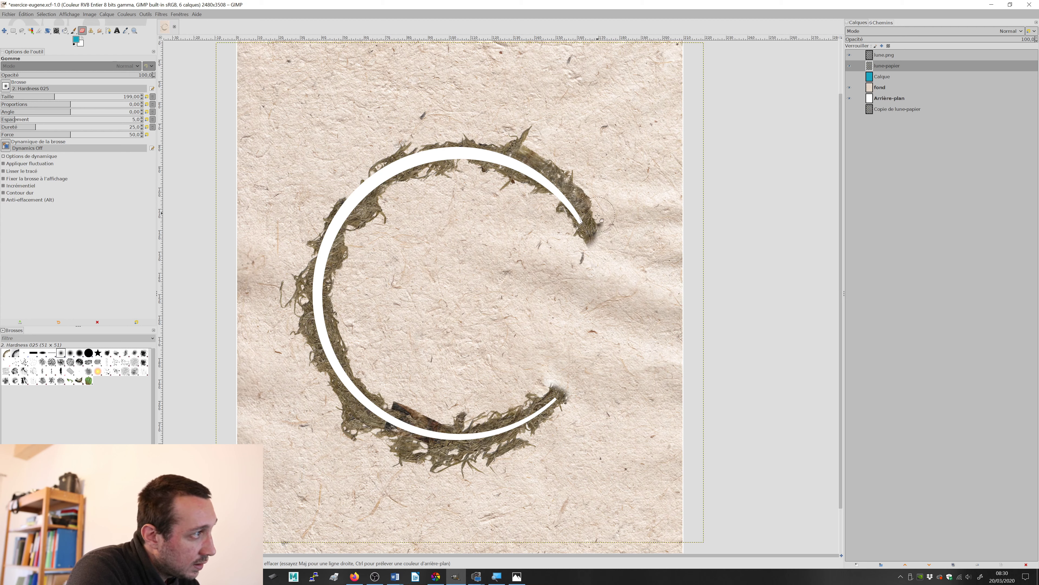
mouse_move(597, 200)
mouse_down()
mouse_move(558, 158)
mouse_move(613, 254)
mouse_move(576, 167)
mouse_up()
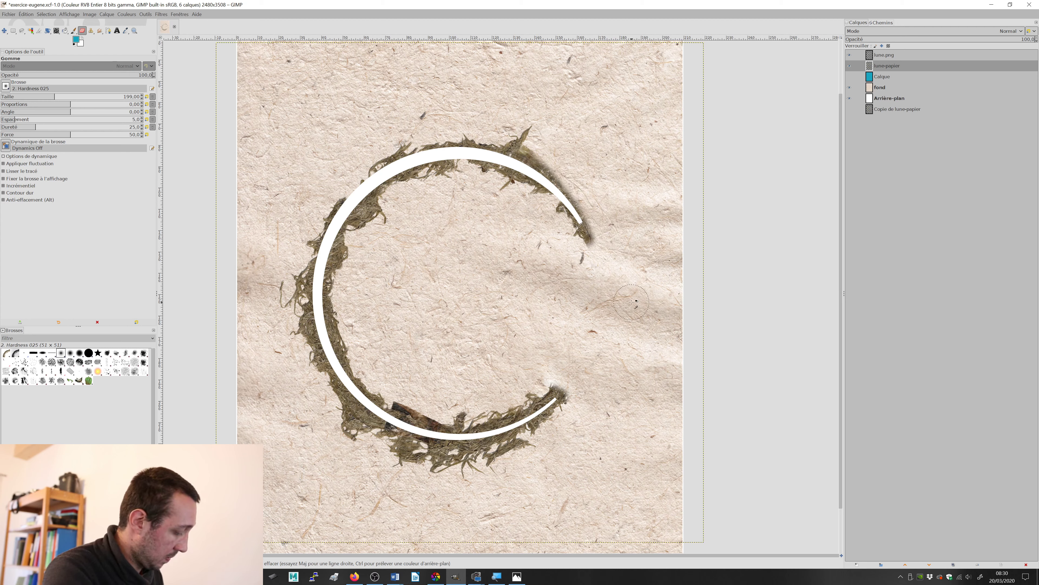
key(ctrl+z)
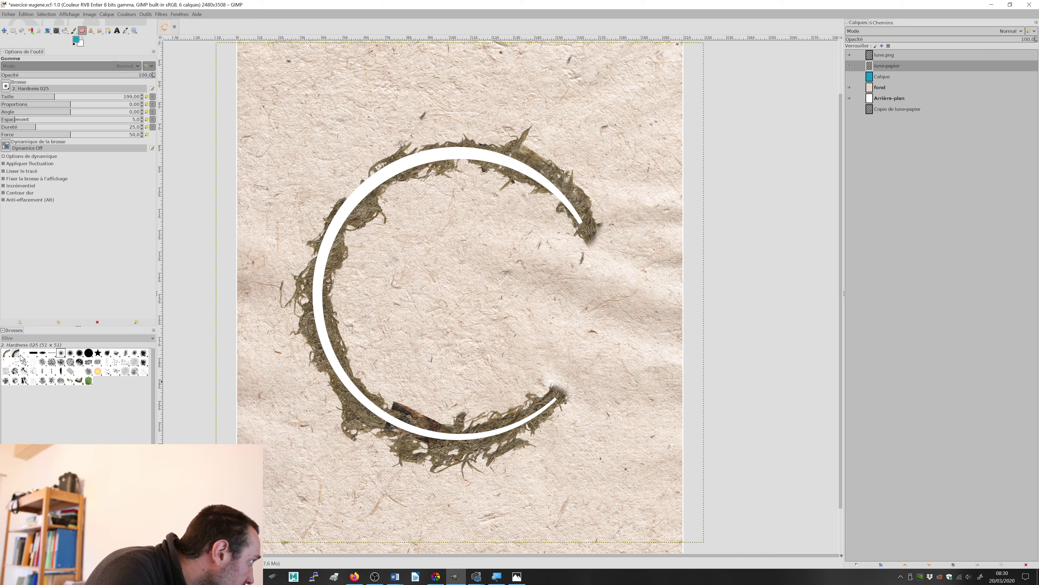
Step: Trim and roughen both open ends of the moss ring along the crescent tips with the Chalk 01 eraser brush at size 220
click(61, 362)
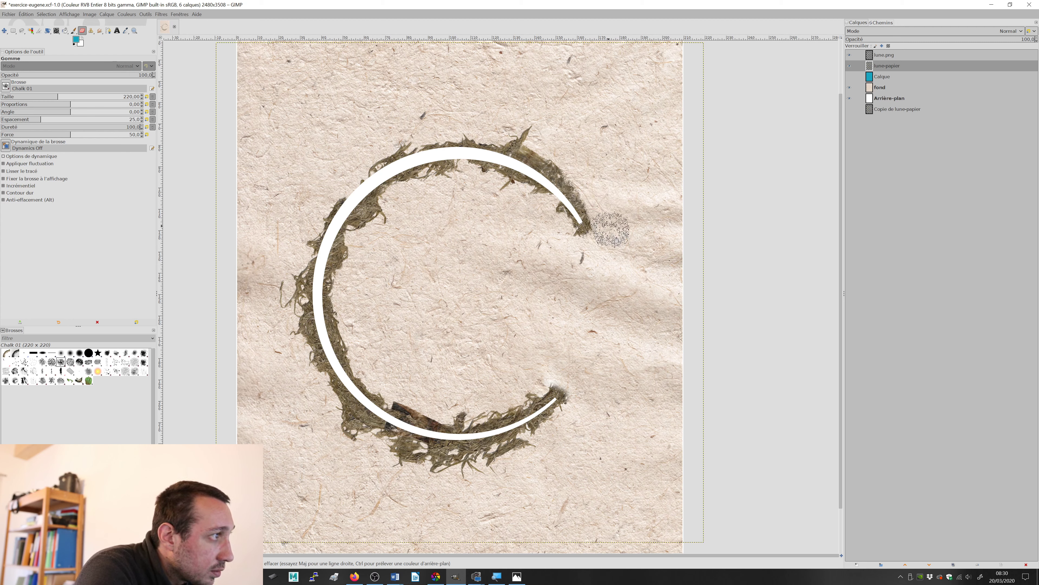
key(ctrl)
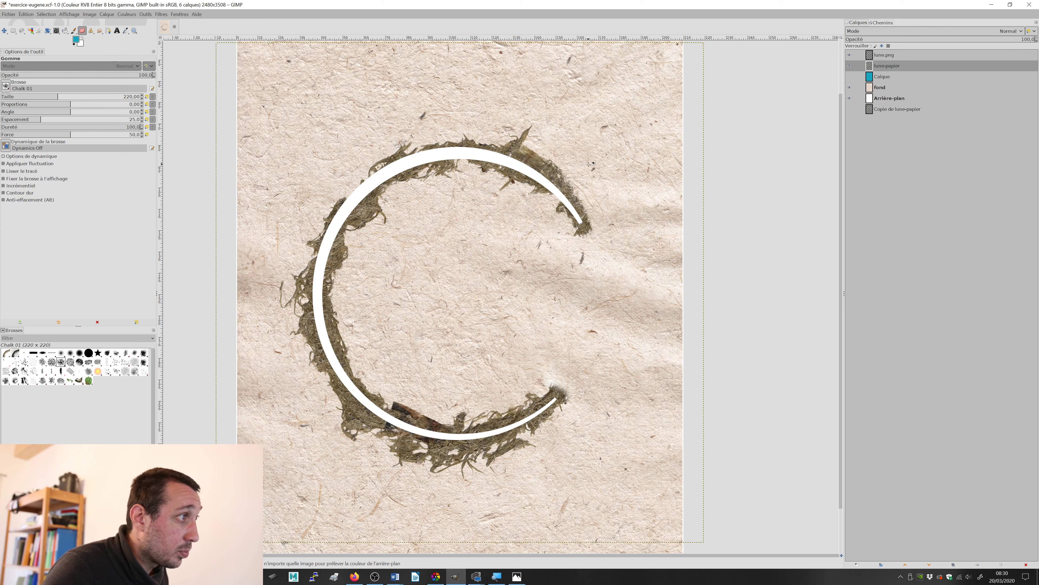
scroll(598, 188, up, 2)
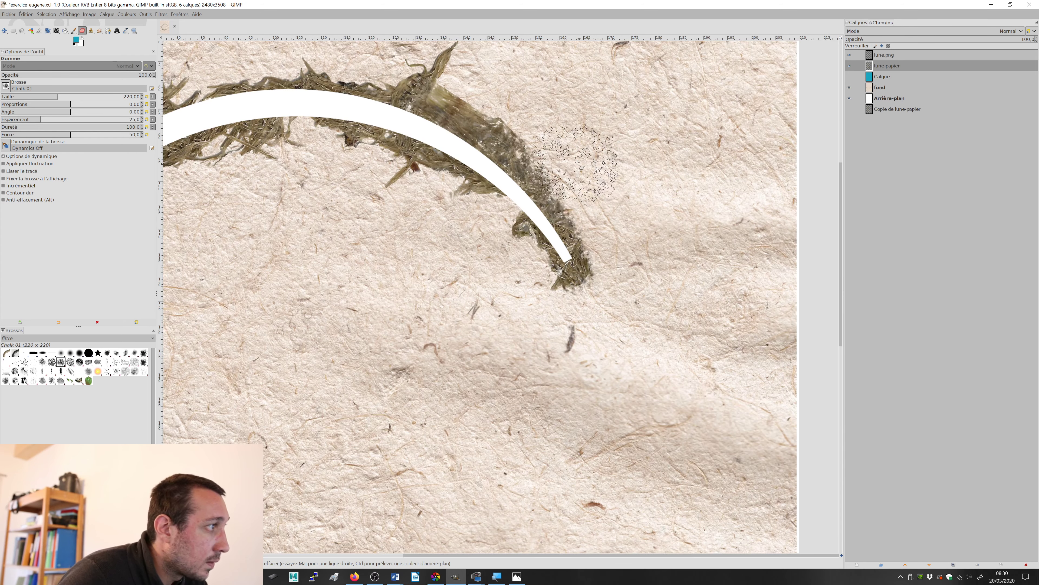
mouse_move(618, 283)
mouse_down()
mouse_move(515, 292)
mouse_move(495, 258)
mouse_move(531, 136)
mouse_up()
drag(527, 365, 554, 174)
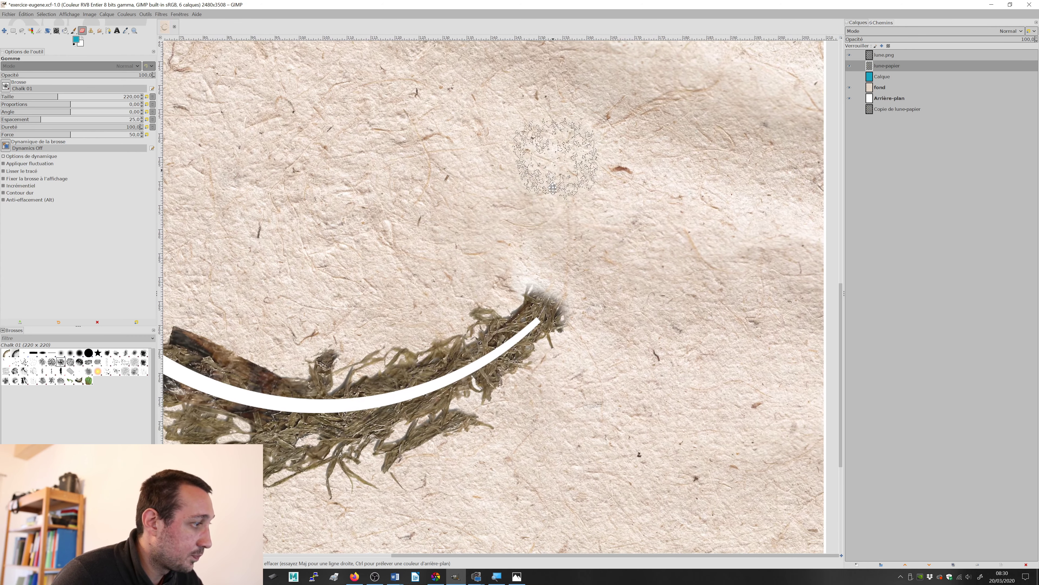
mouse_move(532, 253)
mouse_down()
mouse_move(586, 281)
mouse_move(584, 364)
mouse_up()
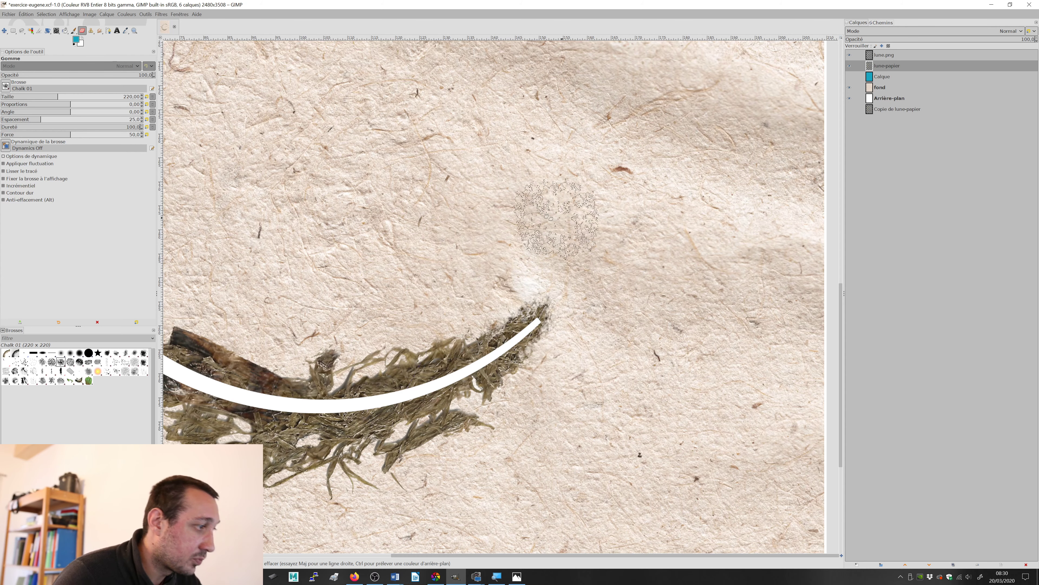
Step: Hide the lune.png layer and inspect the erased moss crescent on its own
scroll(517, 198, down, 2)
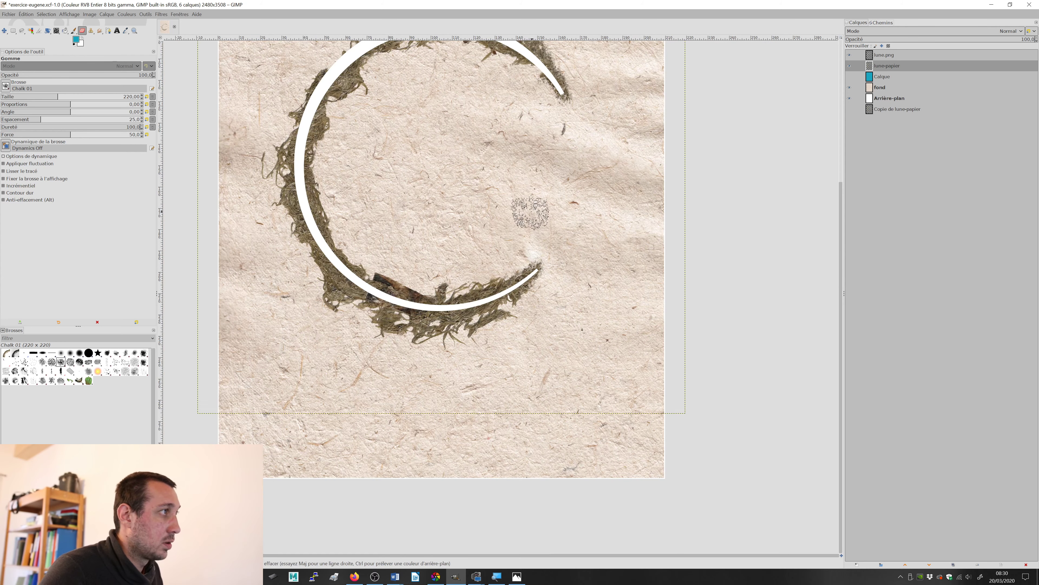
drag(451, 121, 496, 285)
scroll(496, 284, down, 1)
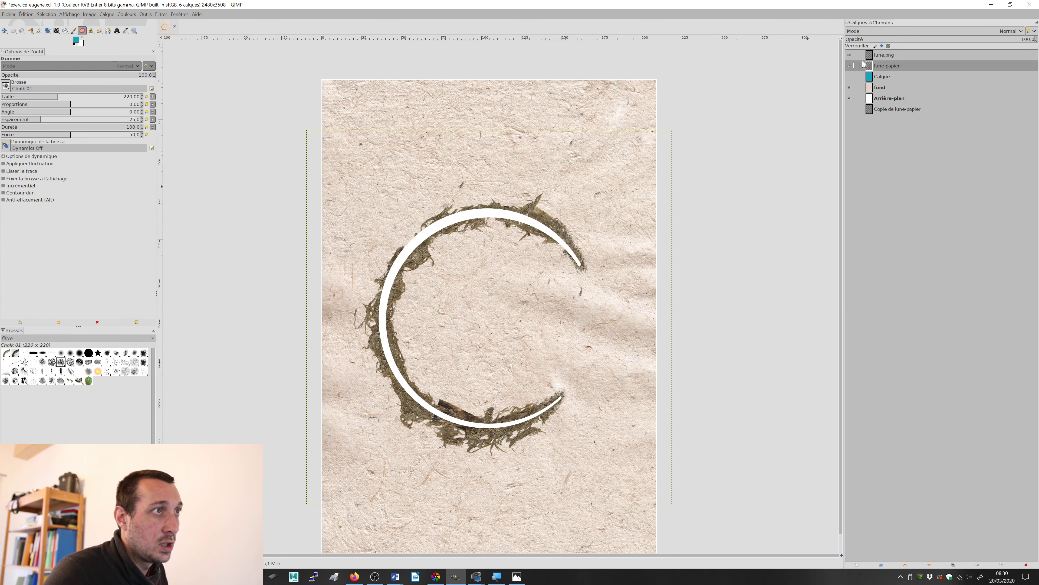
click(851, 55)
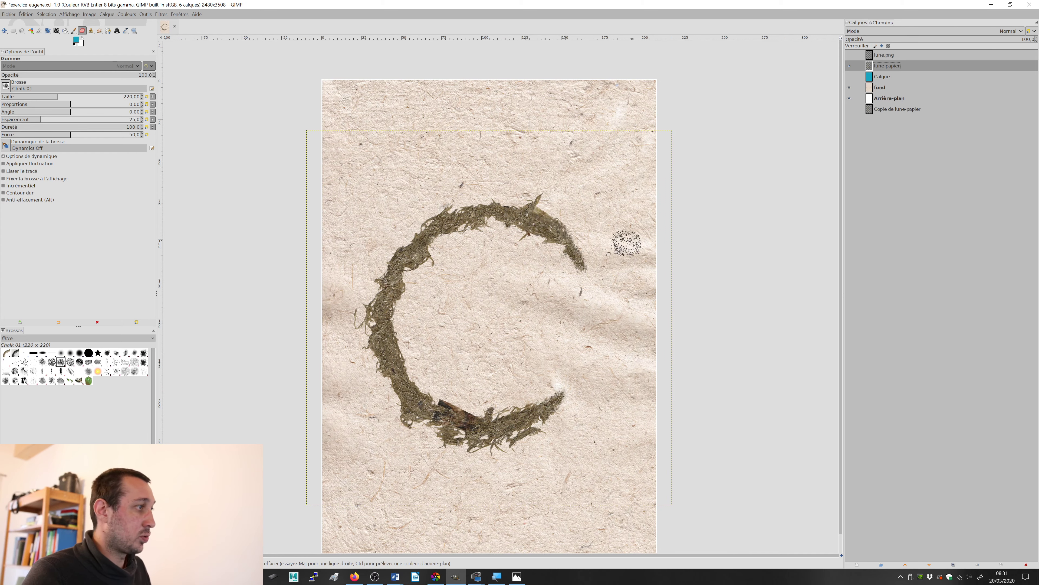
scroll(471, 272, up, 2)
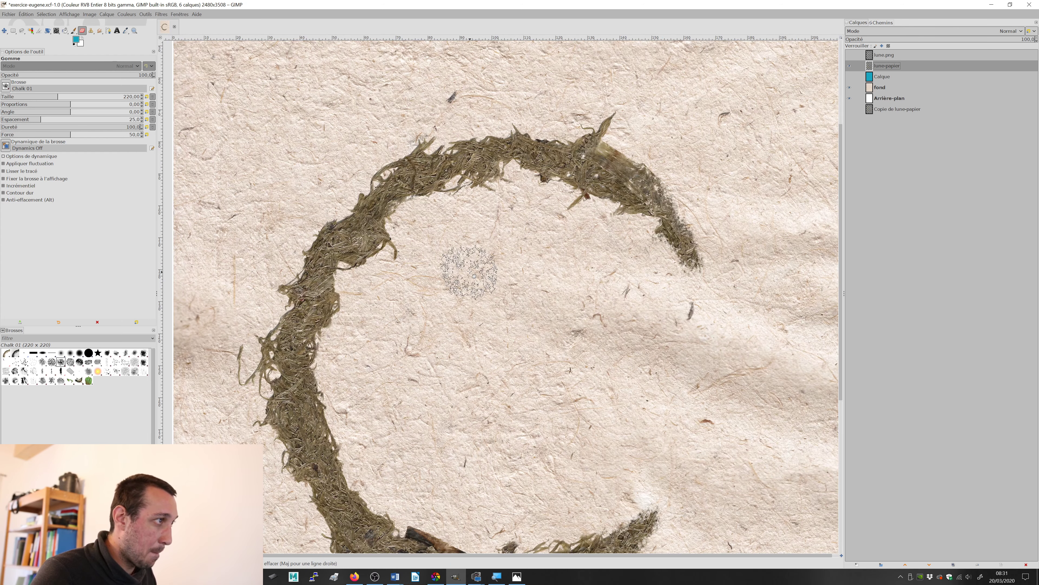
scroll(476, 274, down, 1)
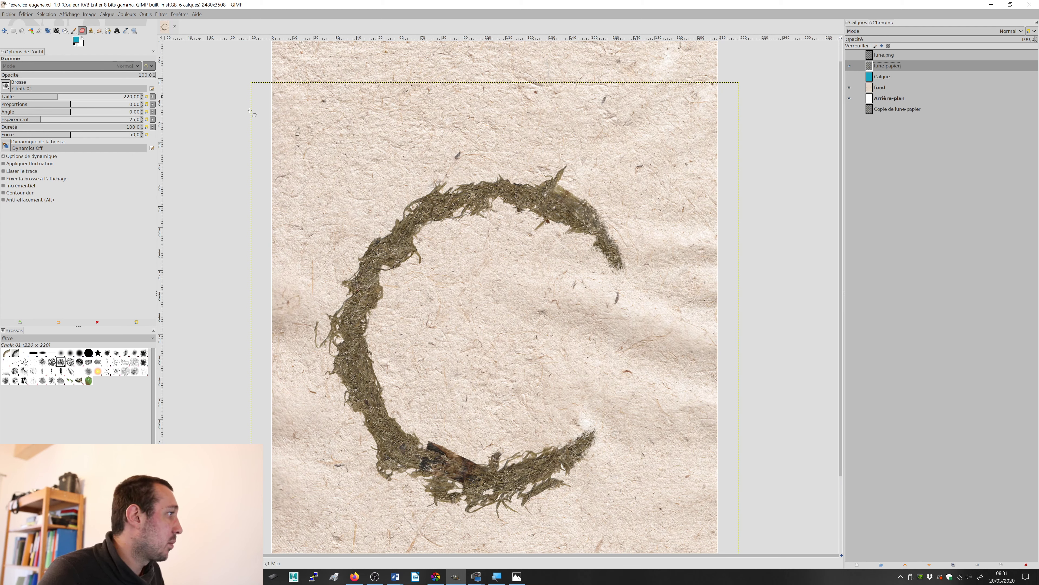
Step: Open logo.png from Atelier-multimedia001 as a new layer, converting it to the GIMP built-in sRGB profile
click(10, 15)
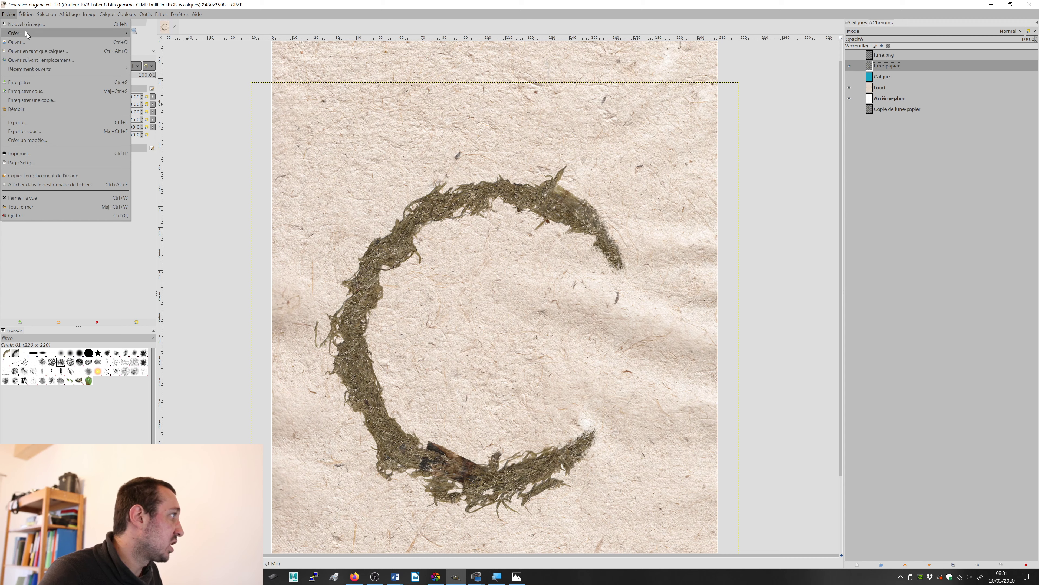
click(43, 53)
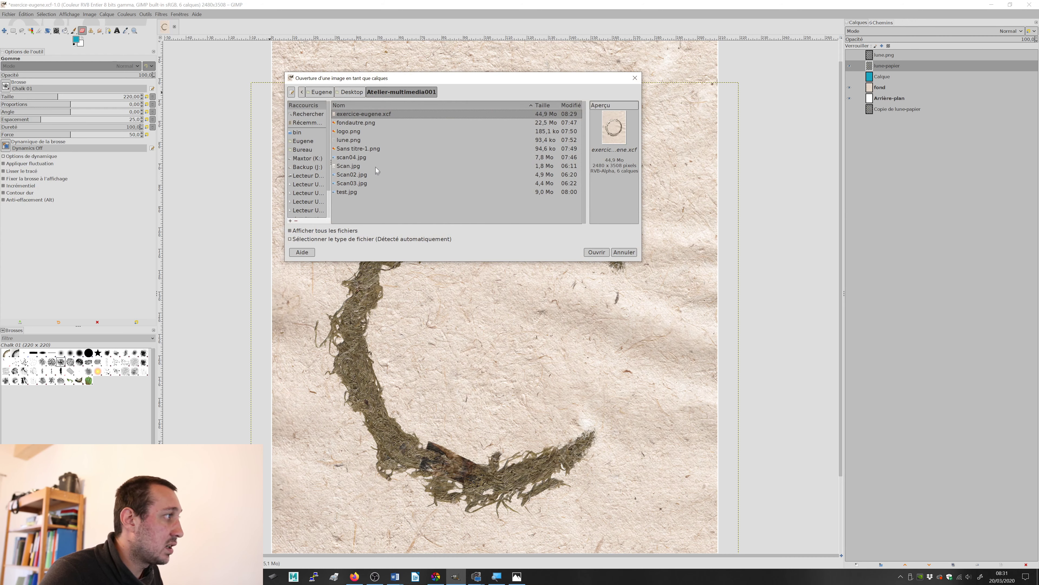
click(351, 134)
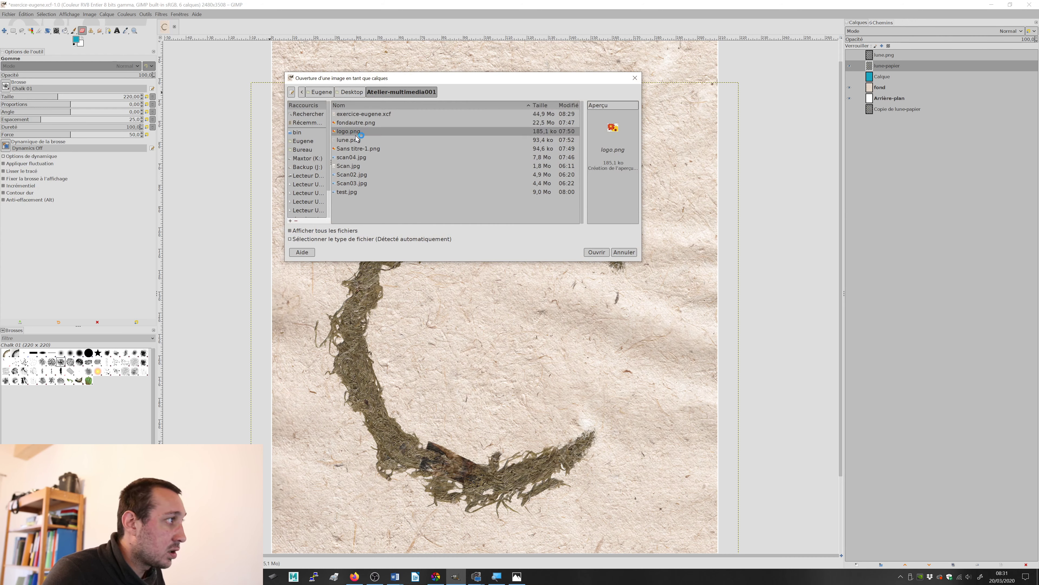
click(596, 252)
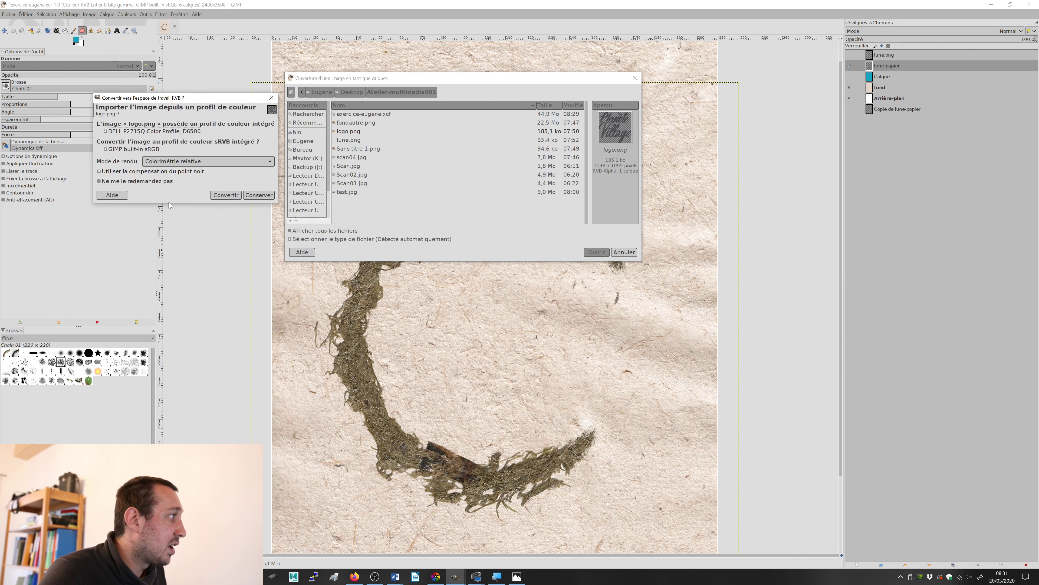
click(226, 197)
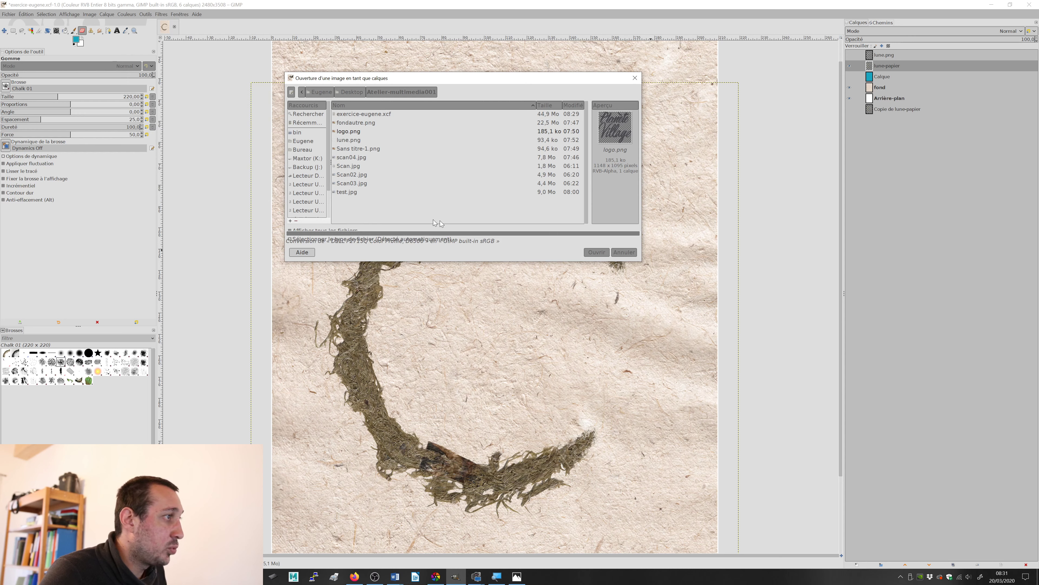
Step: Move the Planète Village logo slightly down and to the right inside the moss crescent and check its placement
click(4, 31)
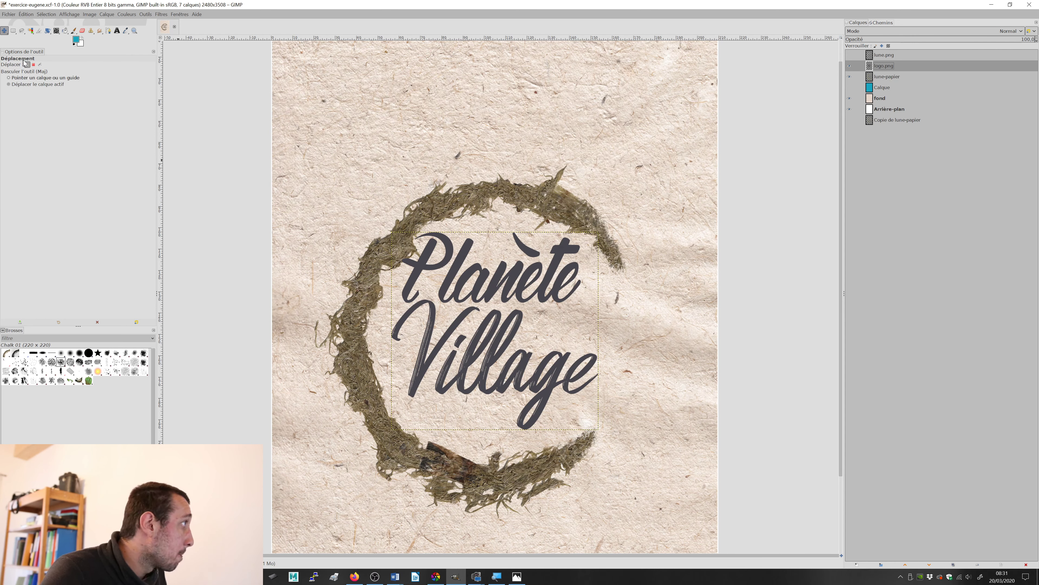
drag(497, 269, 514, 290)
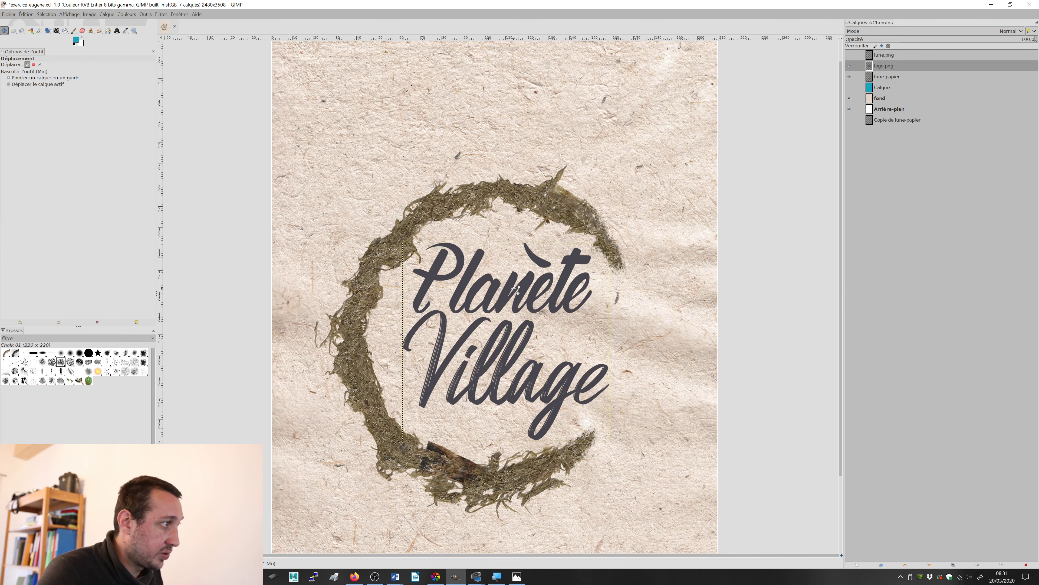
scroll(513, 288, down, 2)
scroll(507, 295, up, 2)
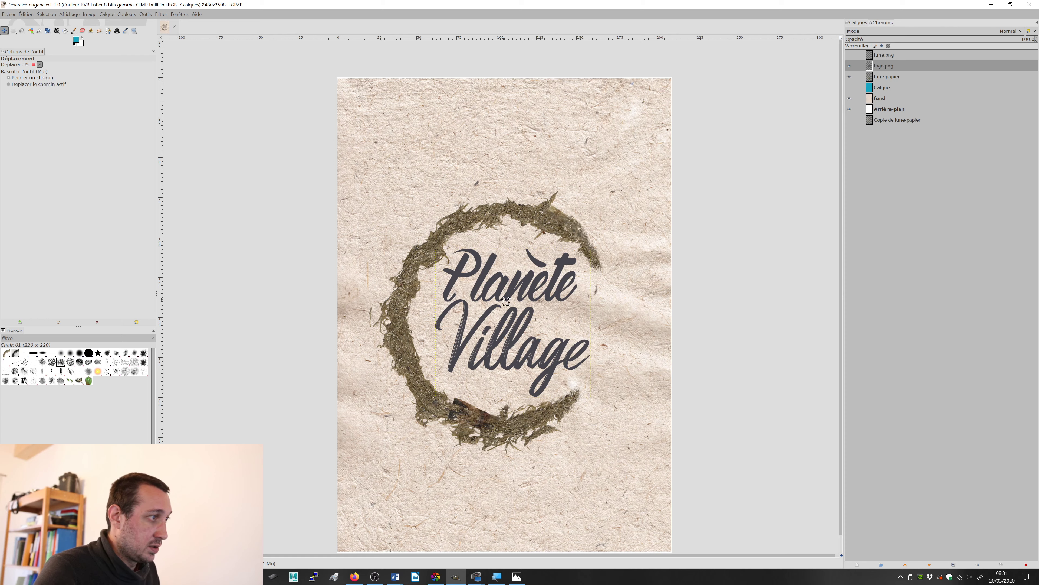
scroll(481, 295, up, 2)
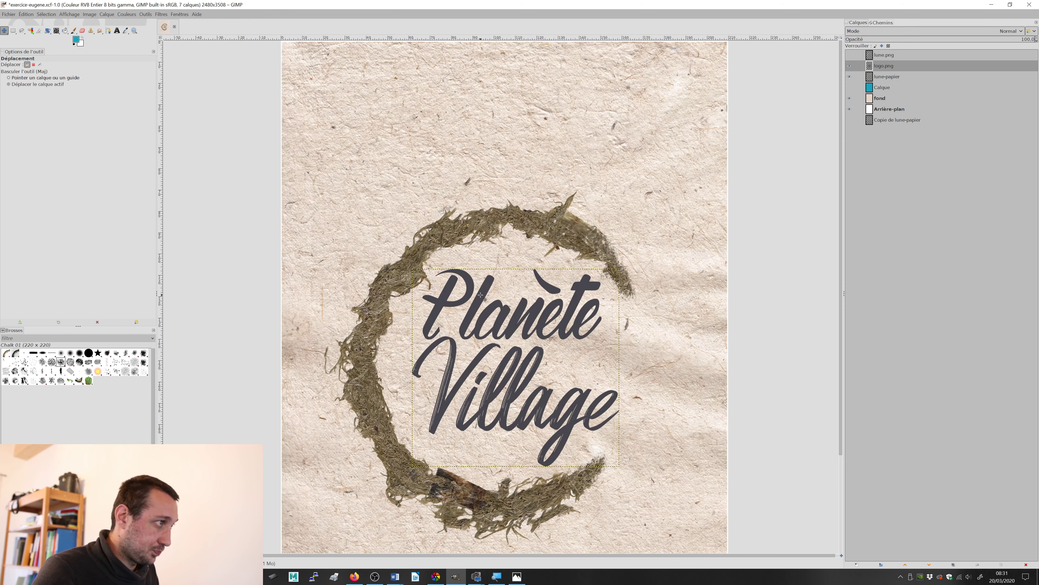
scroll(496, 299, down, 3)
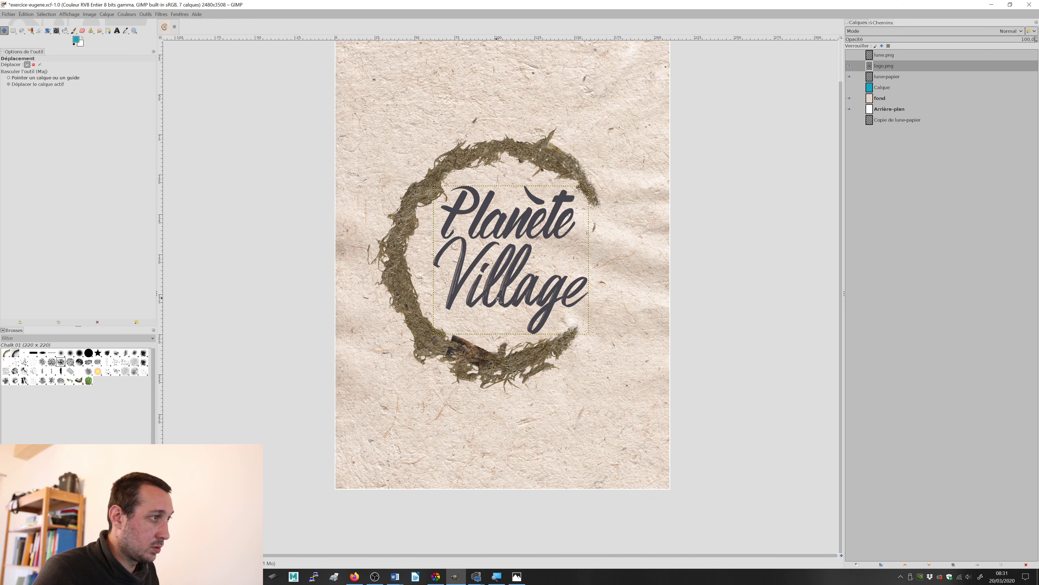
Step: Switch to Photos to compare the layout with test.jpg at a smaller zoom, and return to GIMP
key(alt+Tab)
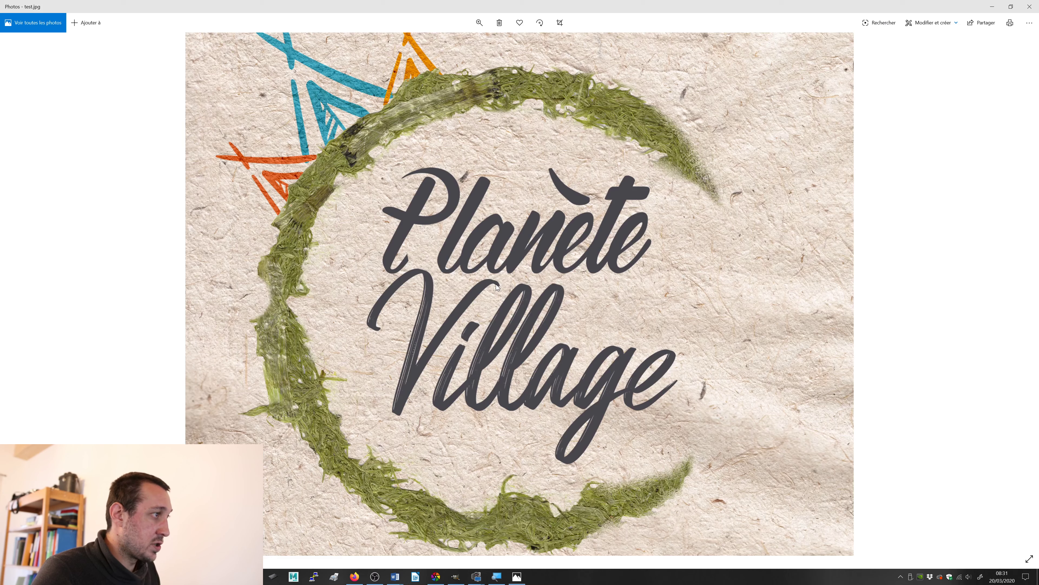
click(479, 23)
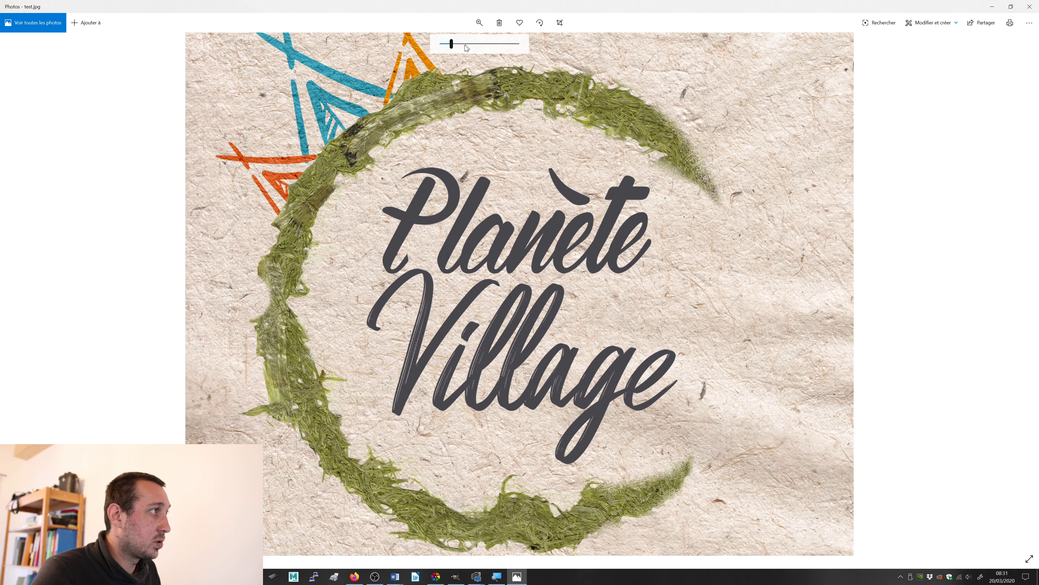
drag(453, 44, 432, 44)
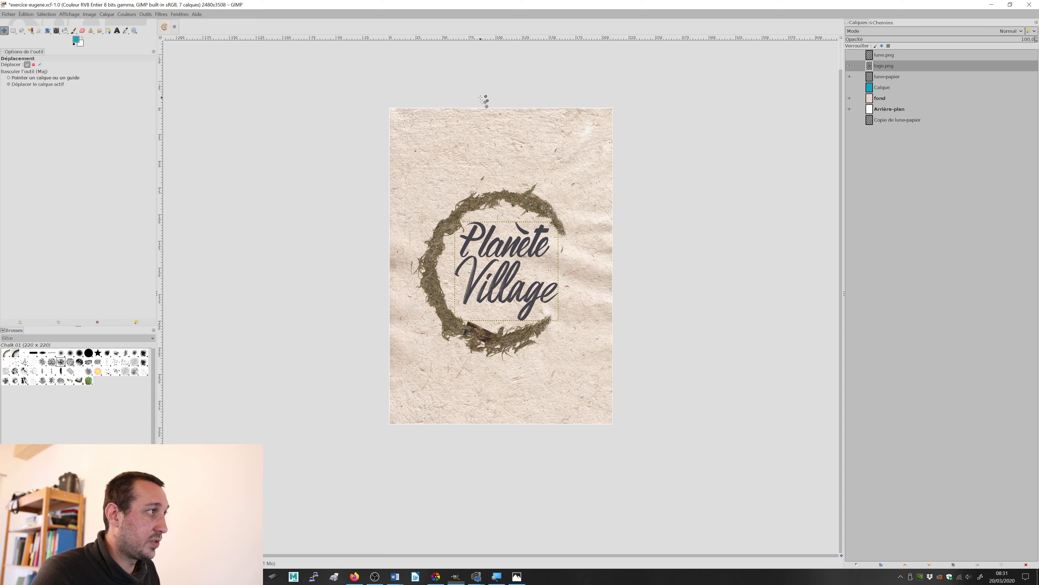
key(alt+Tab)
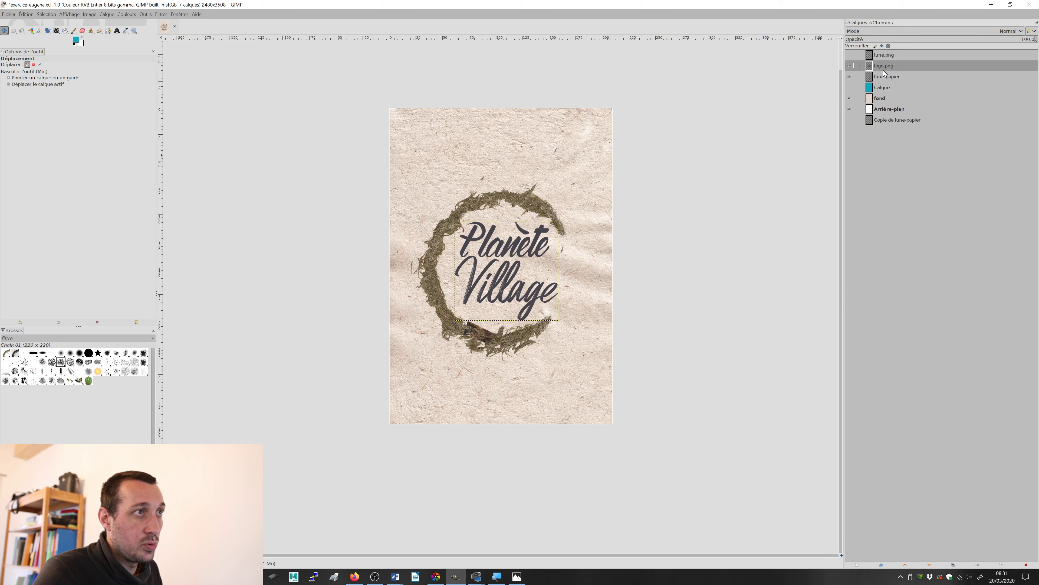
Step: Check the moss crescent with lune-papier hidden and shown, and create a new layer group directly above logo.png
click(850, 77)
click(850, 77)
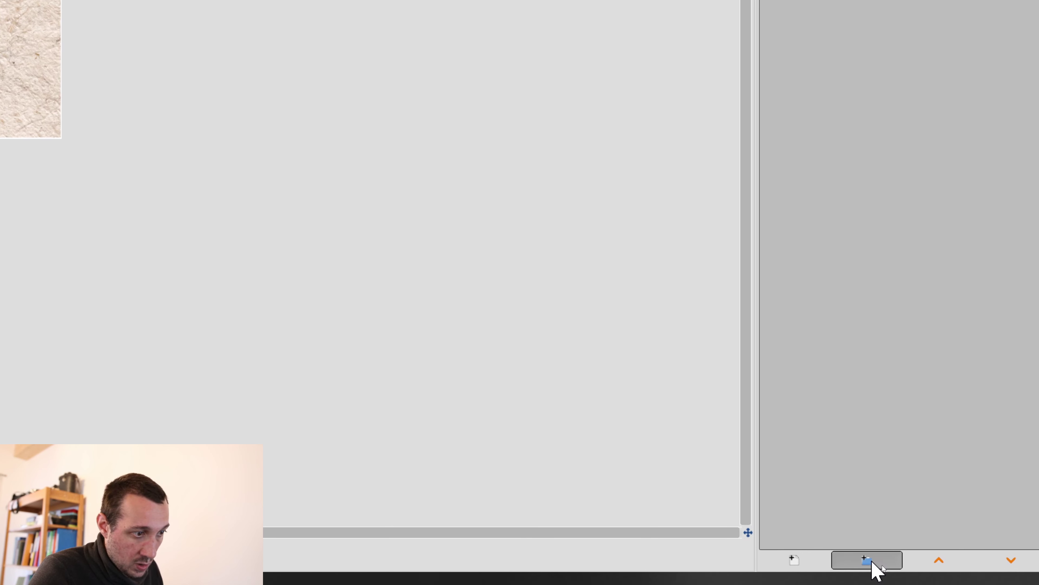
click(873, 561)
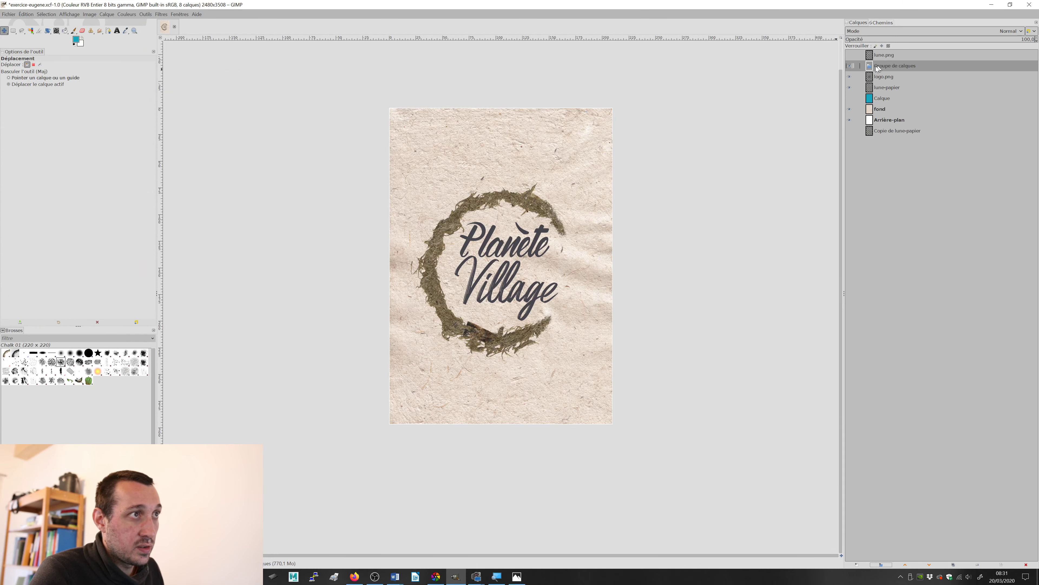
Step: Rename the new layer group as logo and place the logo.png and lune-papier layers inside it
double_click(891, 66)
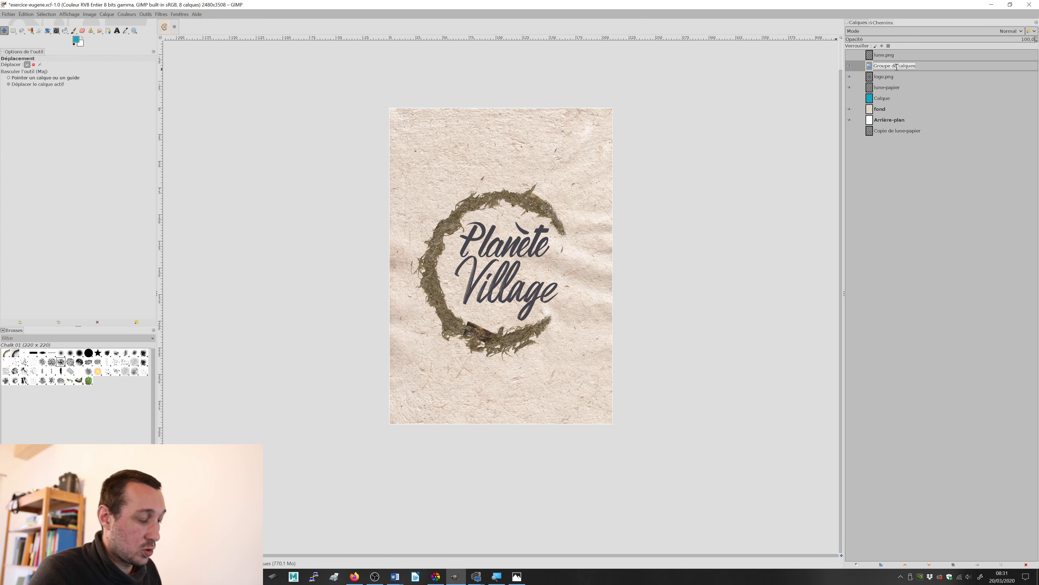
key(BackSpace)
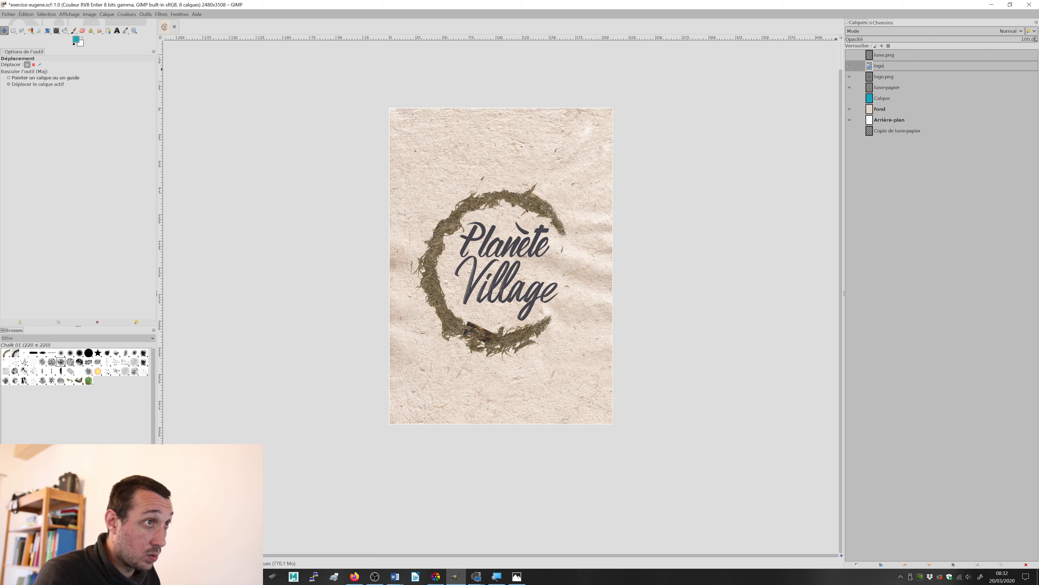
text(logo)
key(Return)
click(891, 77)
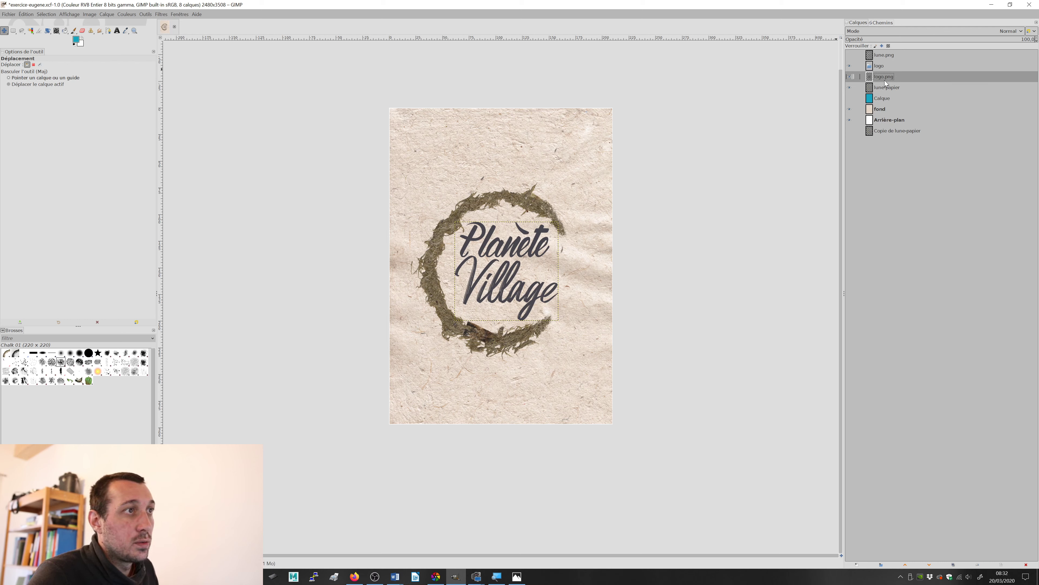
drag(886, 83, 880, 68)
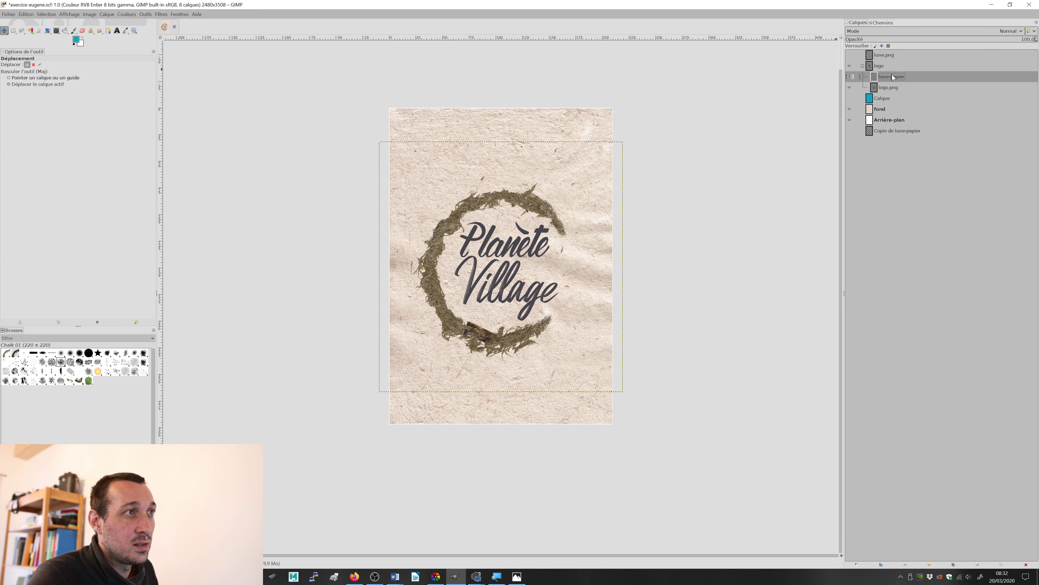
Step: Examine the logo group by collapsing and expanding it, and by hiding and showing its contents together
click(866, 66)
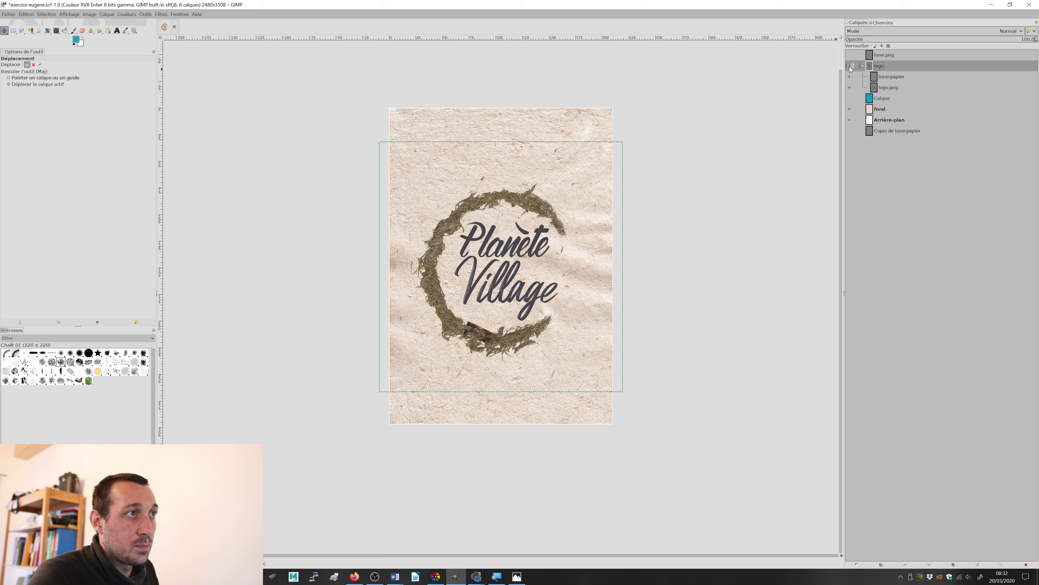
click(863, 67)
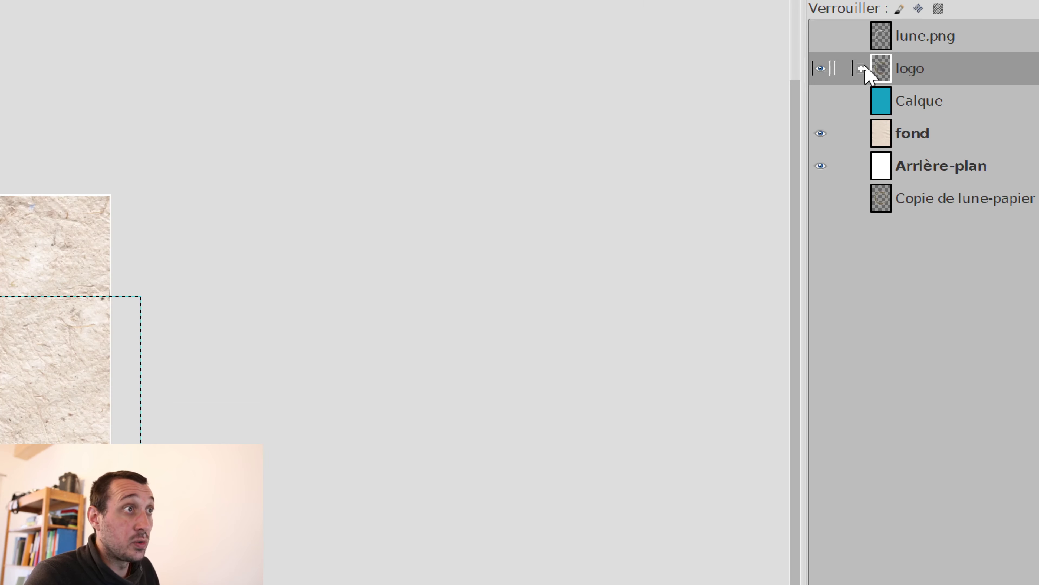
click(827, 69)
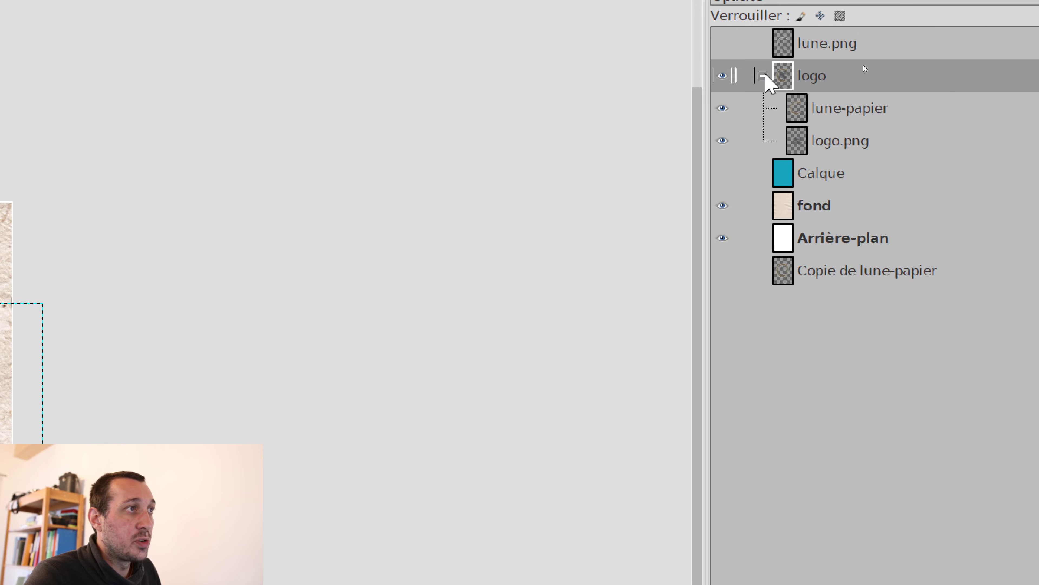
click(763, 75)
click(764, 76)
click(763, 75)
click(764, 75)
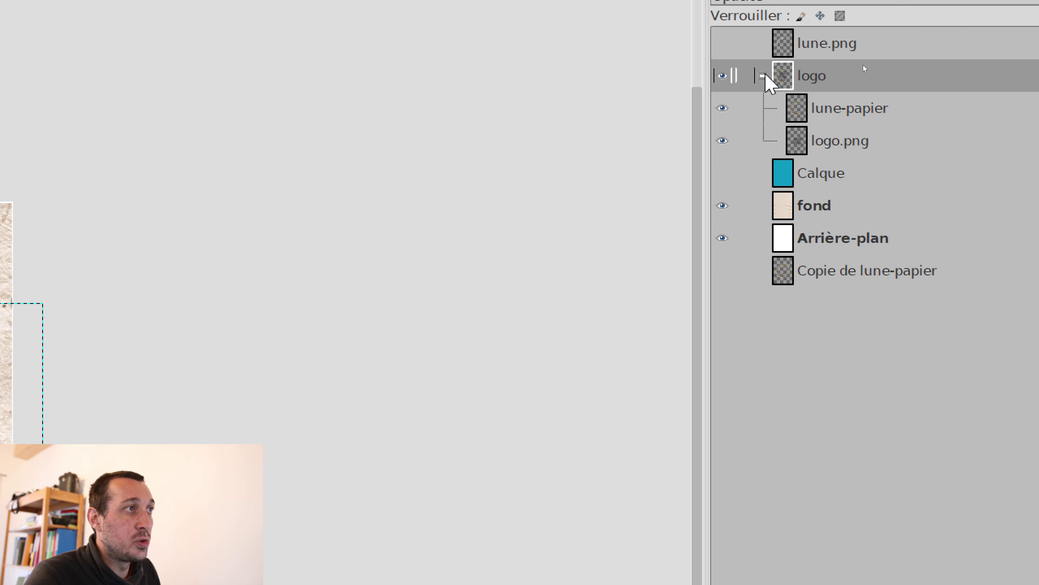
click(722, 75)
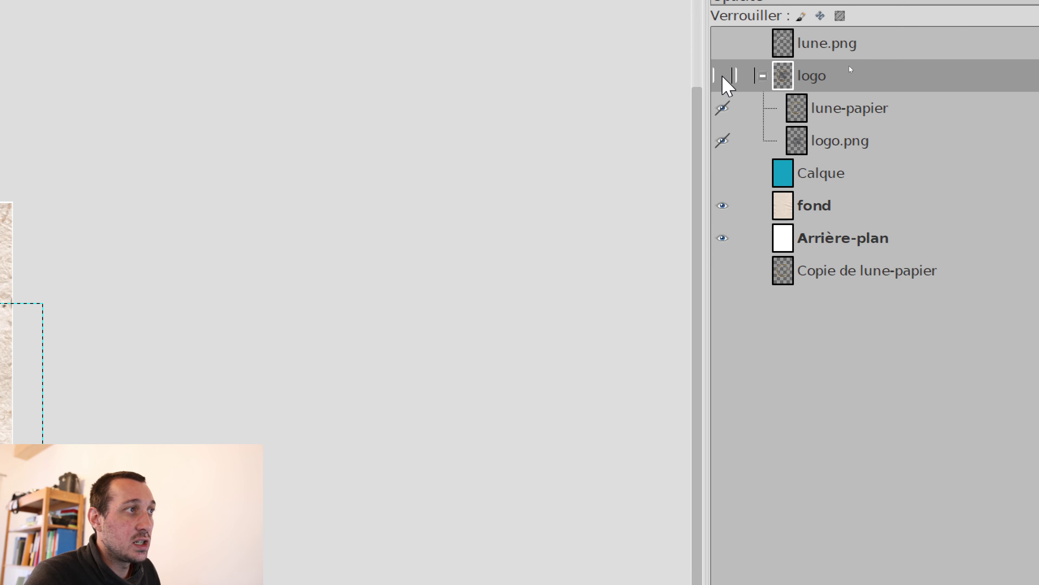
click(722, 75)
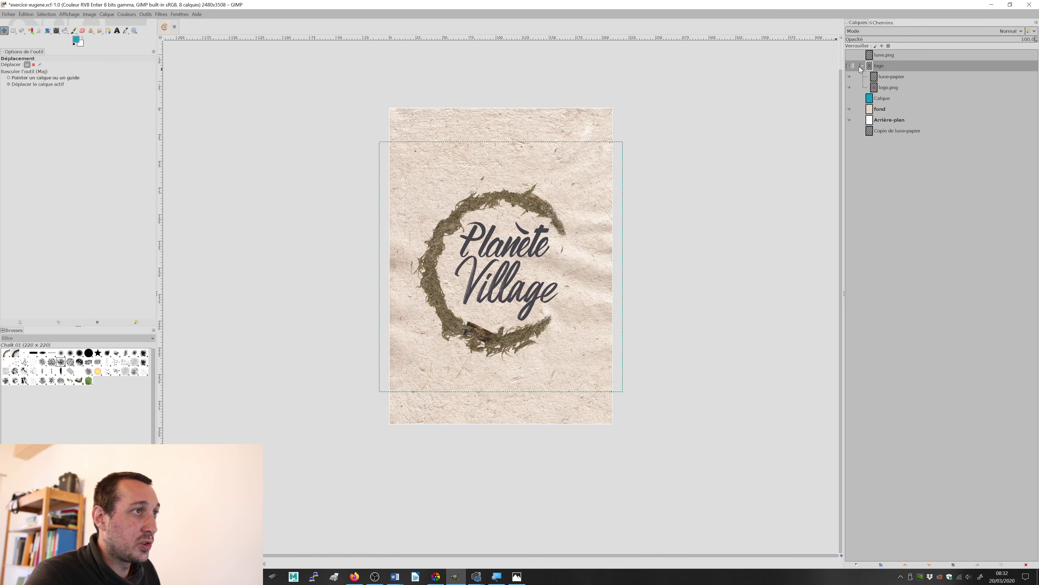
click(722, 75)
click(722, 75)
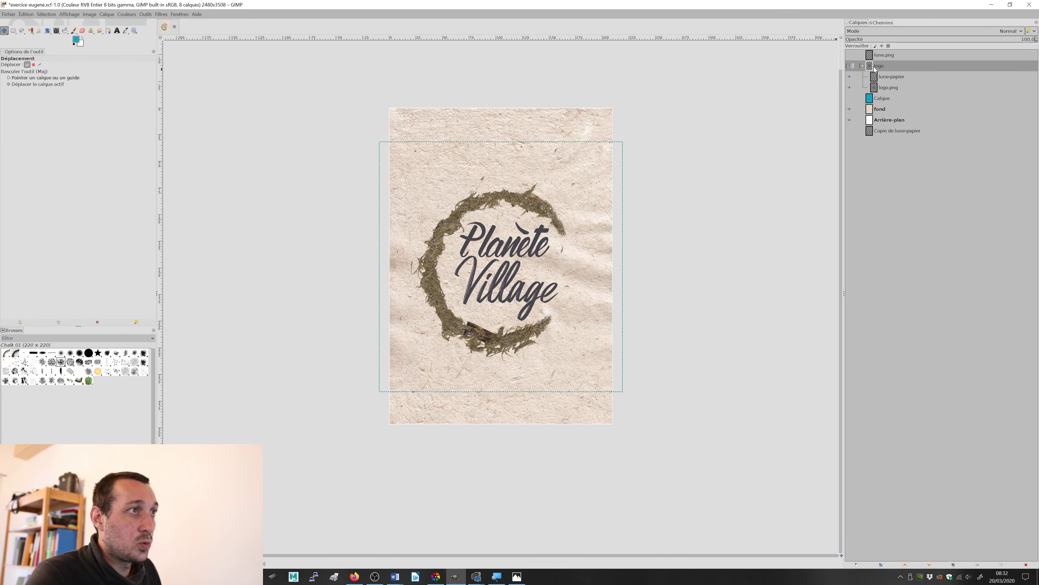
drag(504, 202, 505, 175)
key(ctrl+z)
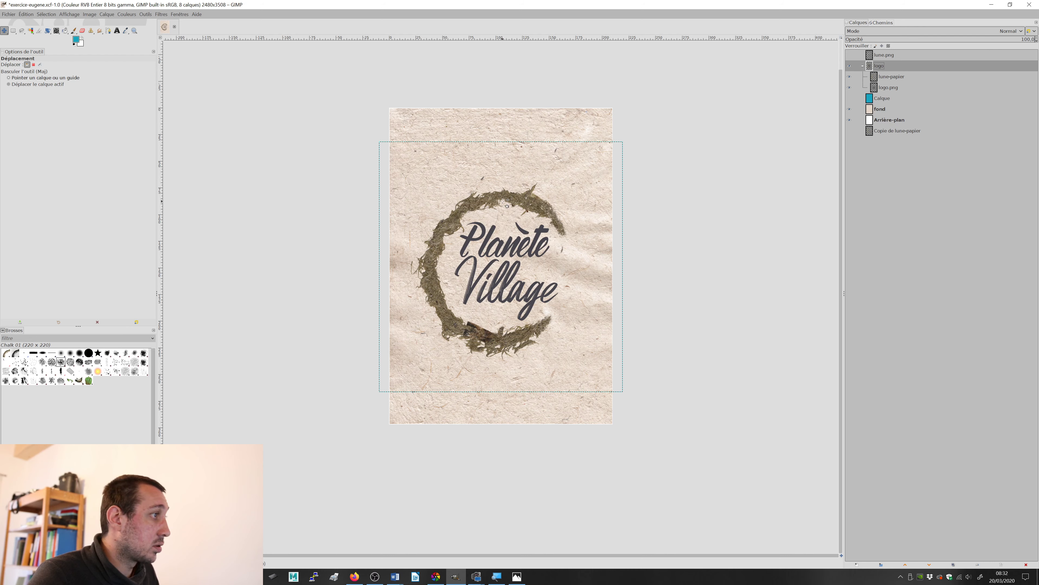
drag(502, 201, 510, 187)
key(ctrl+z)
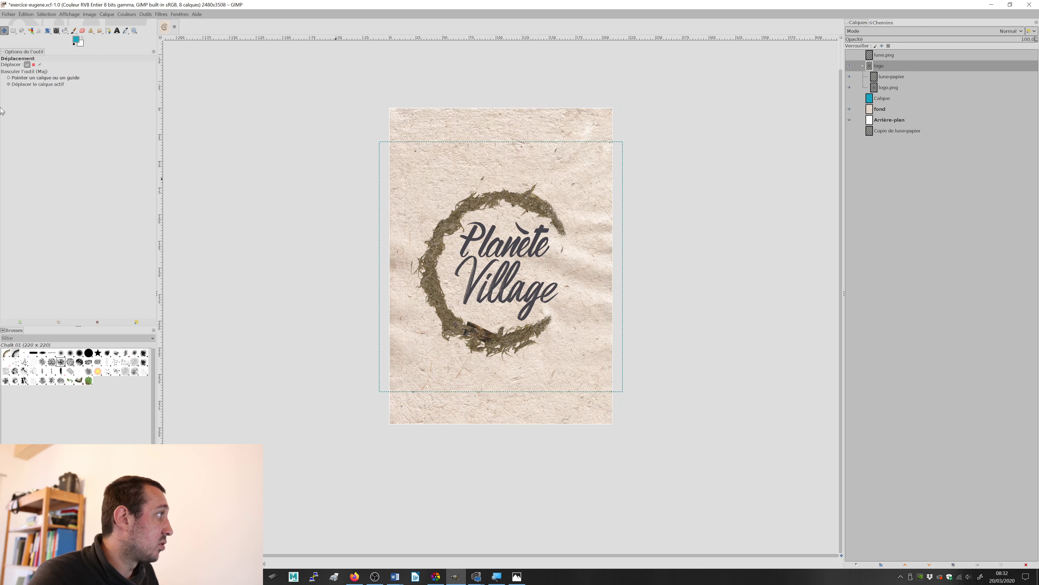
Step: Set the Move tool to move the active layer and shift the logo group up toward the poster's upper edge
click(17, 85)
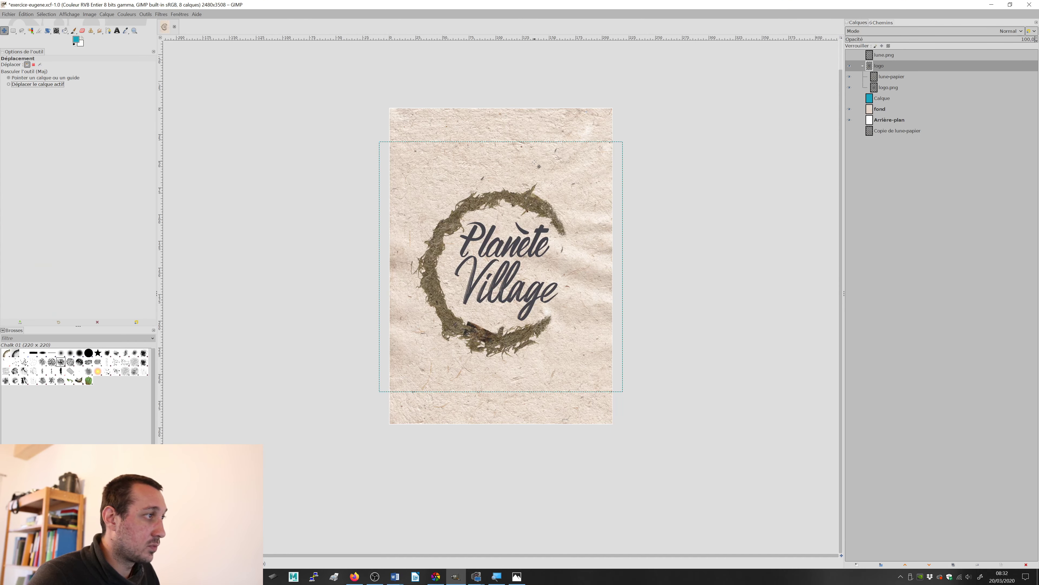
drag(525, 201, 525, 164)
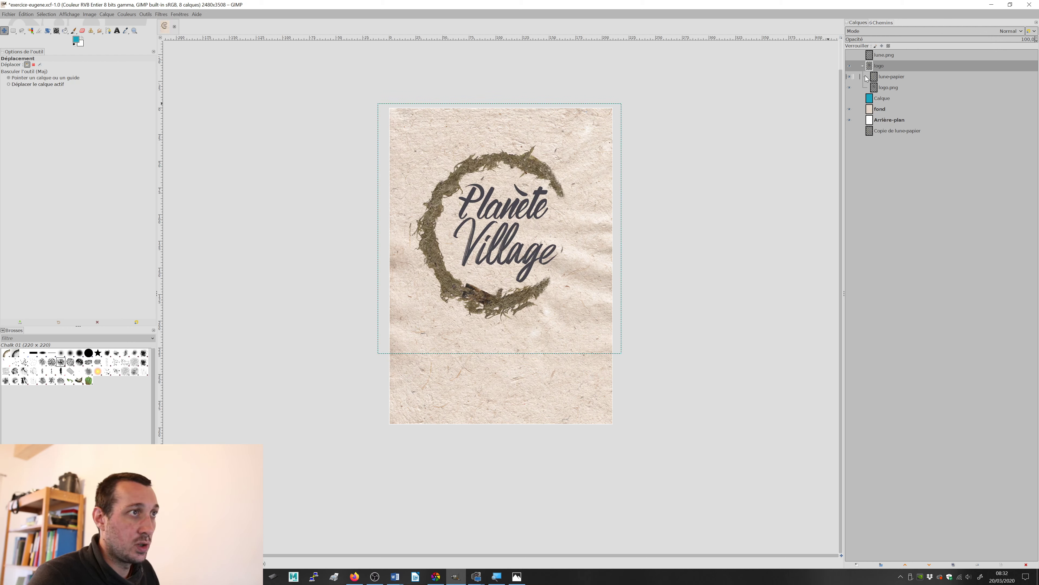
Step: Delete the Arrière-plan layer and save the image
click(886, 121)
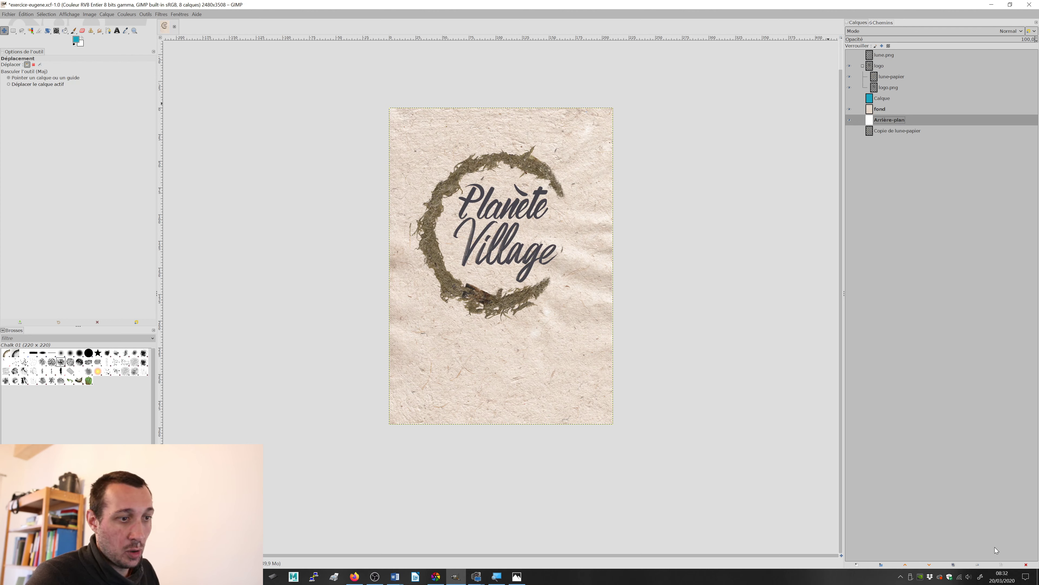
click(1026, 564)
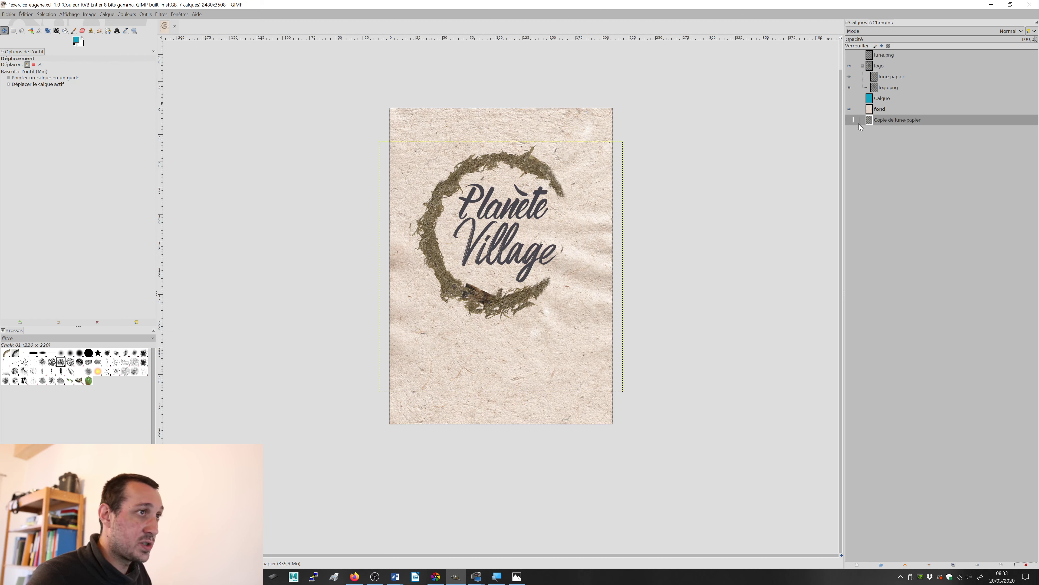
key(ctrl+s)
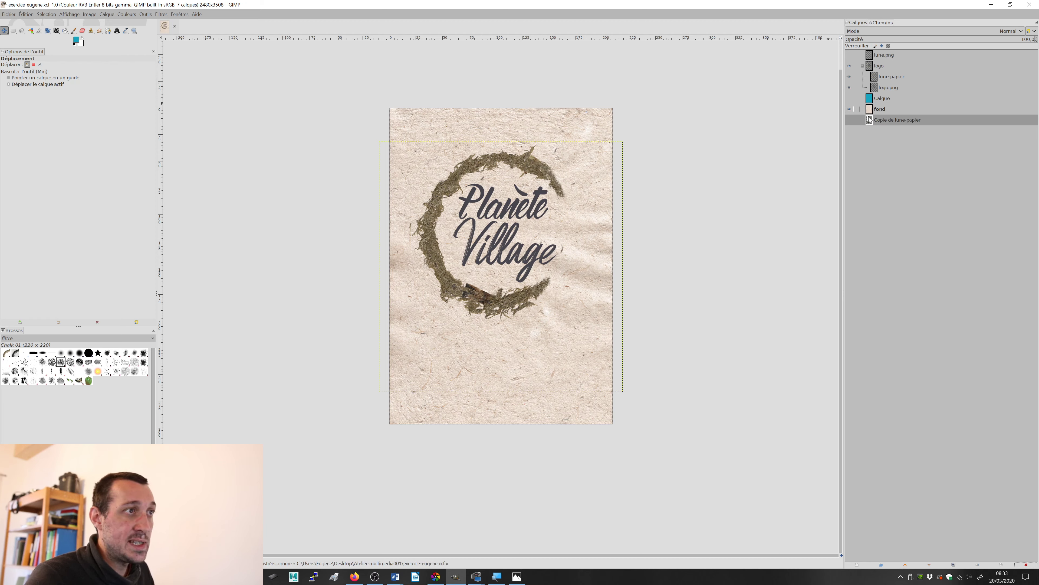
Step: Place the hidden Calque and lune.png layers at the bottom of the layer stack, below Copie de lune-papier, with the logo group collapsed
click(850, 109)
click(850, 109)
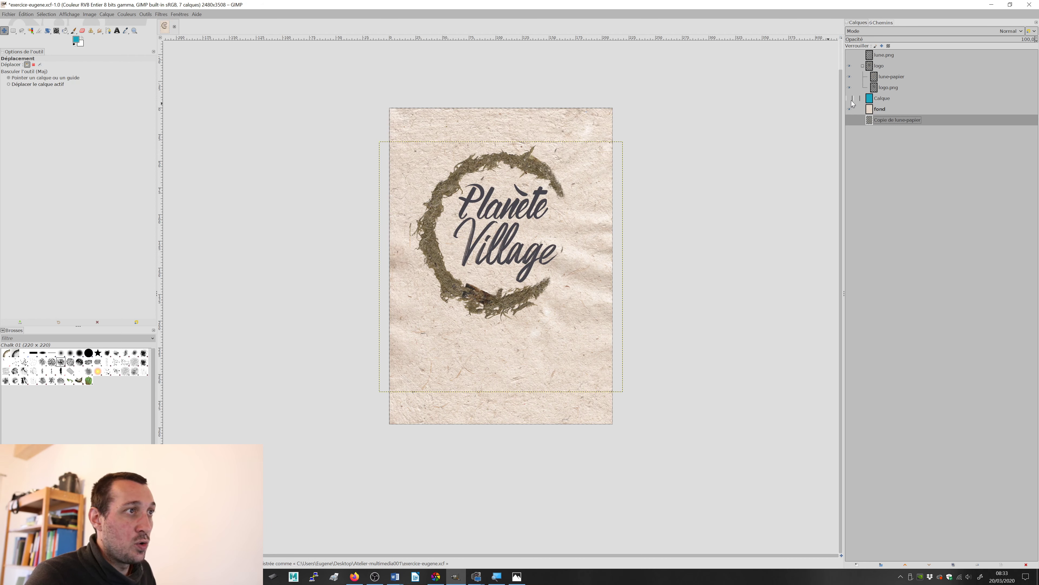
click(871, 98)
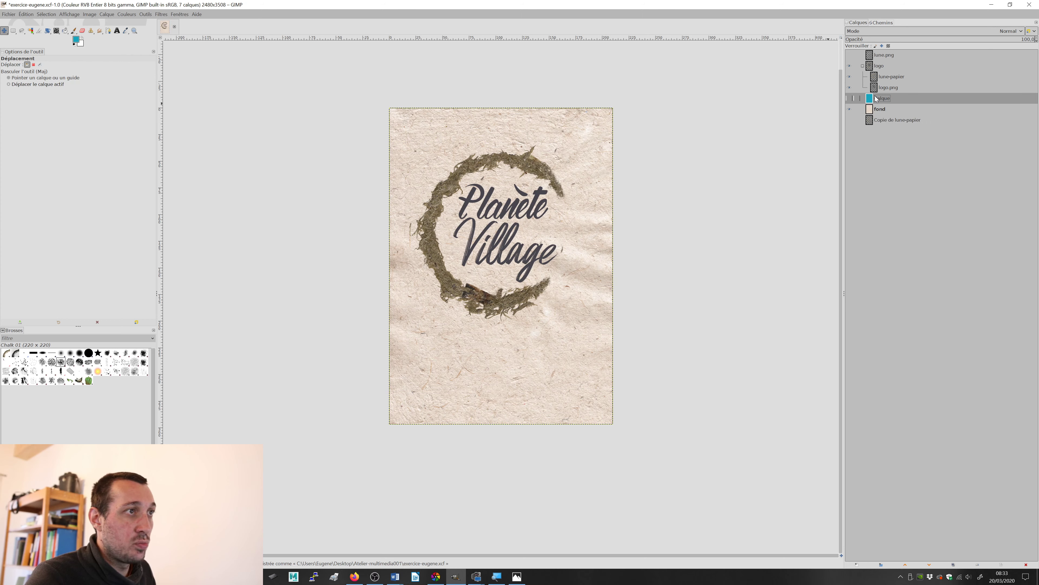
drag(876, 99, 879, 127)
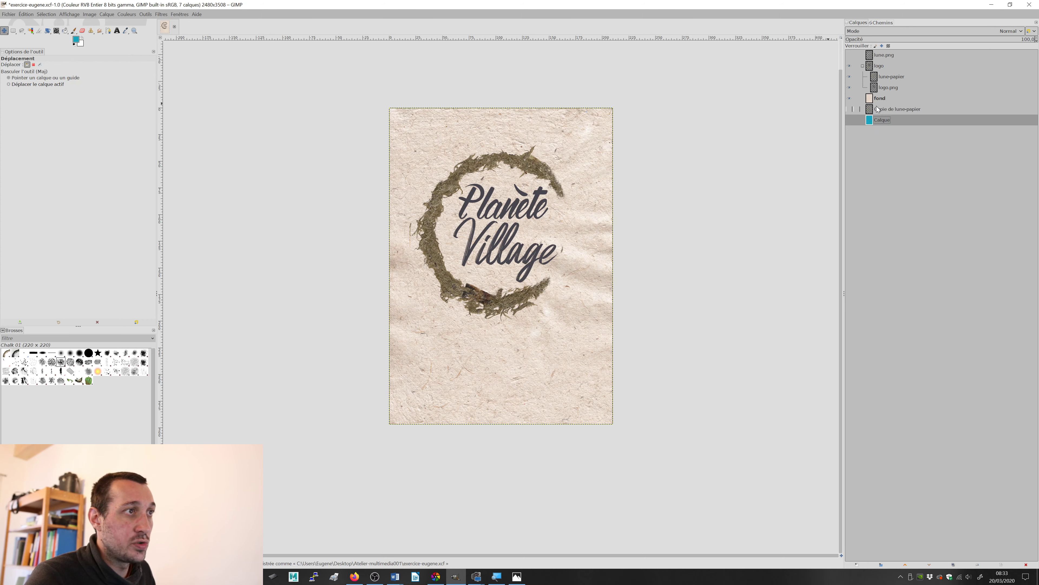
click(863, 66)
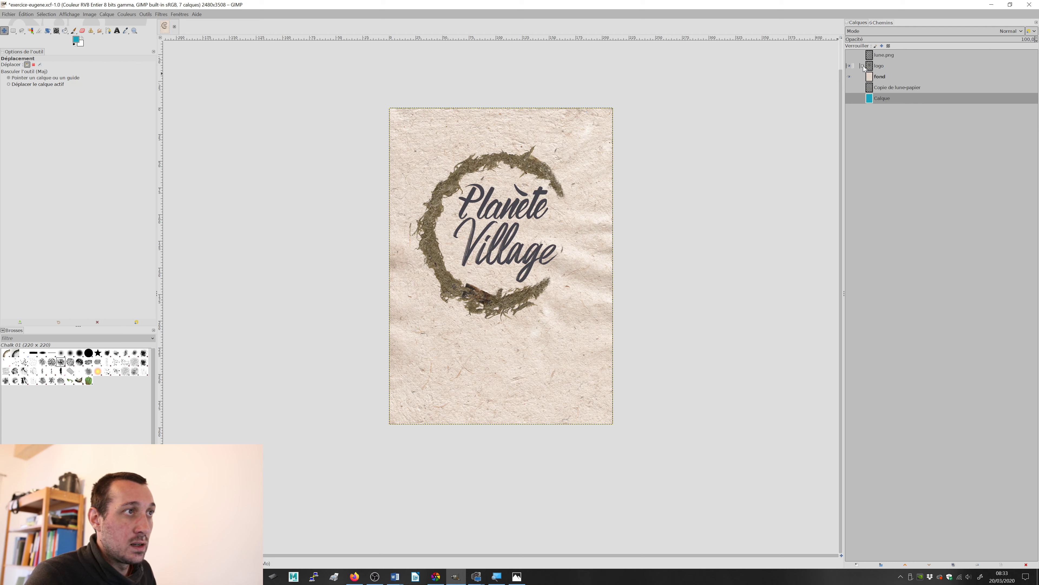
click(850, 55)
click(850, 55)
drag(871, 55, 886, 104)
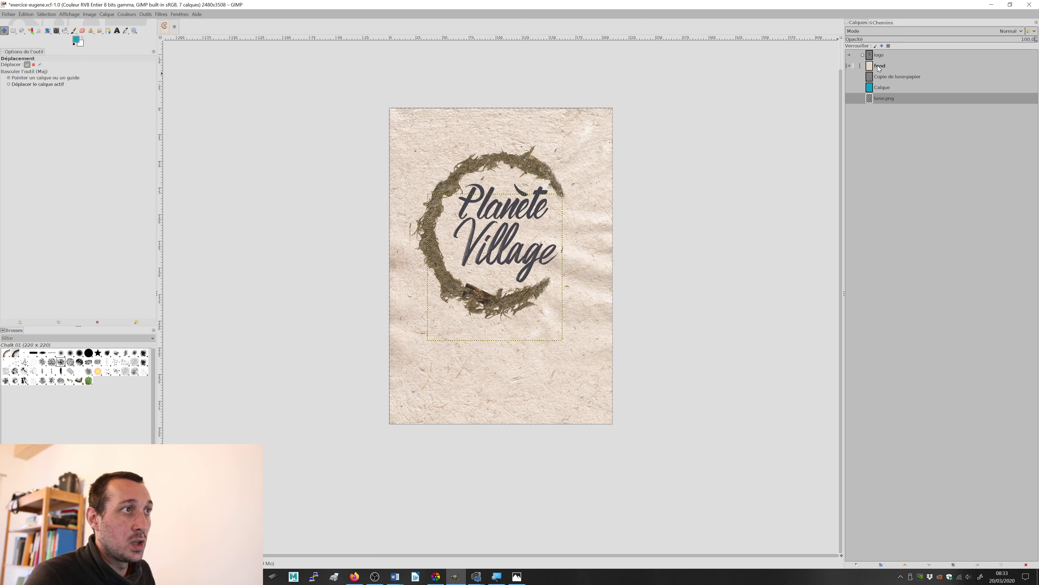
Step: Expand the logo group and make its lune-papier layer active
click(862, 55)
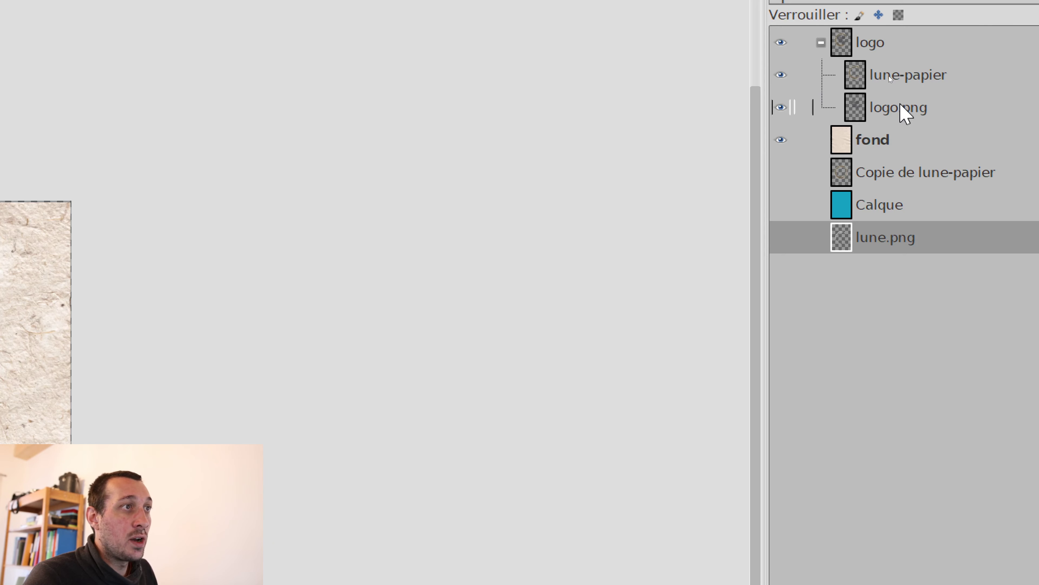
click(870, 139)
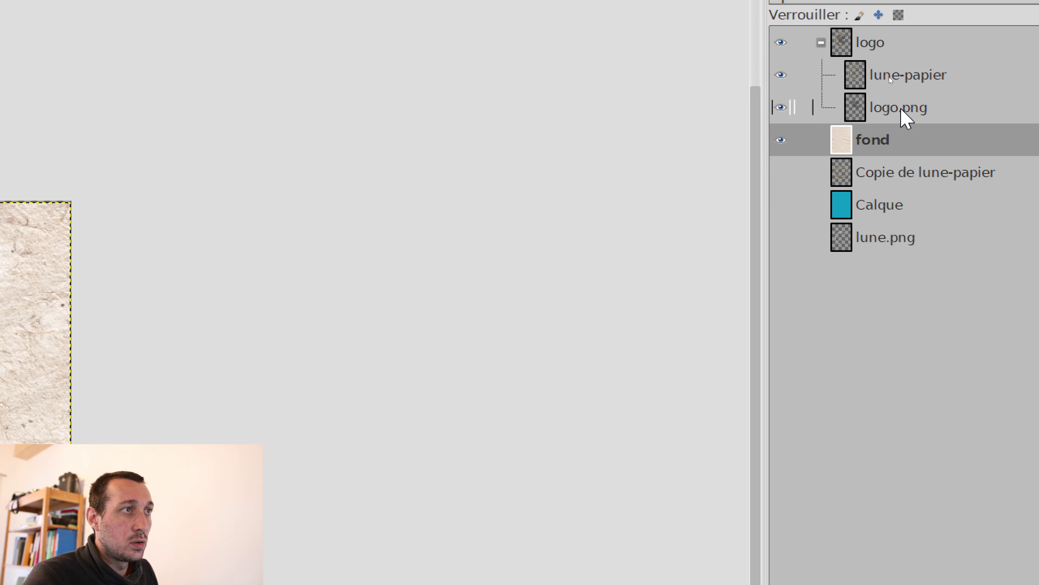
click(900, 108)
click(884, 78)
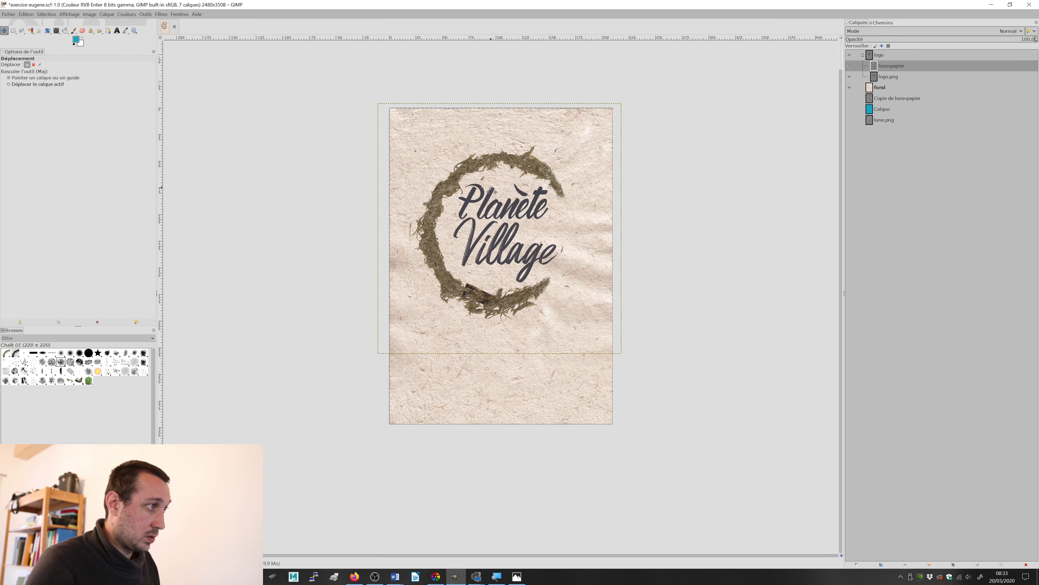
Step: Compare the moss crescent's colour with test.jpg in Photos, return to GIMP and check the lune-papier layer hidden and shown
scroll(489, 191, up, 2)
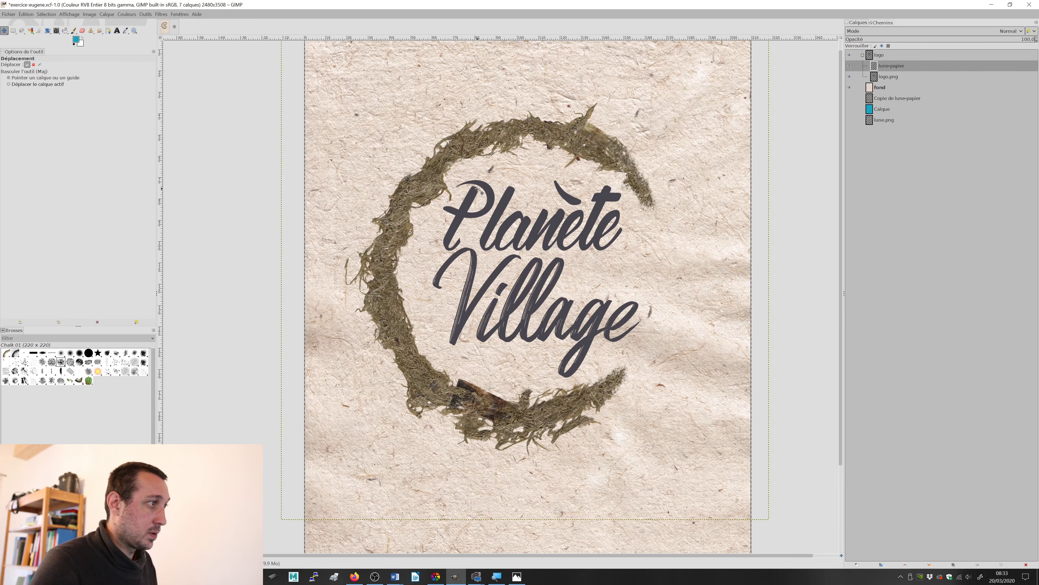
scroll(532, 179, up, 1)
key(alt+Tab)
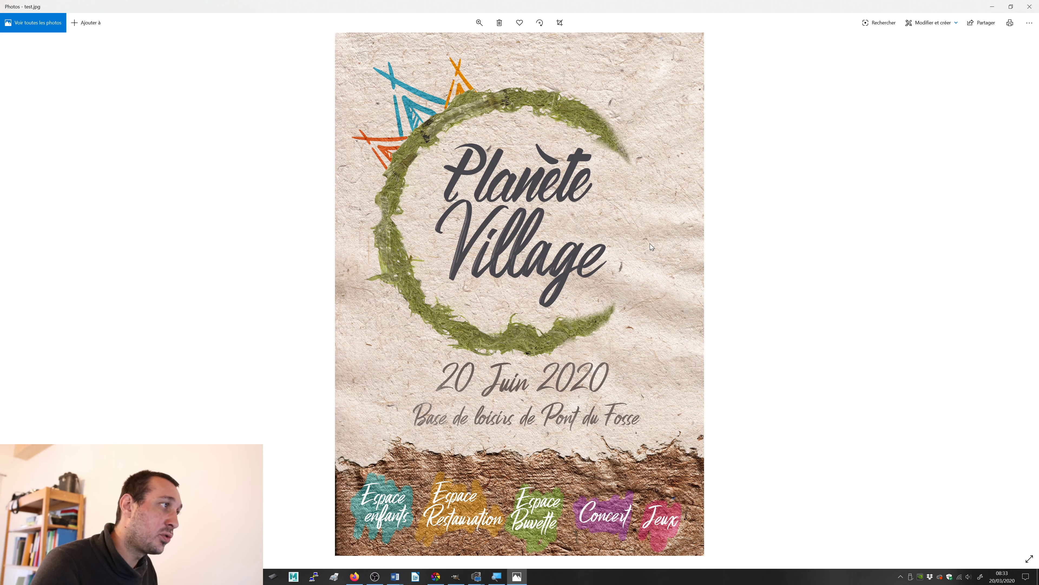
key(alt+Tab)
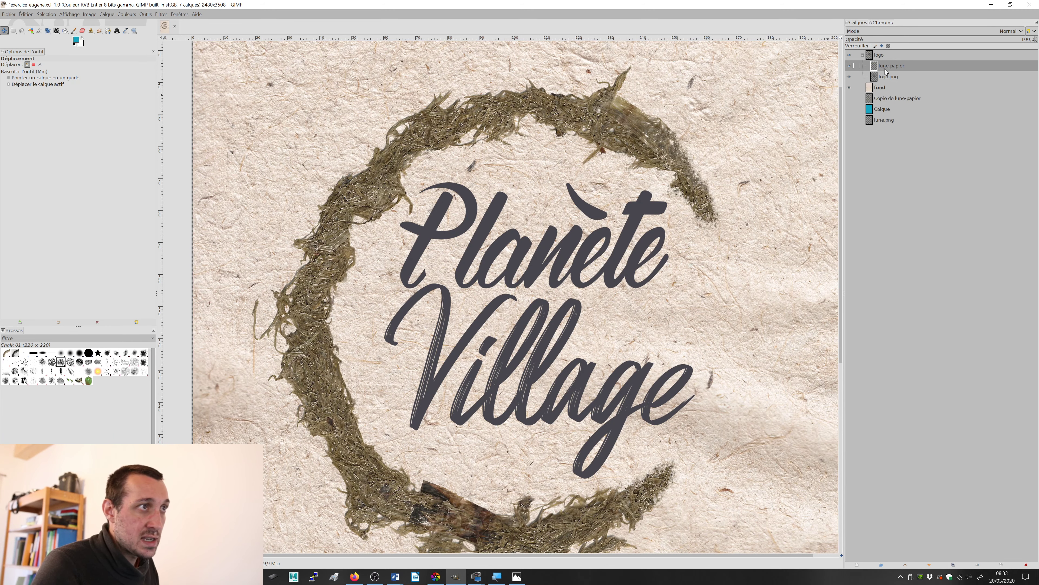
click(851, 67)
click(852, 67)
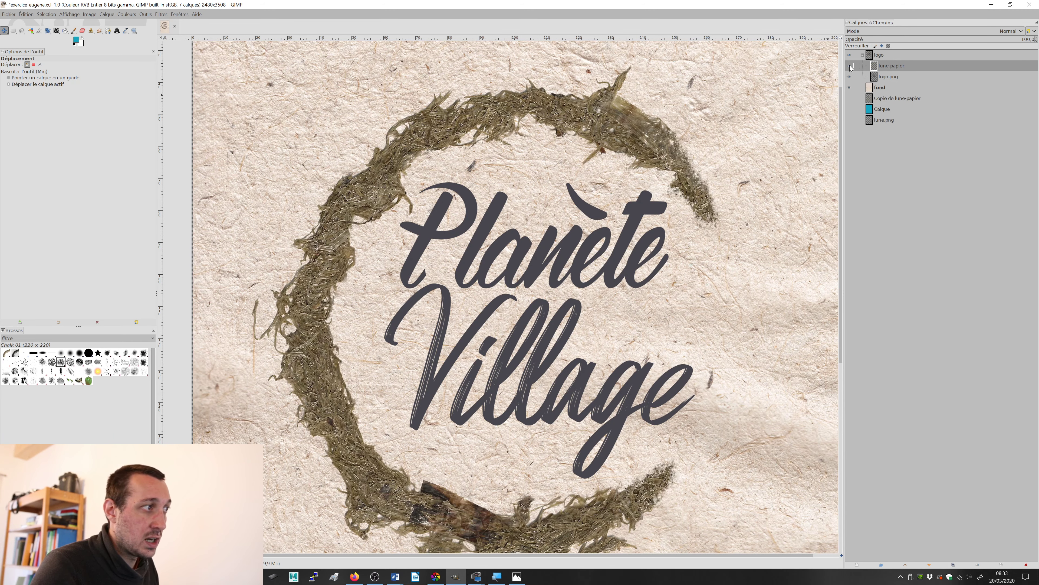
click(852, 67)
click(851, 66)
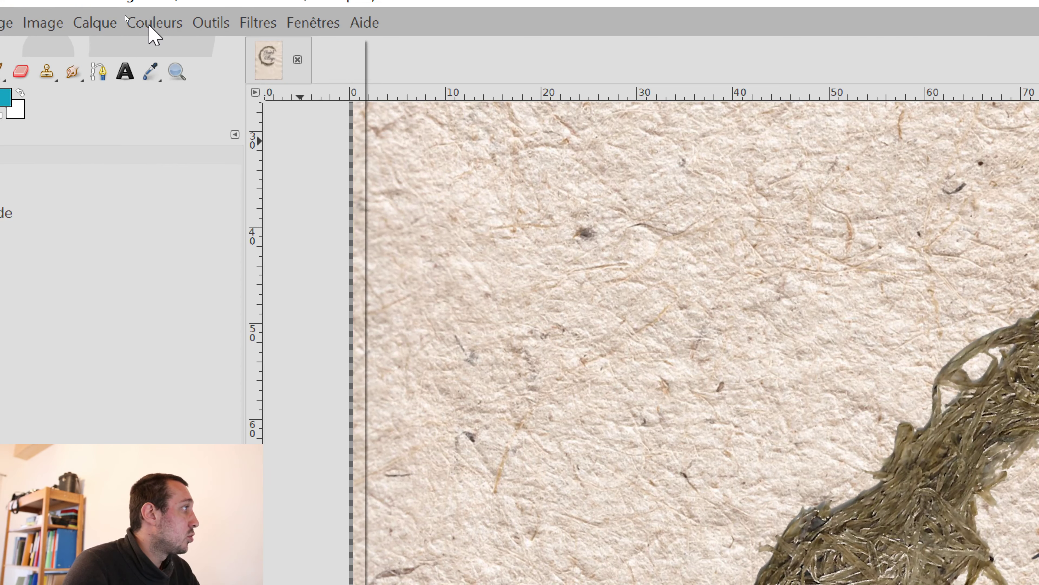
Step: Open the Hue-Saturation adjustment for lune-papier and set the master hue to 25 to turn the moss greener
click(126, 16)
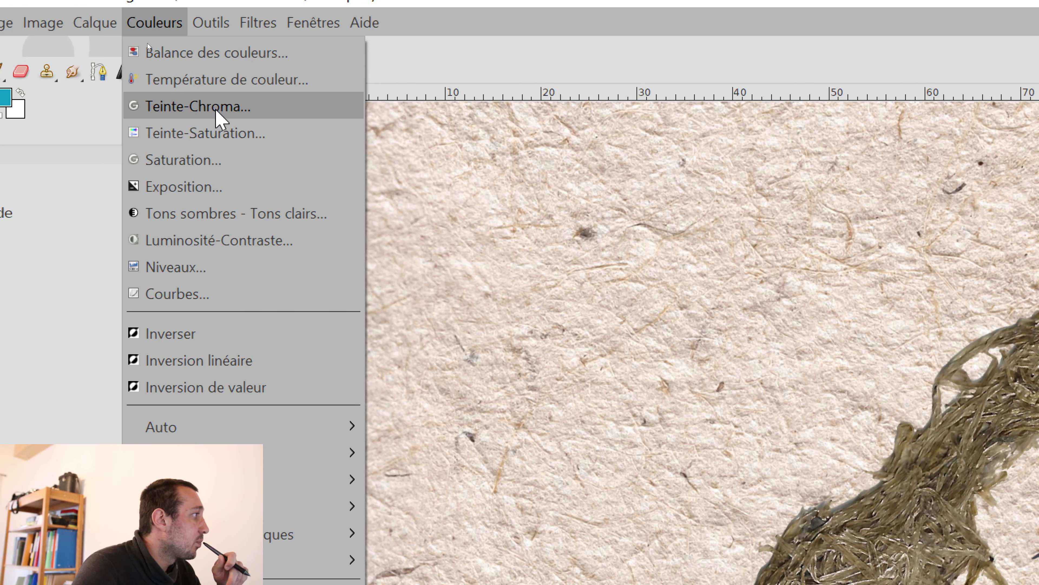
click(229, 133)
drag(295, 70, 599, 86)
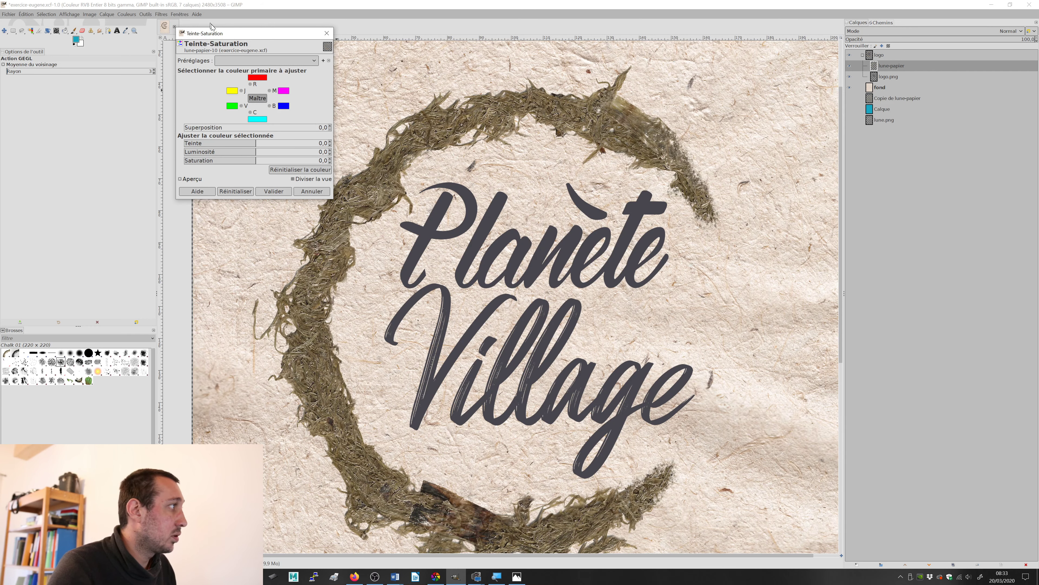
drag(212, 32, 514, 151)
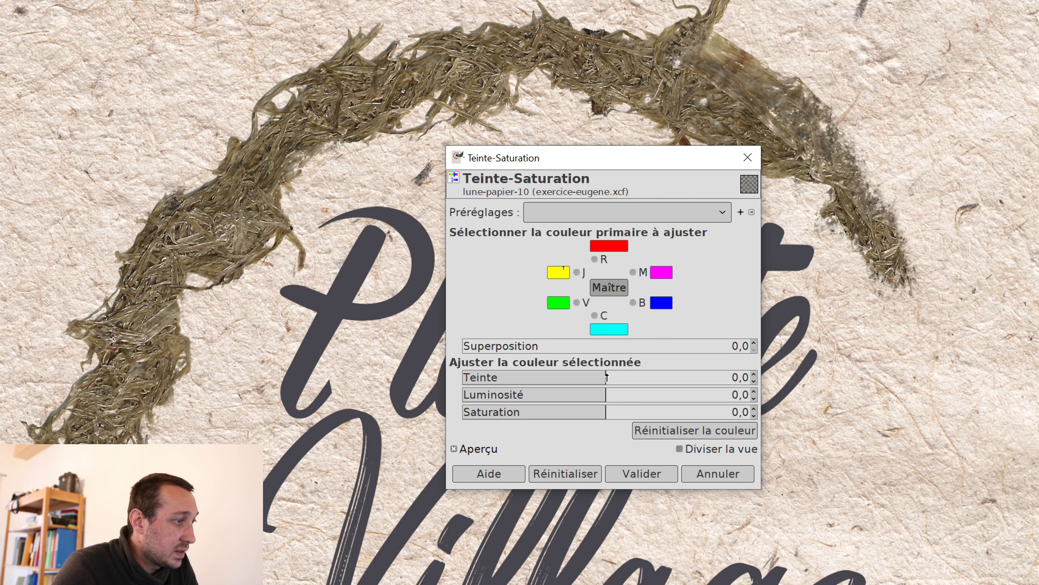
mouse_move(606, 377)
mouse_down()
mouse_move(659, 377)
mouse_move(577, 376)
mouse_move(654, 377)
mouse_move(607, 377)
mouse_move(635, 380)
mouse_move(623, 377)
mouse_up()
drag(622, 377, 626, 379)
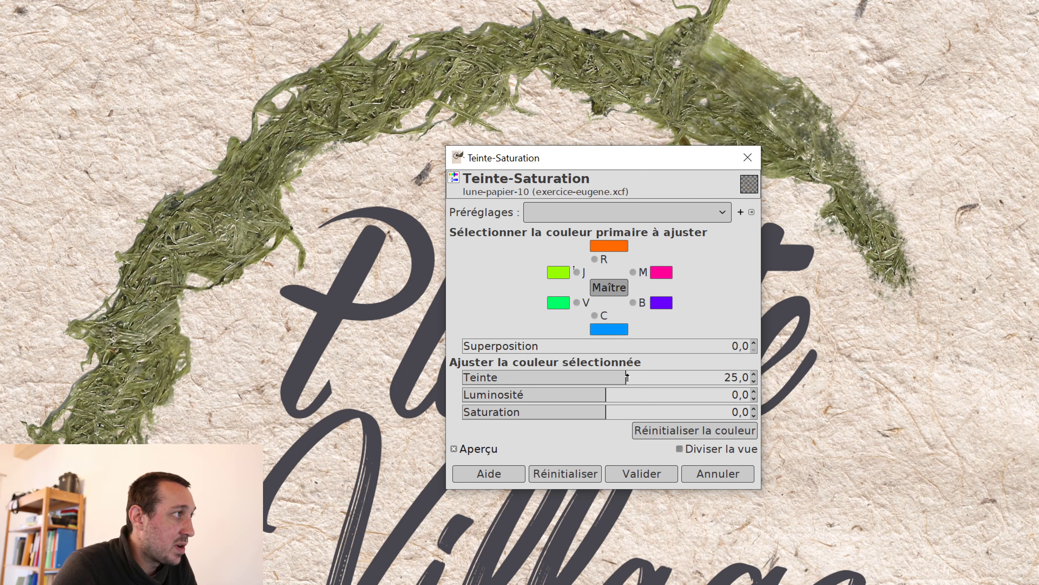
Step: Set the lune-papier layer's hue to 18.3 and saturation to 18.8, then apply the Hue-Saturation adjustment
drag(623, 378, 621, 378)
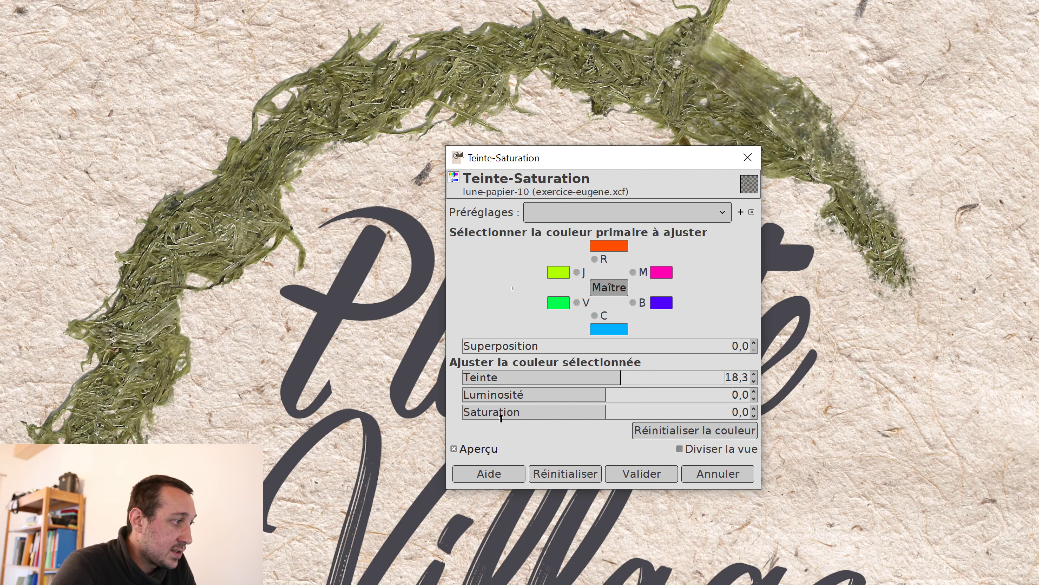
drag(602, 417, 633, 413)
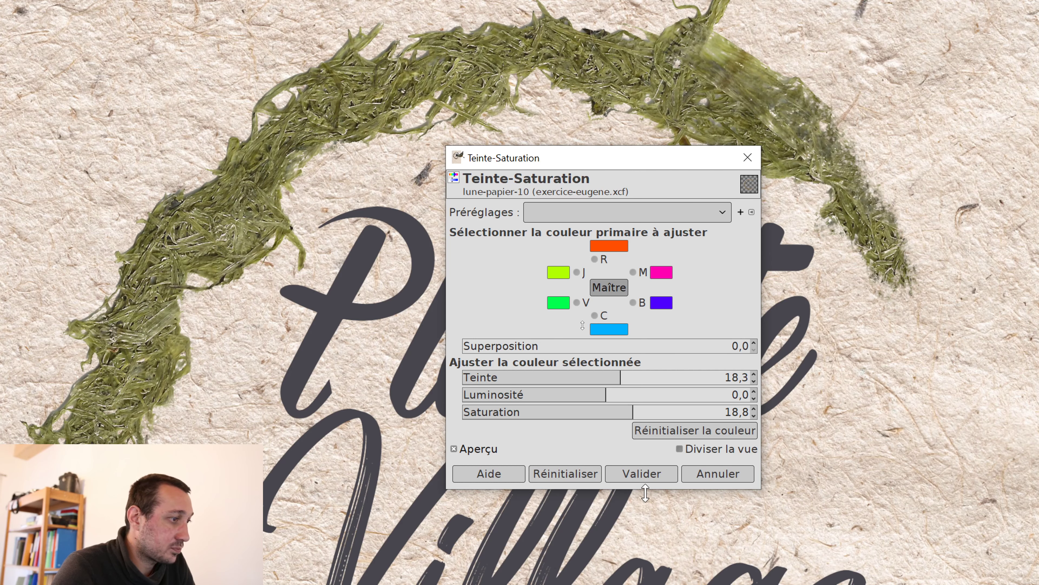
click(634, 469)
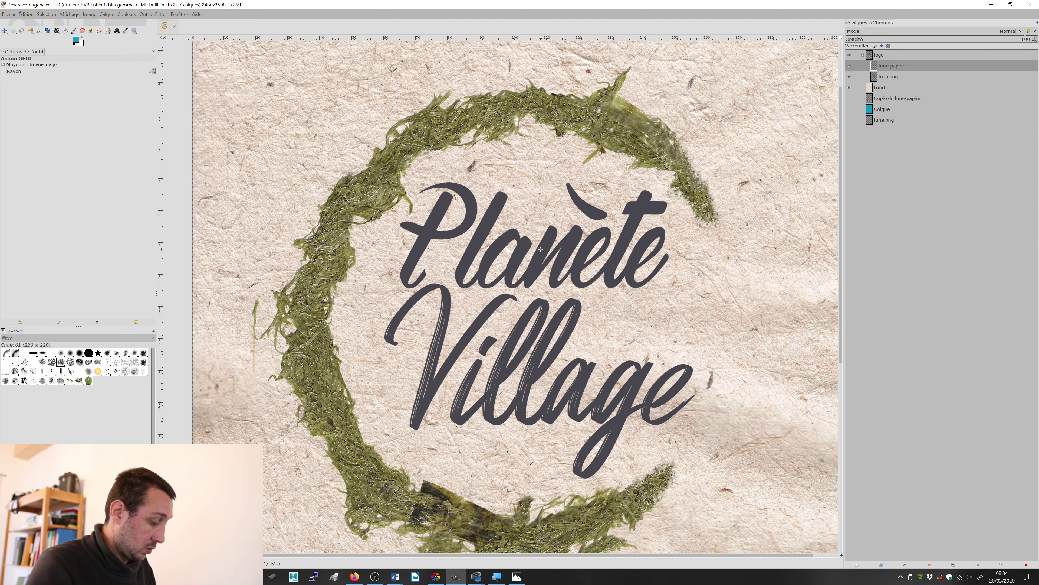
Step: Compare the recoloured moss crescent with the finished poster test.jpg in Photos, examining it close up and at full page in GIMP
key(alt+Tab)
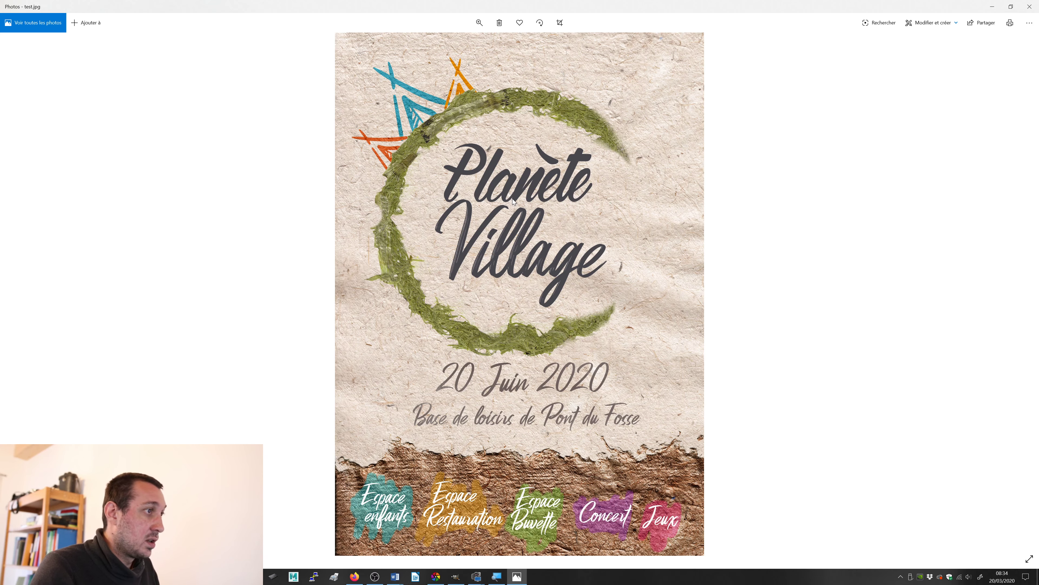
key(alt+Tab)
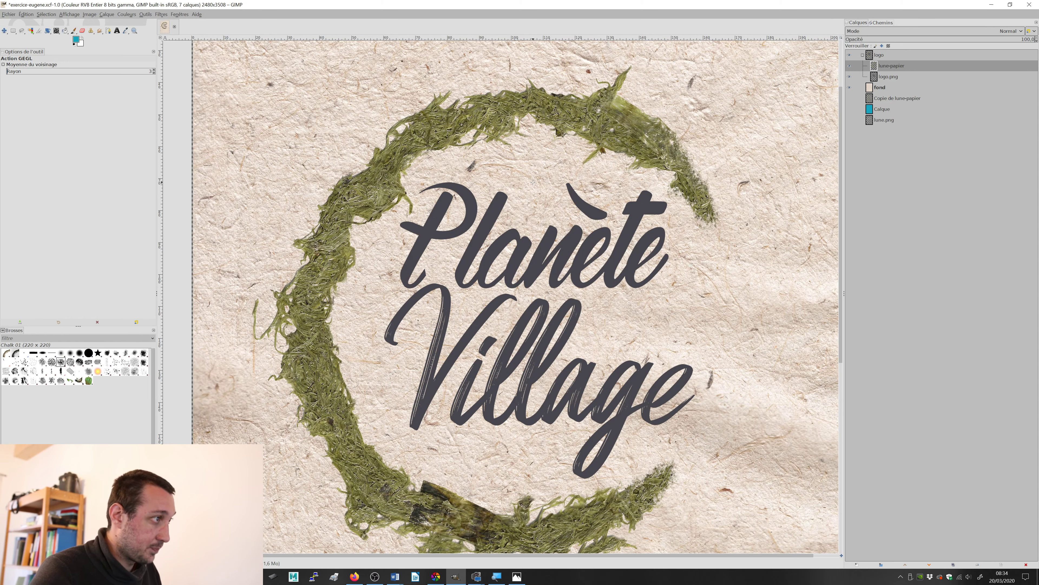
scroll(534, 186, down, 2)
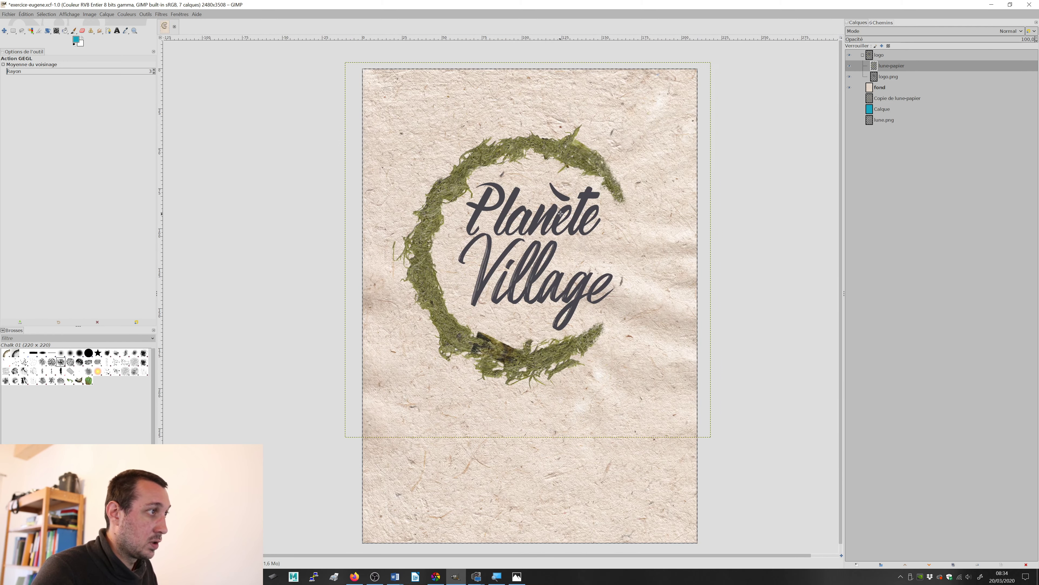
scroll(560, 212, up, 4)
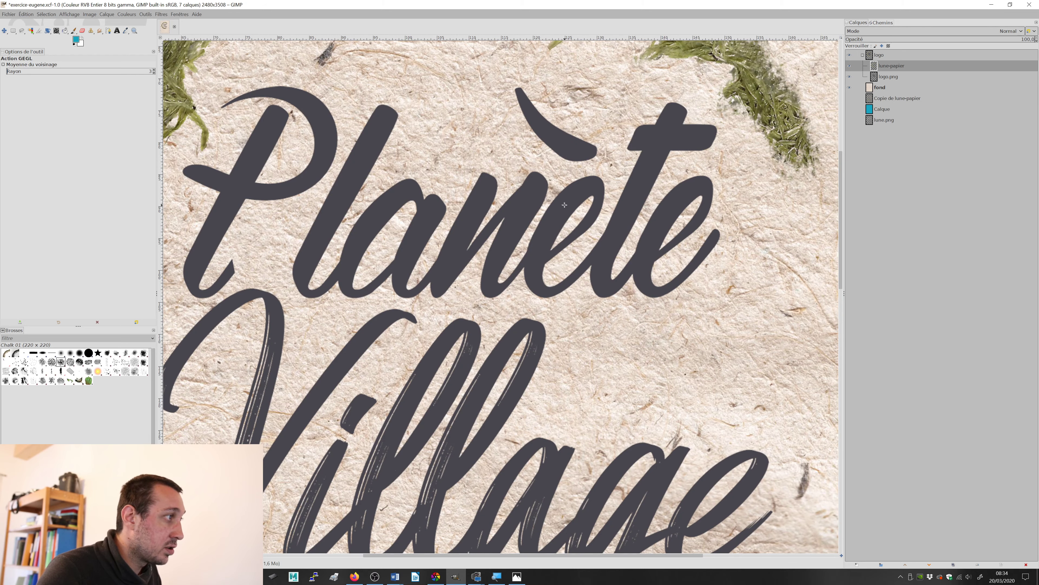
scroll(564, 205, down, 2)
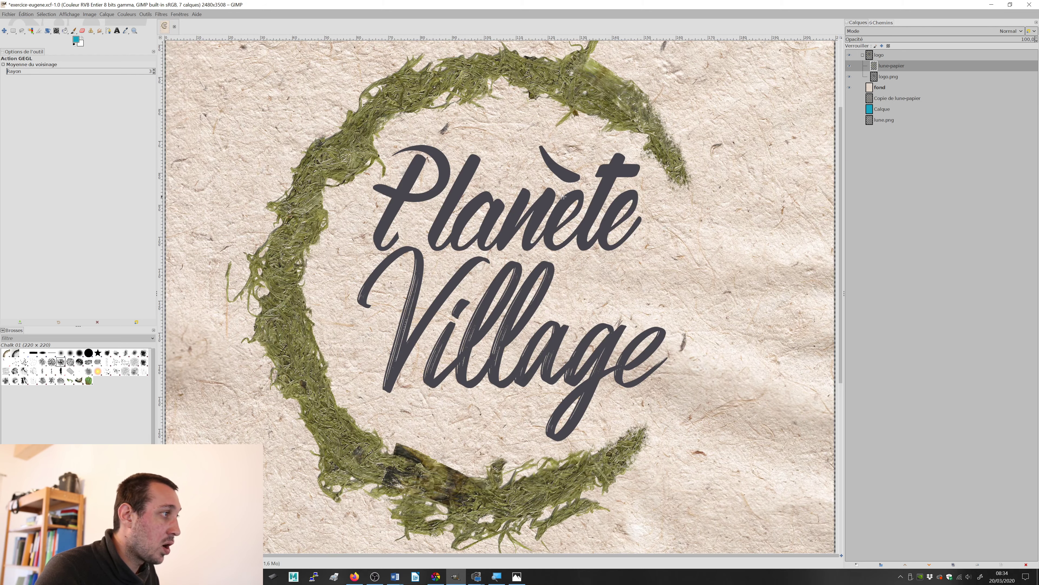
scroll(563, 197, up, 3)
scroll(532, 210, down, 5)
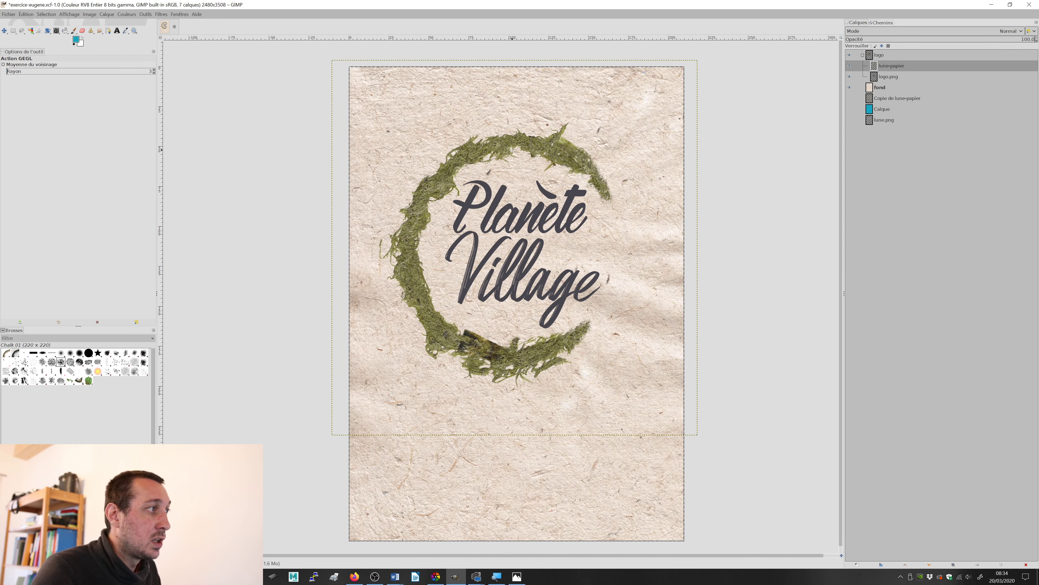
key(alt+Tab)
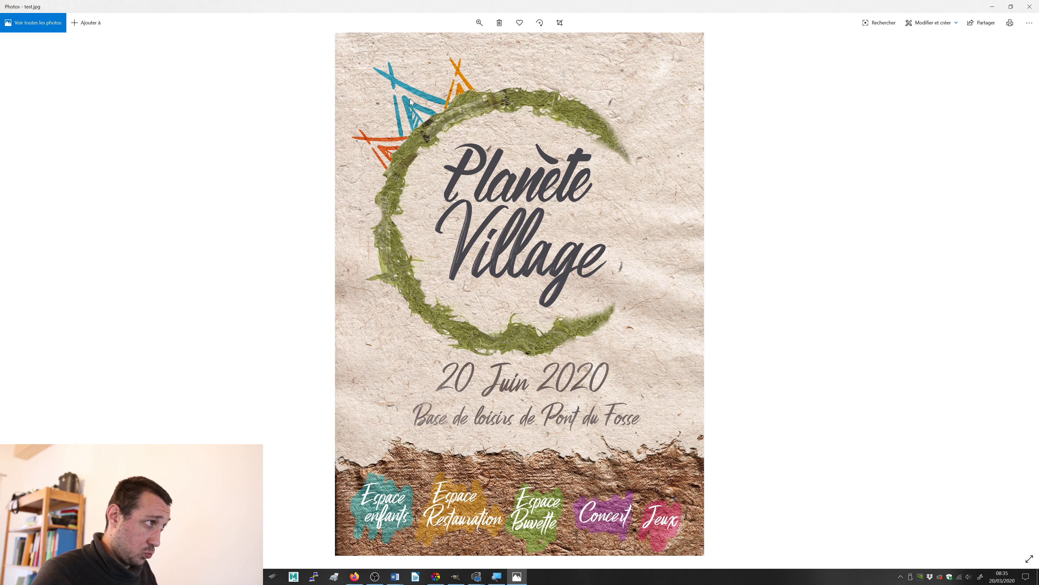
key(alt+Tab)
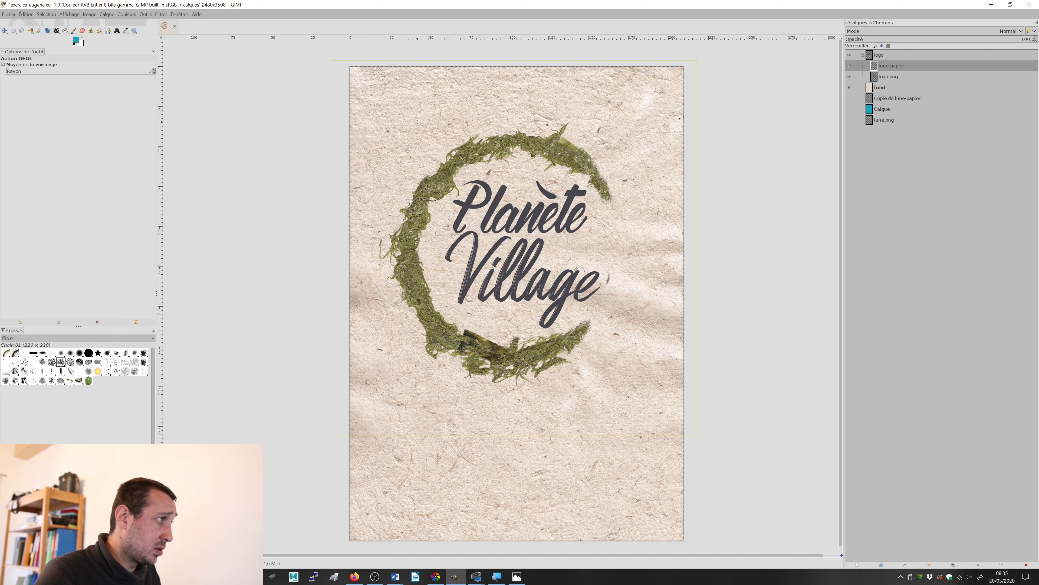
Step: Import Sans titre-1.png as a new layer in the logo group, converting it to the built-in sRGB profile
click(8, 14)
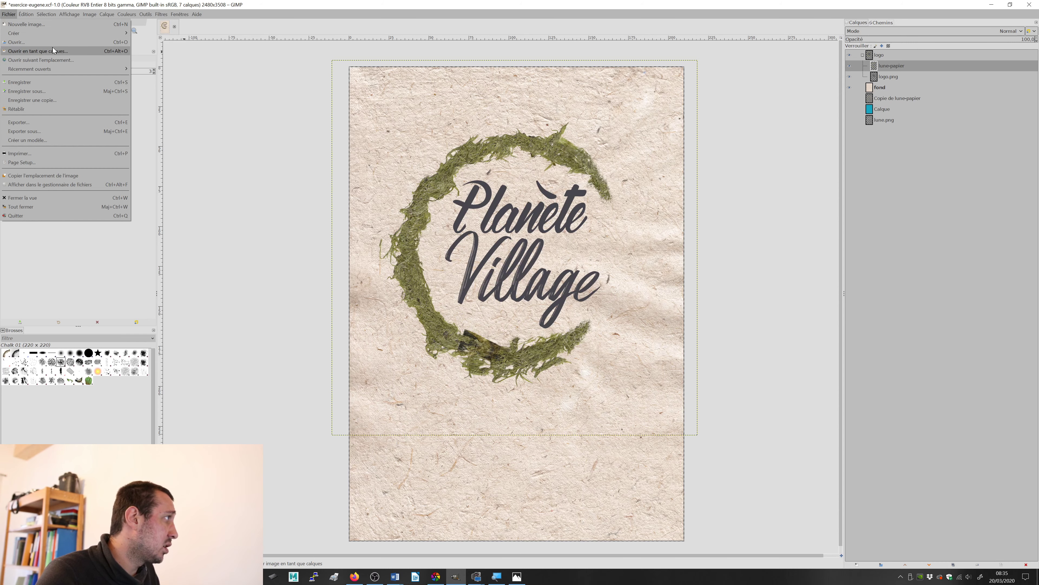
click(70, 50)
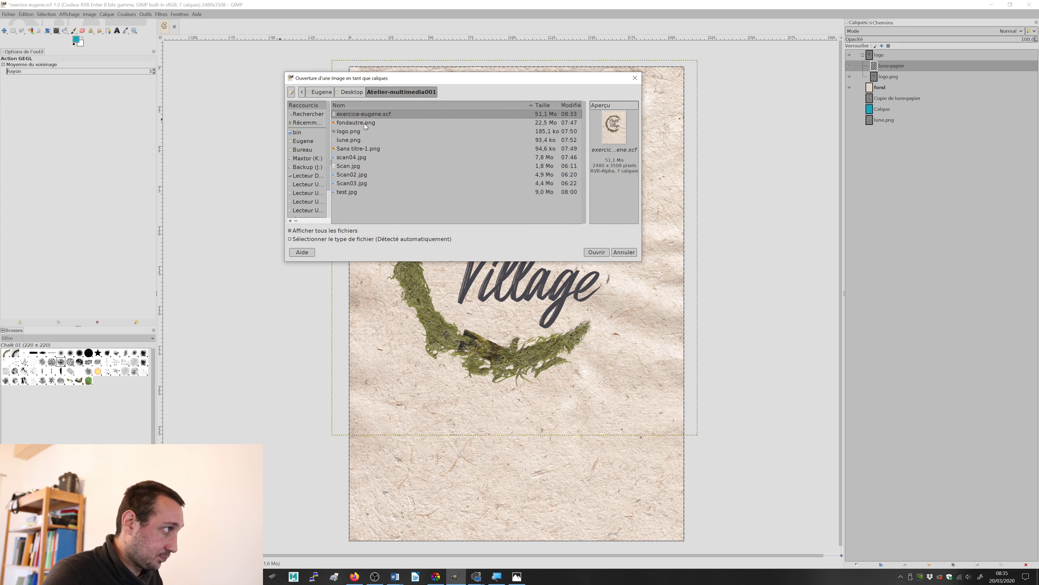
click(366, 124)
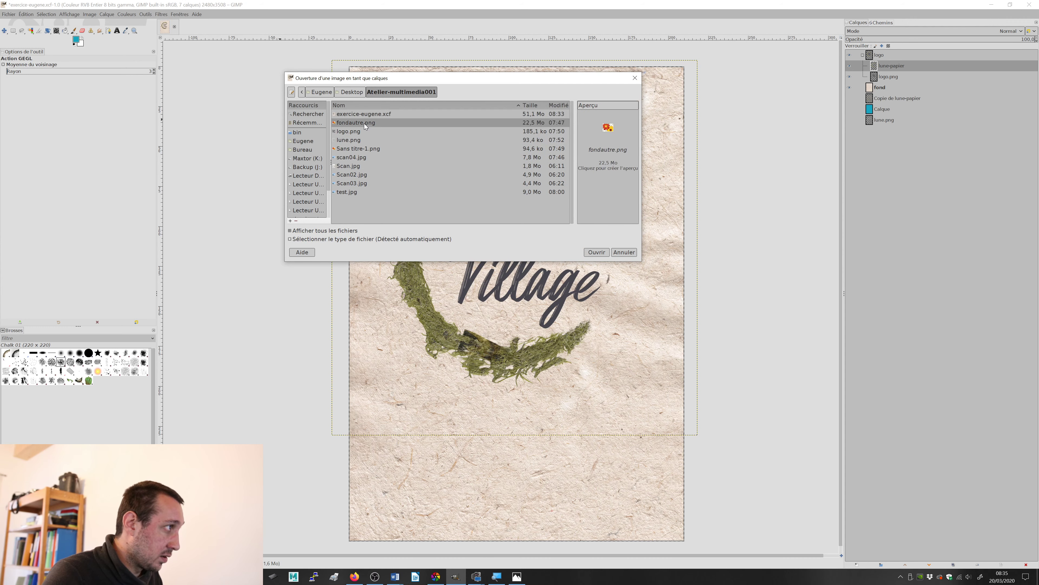
click(354, 150)
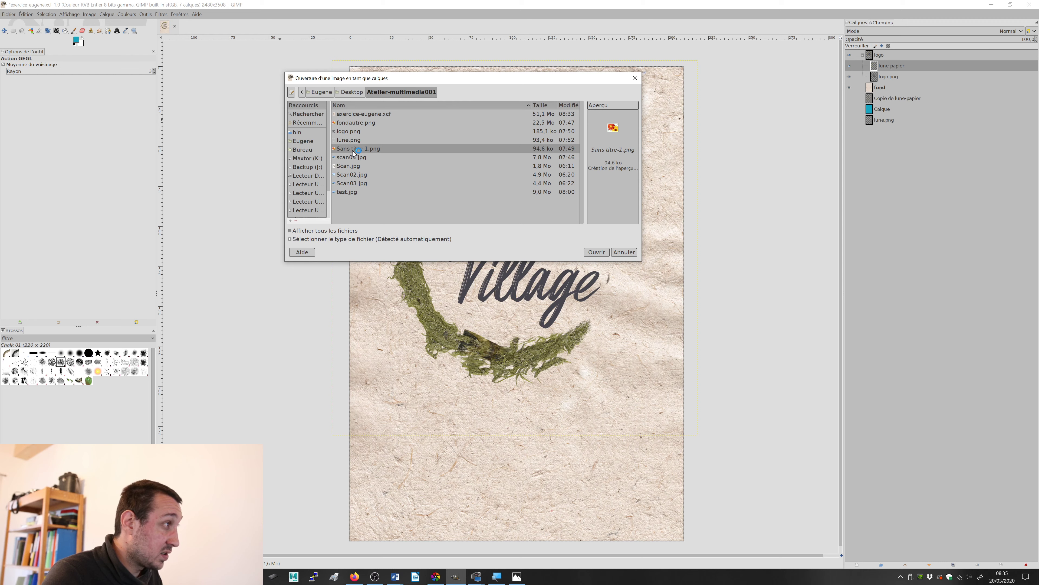
click(597, 252)
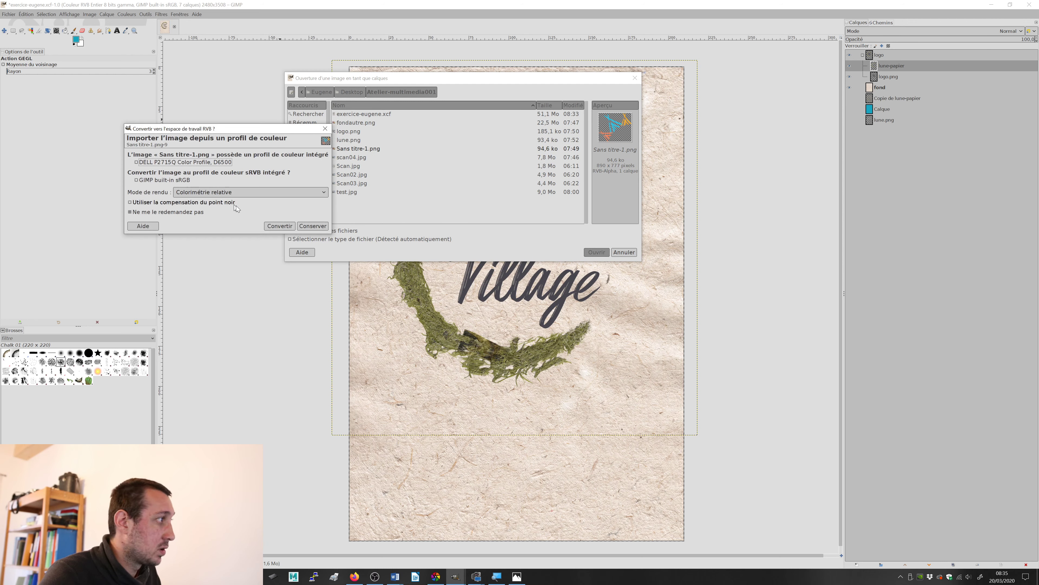
click(289, 226)
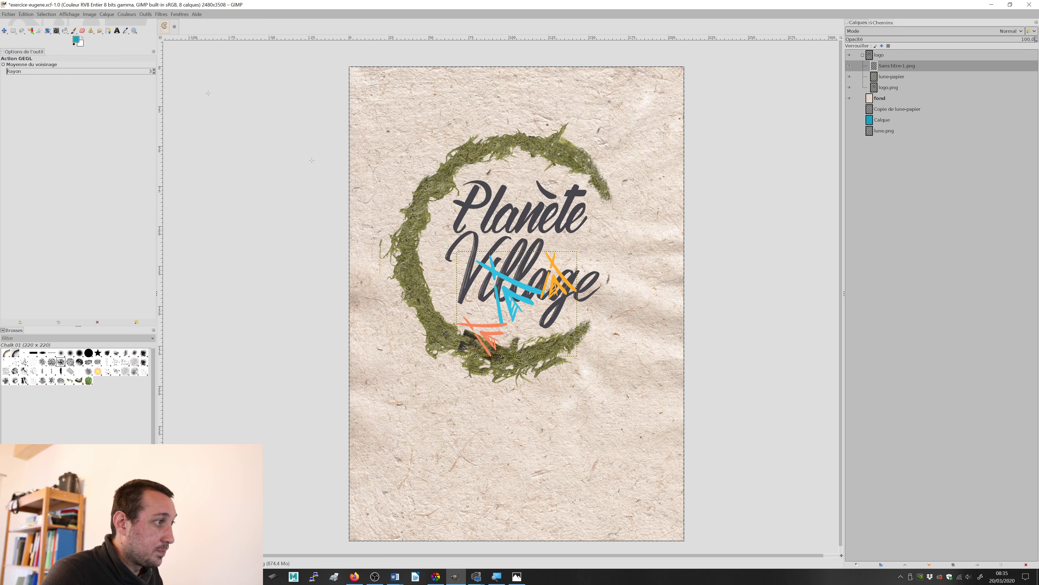
Step: Move the imported tipi drawing to the crescent's upper-left outer edge and rename its layer tipi
click(5, 32)
mouse_move(528, 293)
mouse_down()
mouse_move(464, 149)
mouse_move(437, 131)
mouse_move(450, 141)
mouse_up()
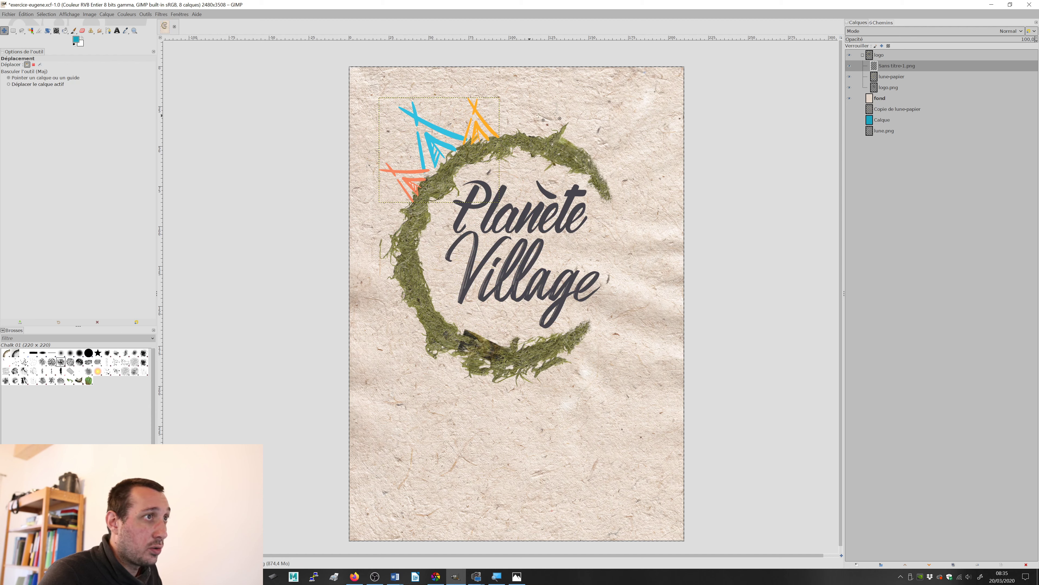
double_click(909, 67)
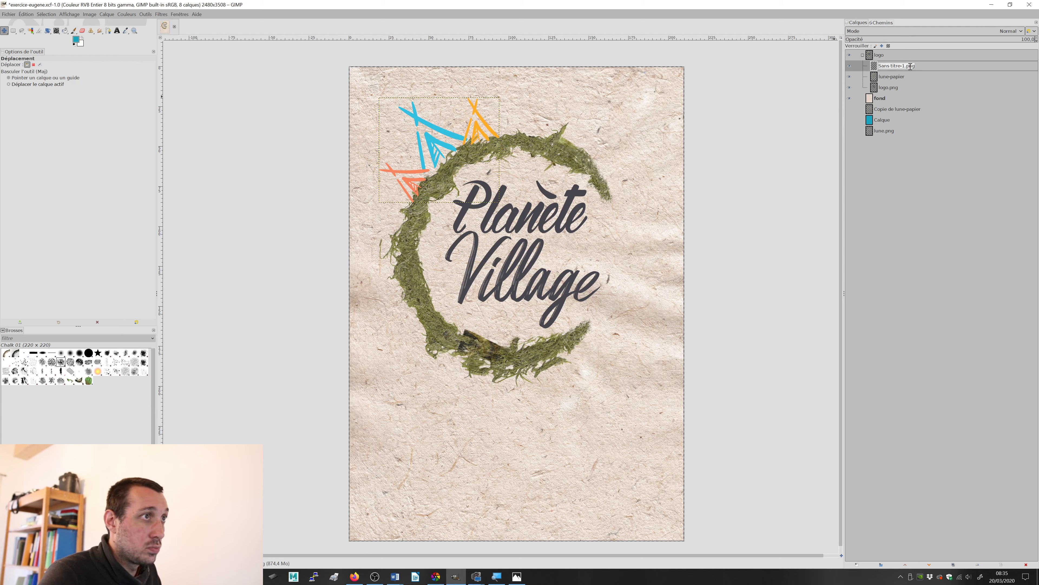
text(t)
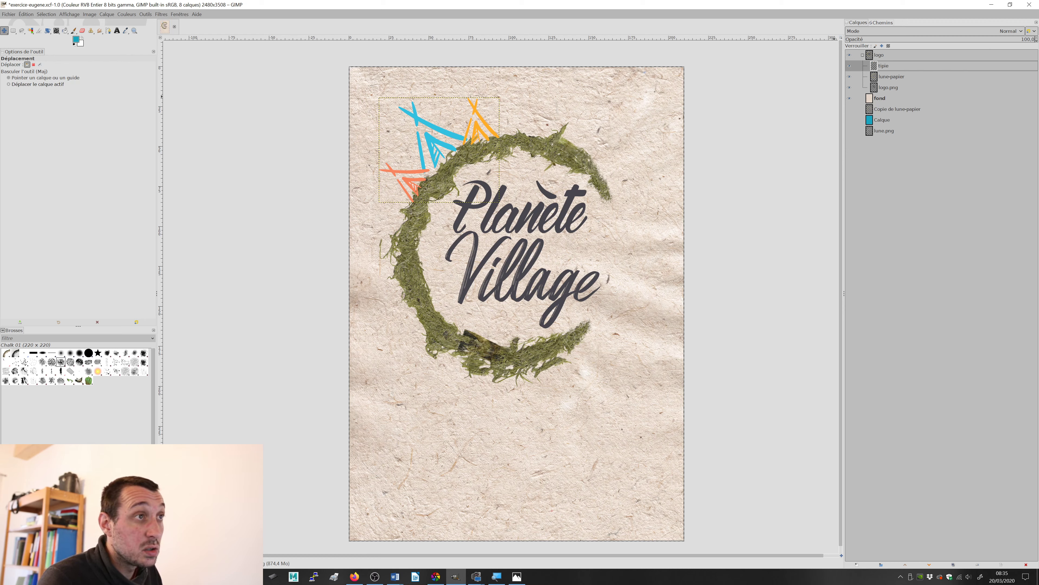
text(ipi)
key(Return)
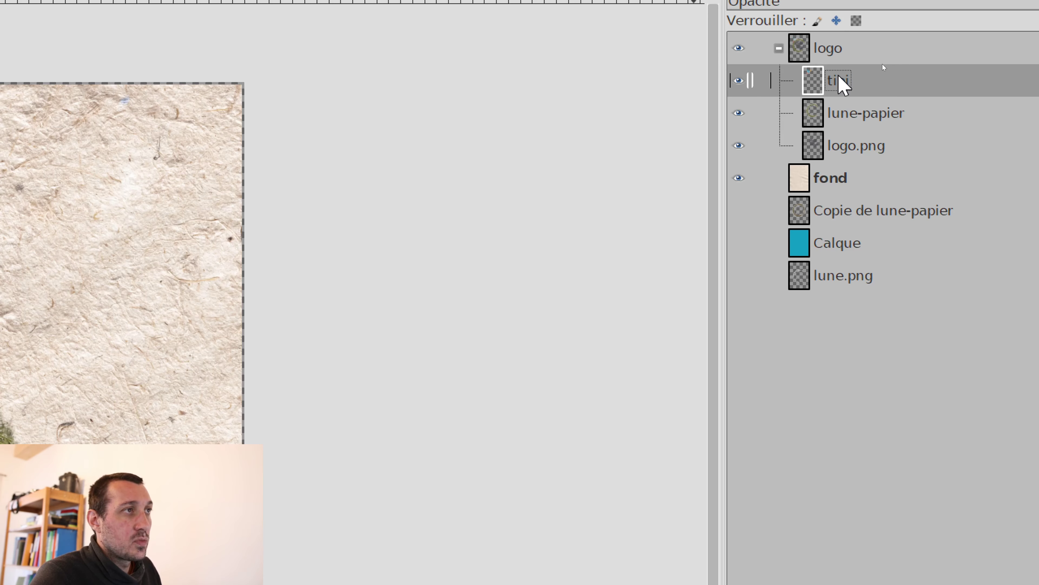
Step: Place the tipi layer below lune-papier and nudge the tipis slightly down and right, tucking their bases behind the moss
drag(865, 74, 814, 97)
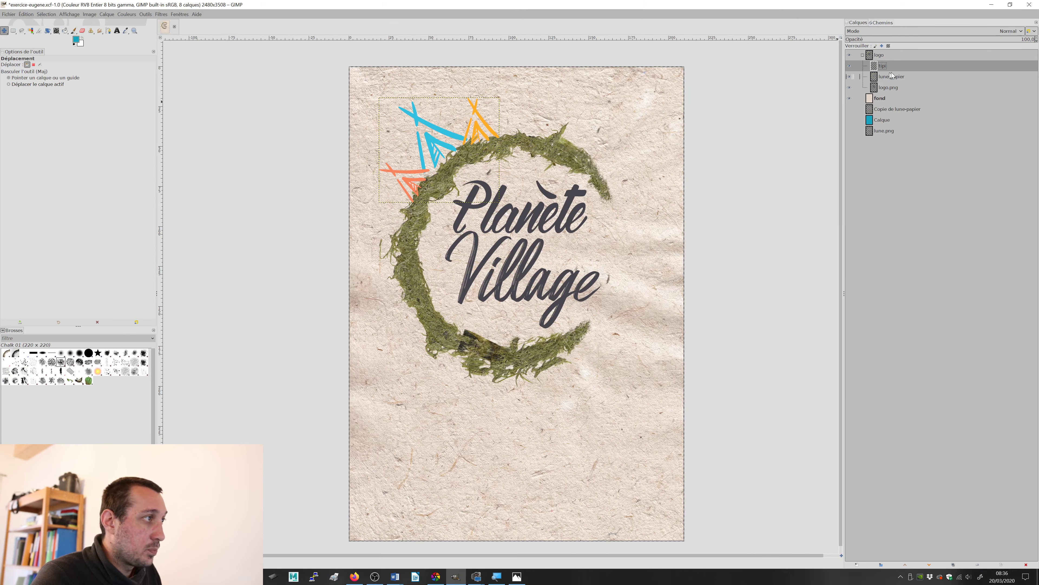
drag(890, 69, 892, 81)
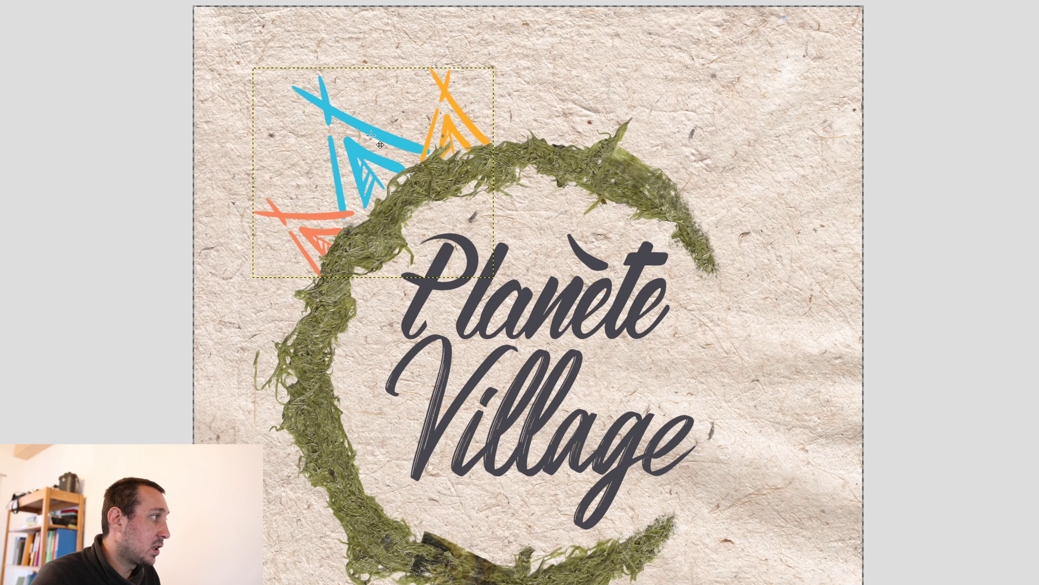
drag(379, 136, 390, 141)
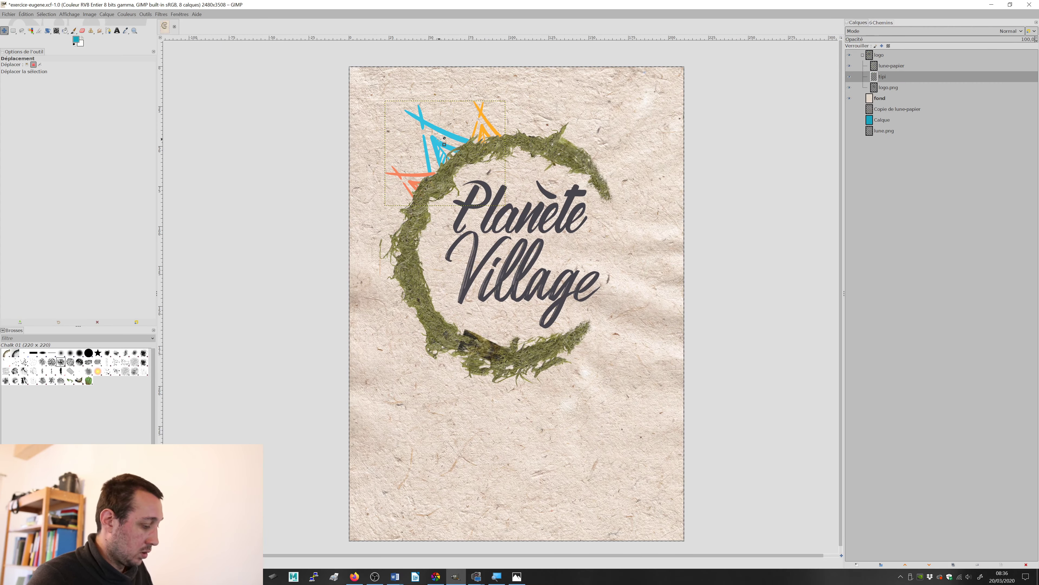
Step: Switch to test.jpg in Photos, examine the tipis' colours and paper texture enlarged, and return to GIMP
key(alt+Tab)
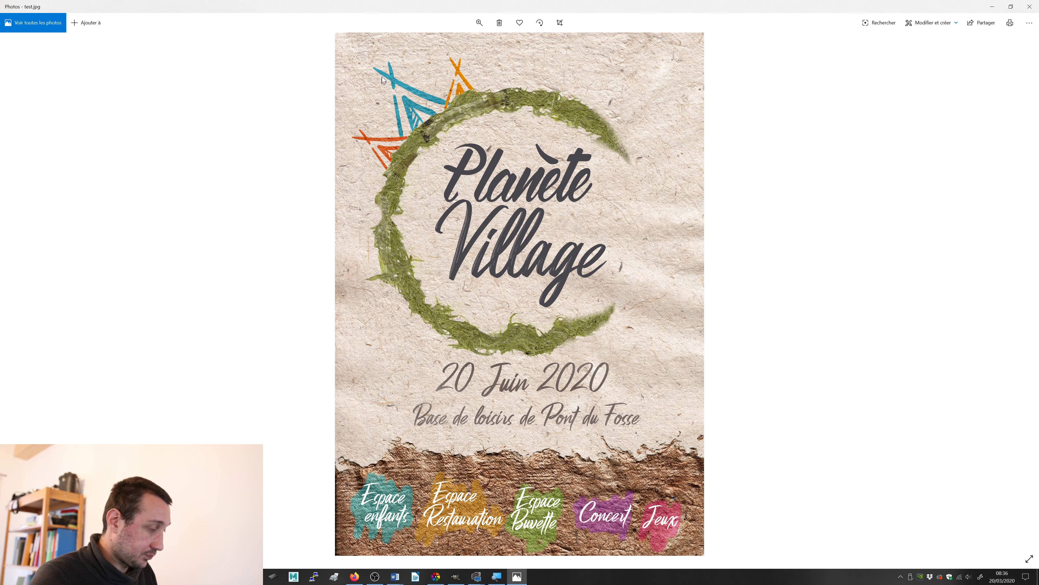
click(478, 24)
drag(441, 44, 447, 44)
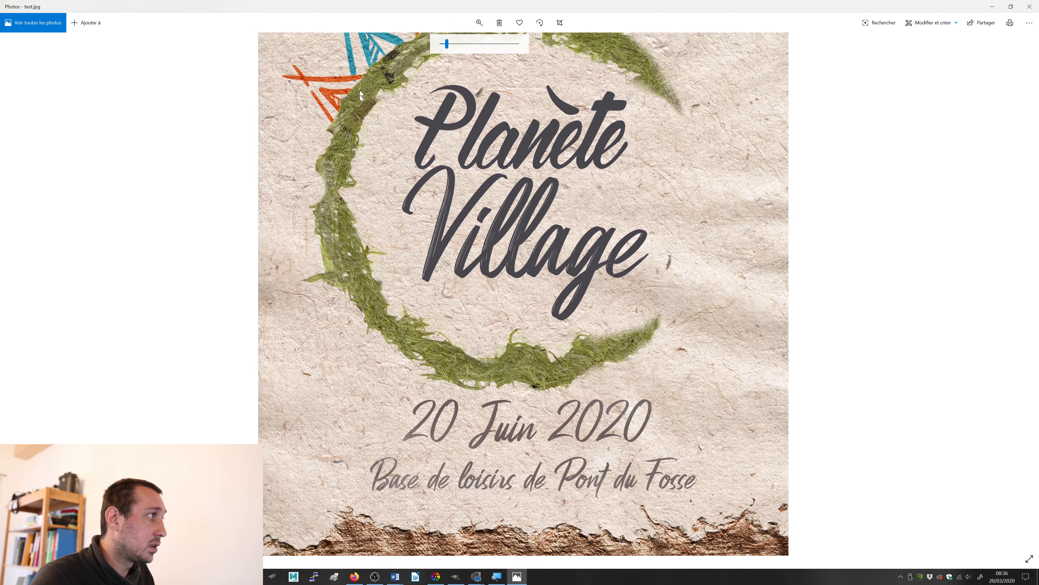
scroll(360, 96, up, 3)
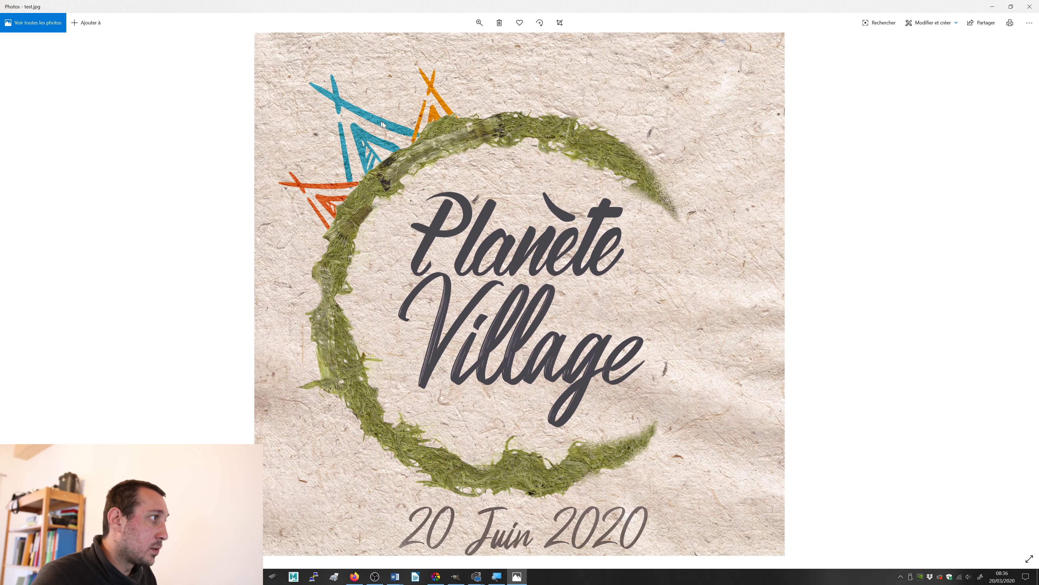
click(479, 22)
drag(447, 44, 442, 42)
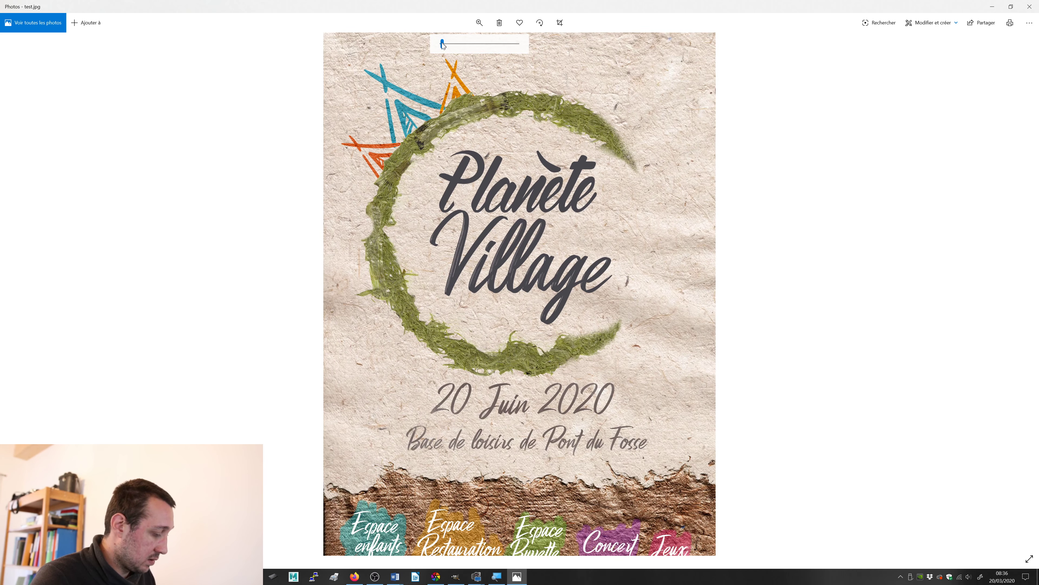
key(alt+Tab)
click(489, 183)
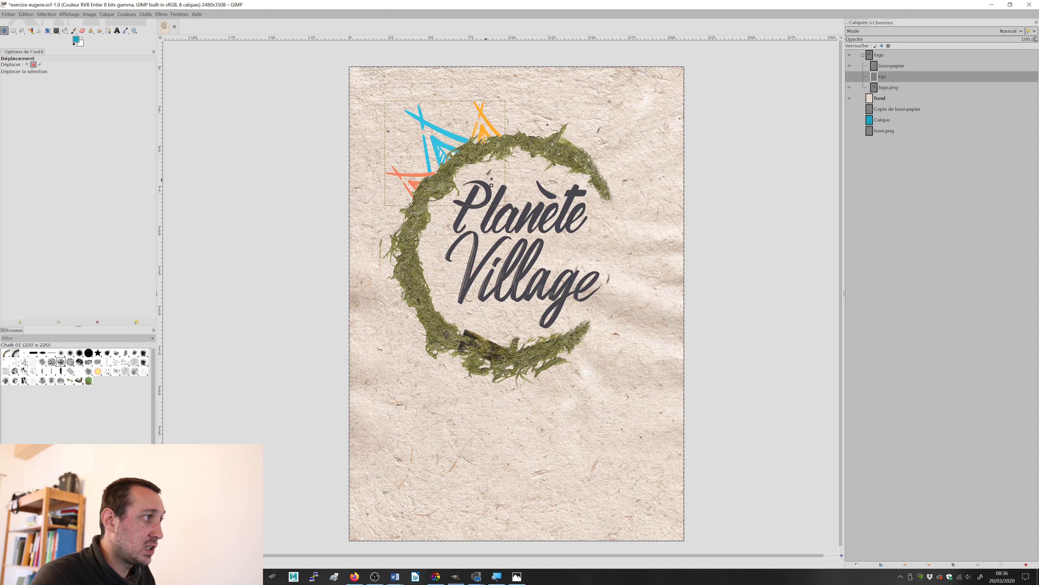
Step: Try successive blend modes on the tipi layer inside the logo group, from Effacer la couleur through Chroma LCh
click(874, 32)
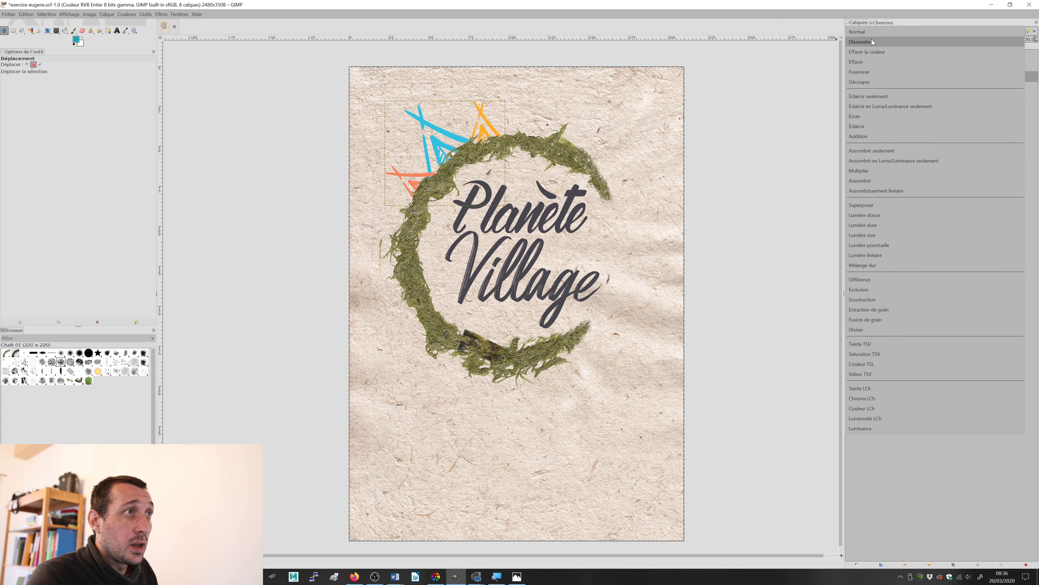
click(872, 41)
scroll(871, 29, down, 1)
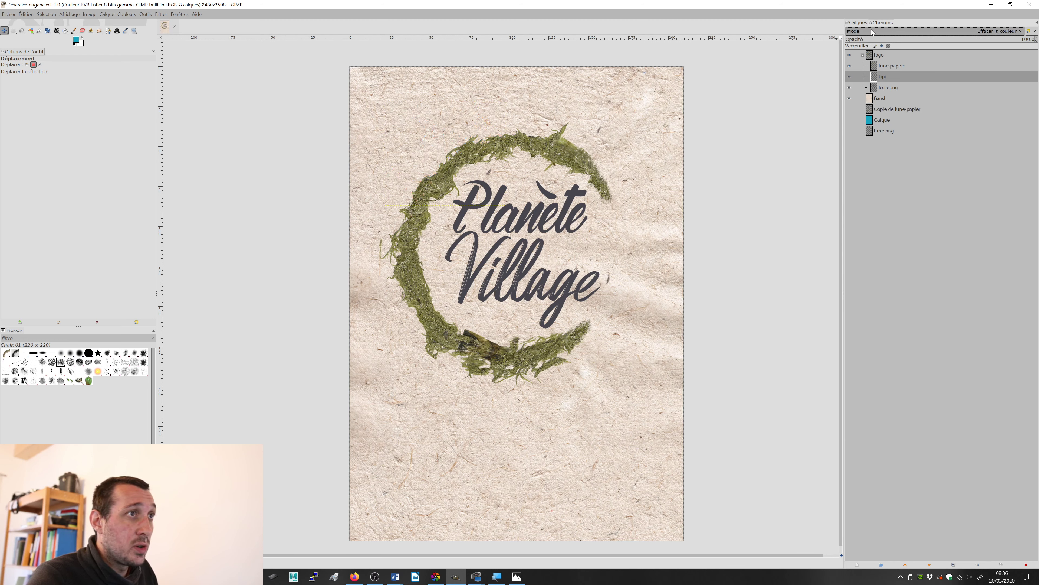
scroll(872, 29, down, 1)
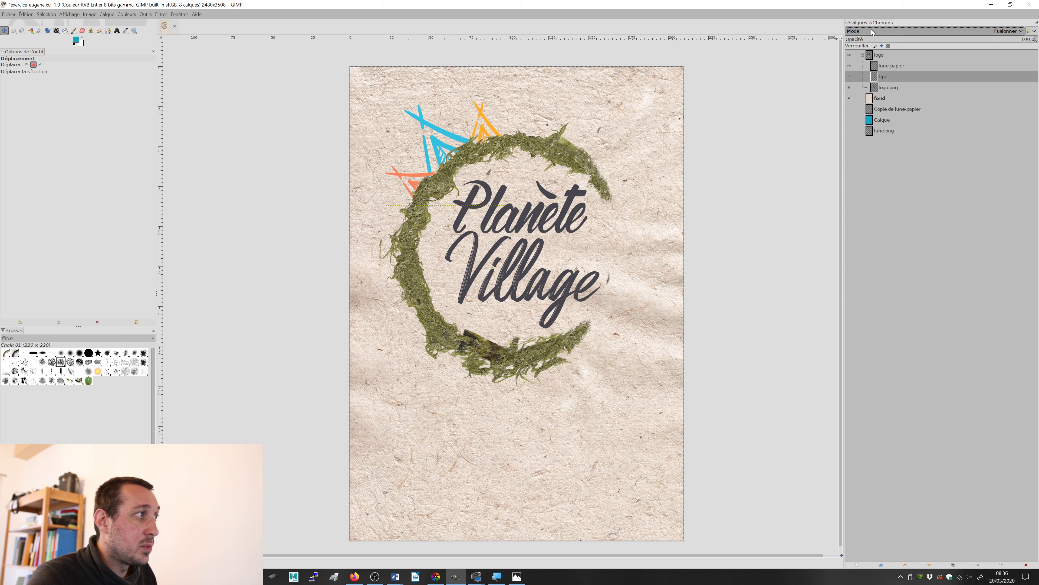
scroll(871, 31, down, 1)
scroll(871, 29, down, 3)
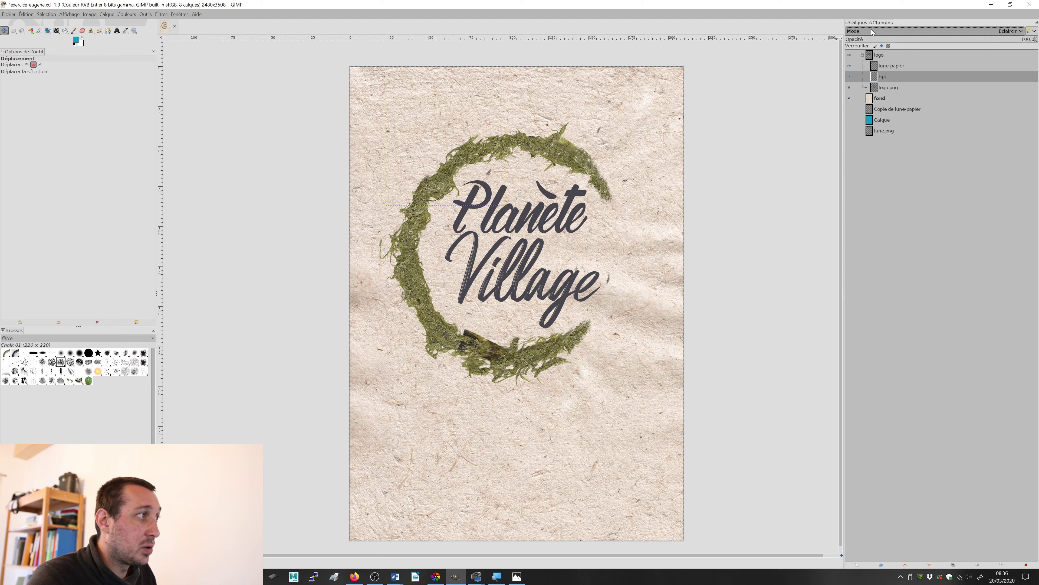
scroll(871, 29, down, 1)
scroll(871, 29, down, 1)
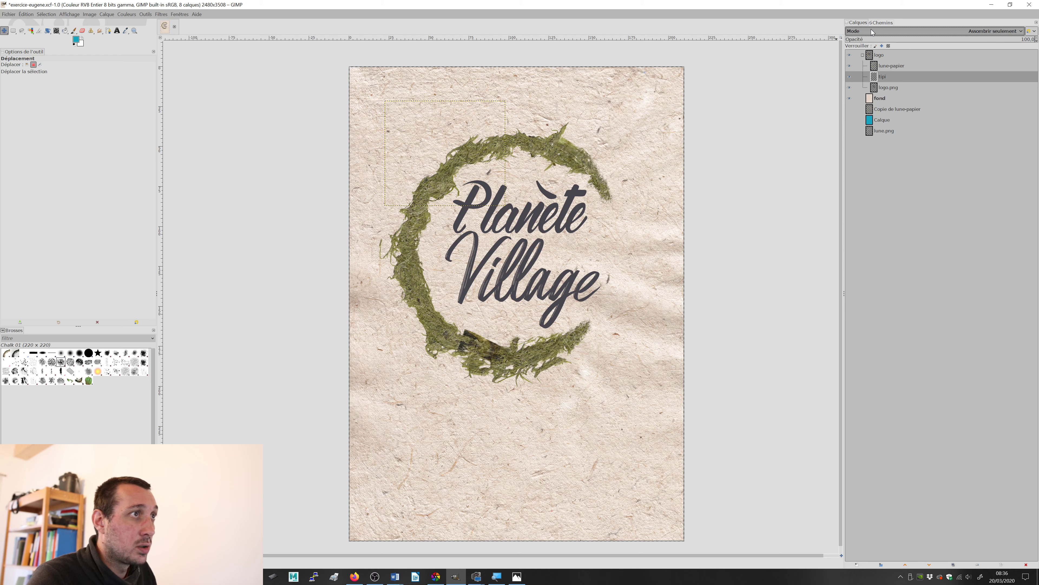
scroll(871, 29, down, 1)
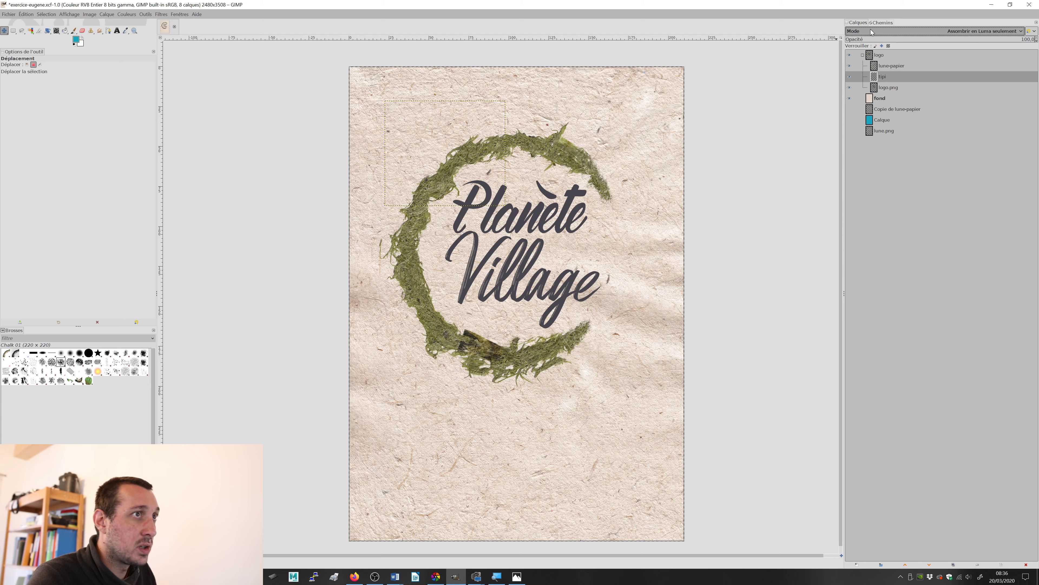
scroll(870, 29, down, 1)
scroll(871, 29, down, 8)
scroll(870, 28, down, 2)
scroll(871, 30, down, 7)
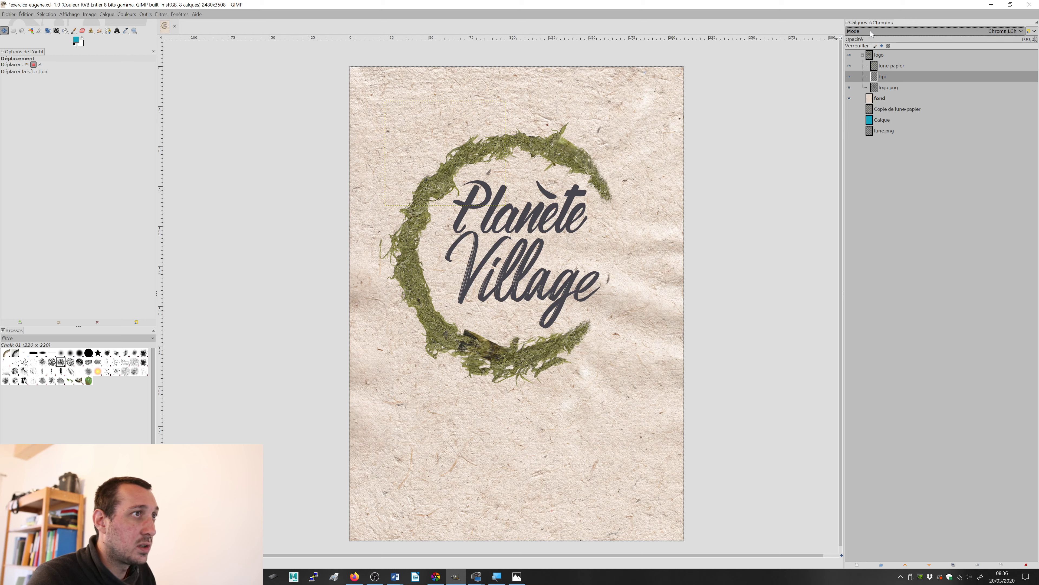
scroll(870, 31, up, 20)
scroll(869, 30, up, 2)
Step: Reset the tipi layer to Normal mode, try Assombrir seulement on it, and undo that mode change
click(870, 31)
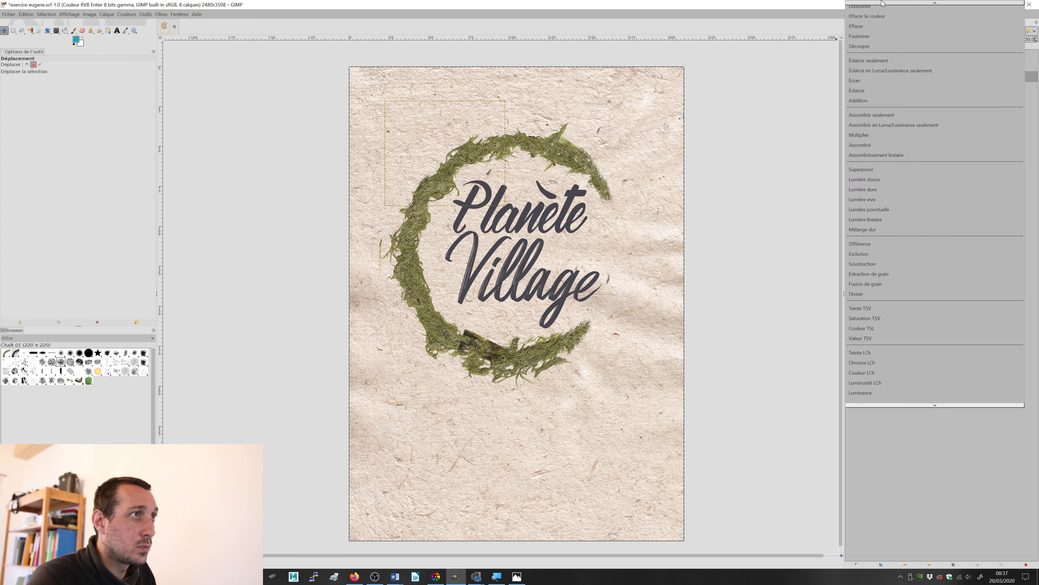
click(882, 7)
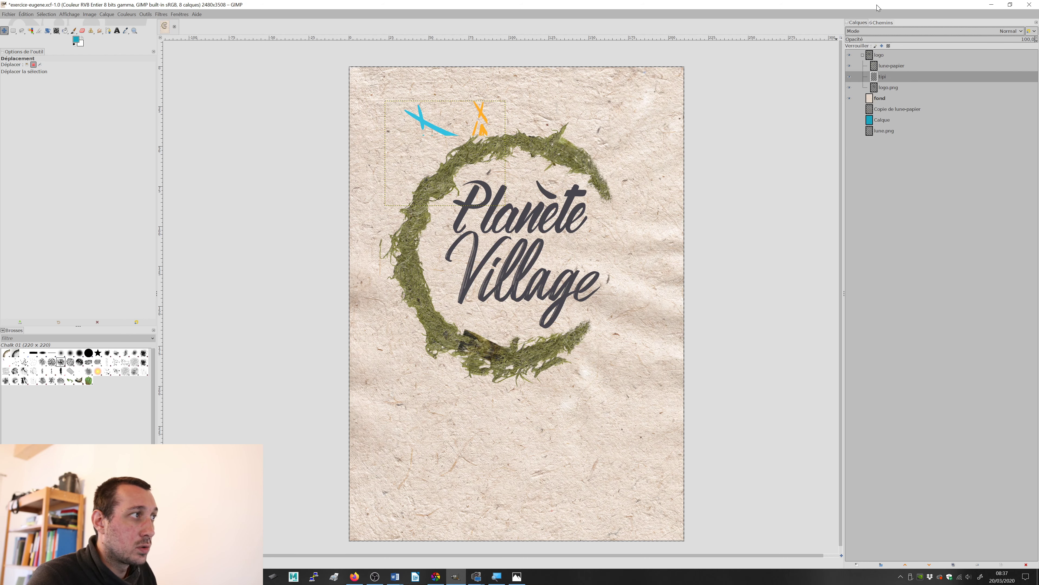
click(873, 31)
click(881, 148)
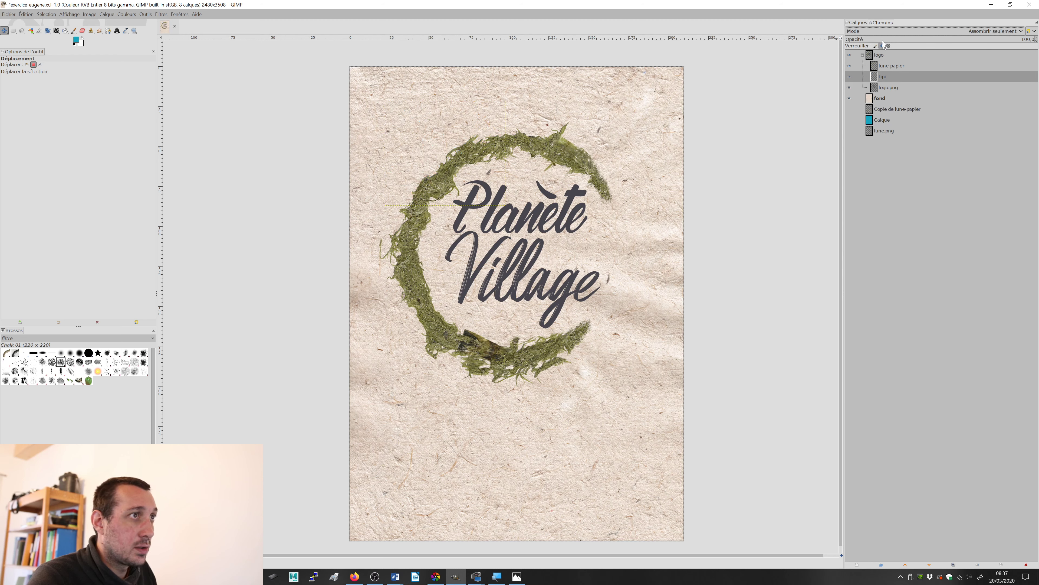
key(ctrl+z)
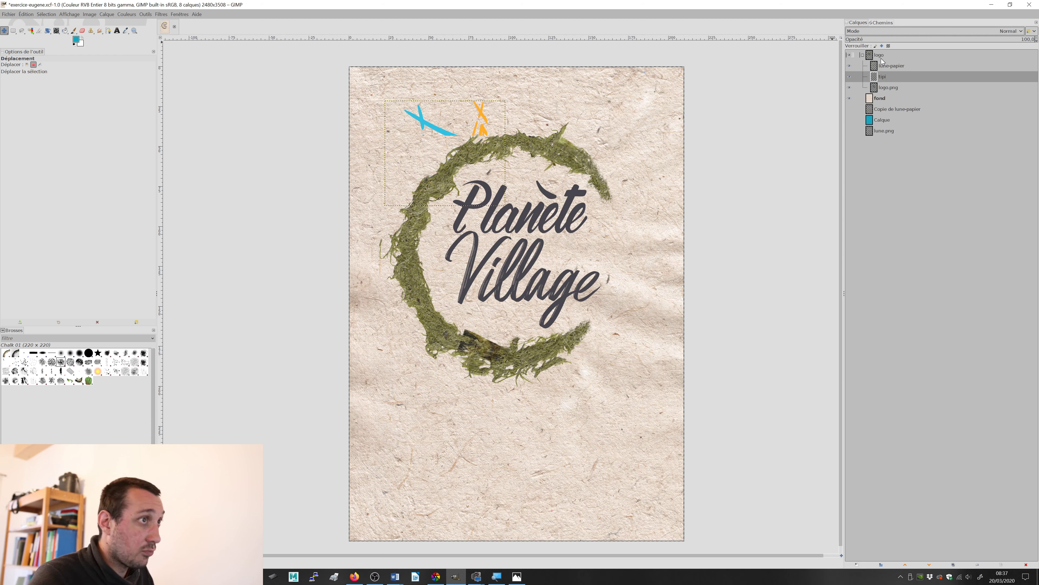
Step: Move the tipi layer out of the logo group to just above fond, compare blend modes, and set it to Assombrissement linéaire
drag(882, 76, 883, 96)
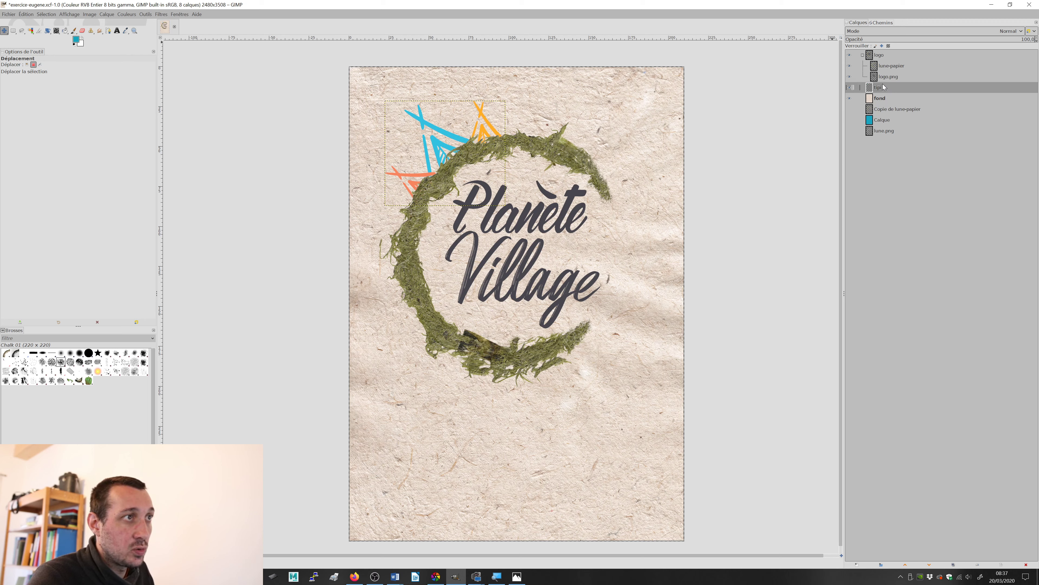
click(906, 28)
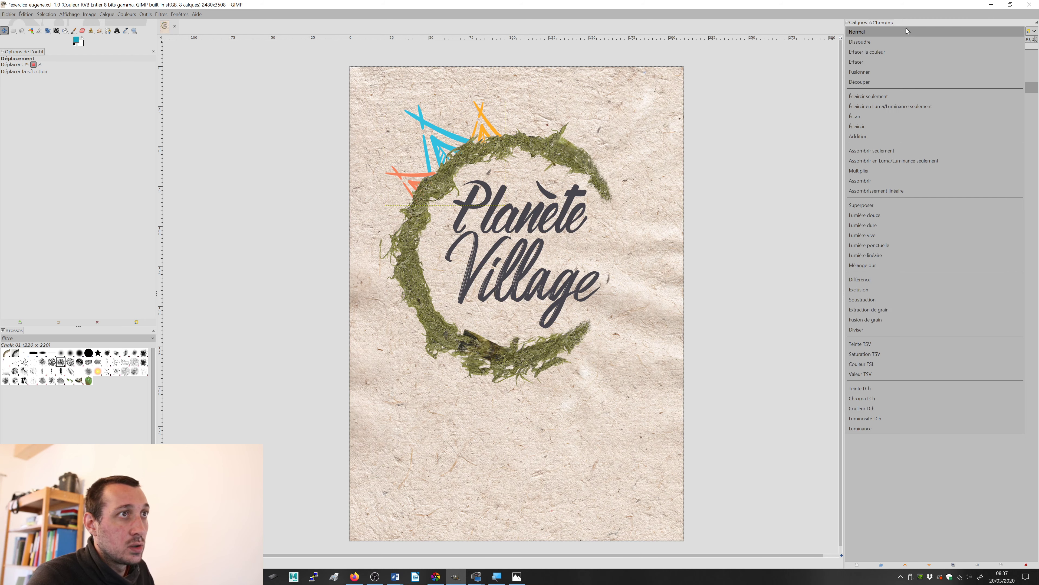
click(883, 49)
scroll(867, 30, down, 3)
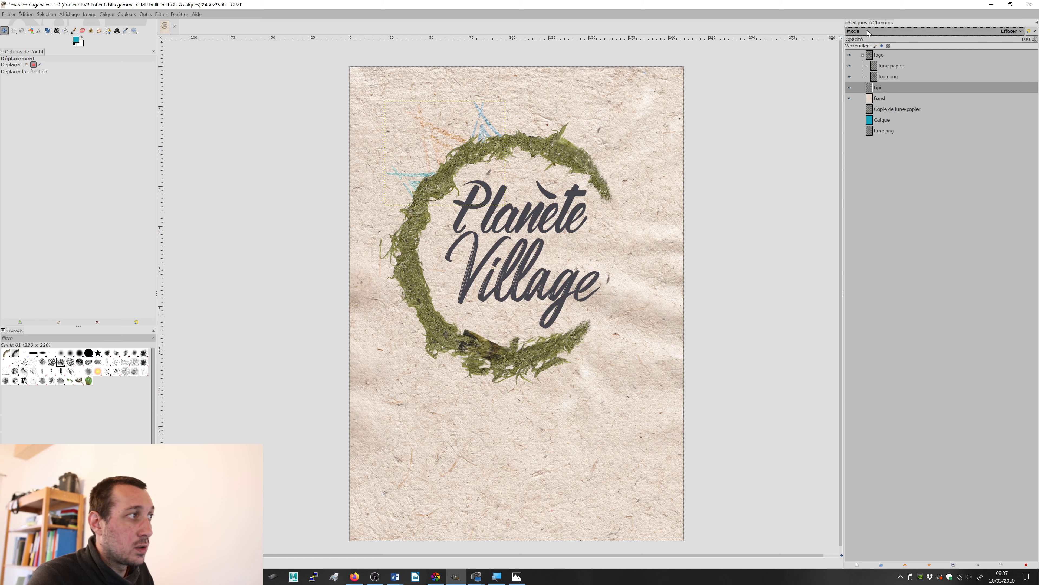
scroll(867, 30, down, 4)
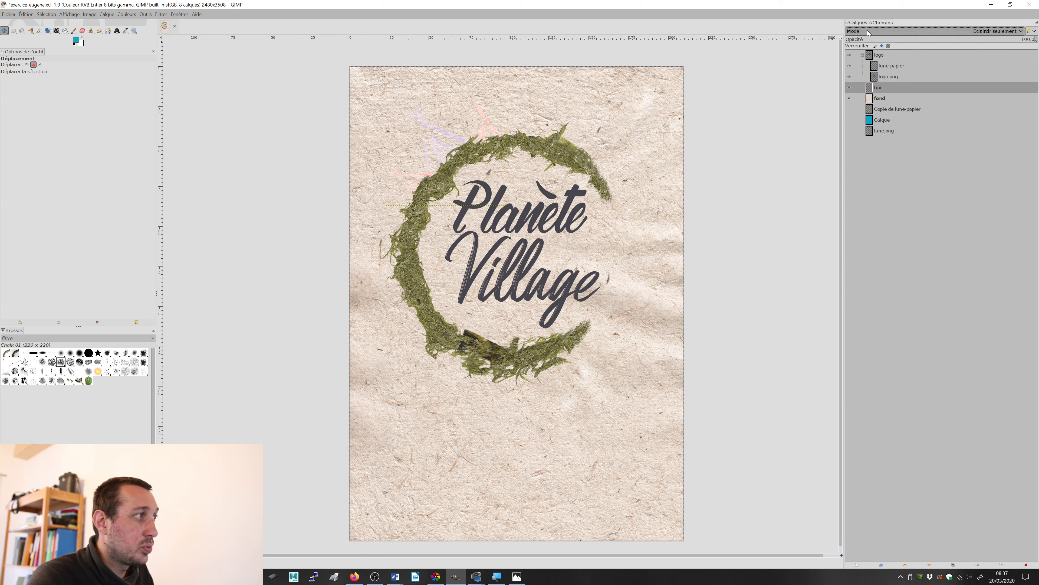
scroll(867, 30, down, 4)
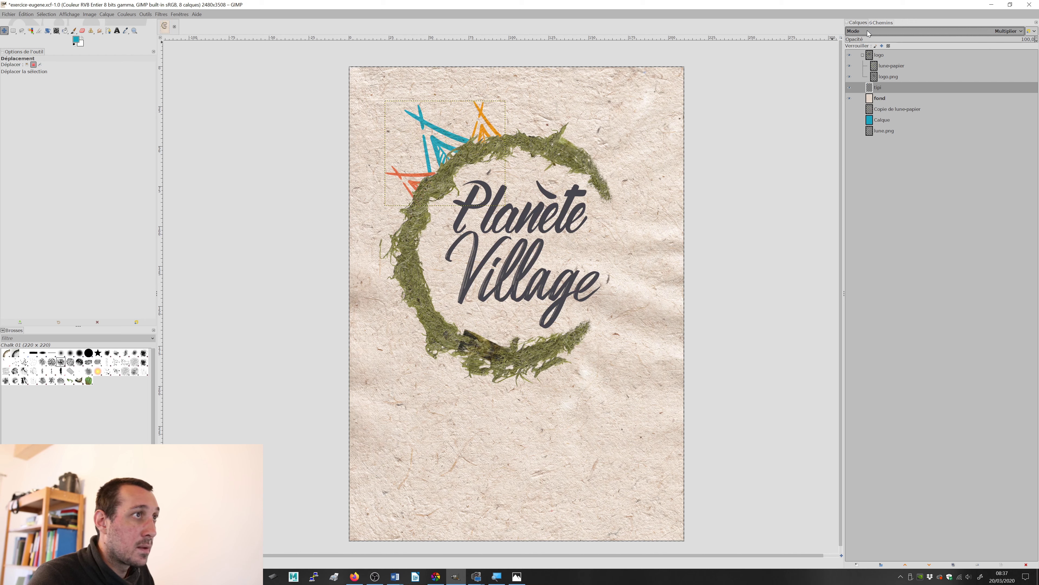
scroll(867, 31, down, 2)
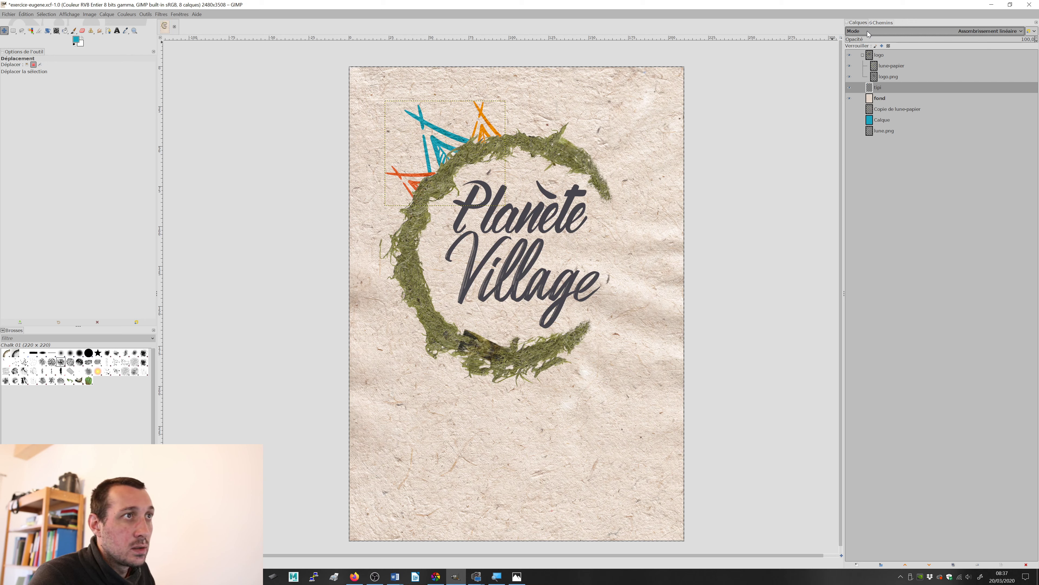
scroll(867, 31, down, 3)
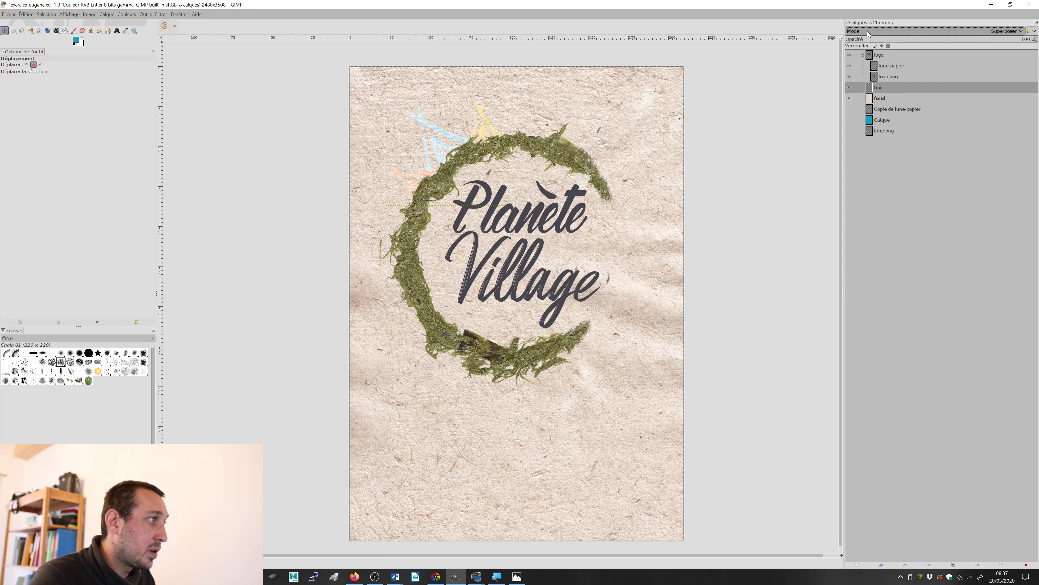
scroll(867, 30, down, 1)
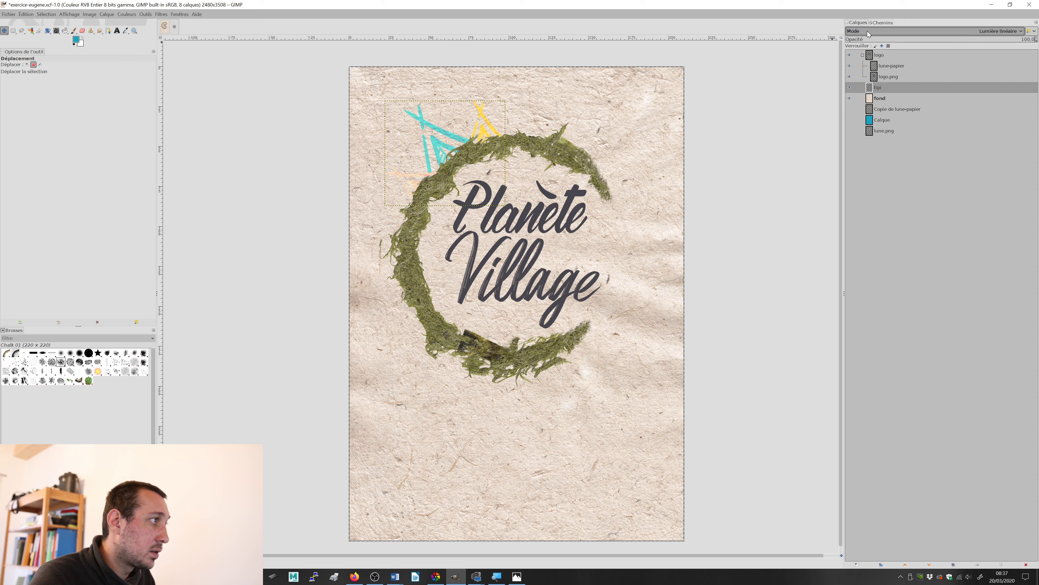
scroll(867, 31, down, 5)
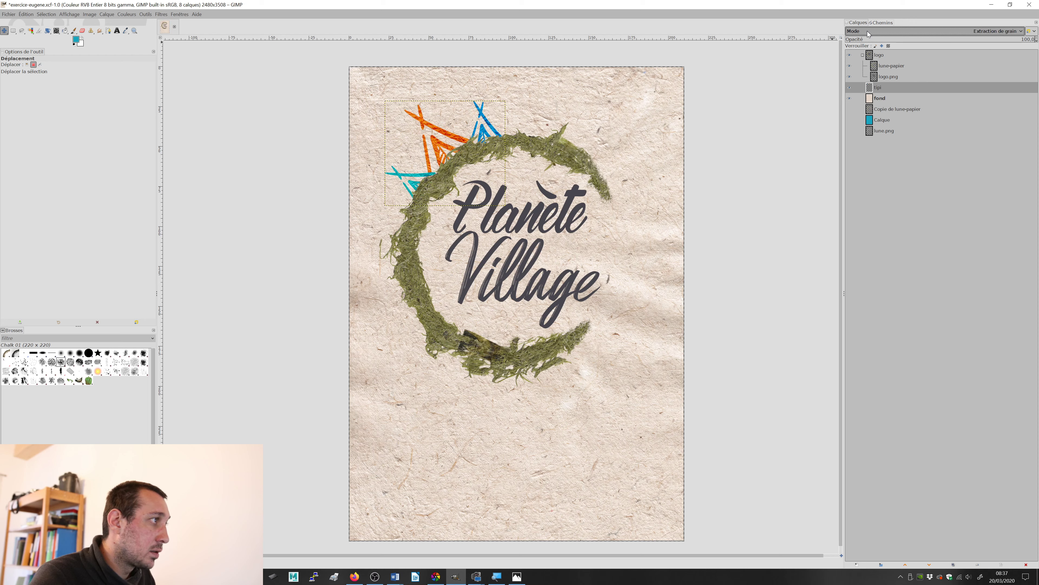
scroll(867, 30, down, 4)
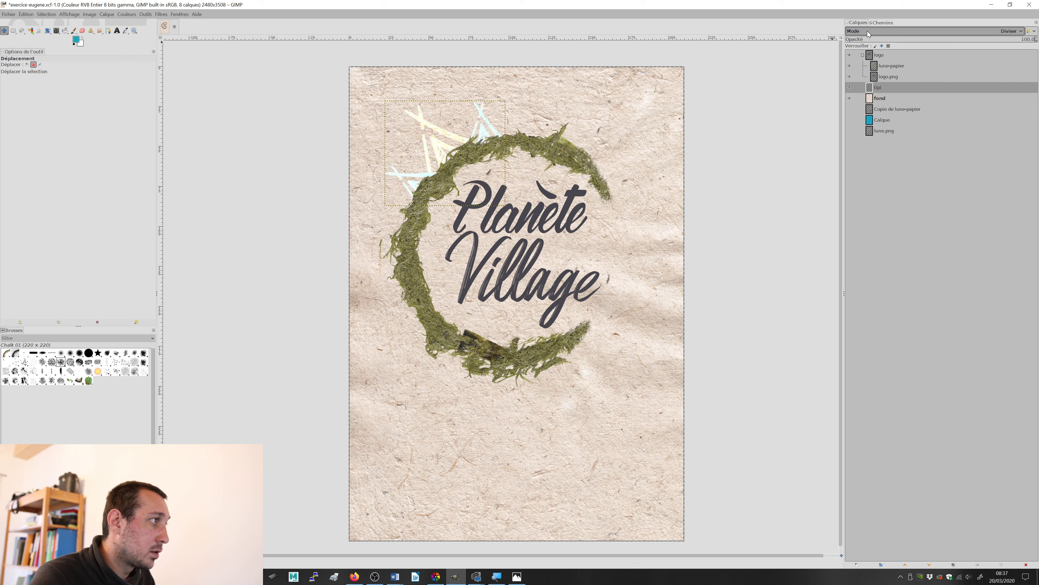
scroll(867, 31, down, 3)
scroll(867, 31, down, 4)
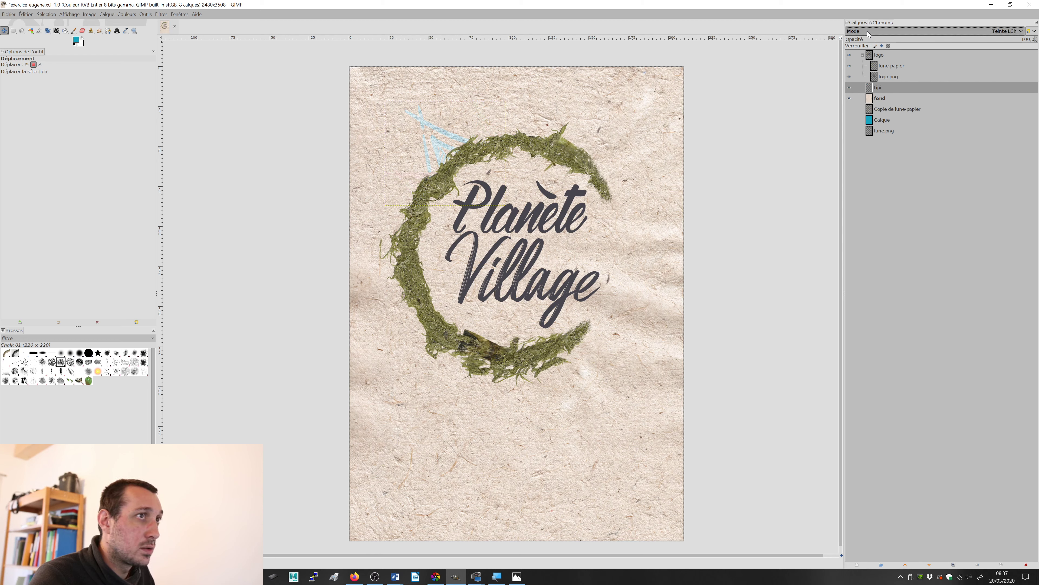
scroll(868, 30, up, 10)
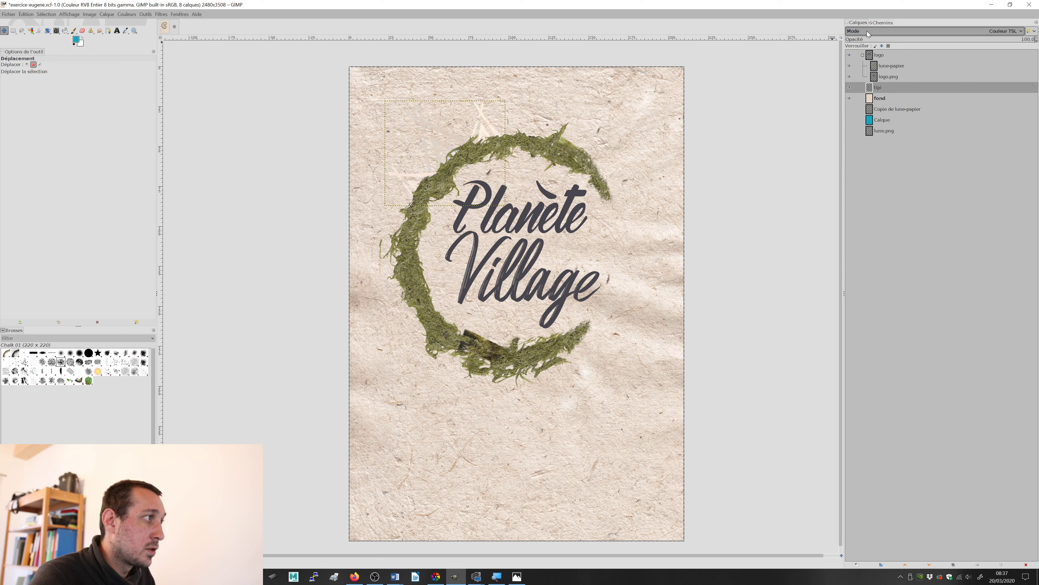
scroll(867, 31, up, 2)
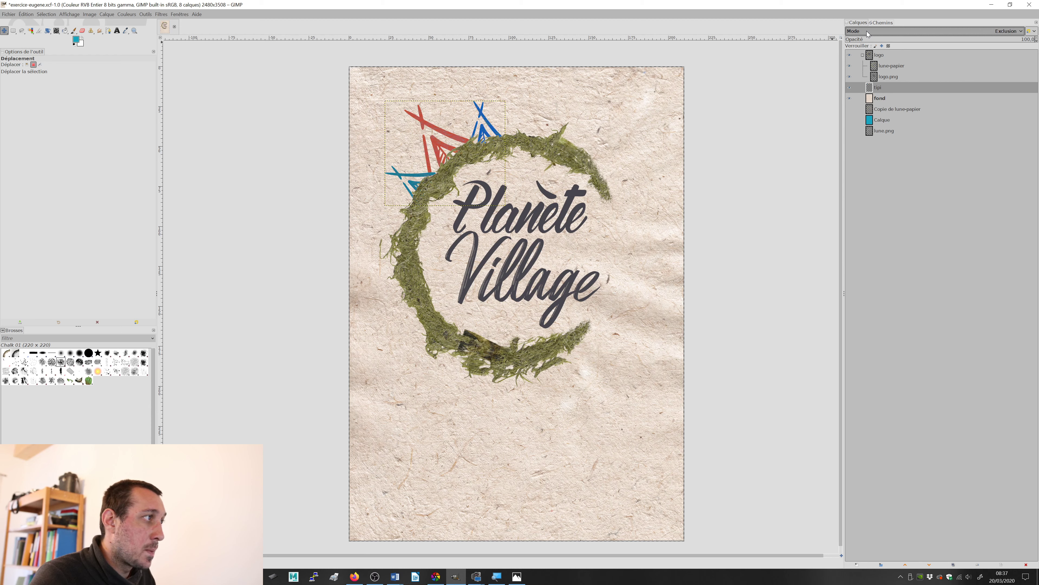
scroll(866, 30, up, 3)
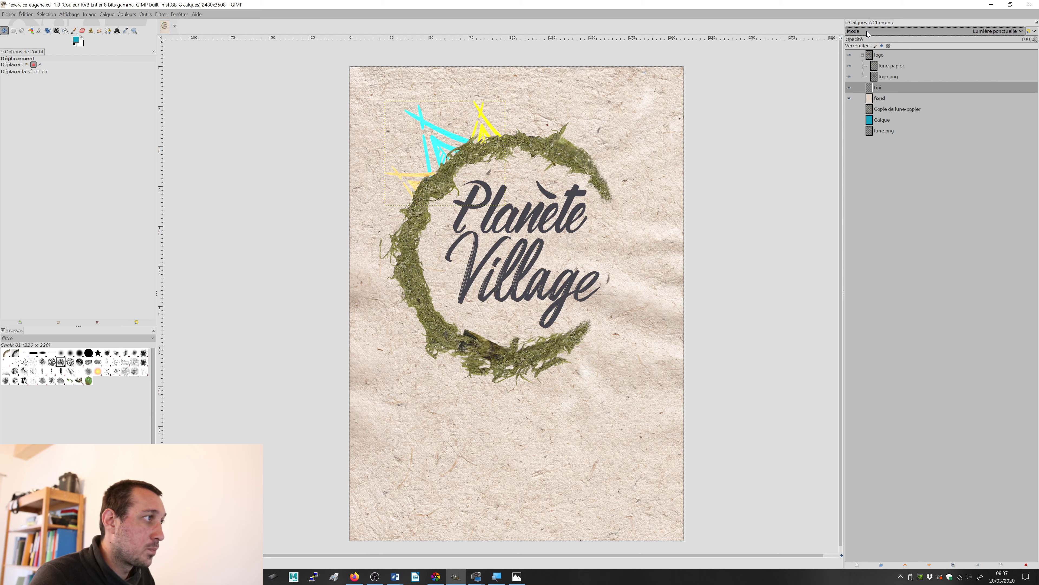
scroll(866, 30, up, 3)
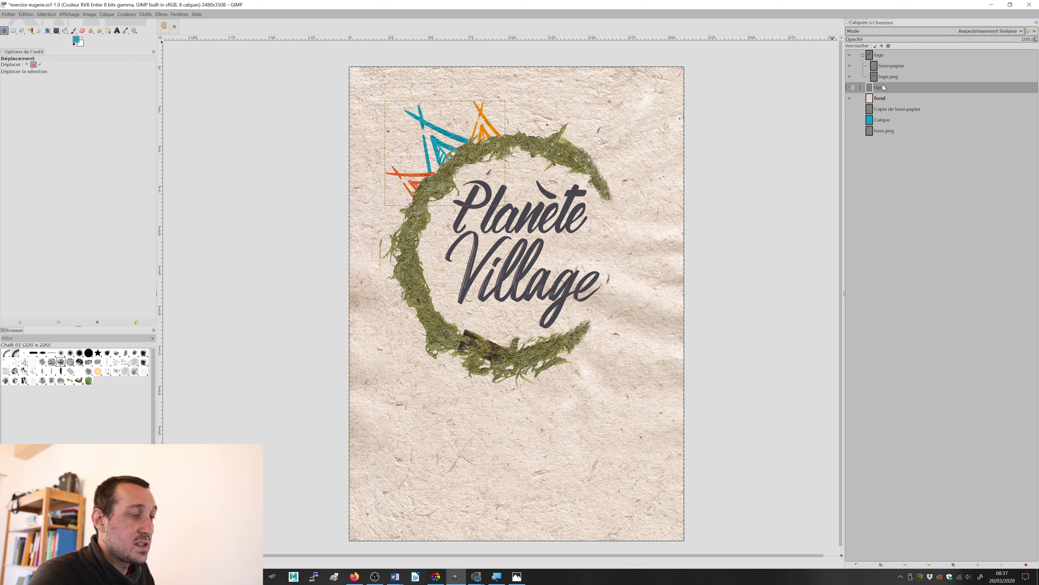
Step: Try the tipi layer inside the logo group below lune-papier and below logo.png, toggle its visibility, and return it above fond
mouse_move(883, 89)
mouse_down()
mouse_move(882, 56)
mouse_move(889, 83)
mouse_up()
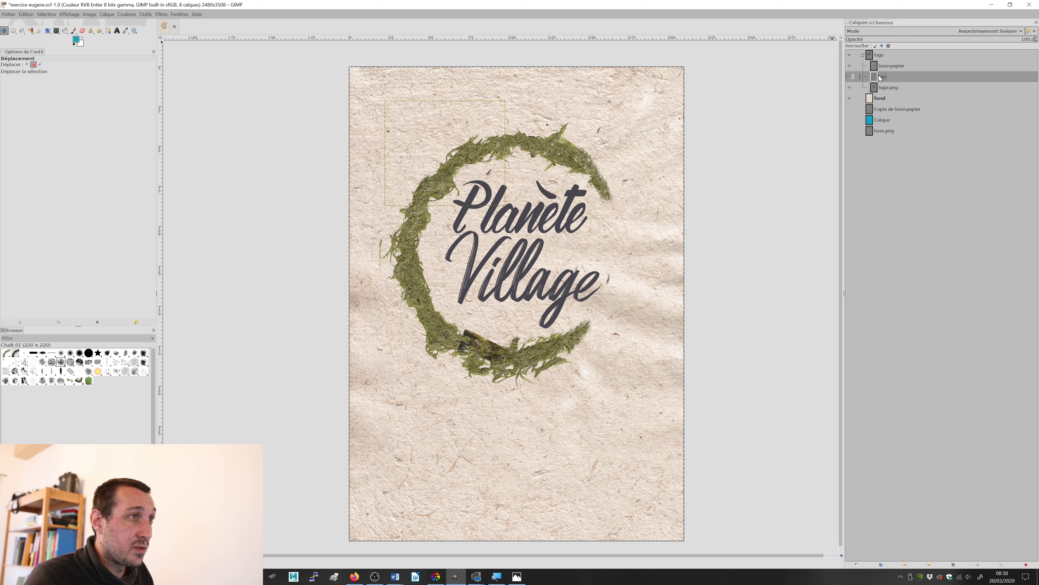
drag(885, 89, 888, 93)
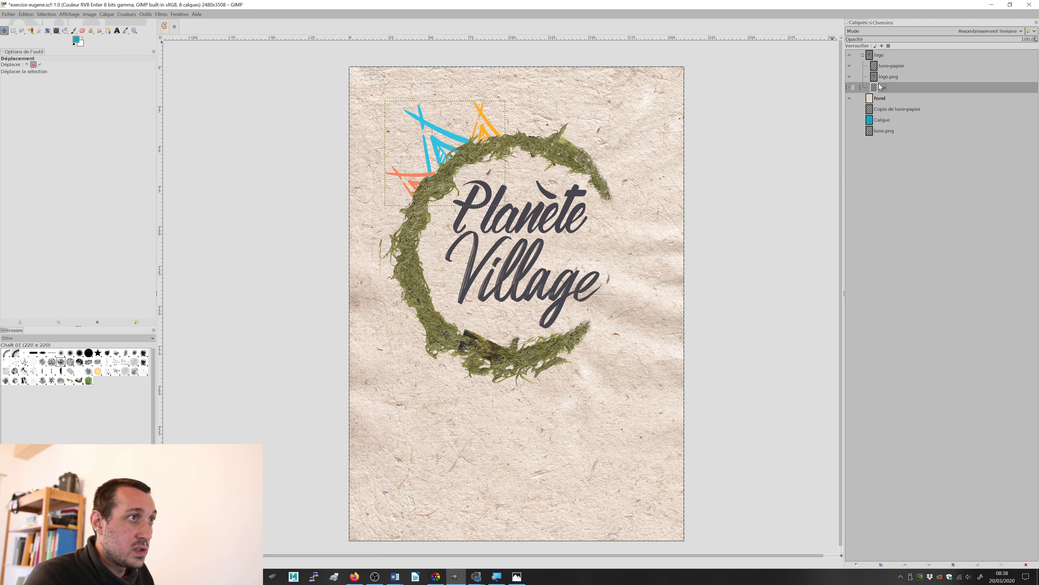
click(868, 58)
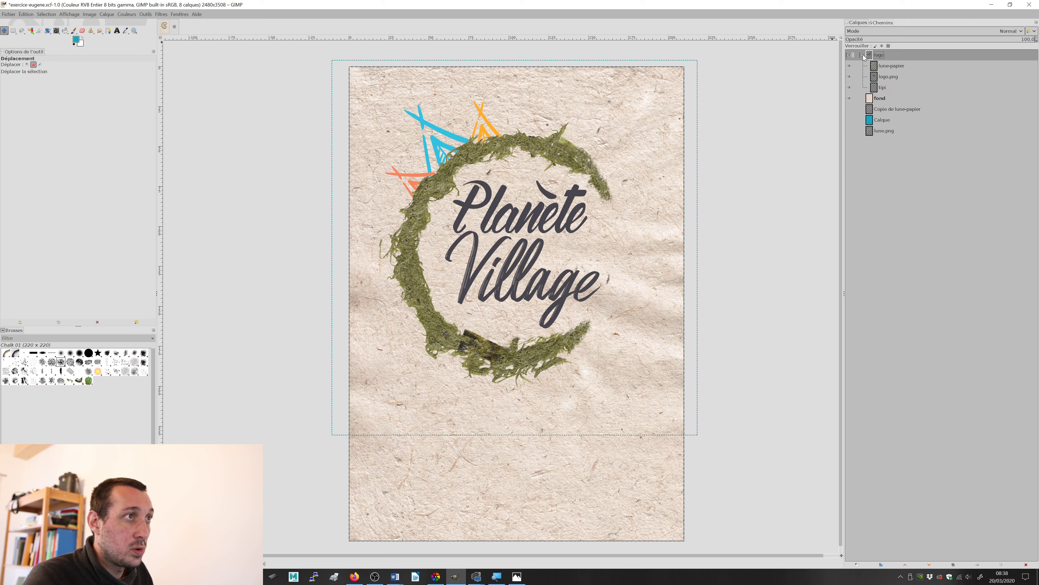
click(863, 55)
click(863, 56)
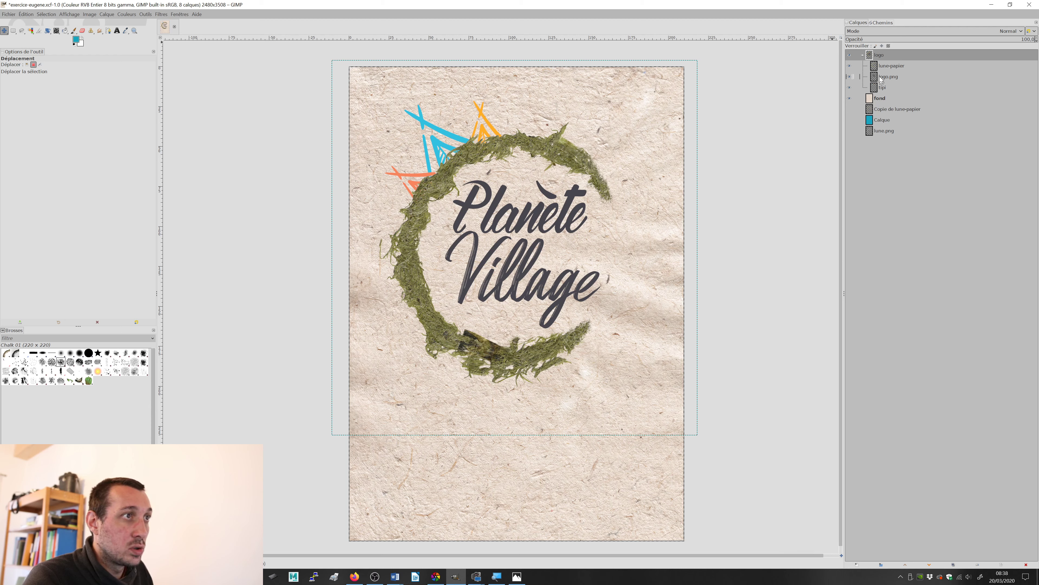
click(849, 87)
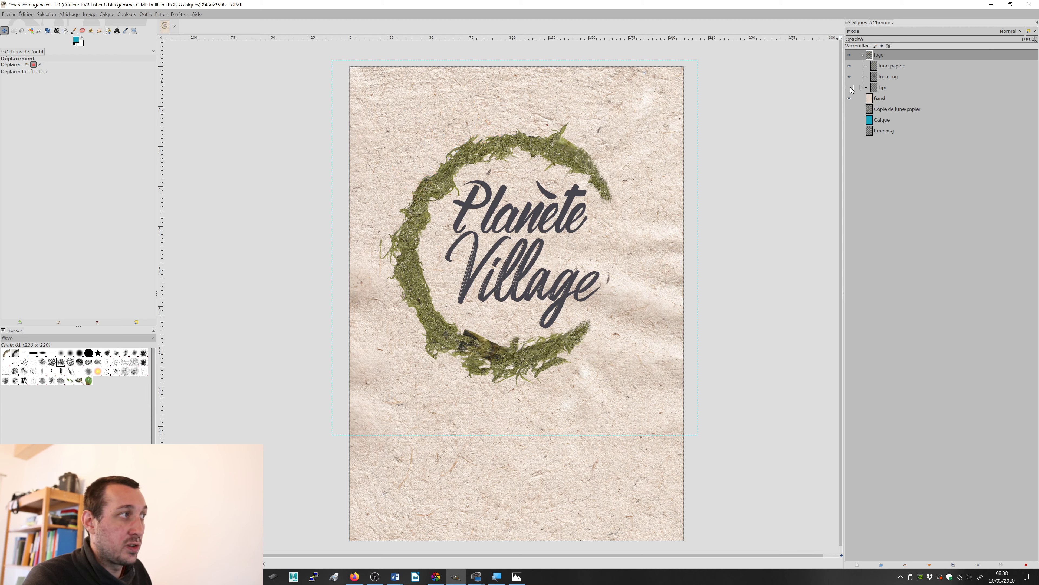
click(849, 87)
drag(882, 91, 882, 94)
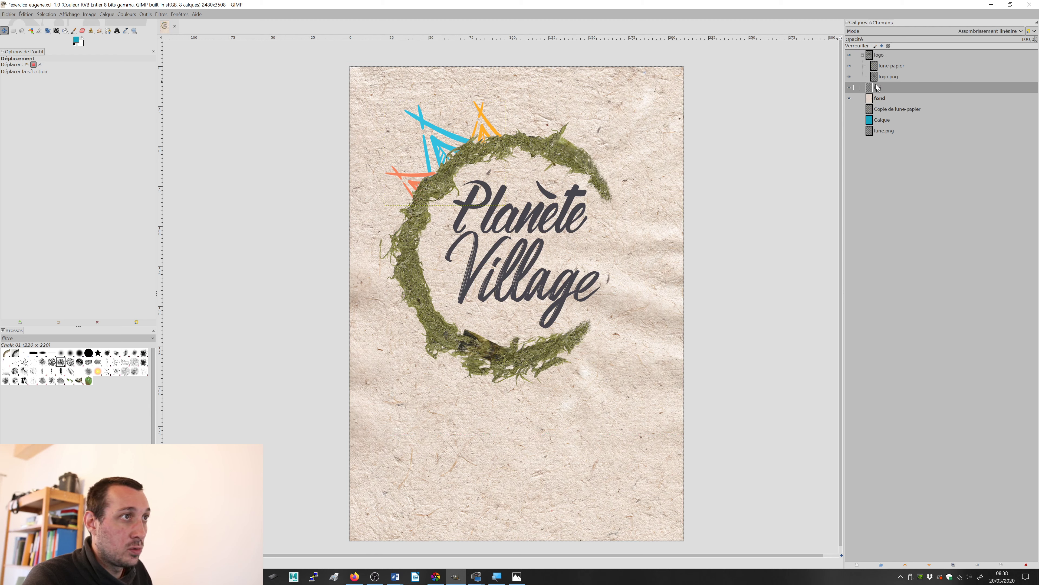
Step: Collapse the logo group in the layer stack and toggle its visibility off and on
click(862, 55)
click(849, 55)
click(849, 55)
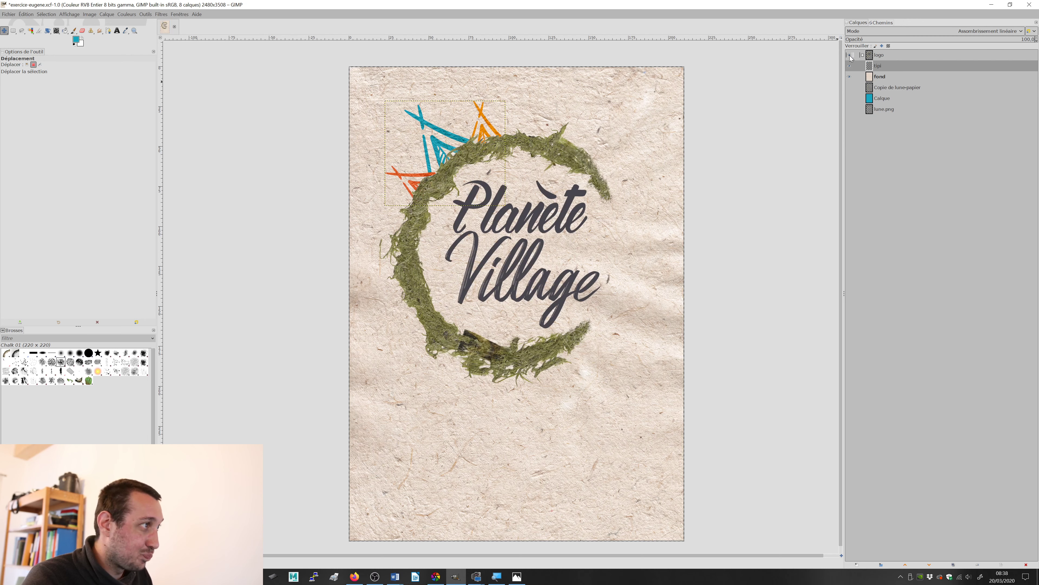
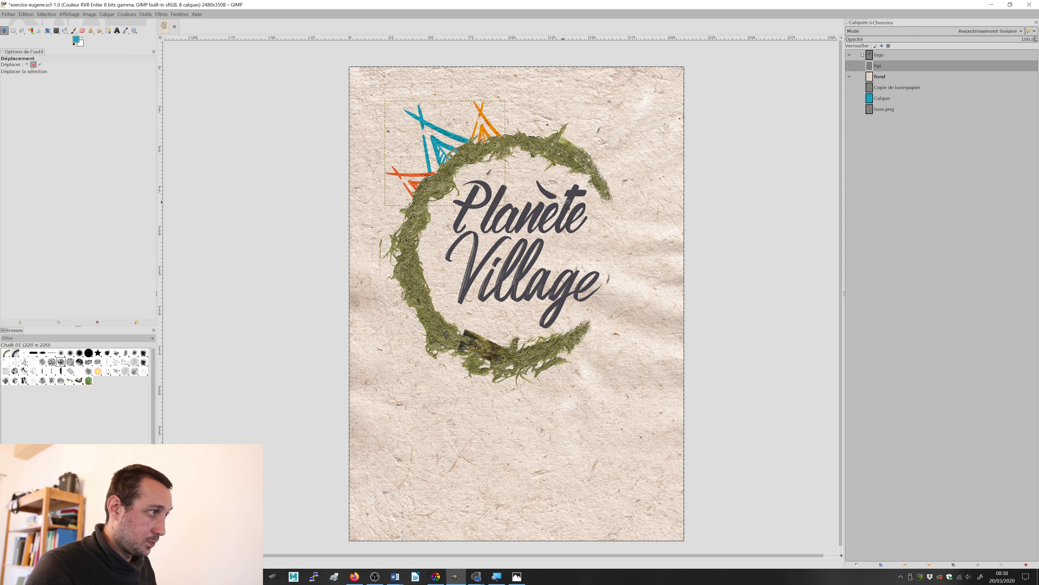
Step: Check test.jpg, then install the Hibrush_DEMO.ttf font from the Atelier-multimedia001 folder, close its preview, and return to the poster in GIMP
key(alt+Tab)
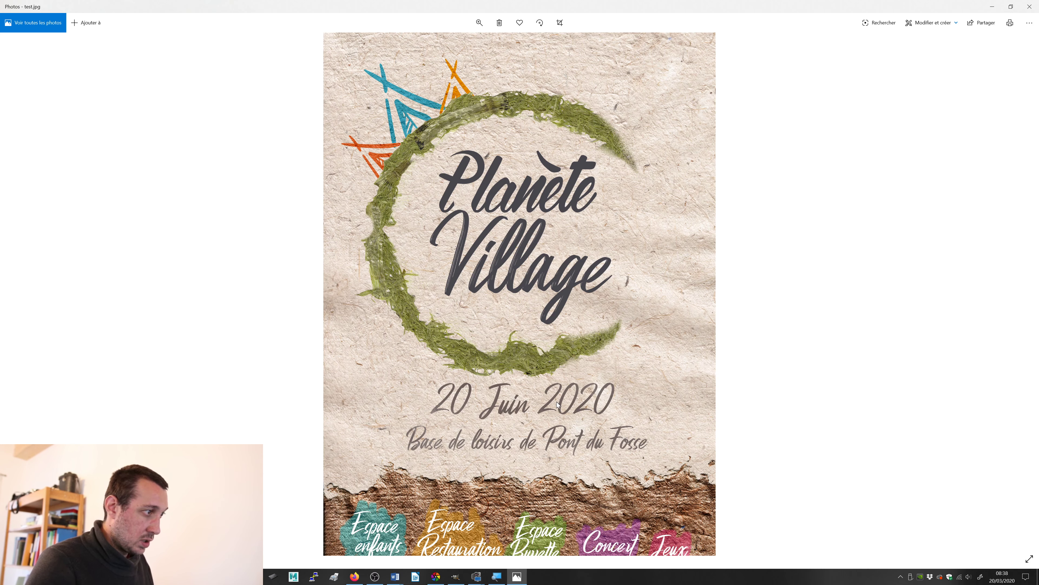
key(alt+Tab)
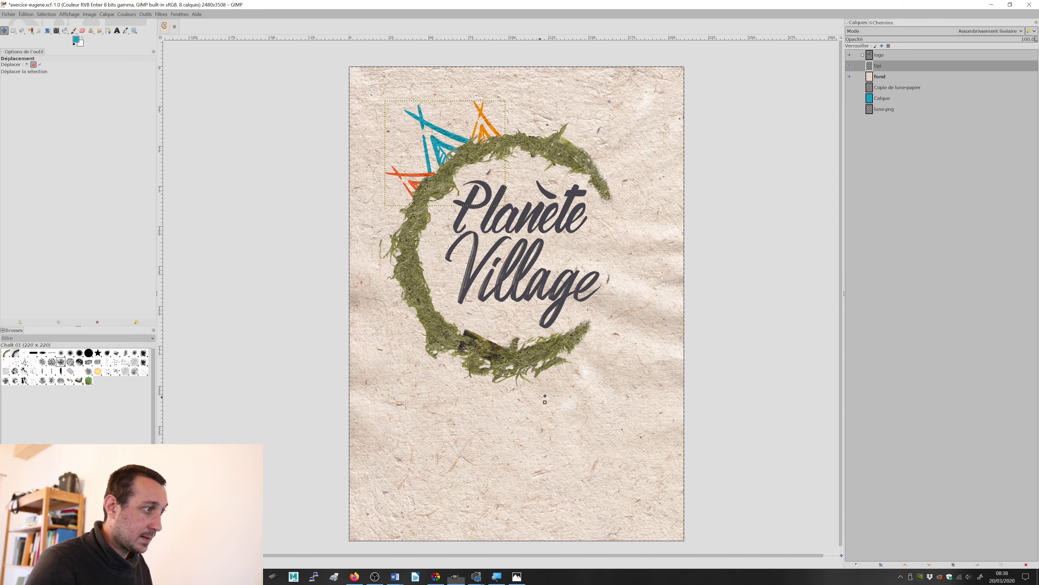
key(alt+Tab)
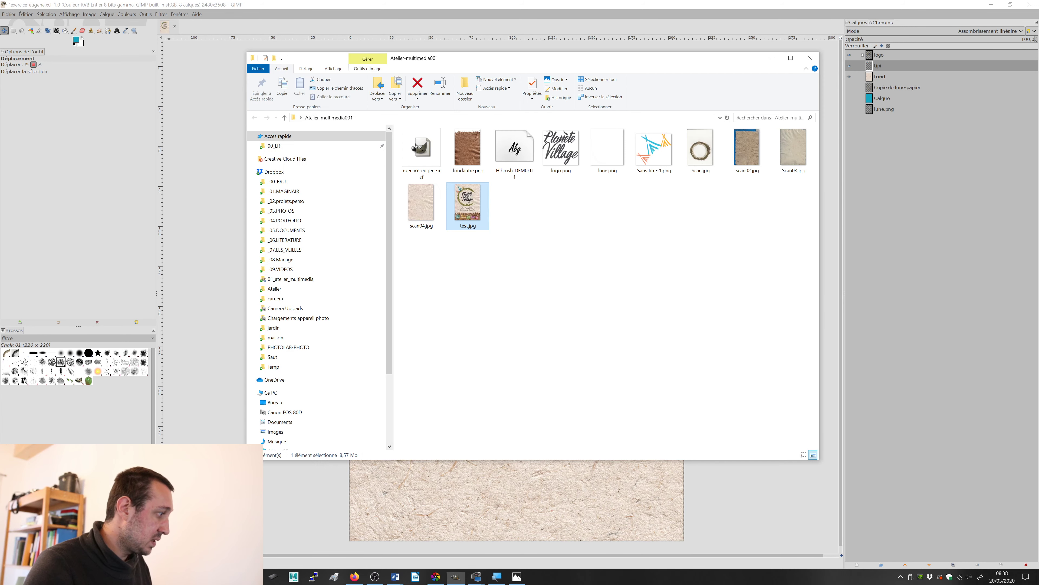
click(547, 298)
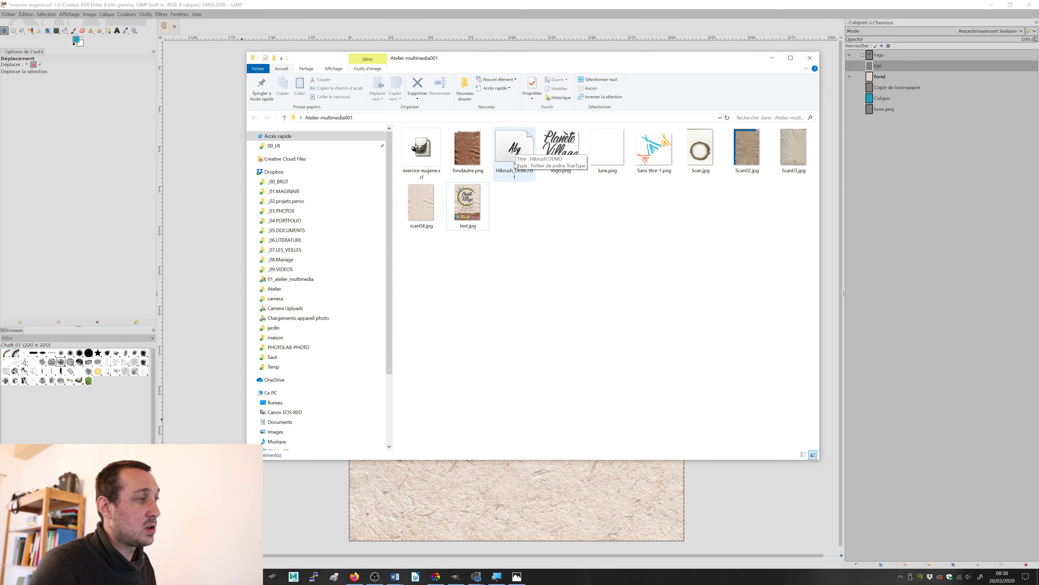
double_click(514, 150)
drag(451, 154, 486, 114)
click(206, 115)
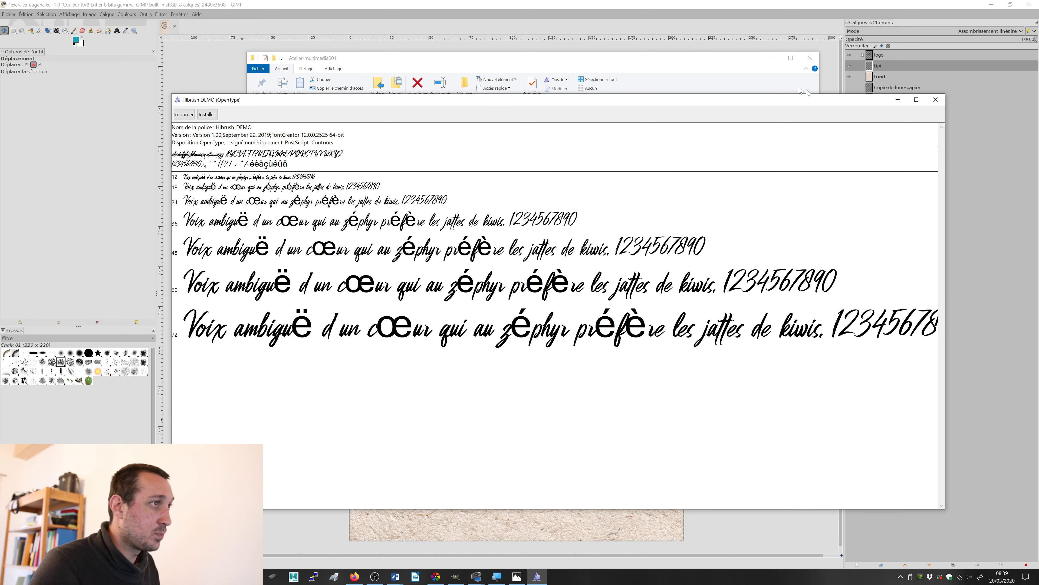
click(936, 100)
click(813, 4)
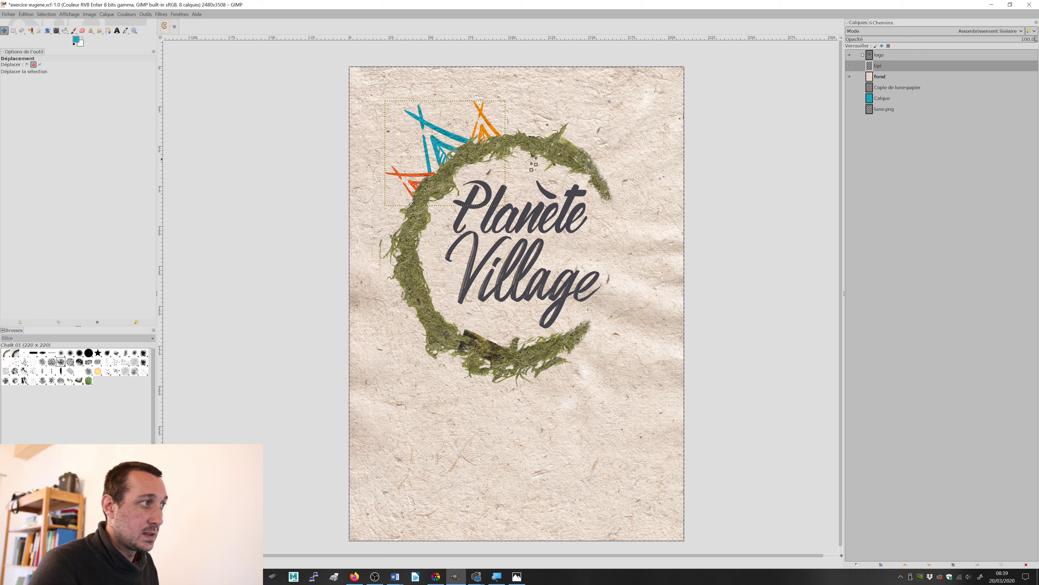
Step: Draw a wide text frame below the grass crescent and enter "20 Juin 2020", using test.jpg as the reference
click(884, 87)
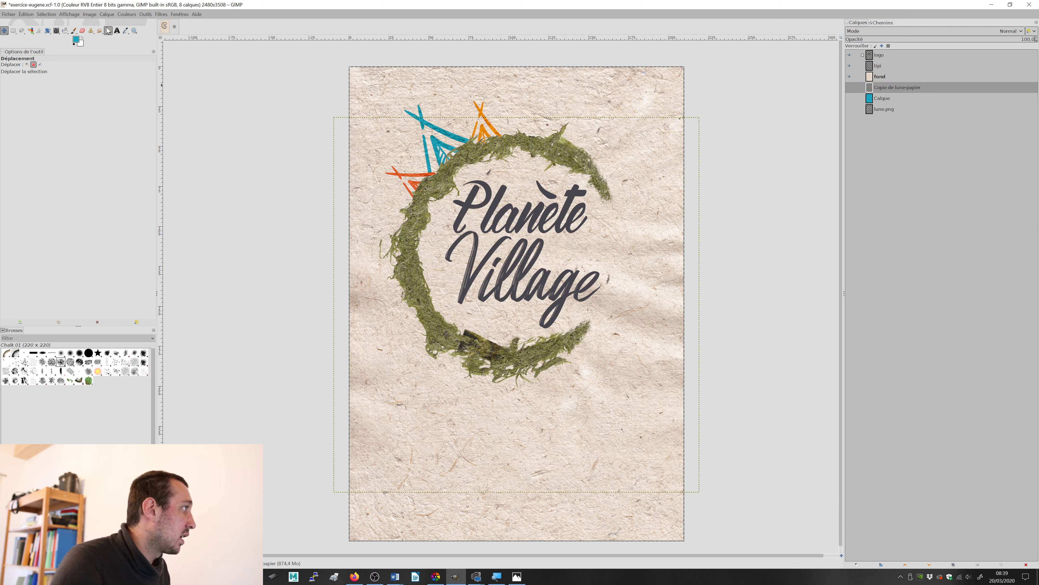
click(115, 29)
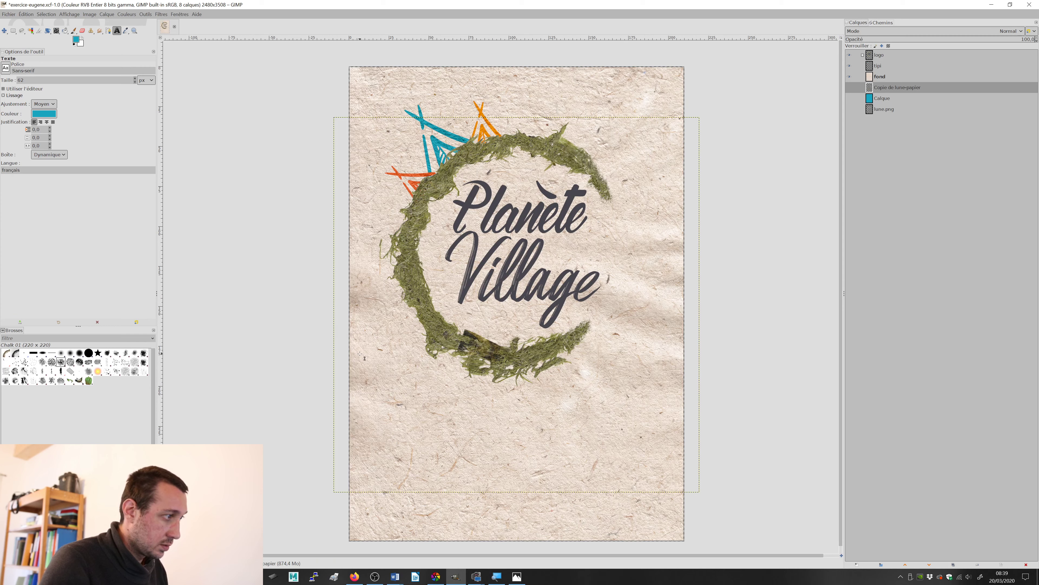
drag(382, 389, 671, 483)
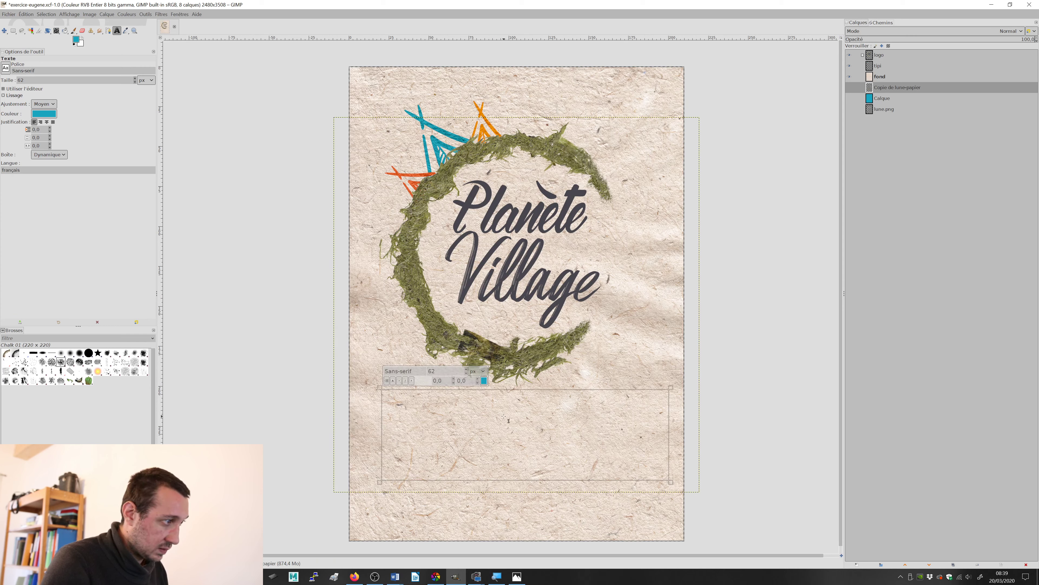
key(alt+Tab)
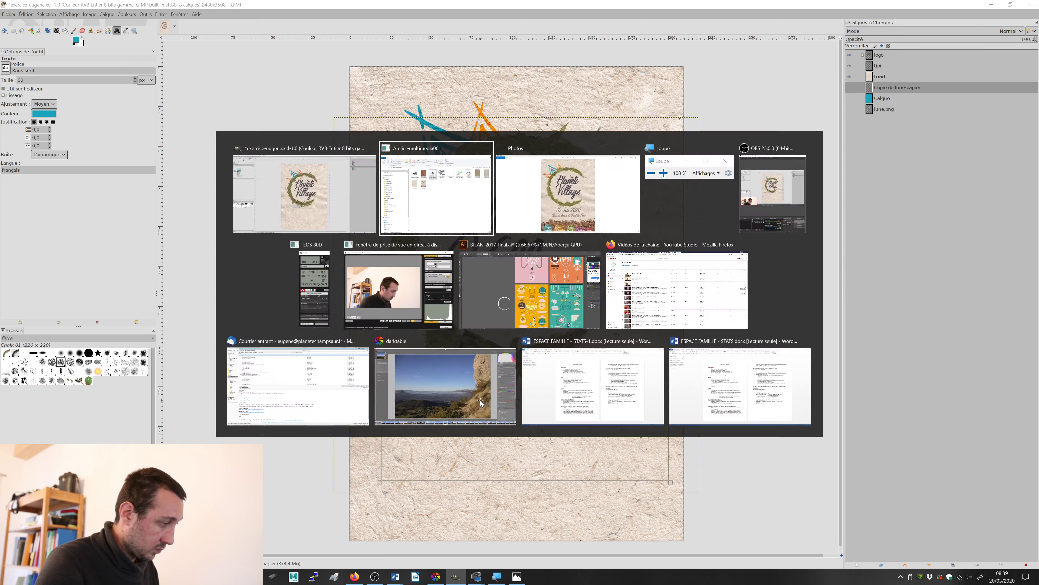
key(alt+Tab)
key(alt+Tab)
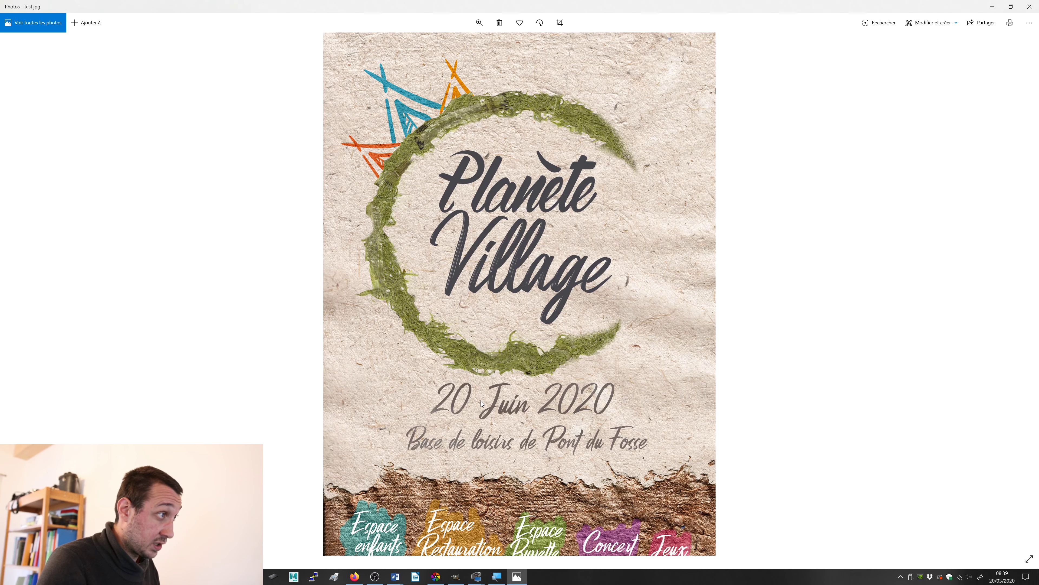
key(alt+Tab)
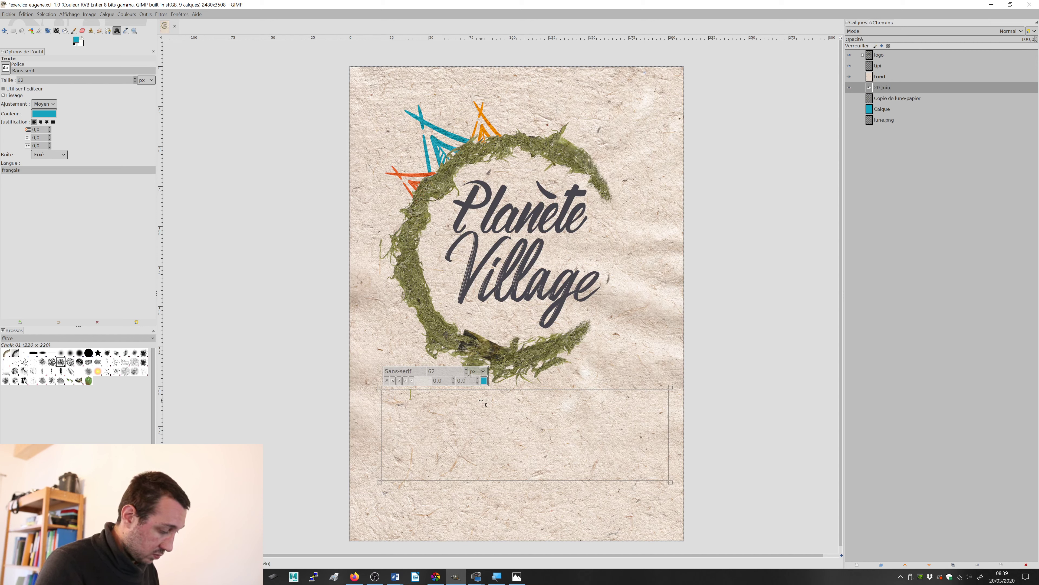
text(020)
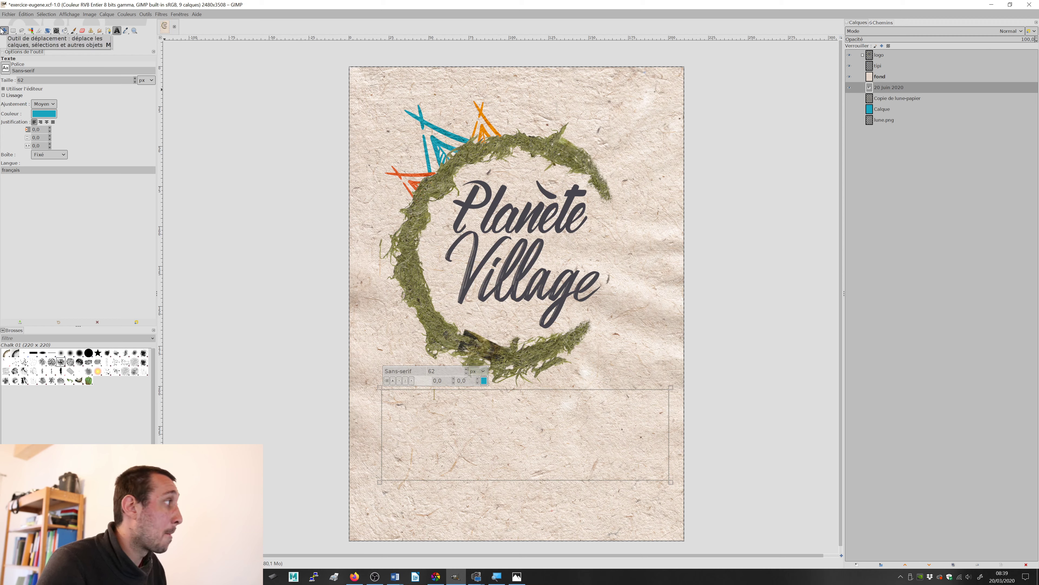
Step: Move the "20 Juin 2020" text layer to just above fond in the layer stack
click(8, 31)
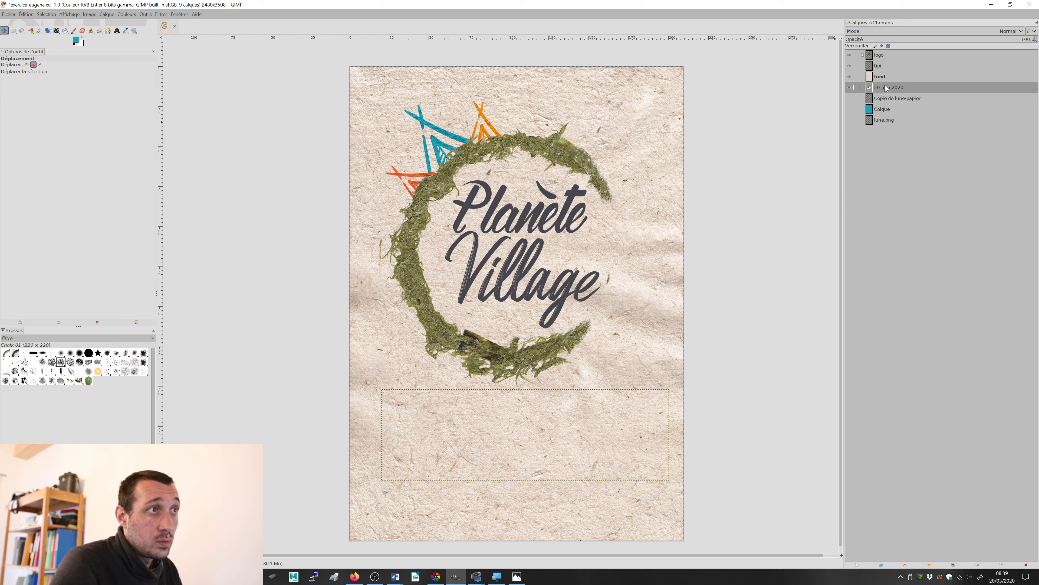
drag(890, 92, 881, 77)
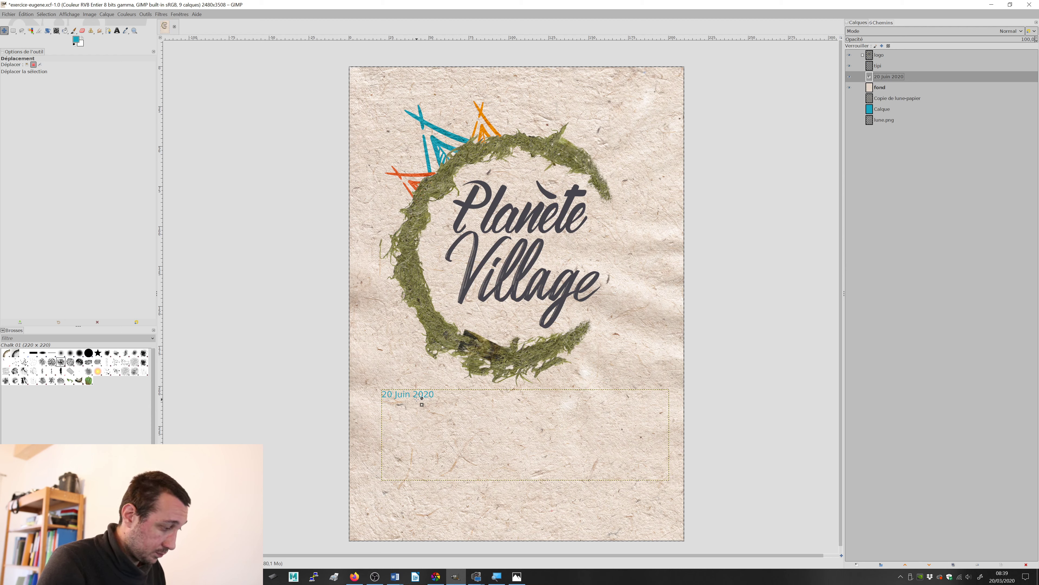
scroll(426, 395, up, 2)
scroll(422, 404, up, 2)
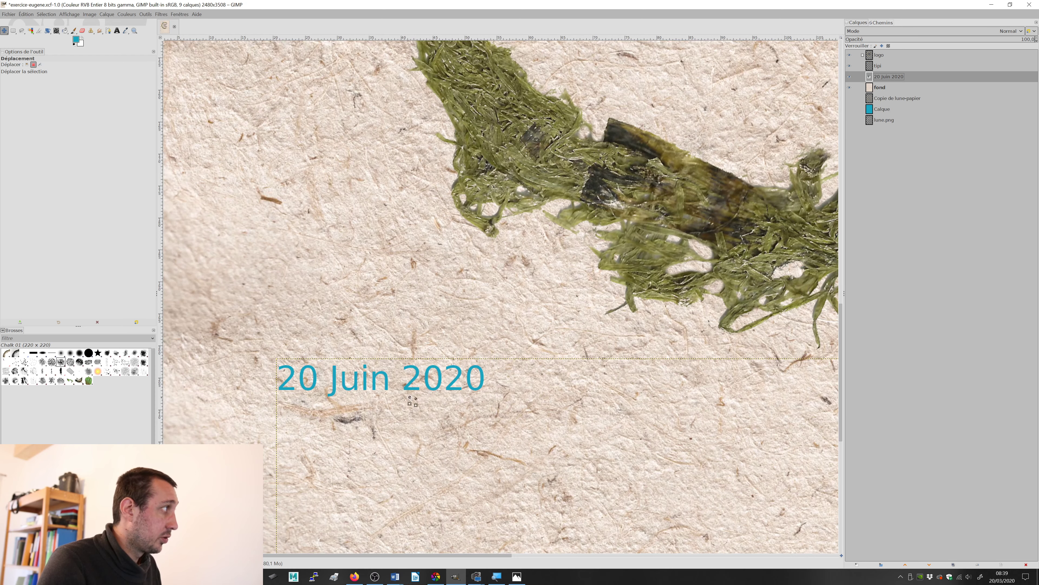
Step: Add a second line reading "Base de loisirs de Pont du Fosse" below the date in the same text frame
click(117, 30)
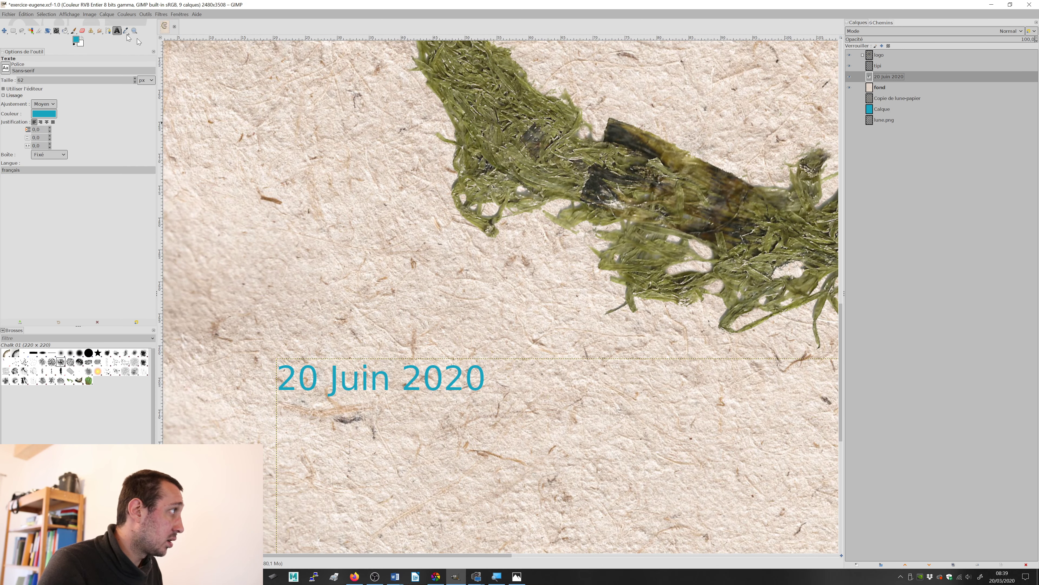
click(484, 383)
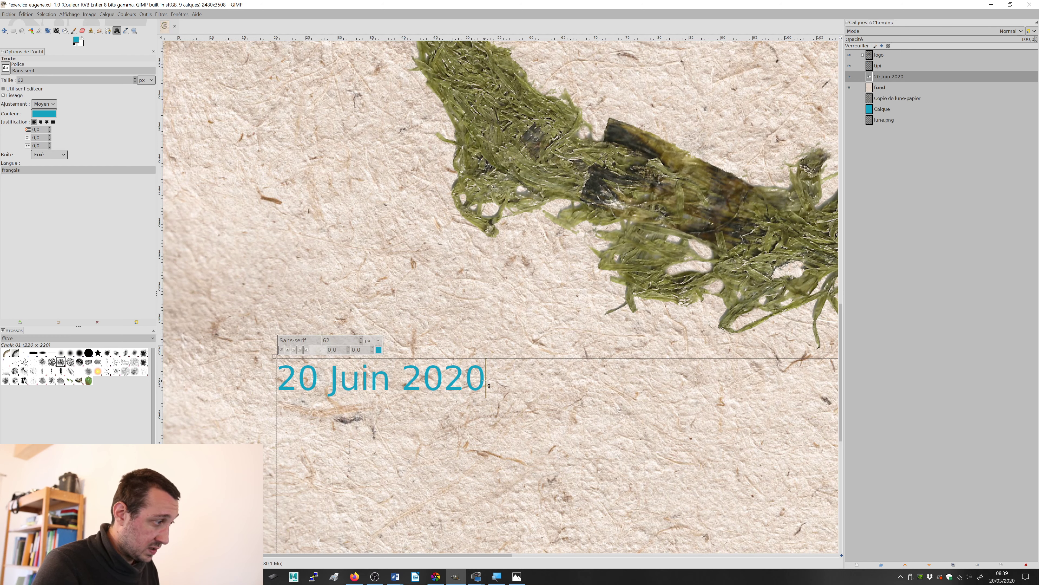
key(alt+Tab)
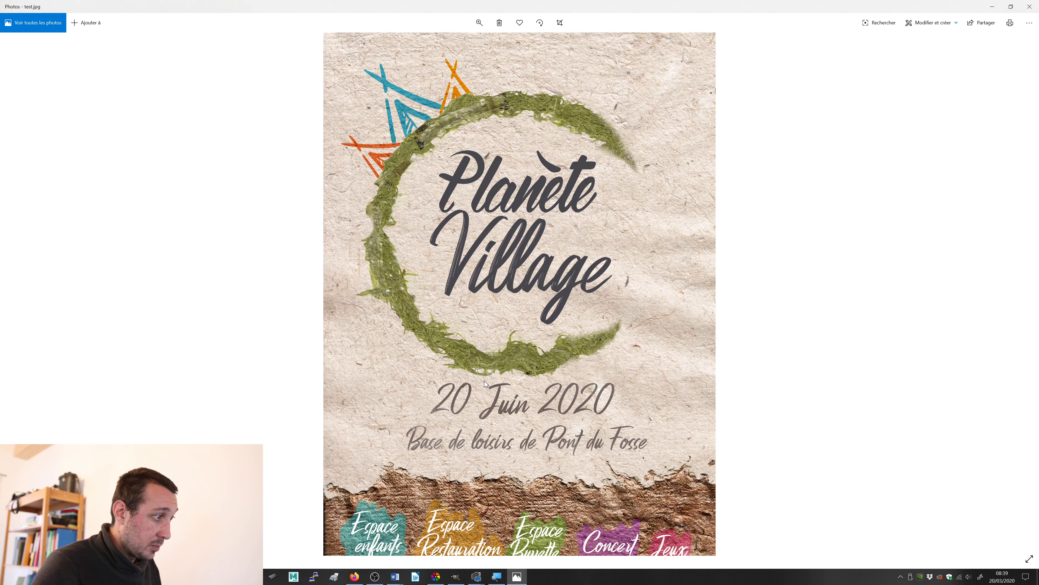
key(alt+Tab)
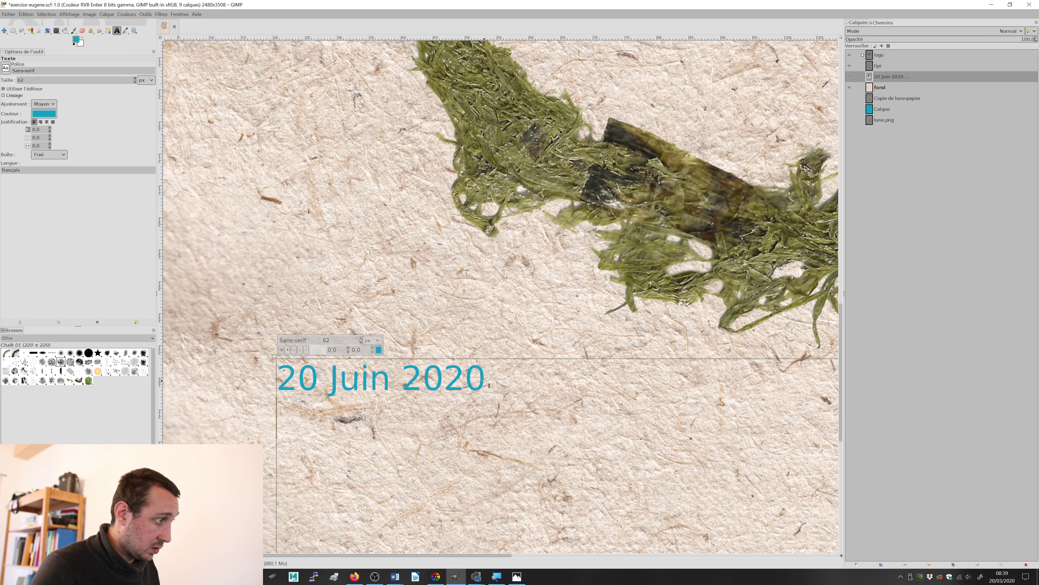
text(Base)
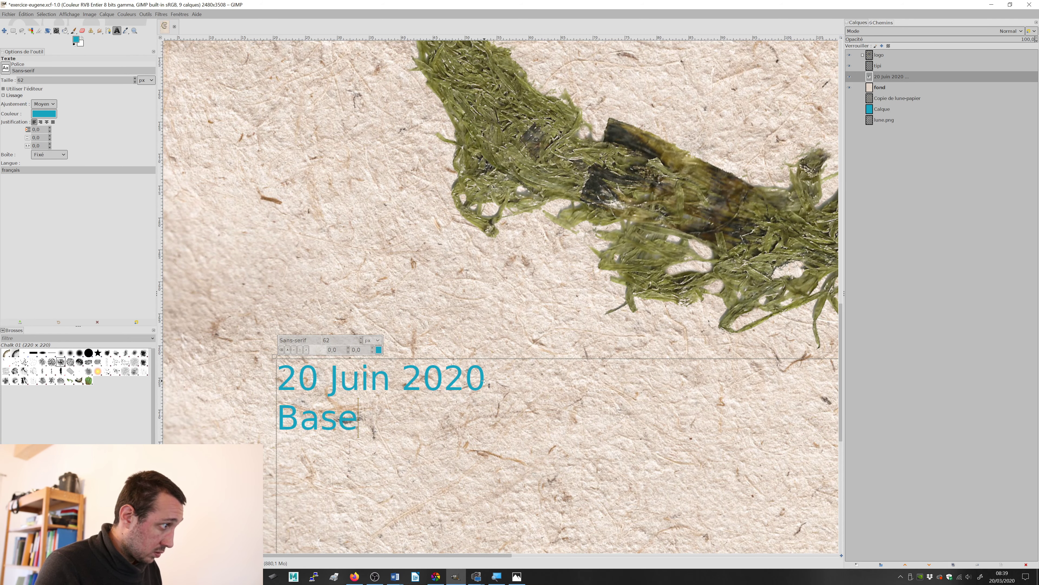
text( de loi)
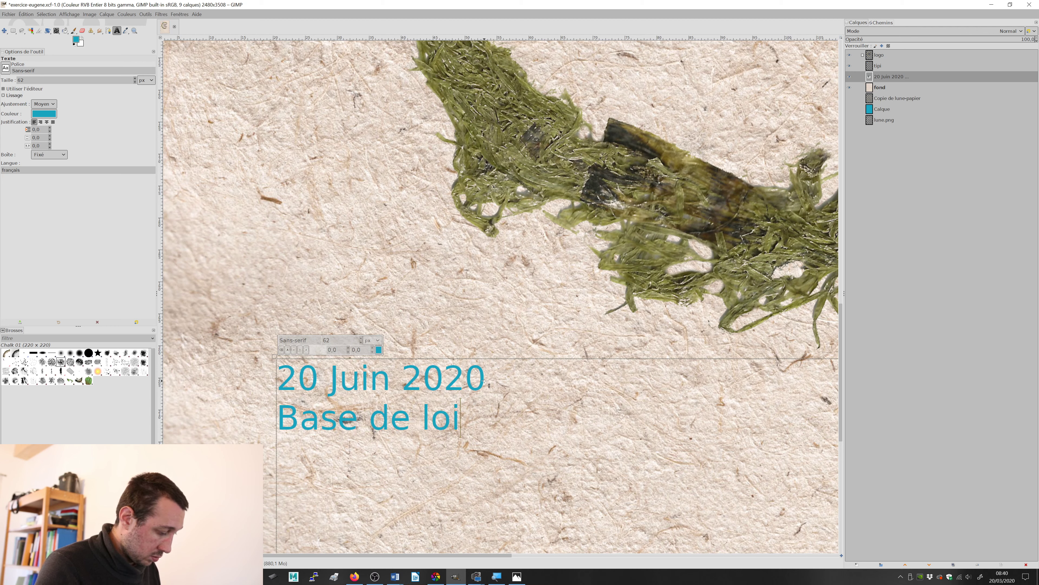
text(s)
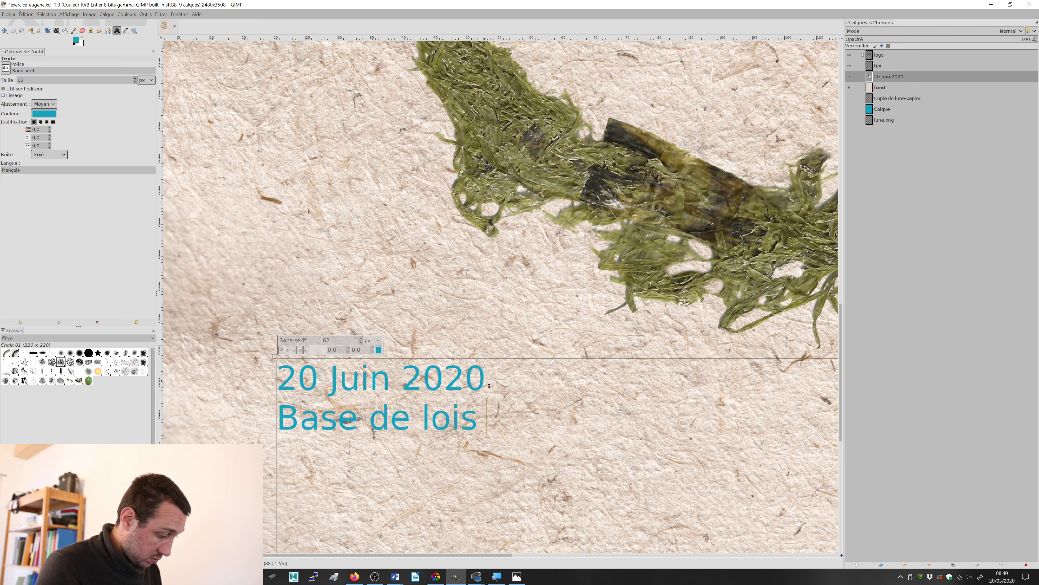
text(irs de Pont fdu)
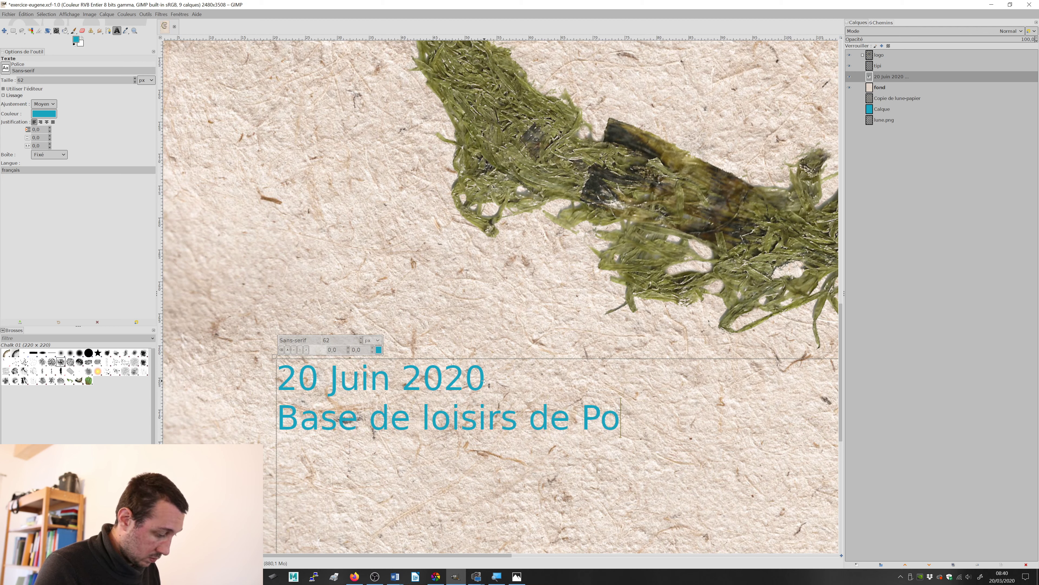
key(BackSpace)
key(BackSpace)
key(BackSpace)
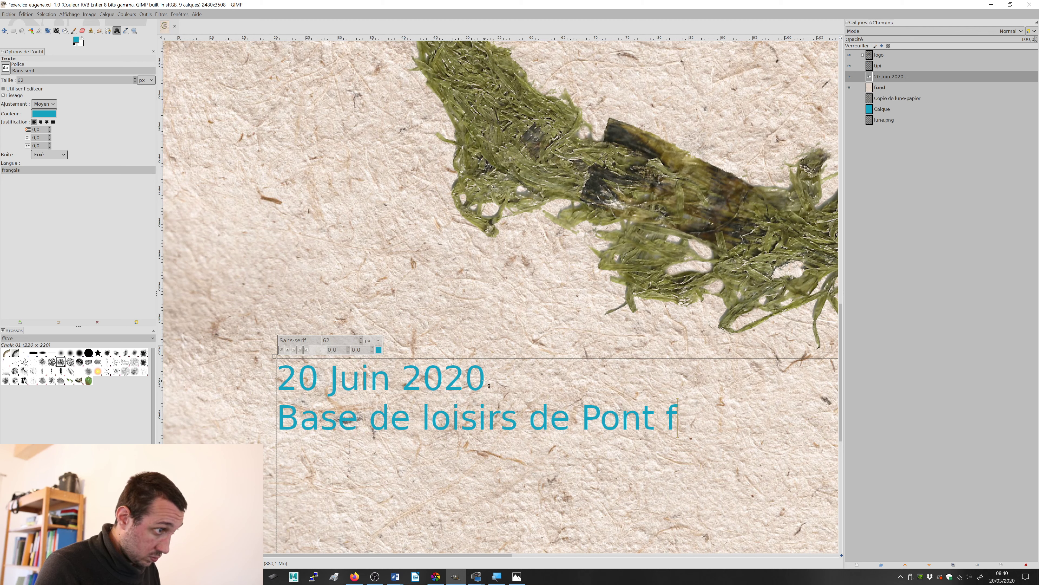
text(du Fosse)
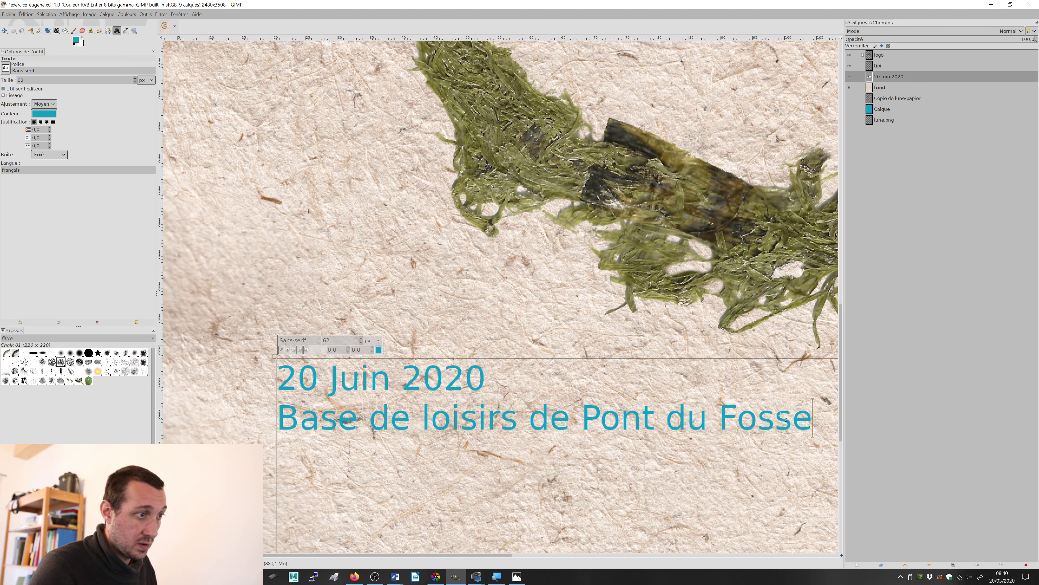
Step: Select both lines of the date and venue text and set their font to Hibrush
drag(805, 419, 254, 390)
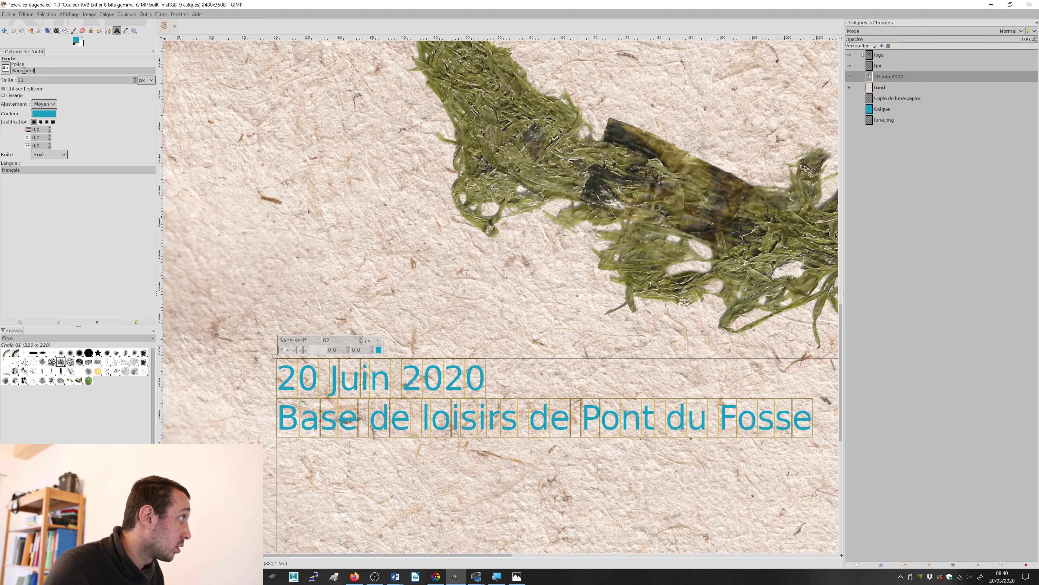
click(6, 68)
scroll(27, 86, down, 2)
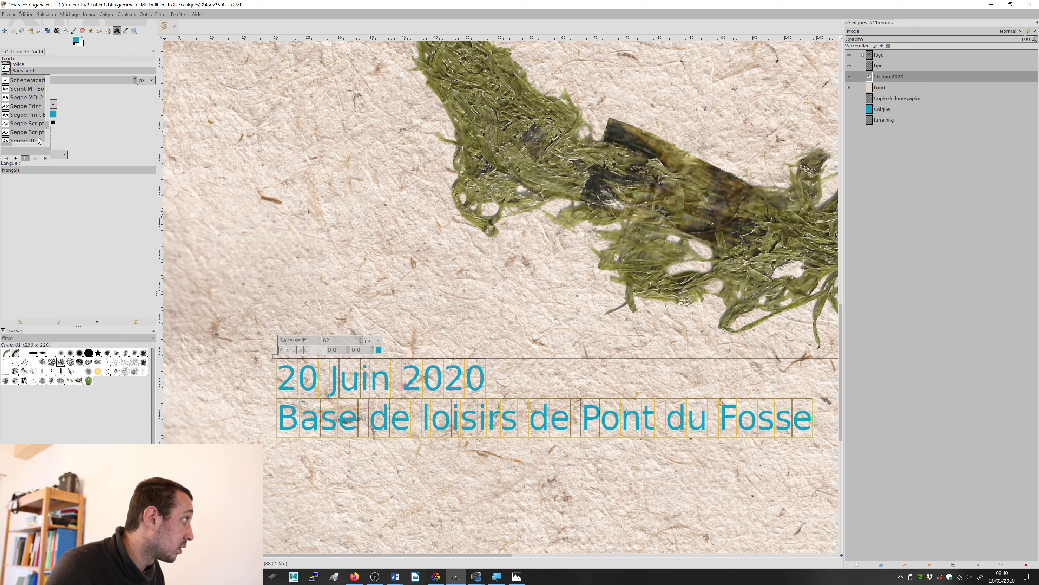
click(80, 69)
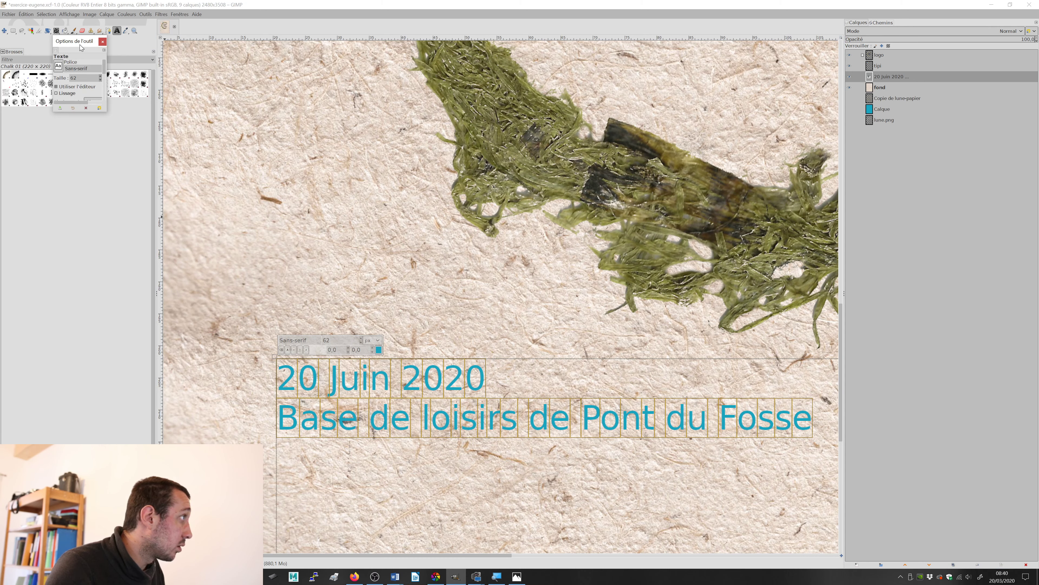
drag(80, 46, 3, 71)
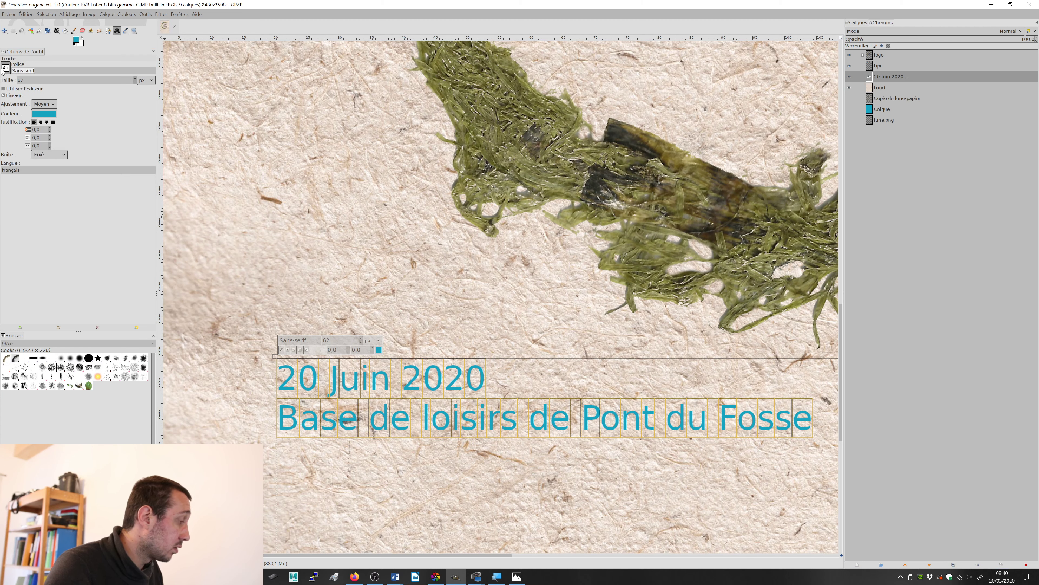
text(hibrush)
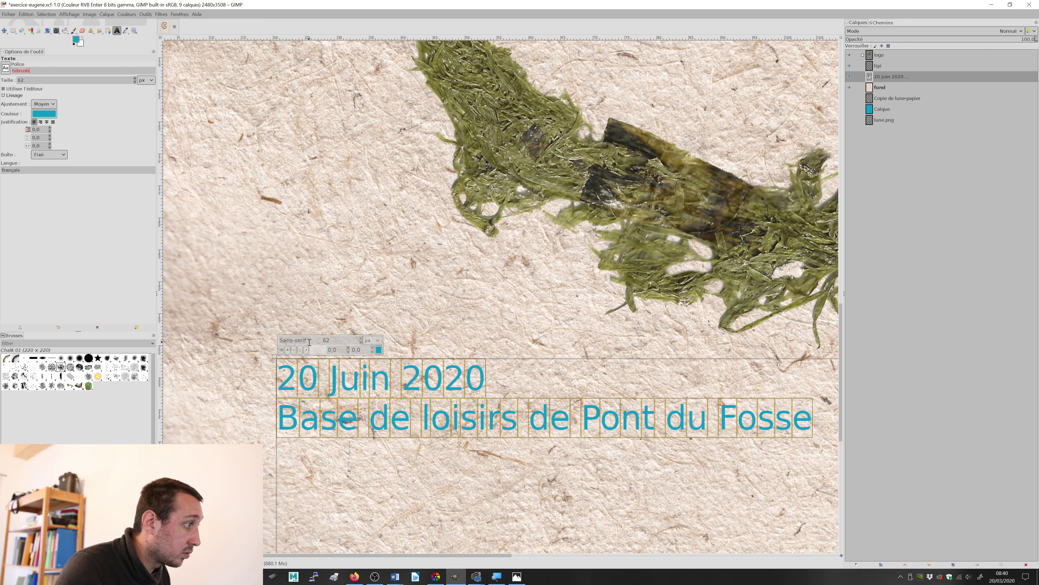
drag(309, 342, 260, 339)
text(hi)
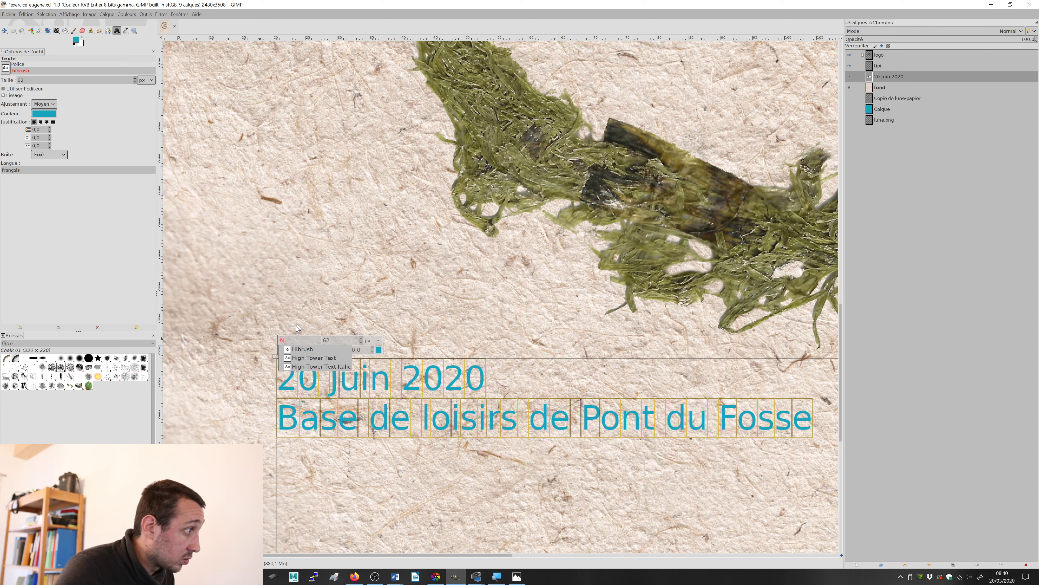
click(298, 348)
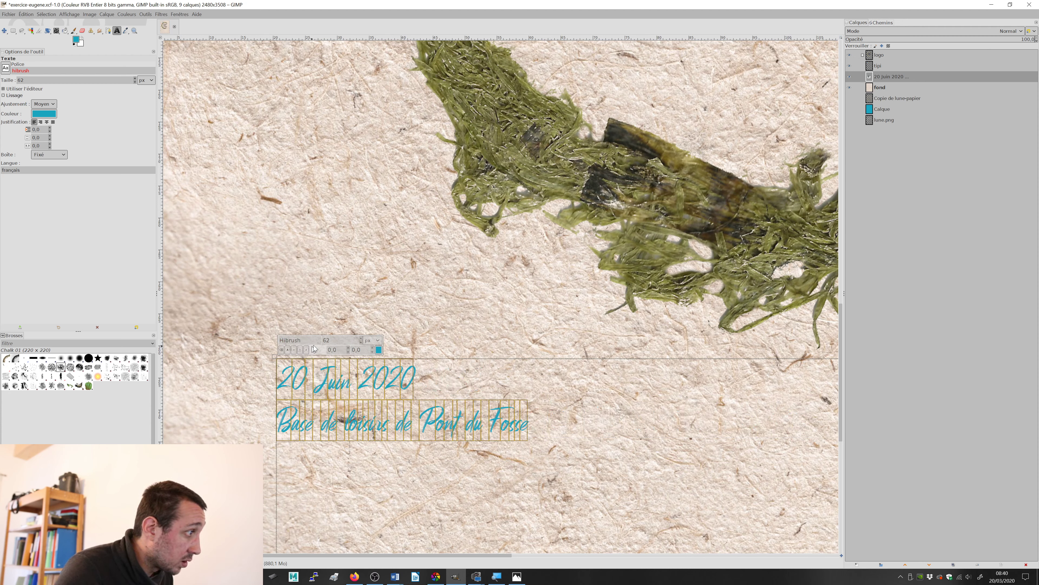
Step: Set the font size of the selected date and venue lines to 104 px
click(361, 338)
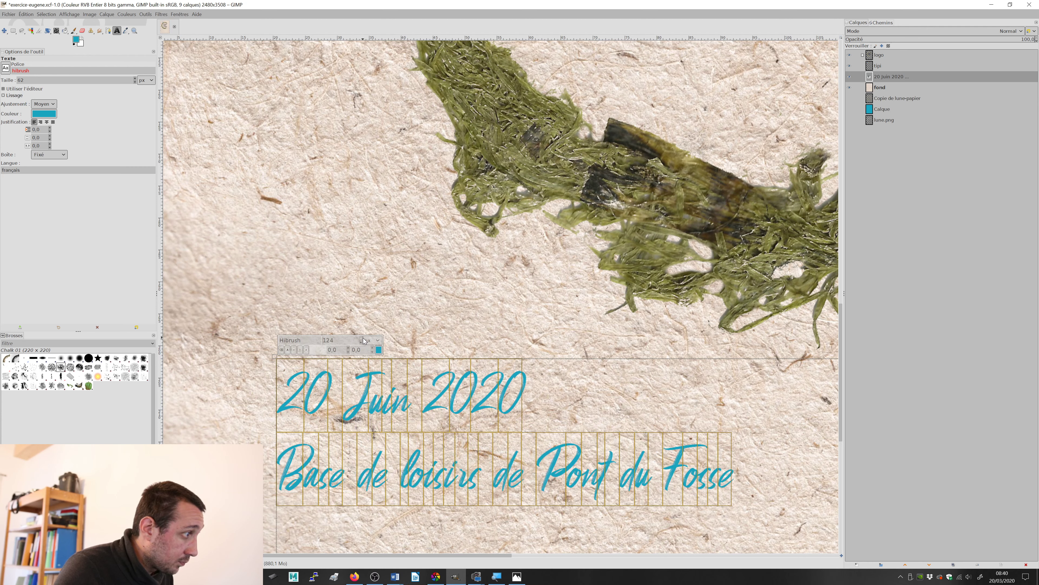
click(362, 342)
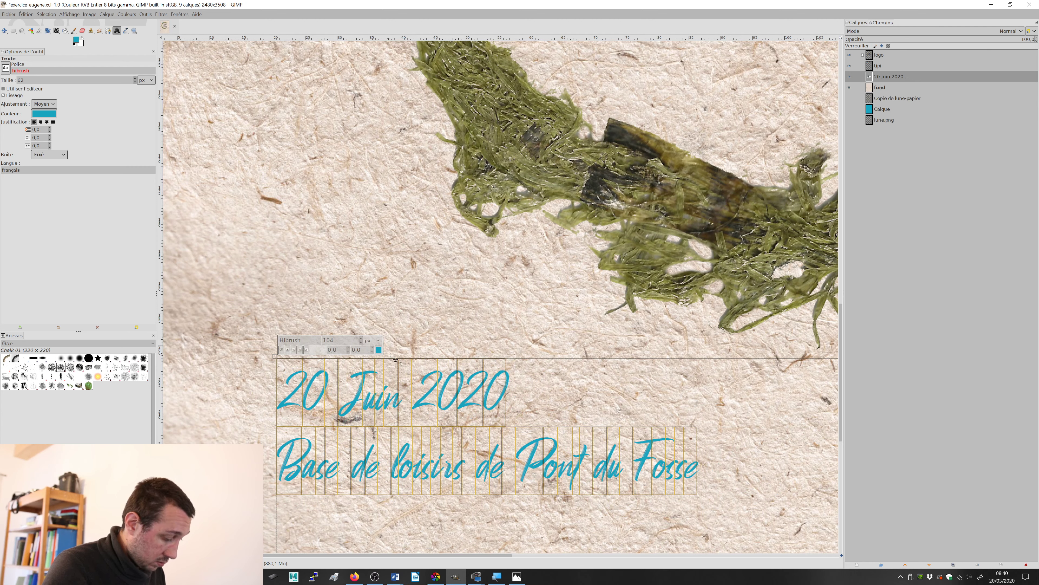
Step: Enlarge the selected date and venue lines to 162 px and centre-align them in their text frame
click(362, 338)
click(362, 338)
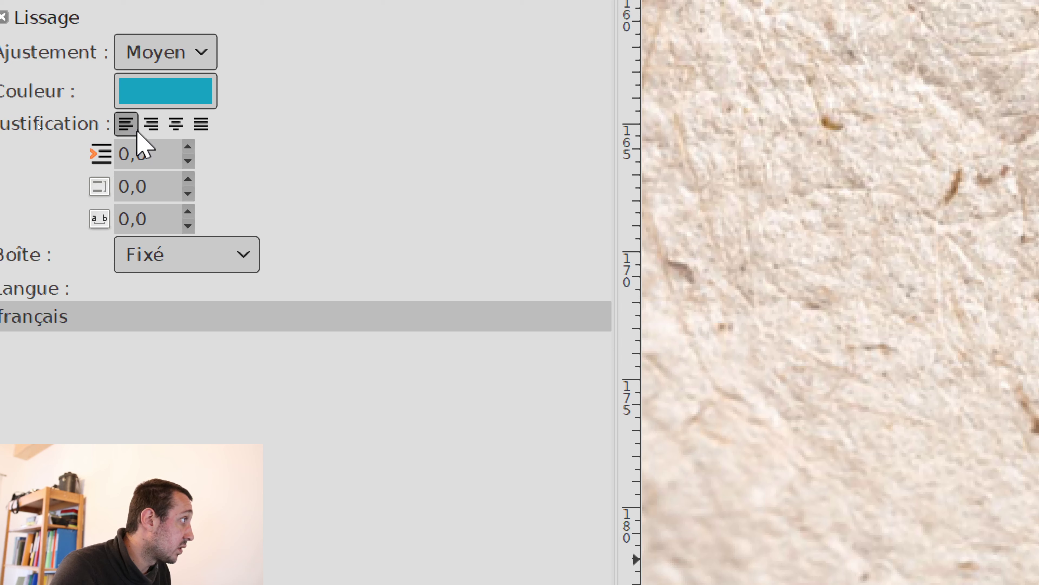
click(175, 124)
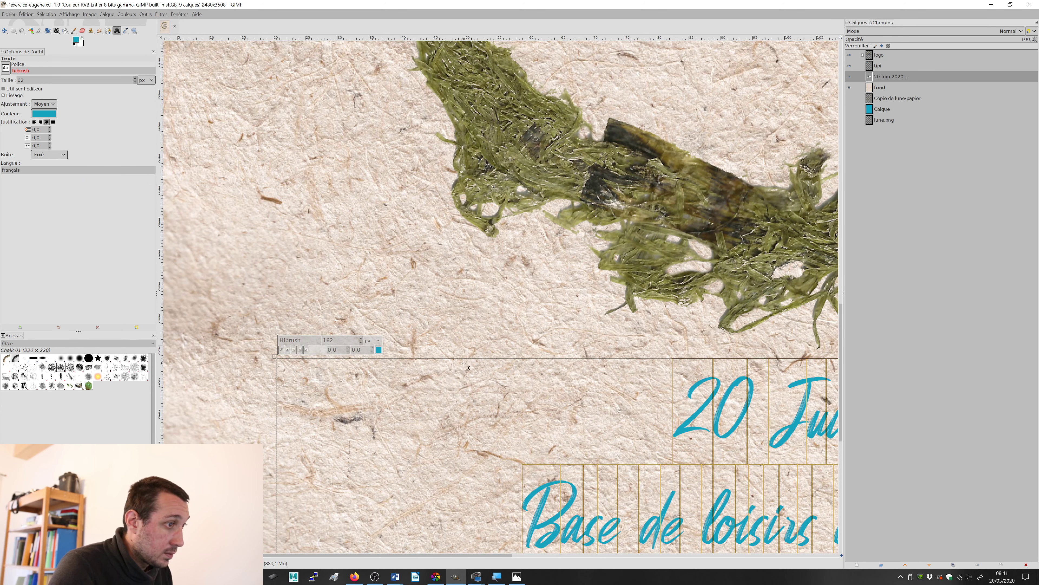
Step: Set the font size of the selected date and venue lines to 229 px
scroll(493, 324, down, 3)
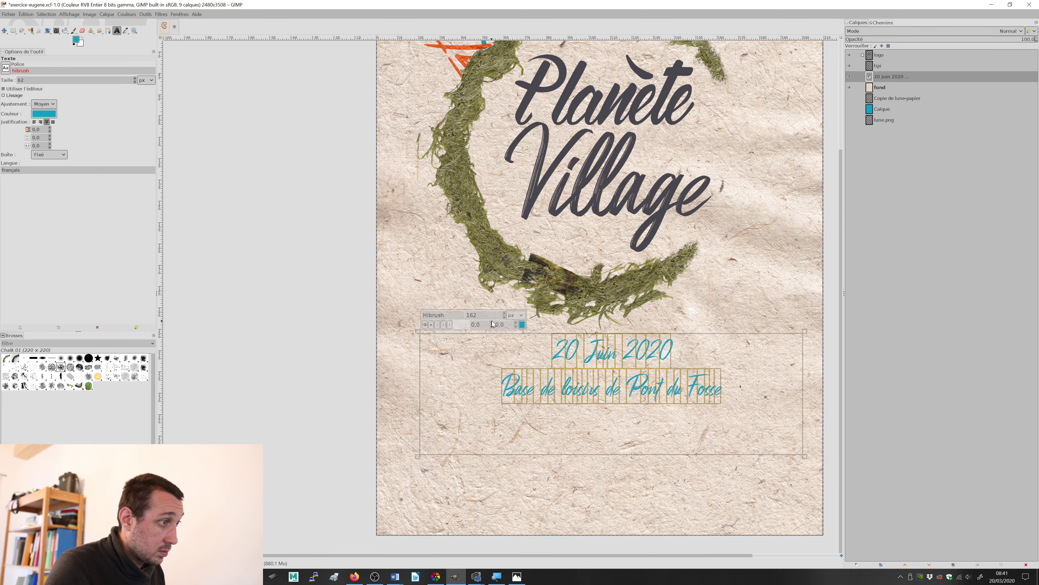
click(504, 313)
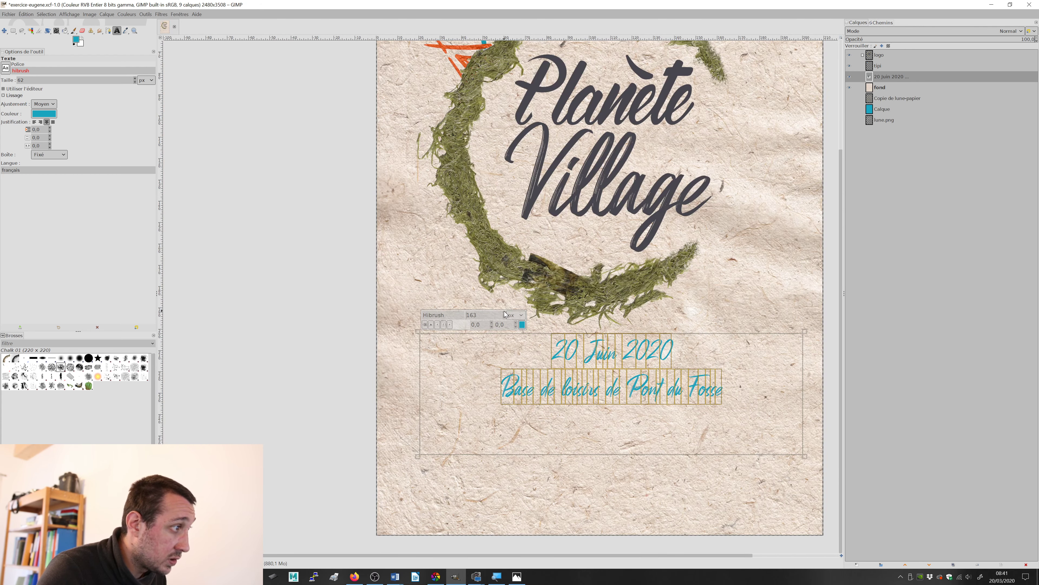
click(505, 313)
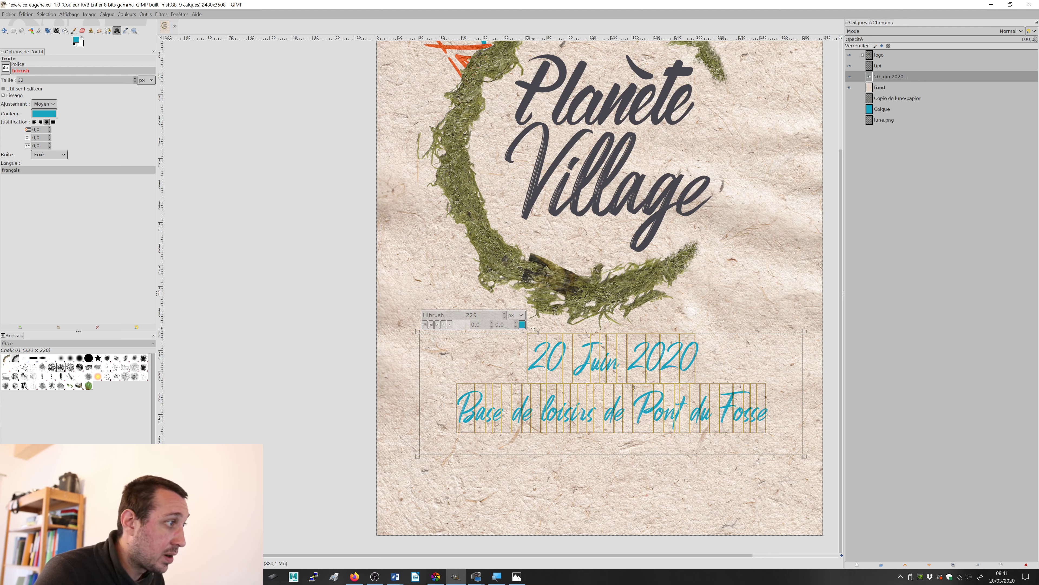
Step: Recolour the selected date and venue text with the teal (0099ac) sampled from the blue tipi above the logo
scroll(586, 223, up, 3)
scroll(586, 223, down, 3)
scroll(573, 204, up, 3)
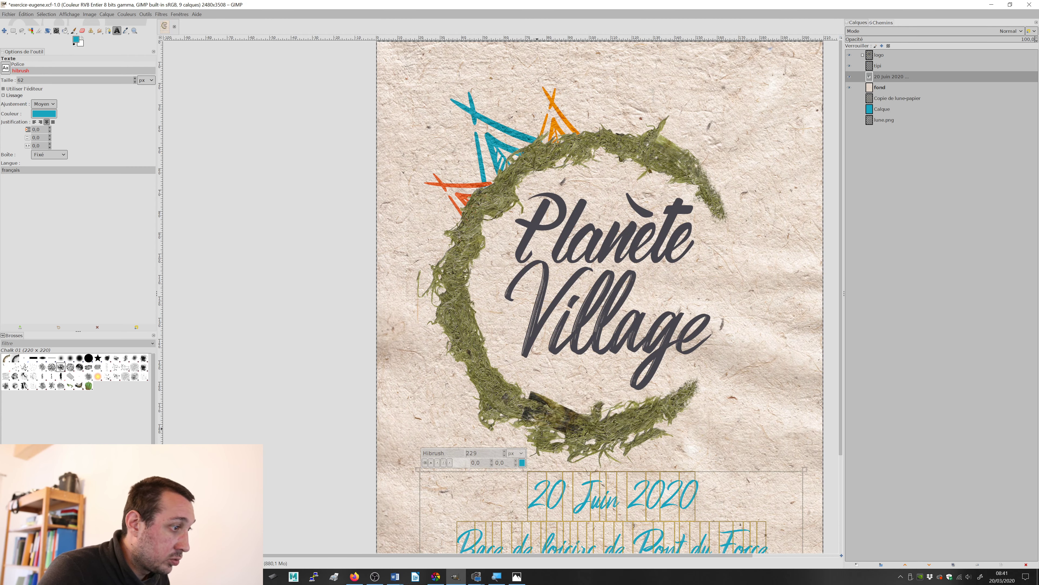
click(522, 463)
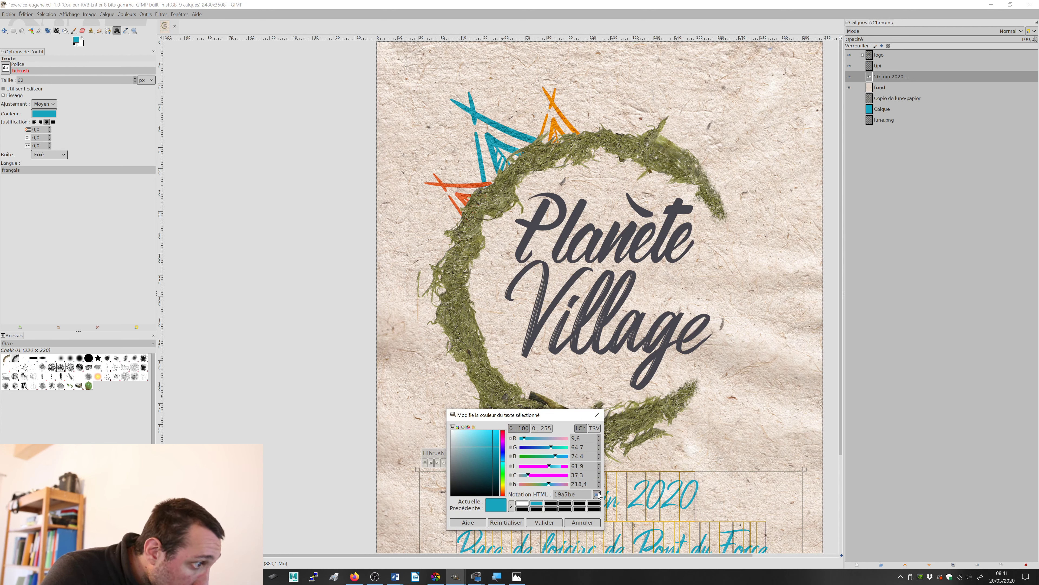
click(599, 495)
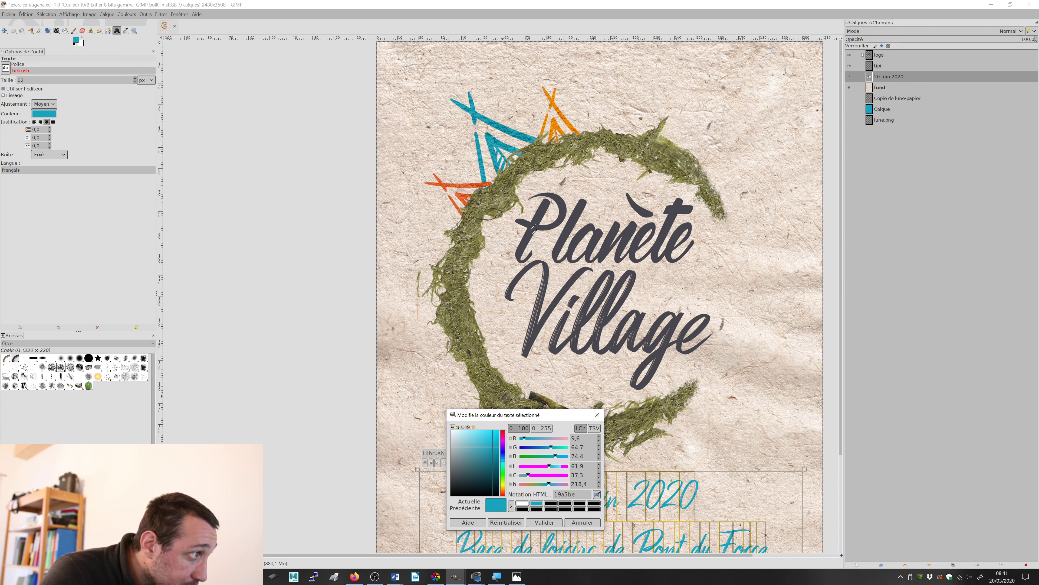
click(502, 128)
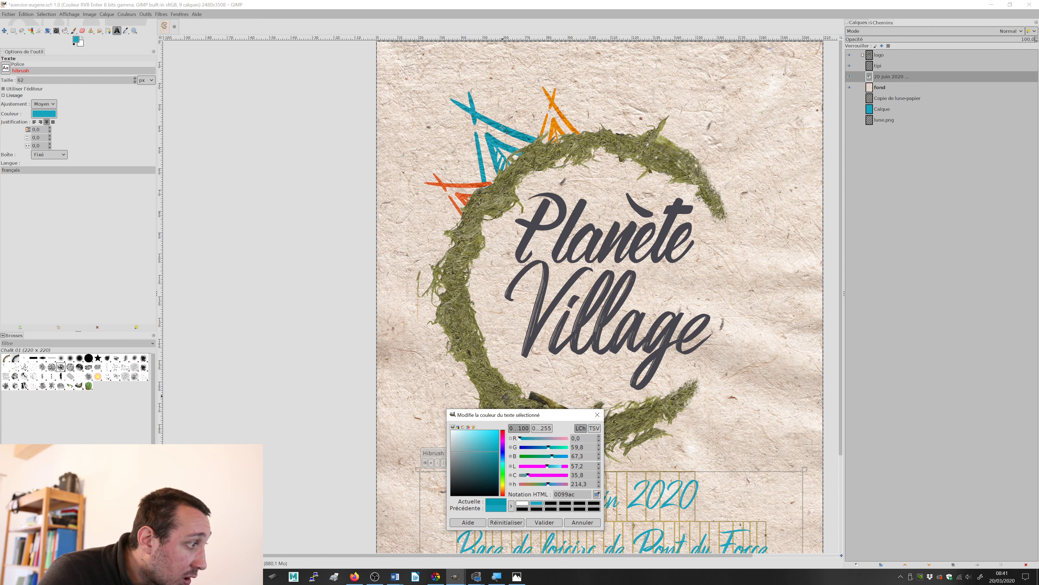
click(545, 522)
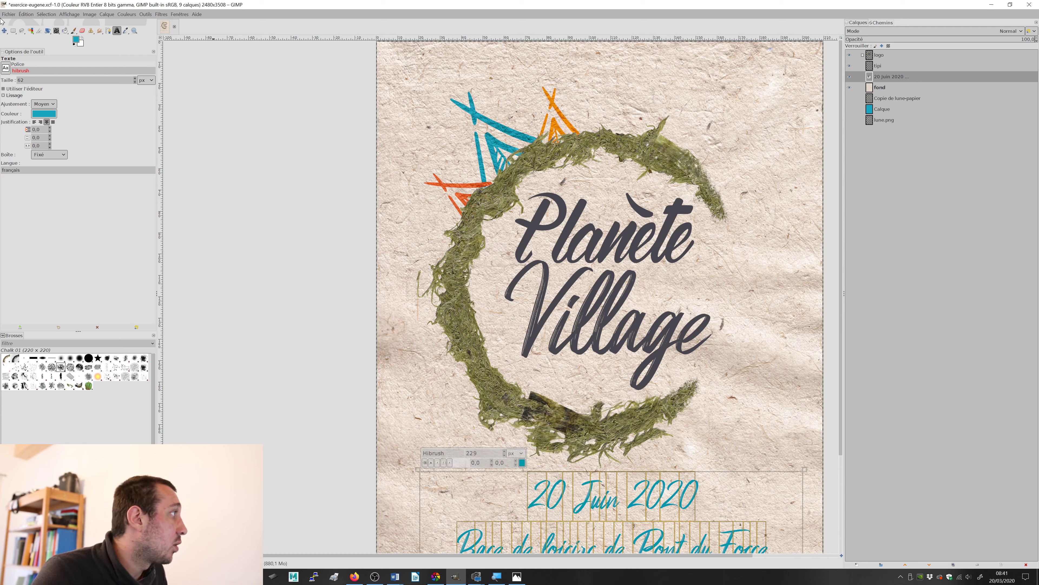
Step: Set the Move tool to act on layers and centre the date and venue text across the poster just below the logo
click(4, 30)
scroll(594, 298, down, 1)
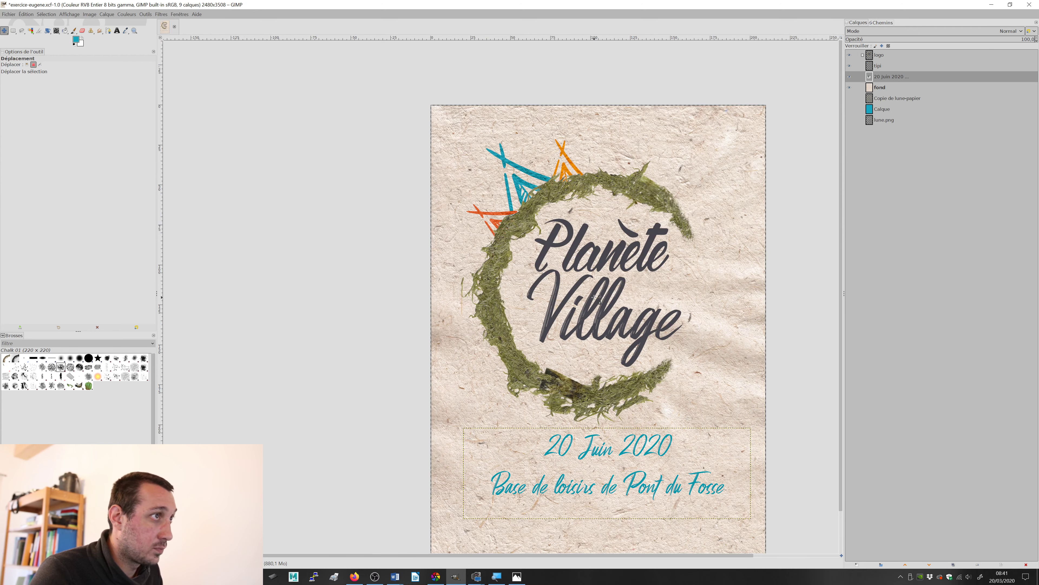
scroll(581, 323, right, 3)
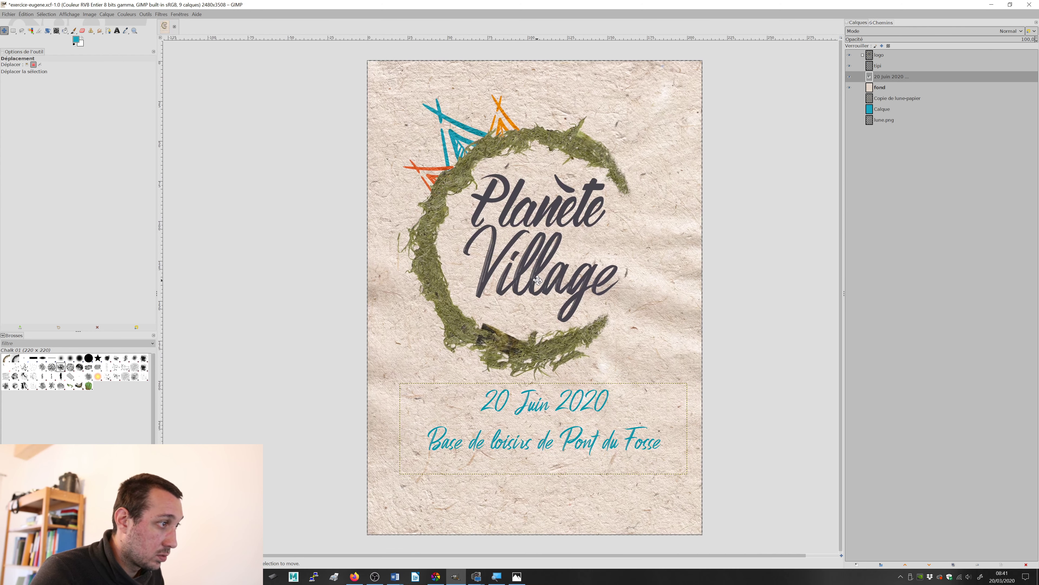
scroll(555, 364, down, 3)
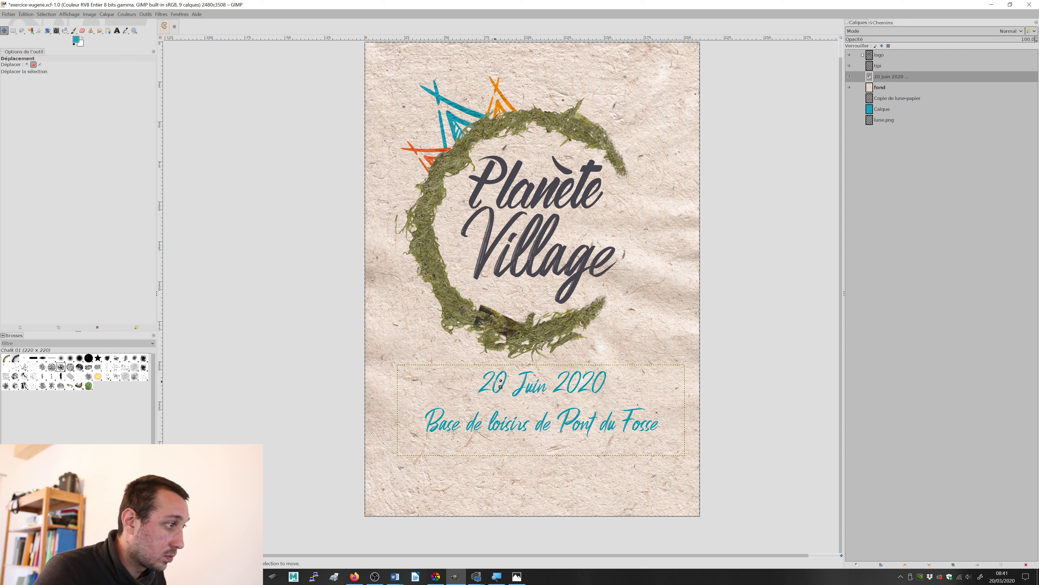
click(27, 64)
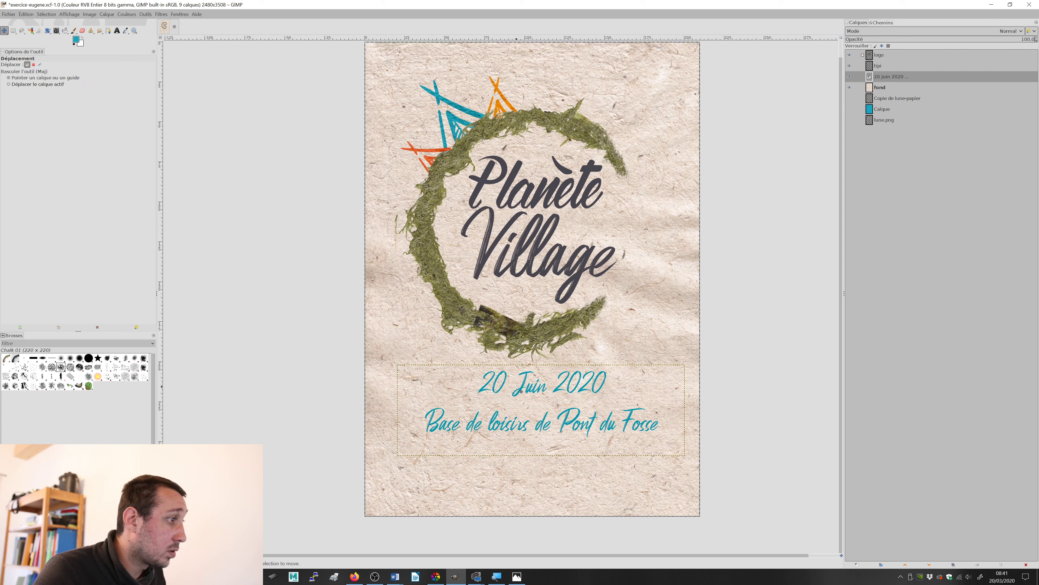
drag(532, 399, 521, 385)
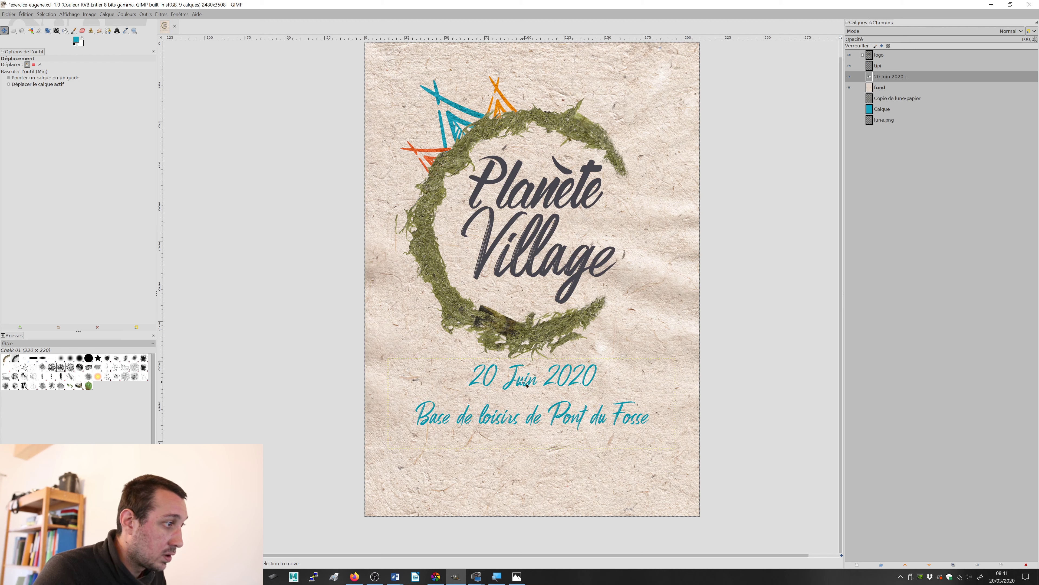
drag(584, 373, 582, 377)
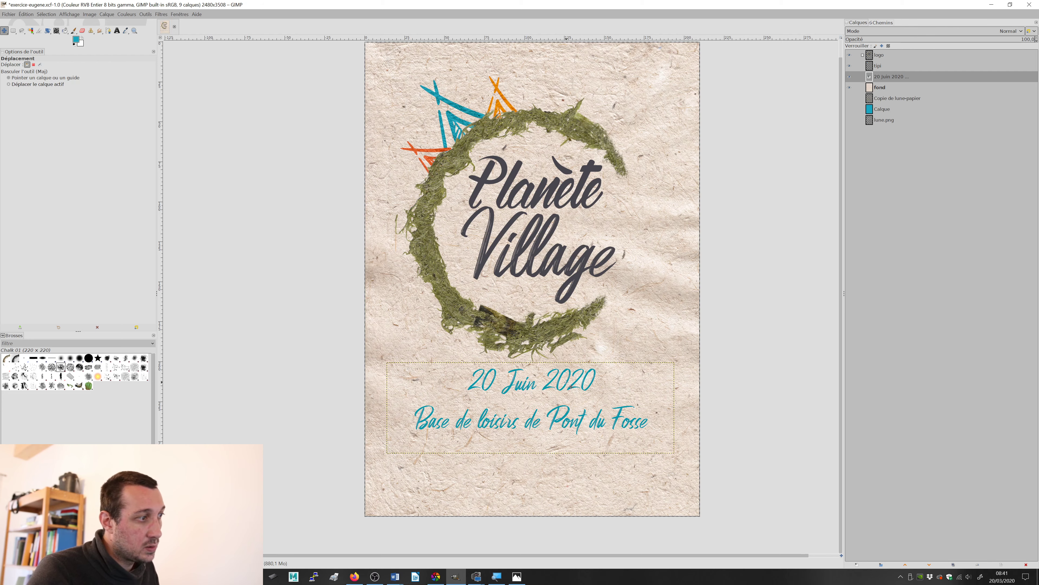
Step: Reduce the line spacing of the date and venue text to -90
scroll(548, 387, up, 2)
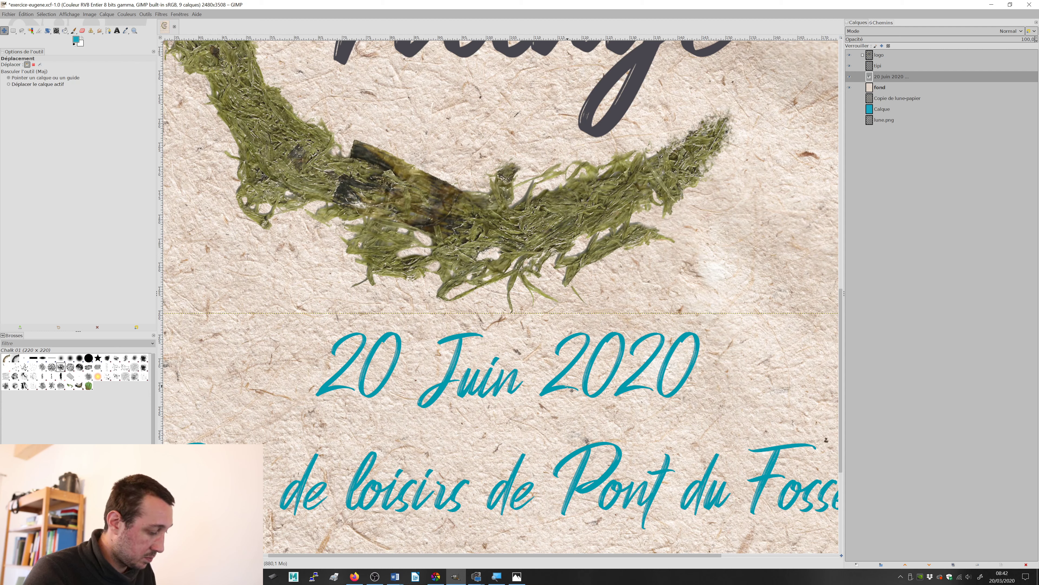
key(t)
click(576, 380)
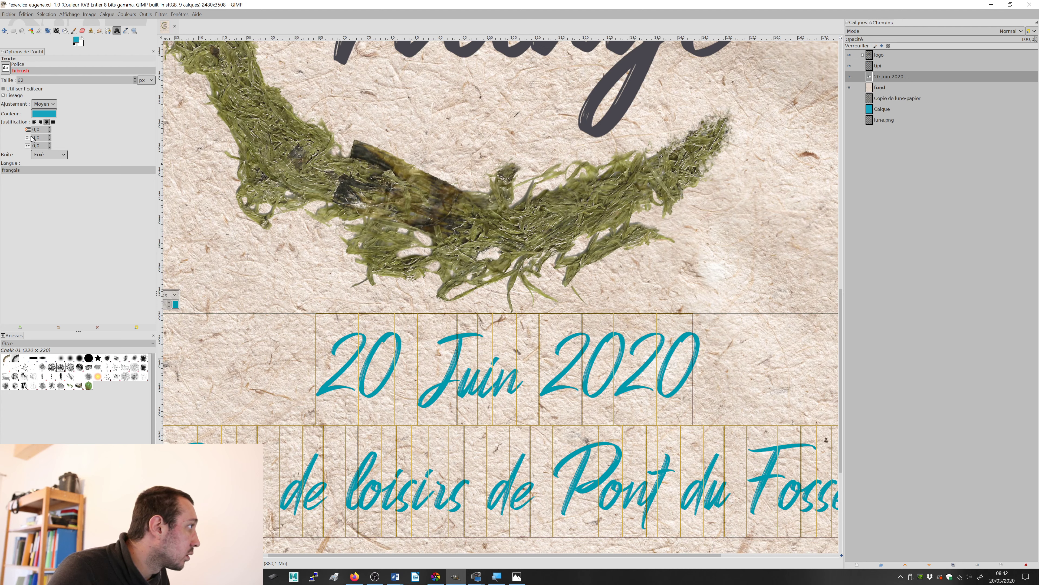
drag(51, 142, 50, 140)
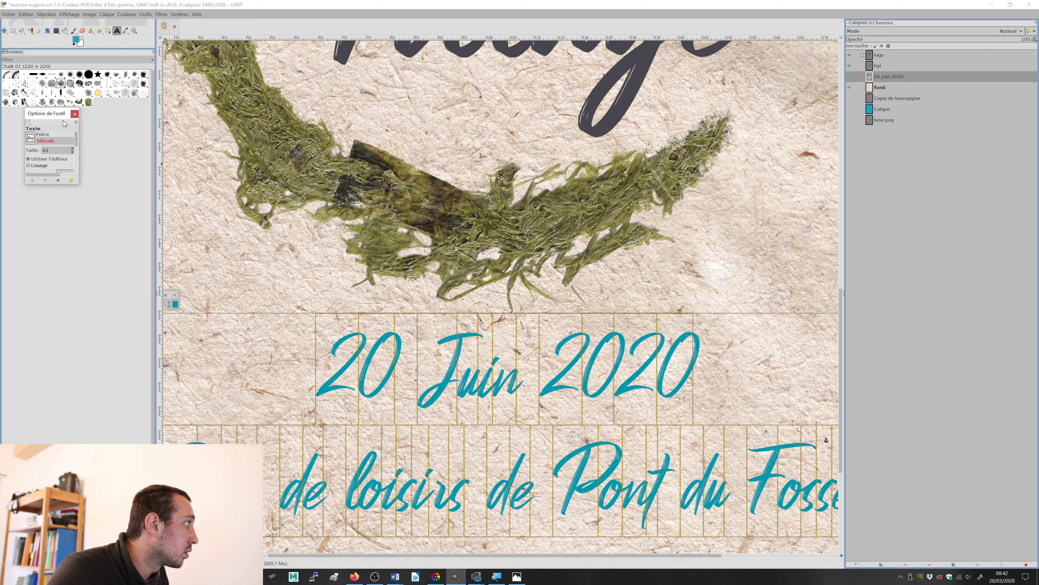
drag(36, 114, 25, 51)
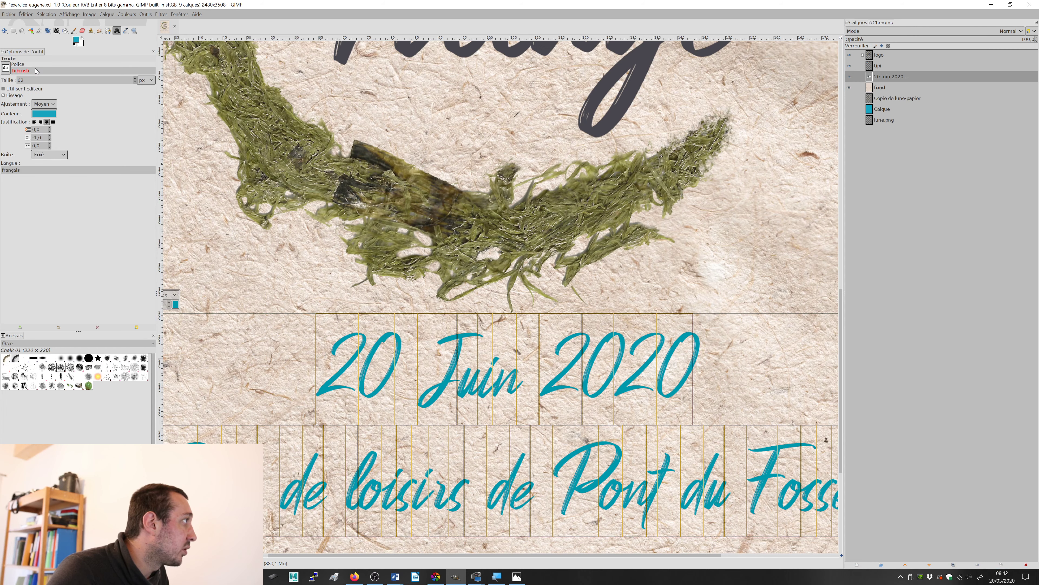
click(49, 136)
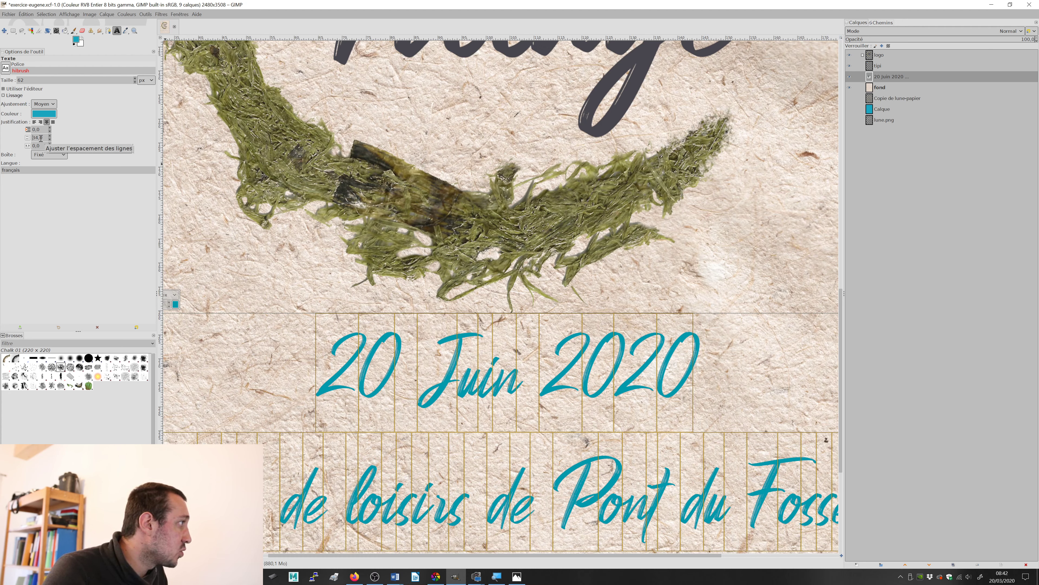
click(50, 140)
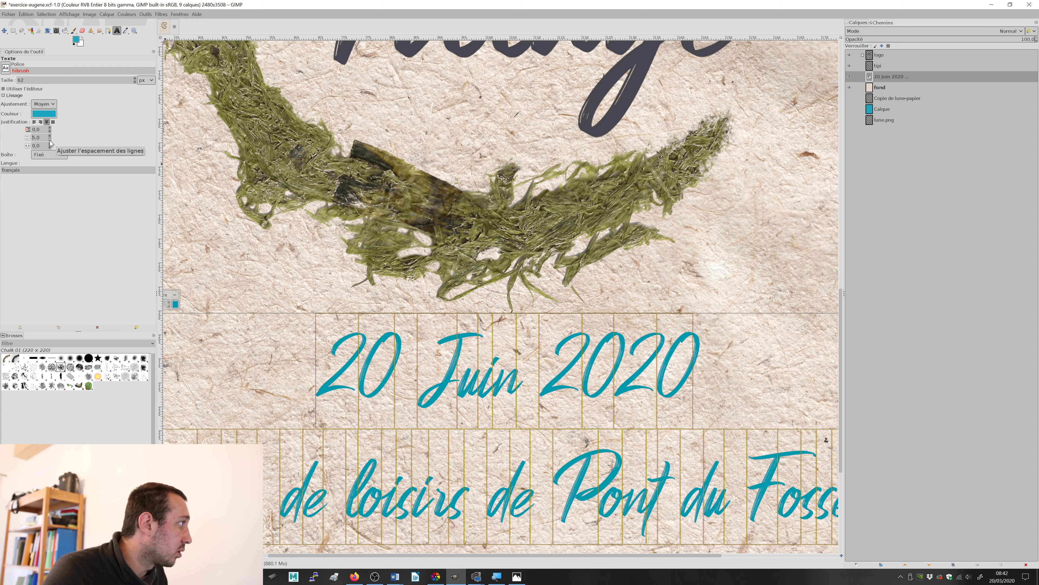
drag(49, 140, 49, 140)
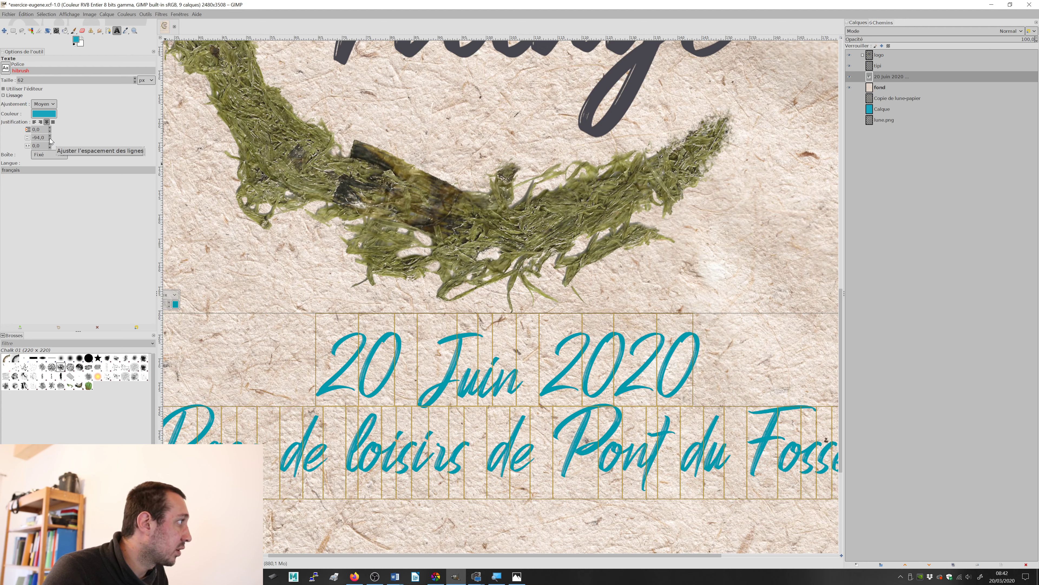
scroll(50, 140, up, 4)
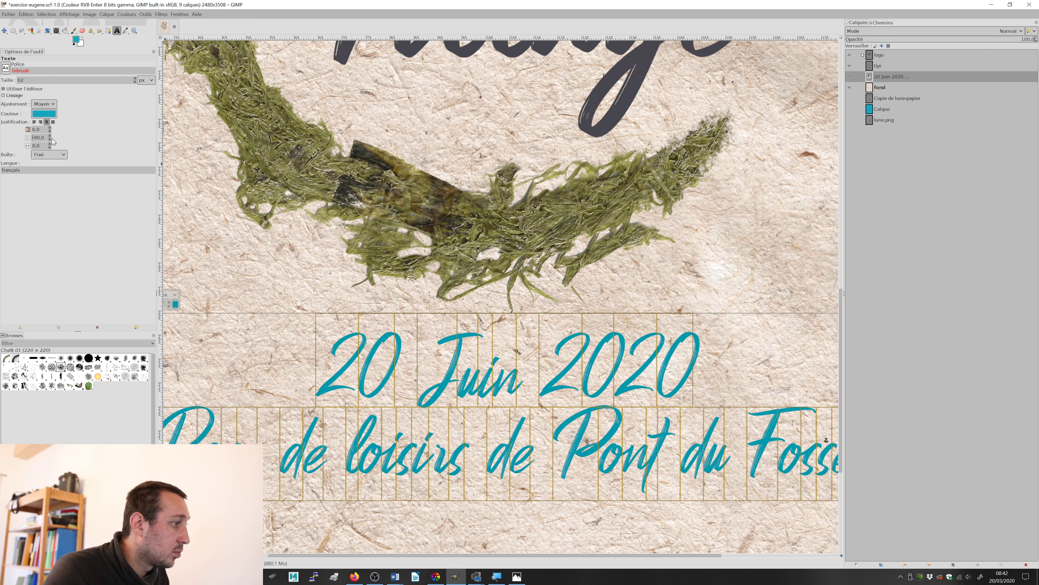
click(4, 31)
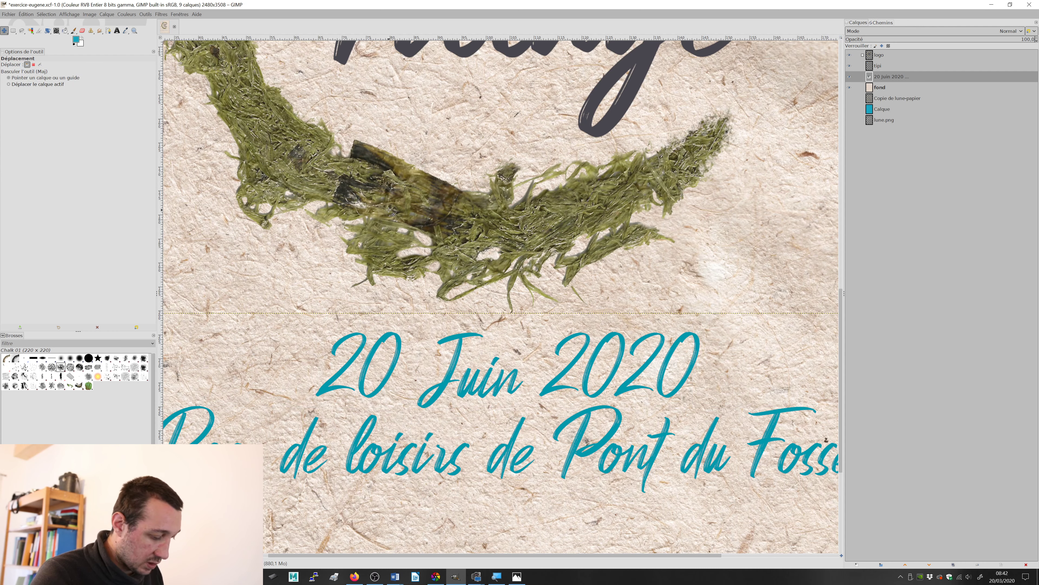
Step: Switch to the Photos viewer to examine the layout of the reference poster test.jpg, and return to GIMP
scroll(483, 312, down, 4)
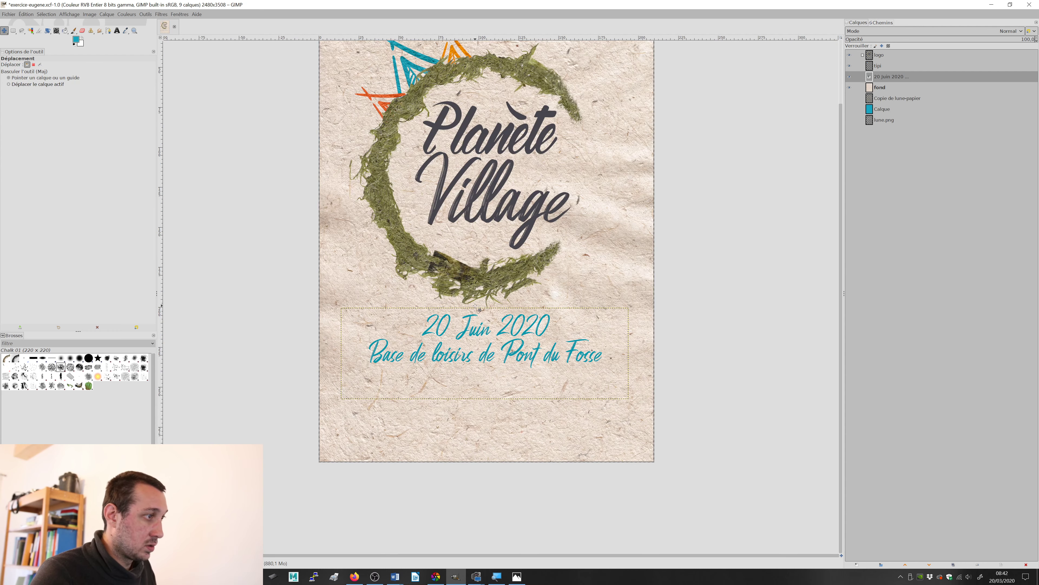
scroll(502, 323, up, 2)
key(alt+Tab)
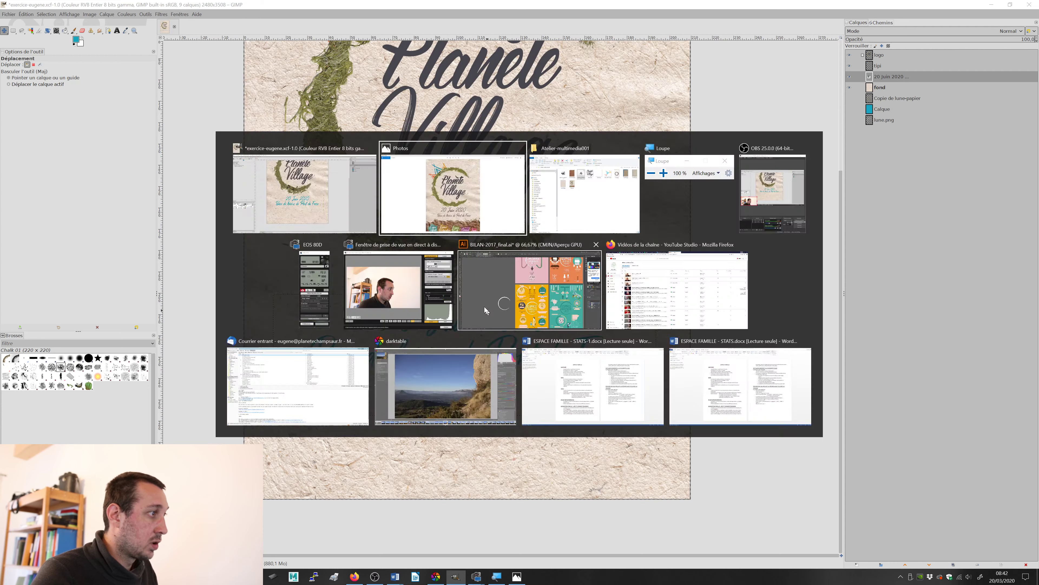
drag(745, 450, 732, 356)
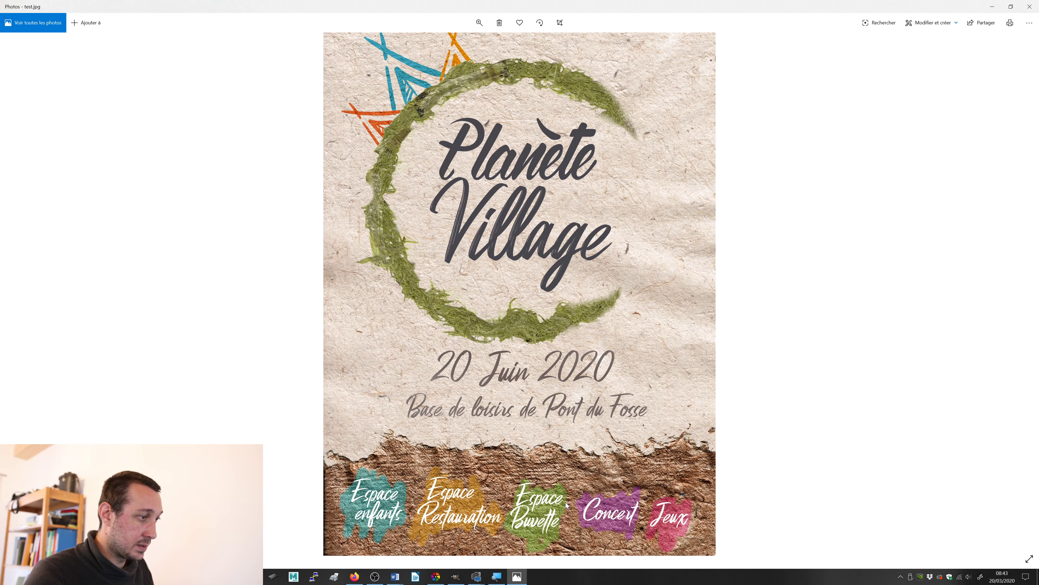
key(alt+Tab)
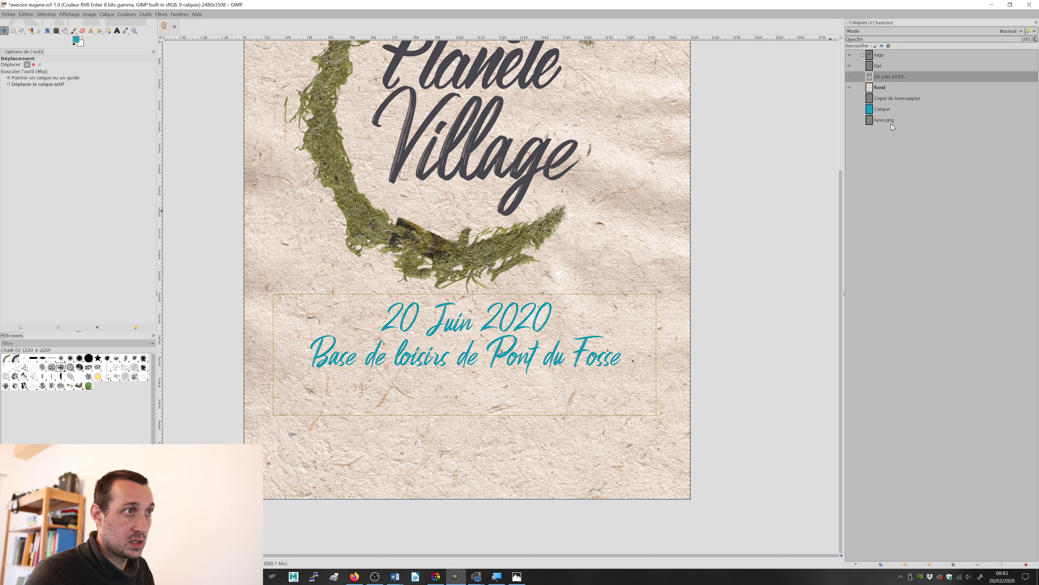
Step: Import fondautre.png as a new layer directly above fond, converting its colour profile to GIMP's built-in sRGB
click(885, 88)
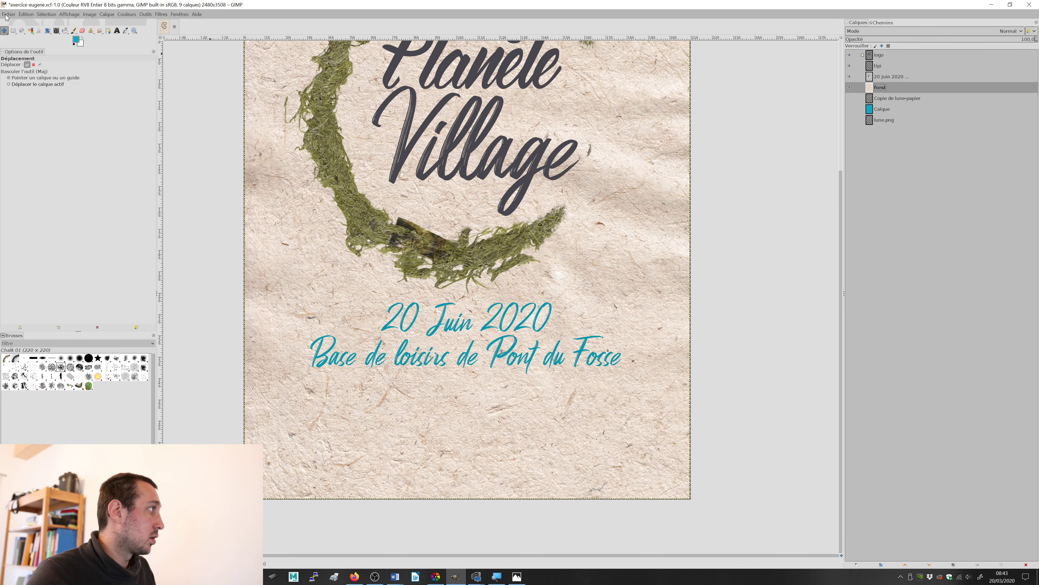
click(9, 13)
click(13, 52)
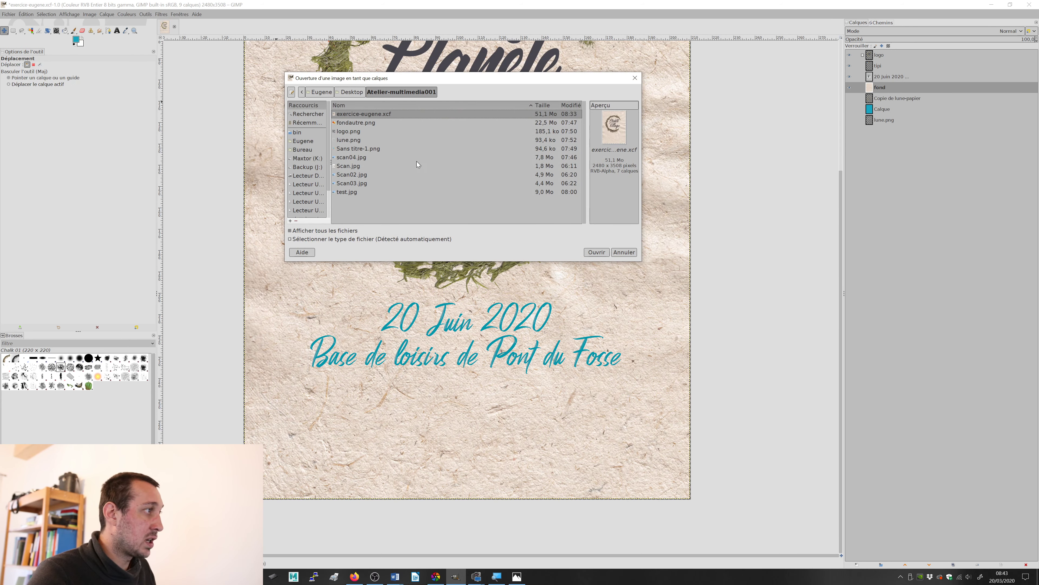
click(356, 121)
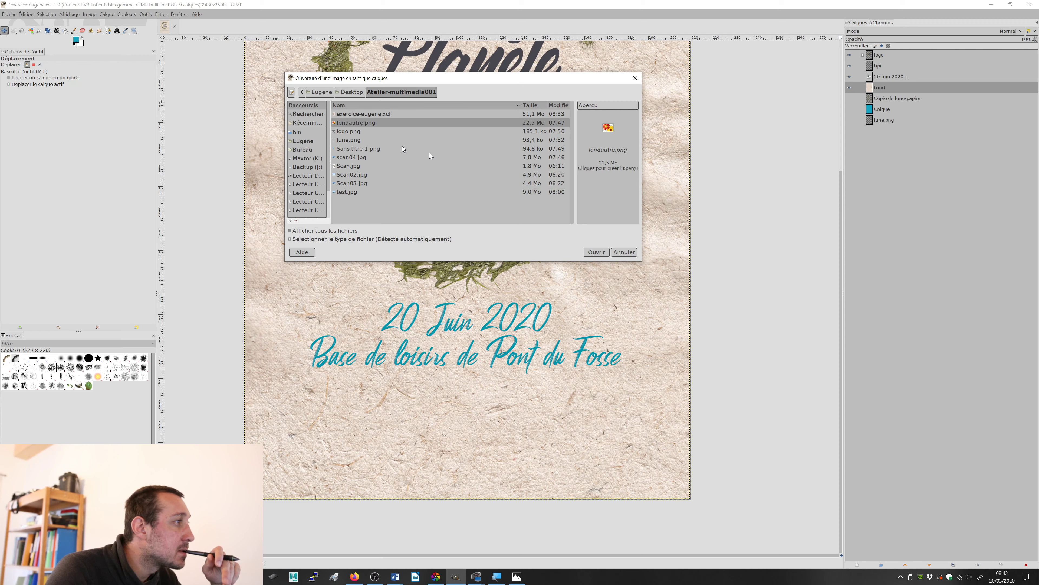
click(597, 251)
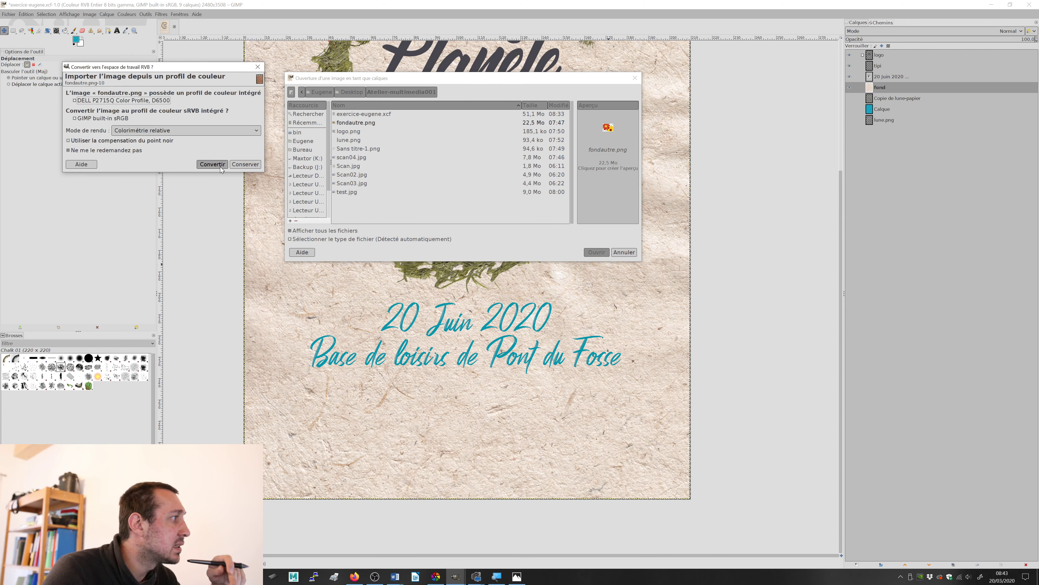
click(213, 164)
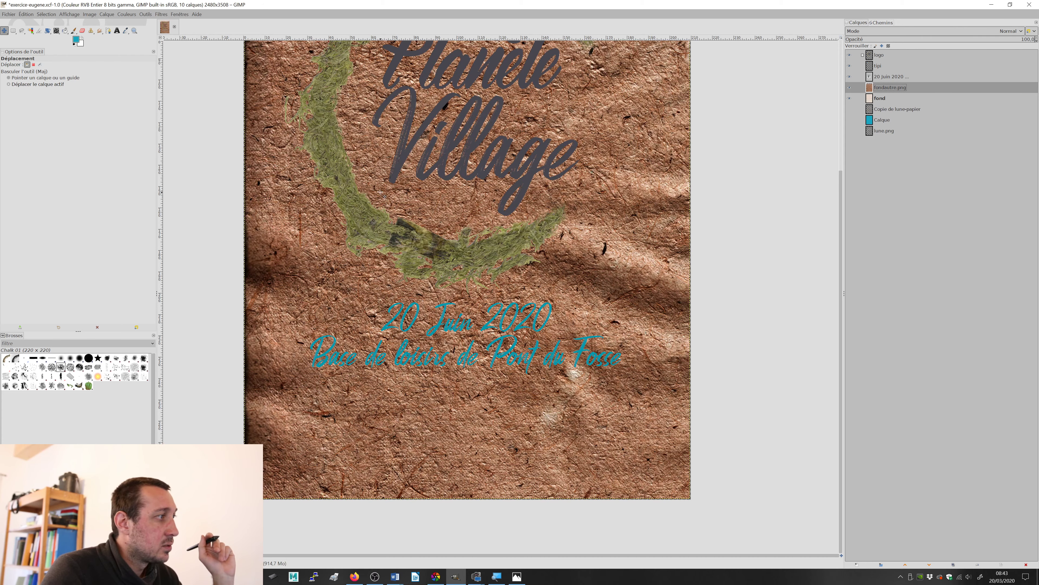
scroll(380, 192, up, 4)
scroll(436, 223, down, 2)
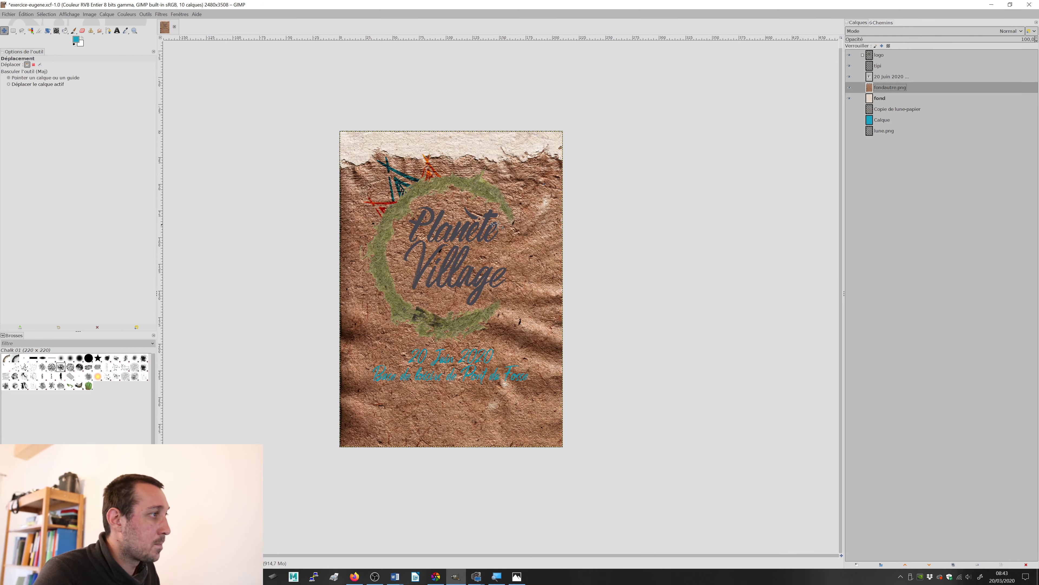
Step: Move the fondautre.png layer down so its torn brown edge sits just below the venue text, aligned with the poster's sides
drag(532, 210, 546, 426)
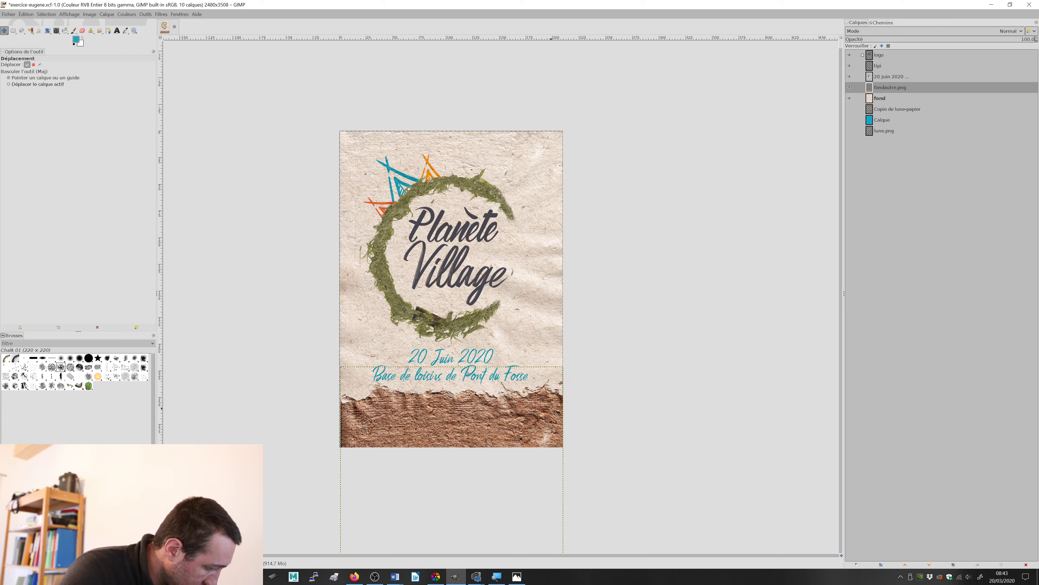
drag(548, 429, 548, 427)
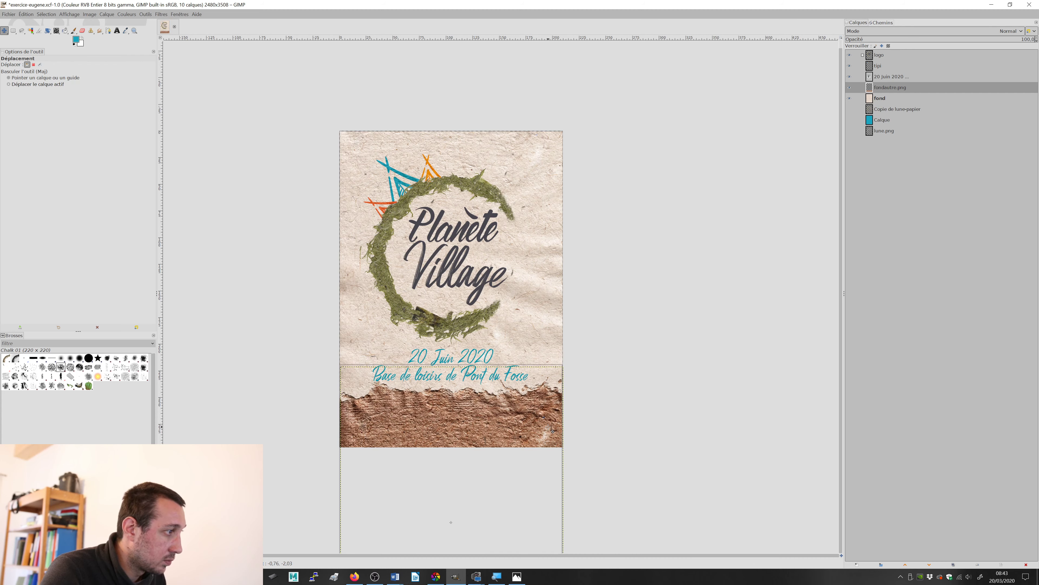
scroll(546, 425, up, 3)
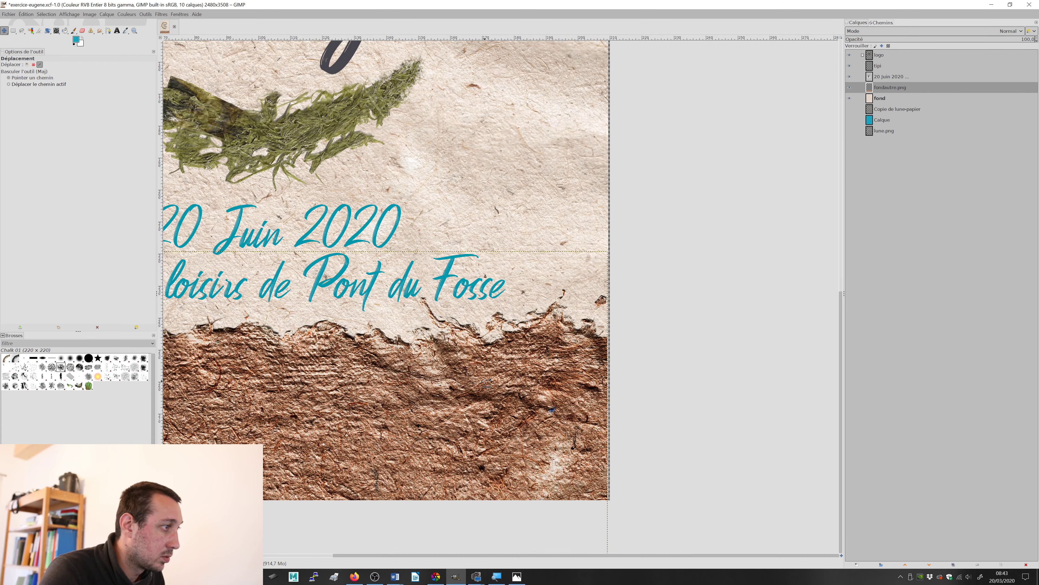
scroll(489, 386, down, 1)
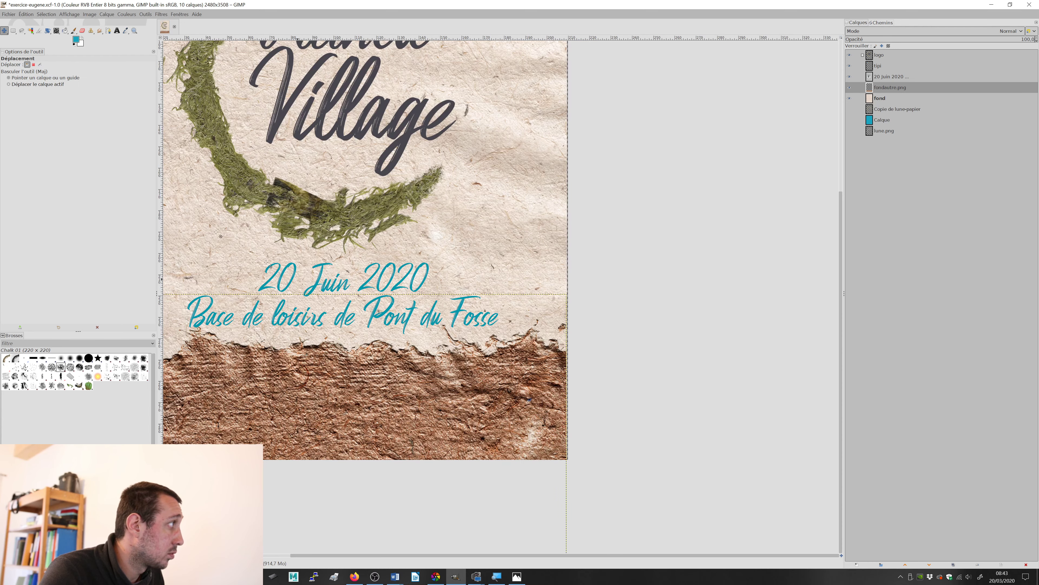
scroll(623, 280, down, 3)
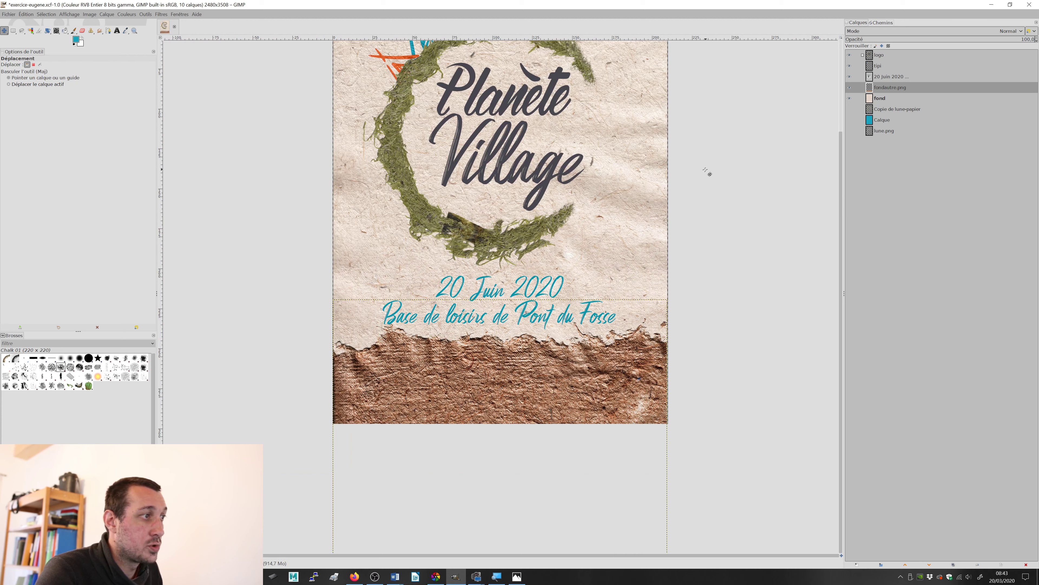
scroll(705, 170, up, 3)
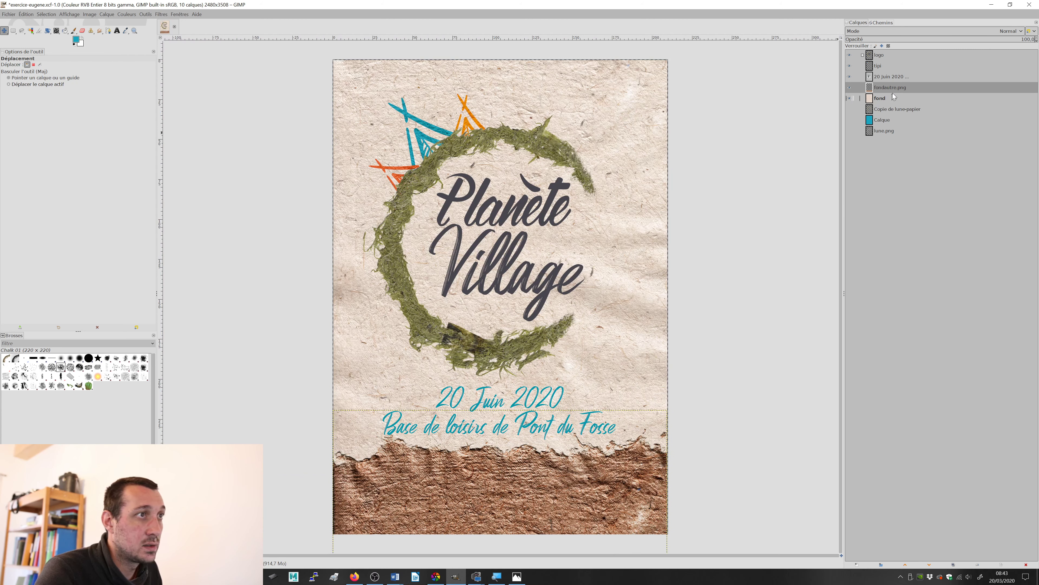
Step: Delete the three unused layers below fond: Copie de lune-papier, Calque and lune.png
click(895, 110)
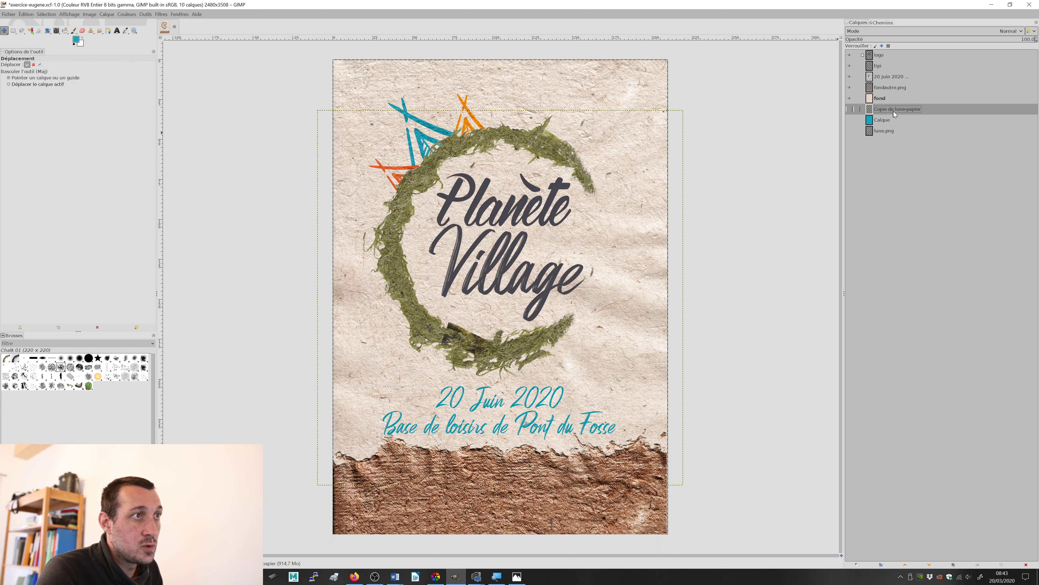
click(1026, 565)
click(1027, 565)
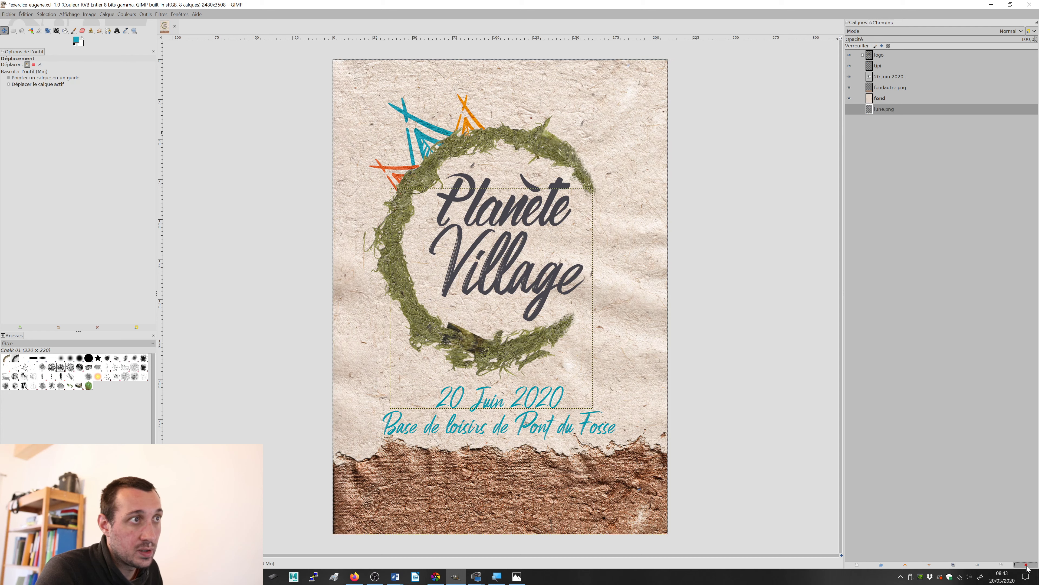
click(1026, 565)
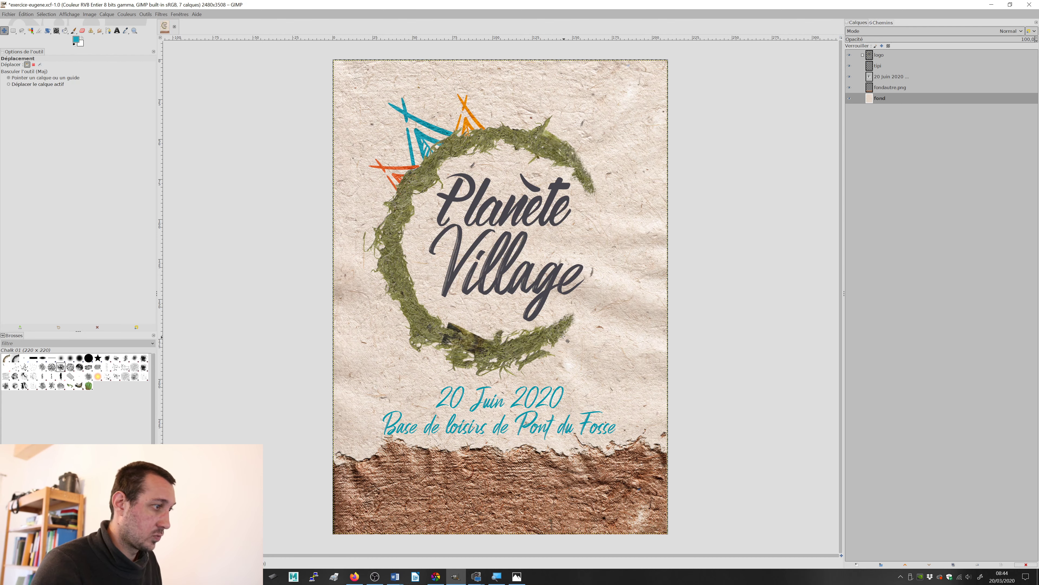
Step: Switch to the Photos viewer to compare the poster with the reference test.jpg, and return to GIMP
key(alt+Tab)
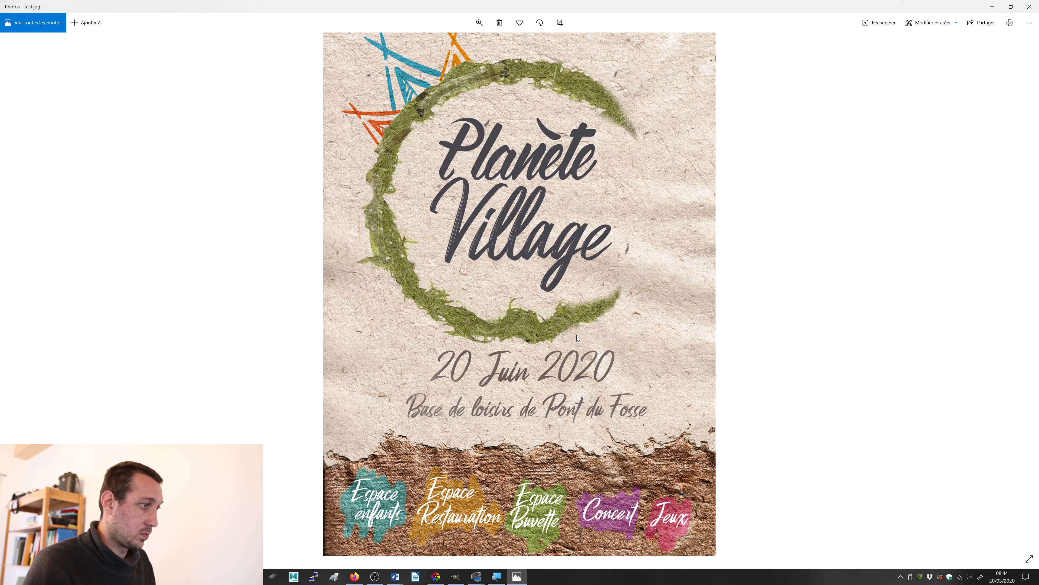
key(alt+Tab)
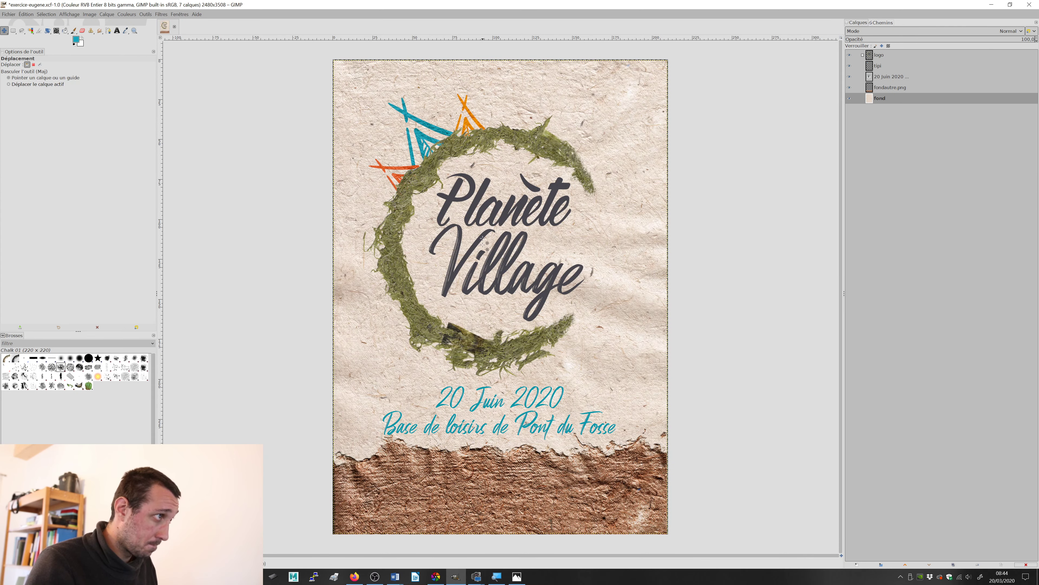
scroll(487, 208, up, 2)
scroll(485, 213, down, 2)
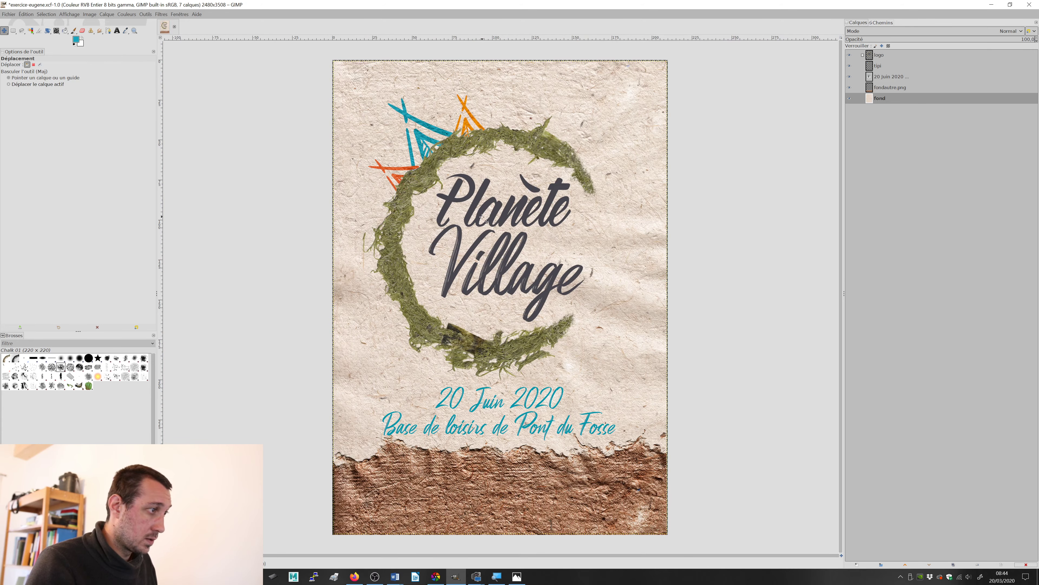
Step: Duplicate the fondautre.png layer and move the copy up until its brown paper covers the whole Planète Village lettering
click(878, 87)
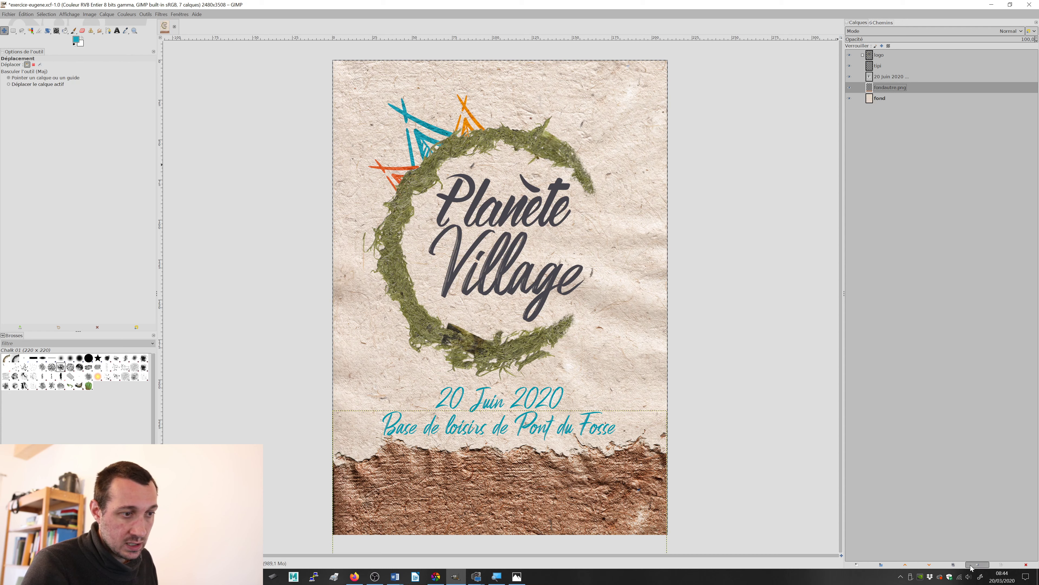
click(953, 565)
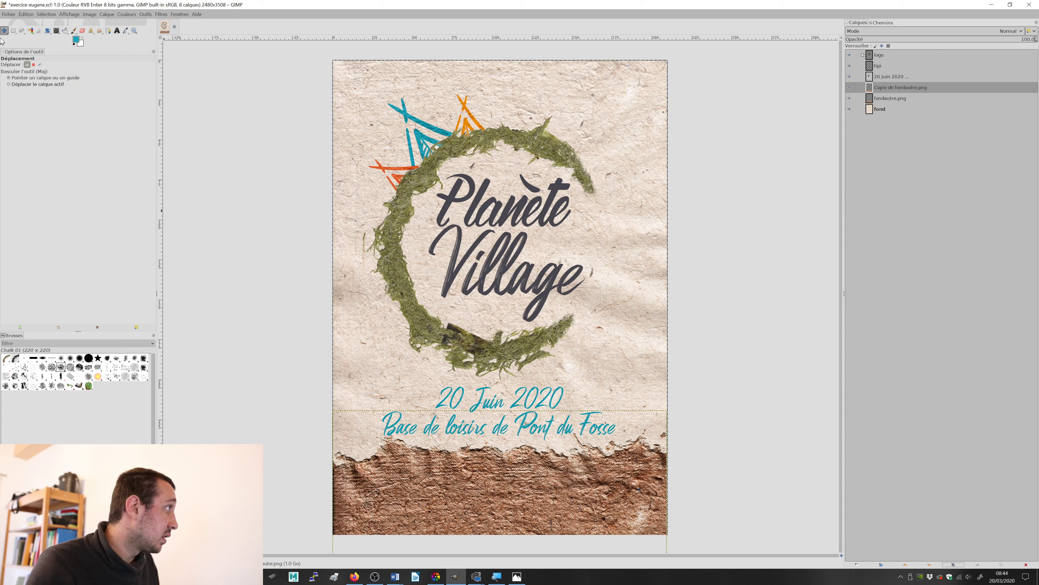
drag(471, 467, 486, 174)
drag(613, 253, 621, 257)
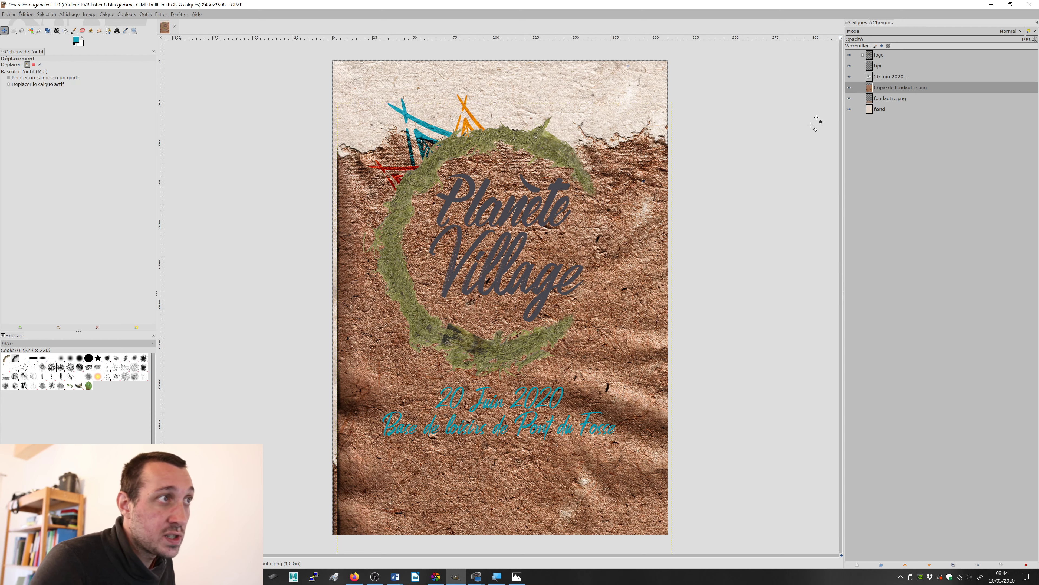
Step: Expand the logo group, hide logo.png and load its lettering as a selection
click(862, 55)
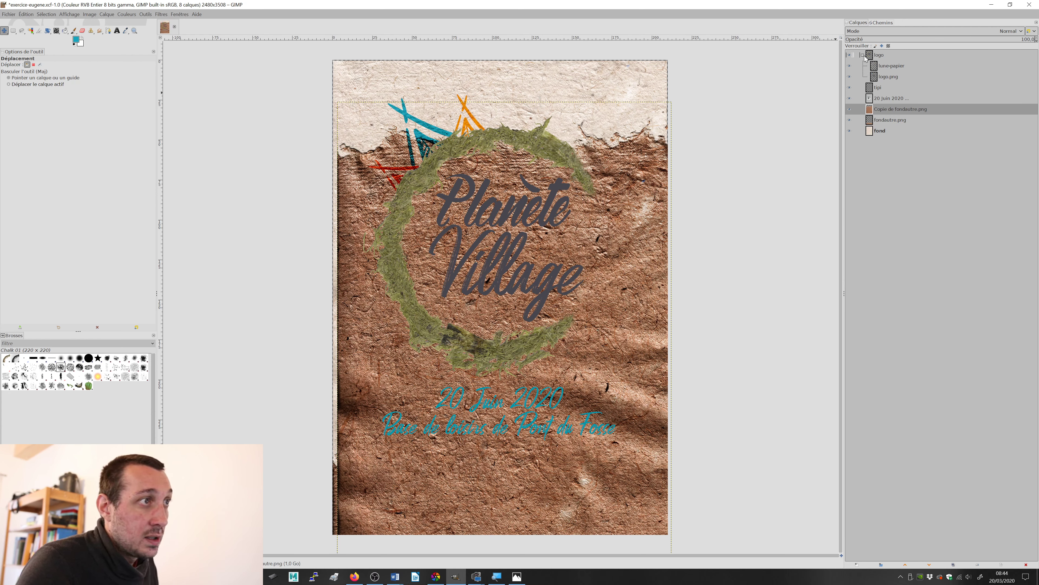
click(876, 79)
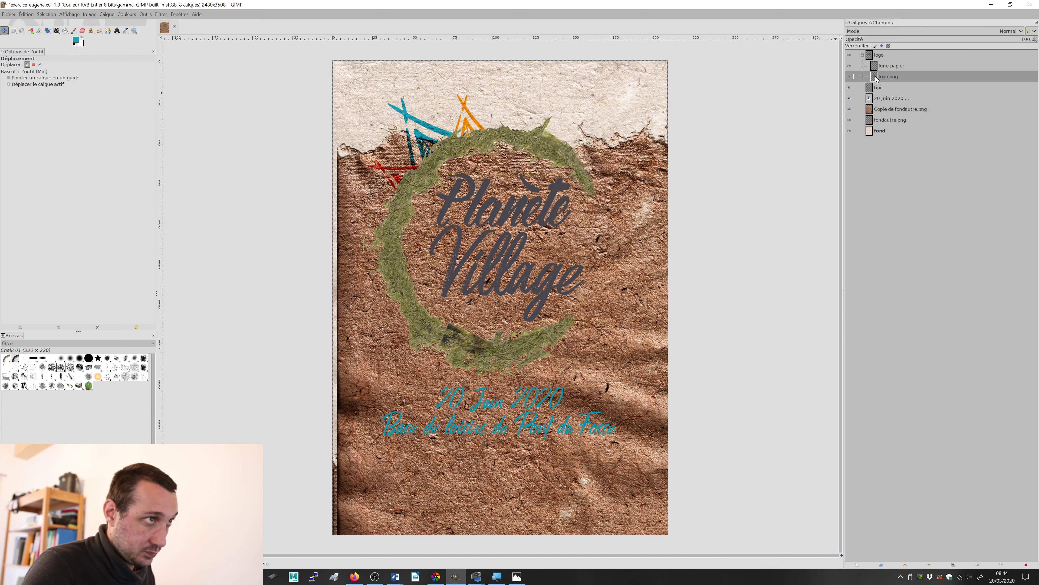
click(849, 77)
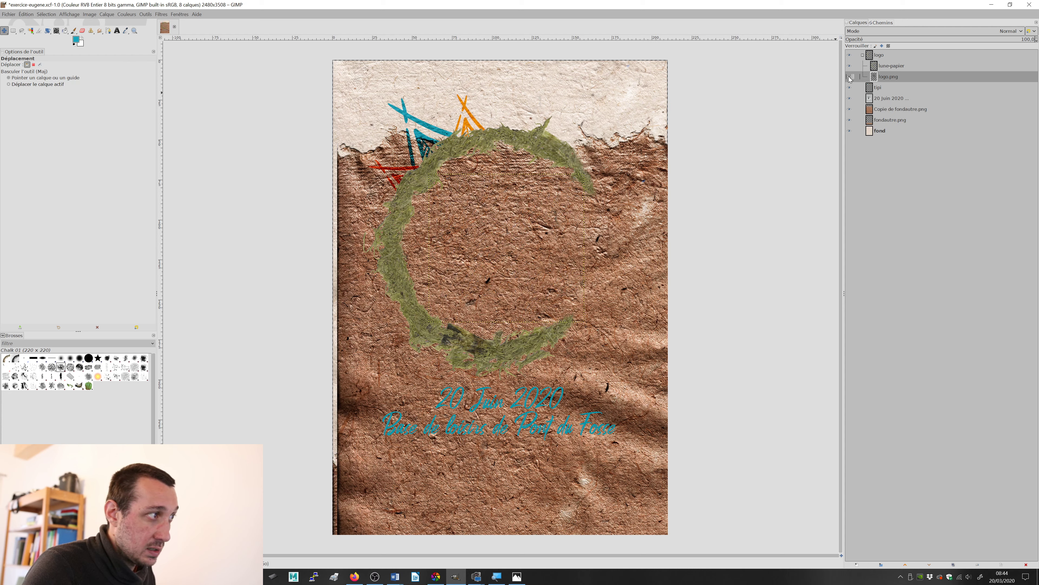
click(849, 76)
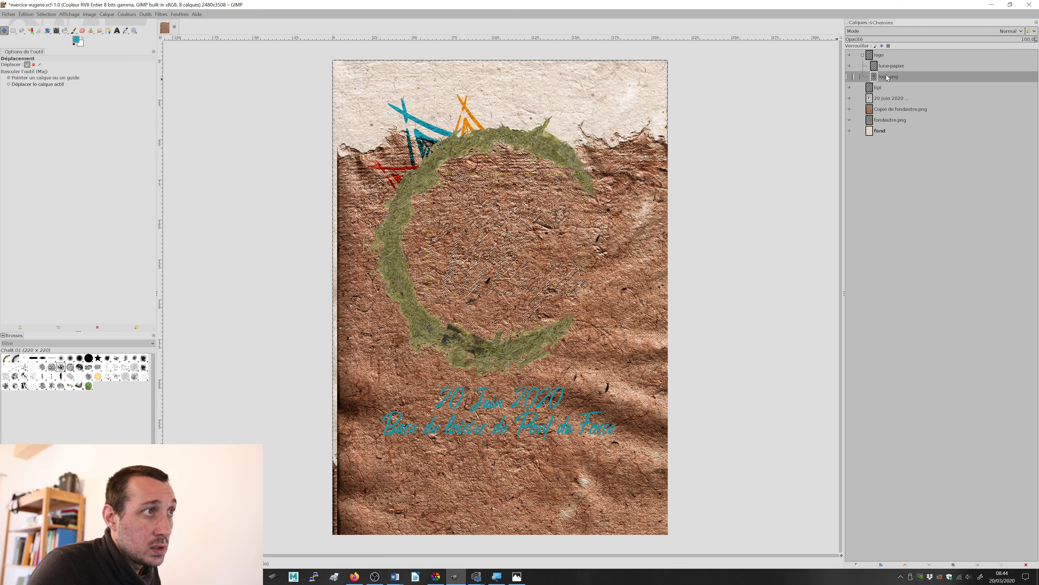
Step: Invert the selection, delete everything outside the lettering from the fondautre.png copy, and clear the selection
click(893, 110)
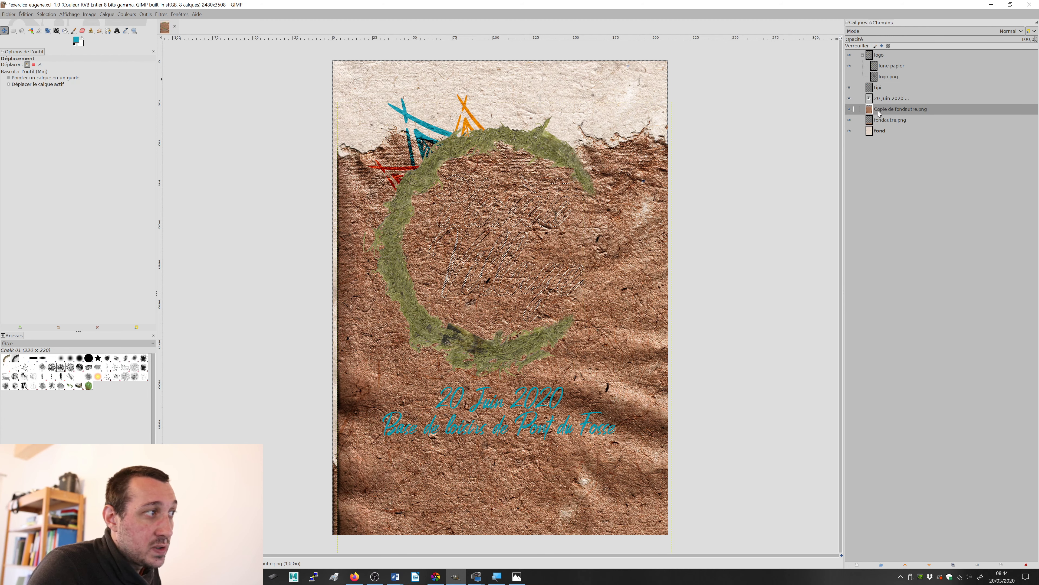
click(852, 110)
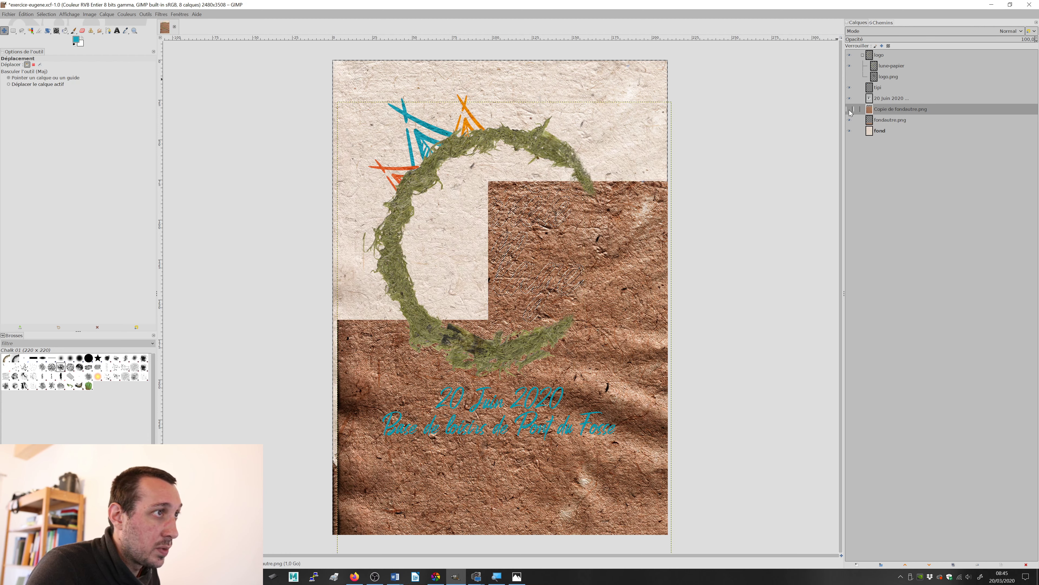
click(851, 110)
click(851, 109)
click(850, 109)
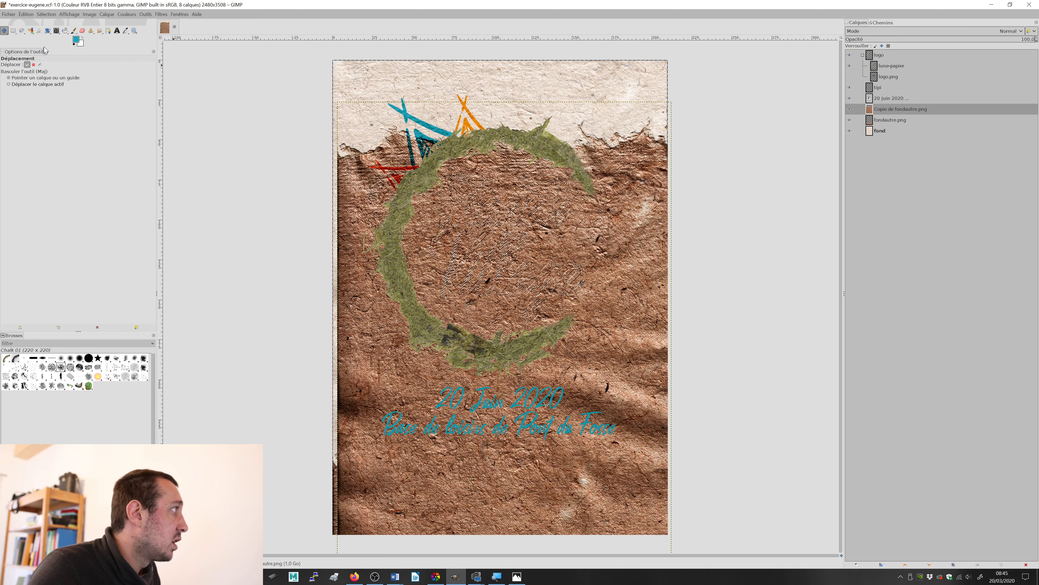
click(50, 15)
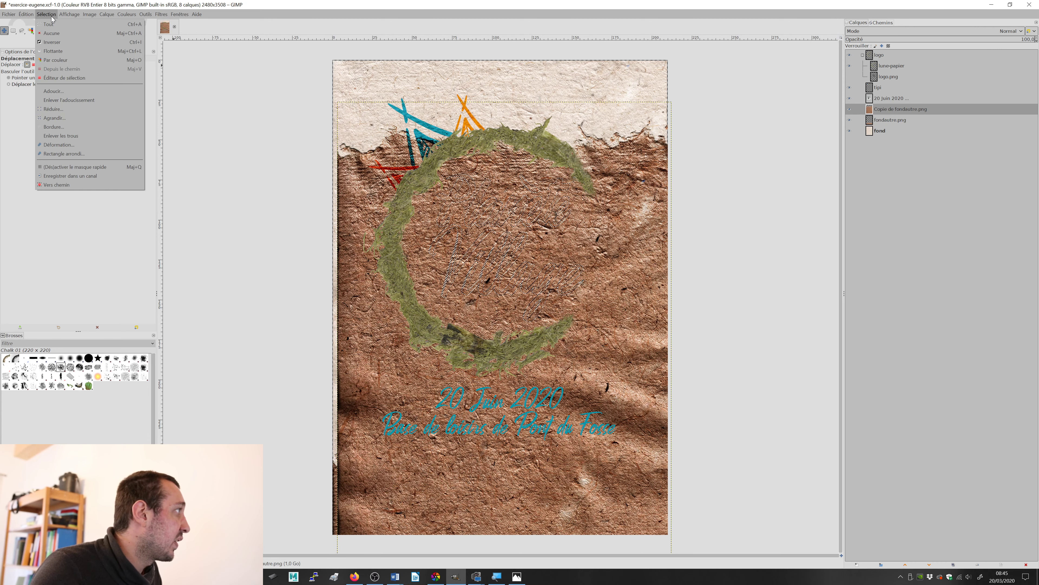
click(62, 42)
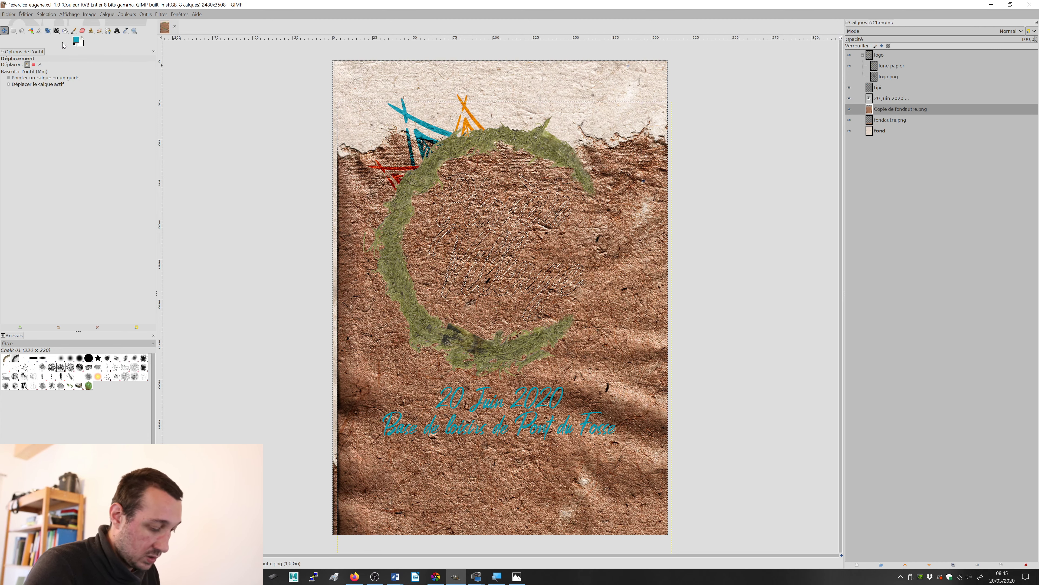
key(Delete)
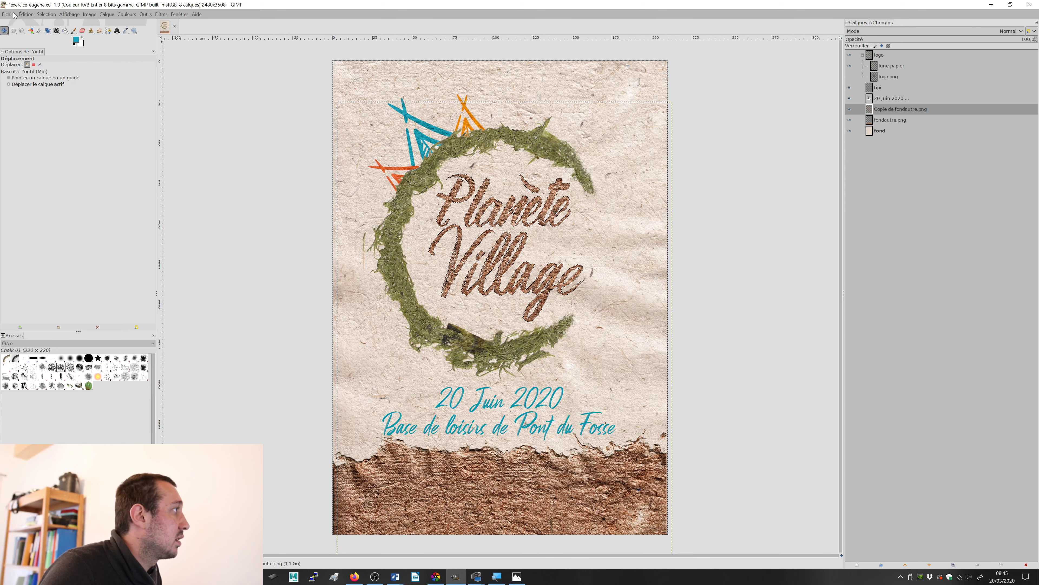
click(45, 14)
click(62, 33)
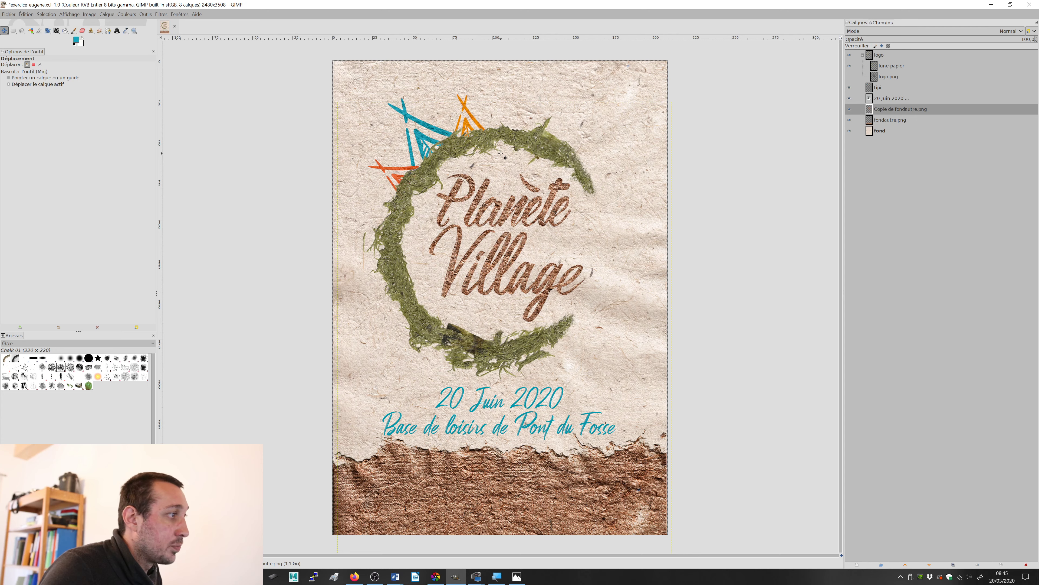
Step: Inspect the brown paper lettering, move its layer into the logo group directly below logo.png, and save the file
scroll(529, 227, up, 3)
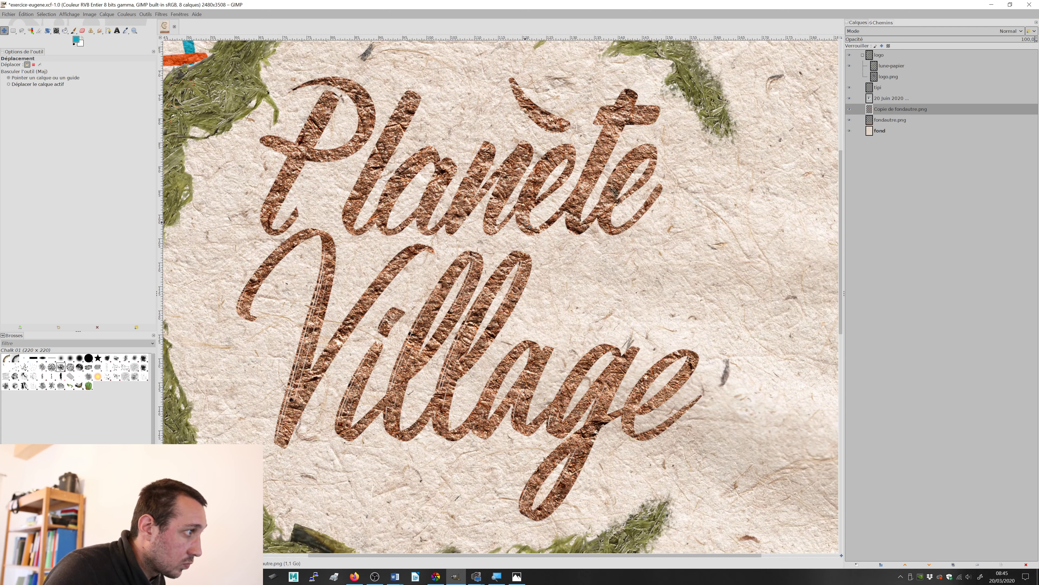
scroll(529, 226, down, 5)
scroll(515, 213, up, 2)
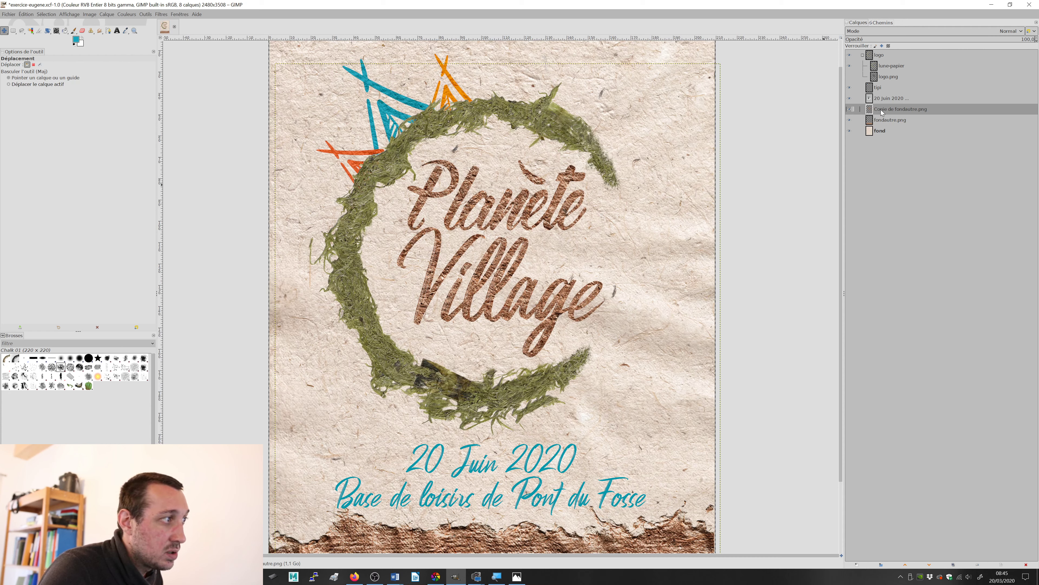
drag(884, 112, 901, 84)
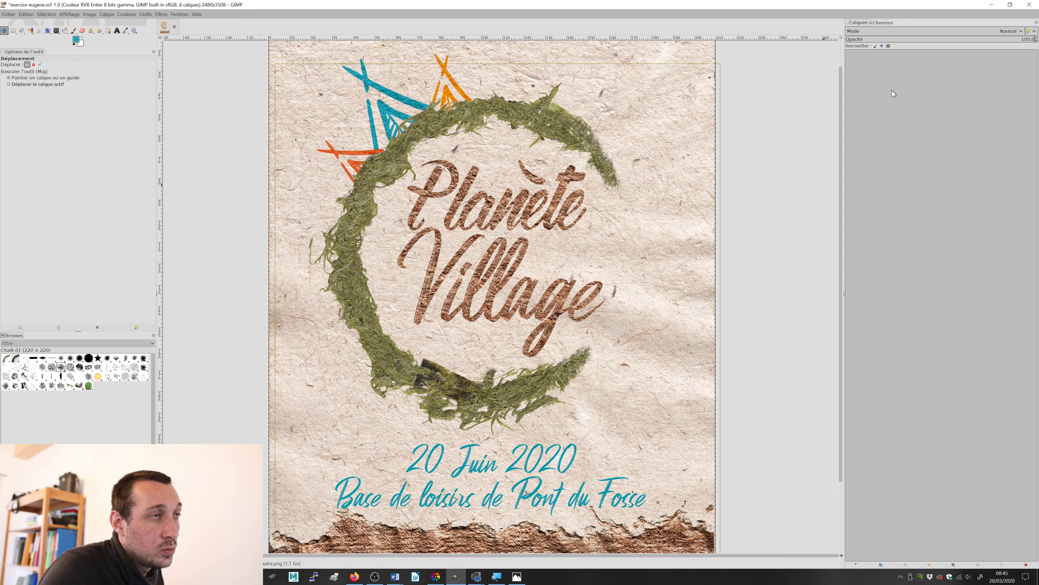
key(ctrl+s)
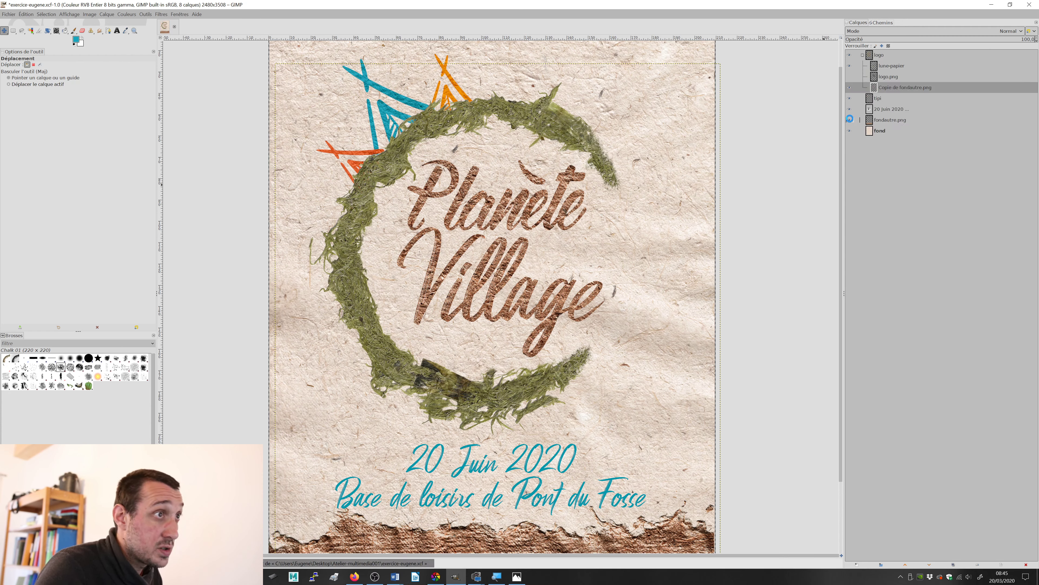
Step: Toggle the visibility of logo.png to compare the dark and brown paper lettering, leaving the layer shown
click(850, 77)
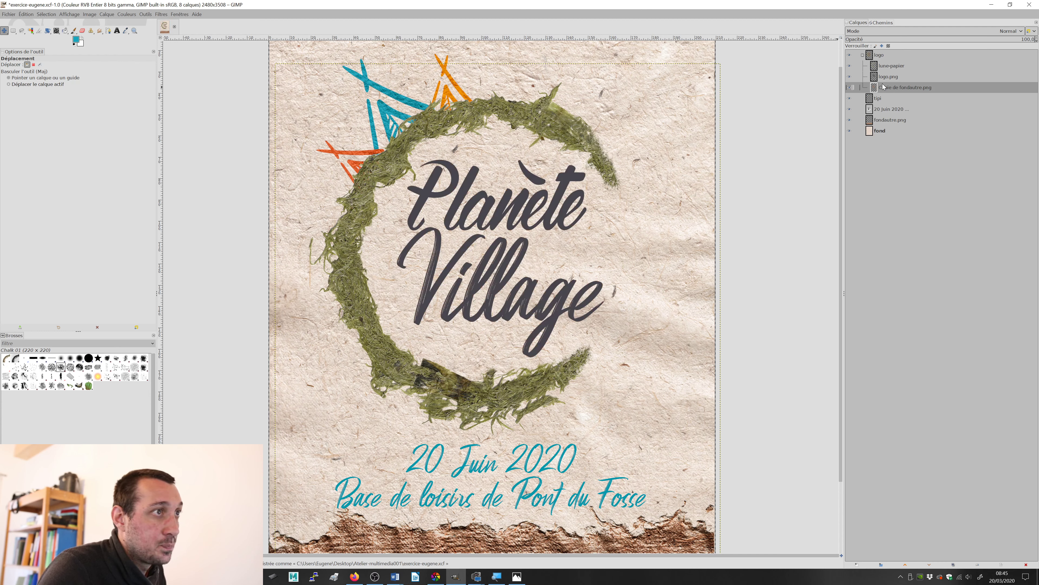
click(850, 78)
click(850, 78)
click(850, 78)
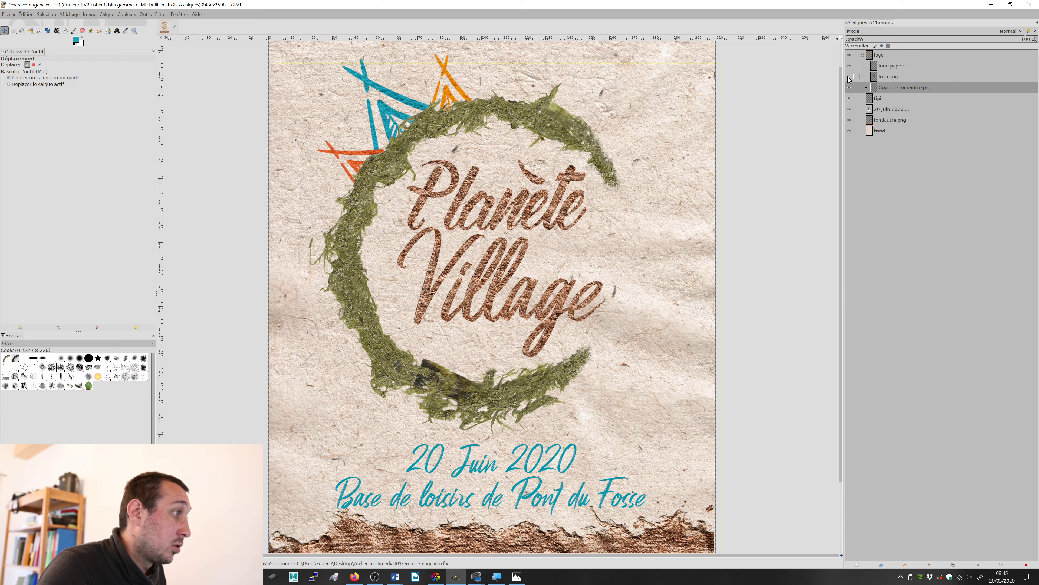
click(850, 79)
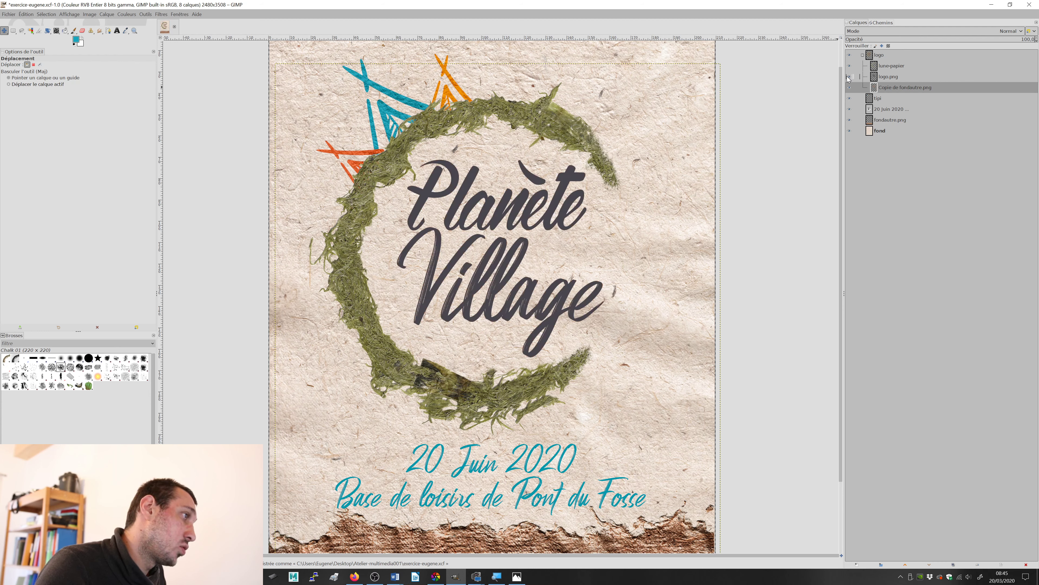
click(850, 79)
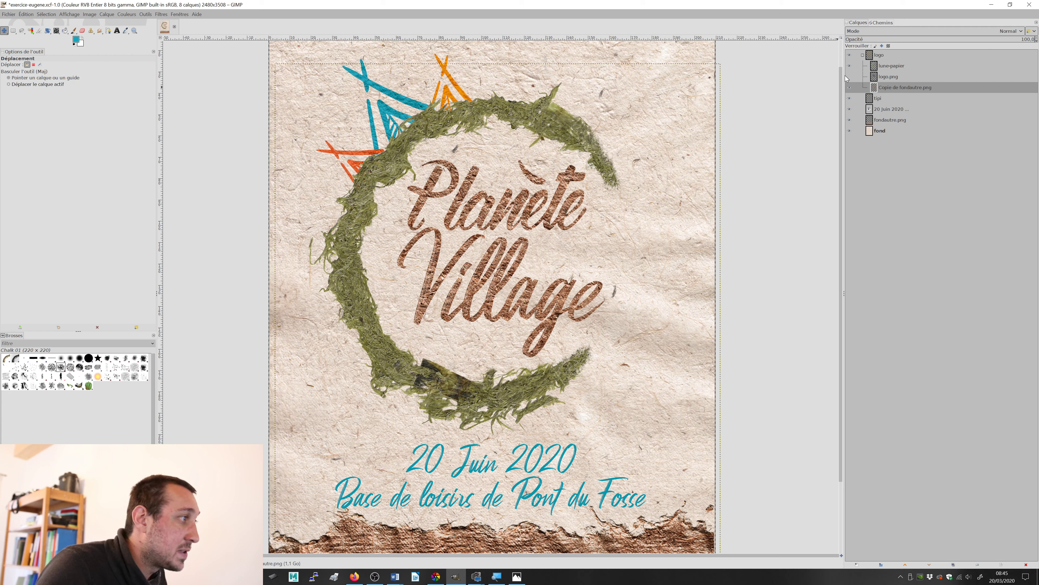
click(850, 79)
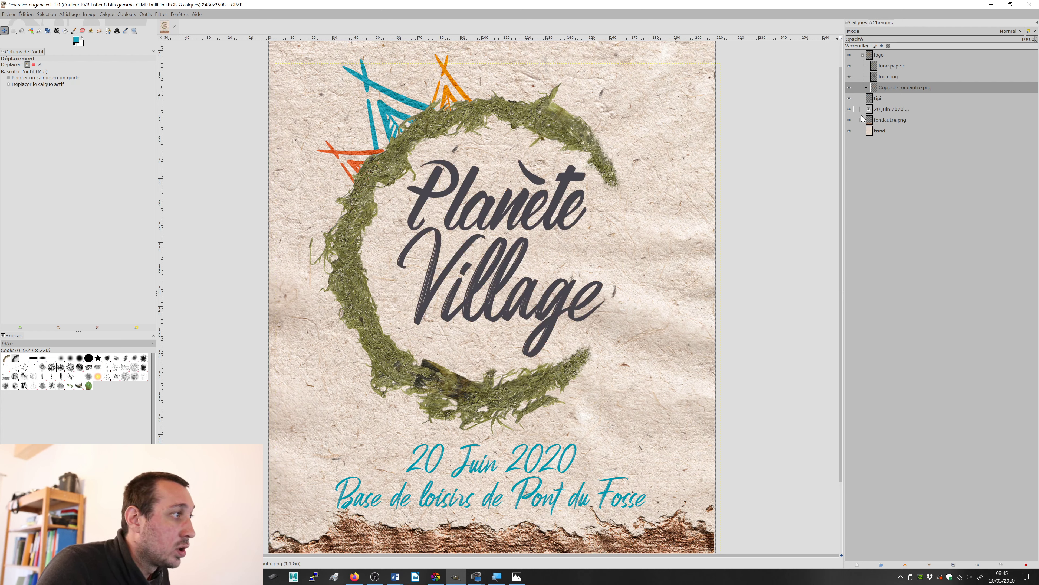
Step: Reduce the opacity of the logo.png layer to about 65 so the brown paper texture shows through the lettering
click(884, 77)
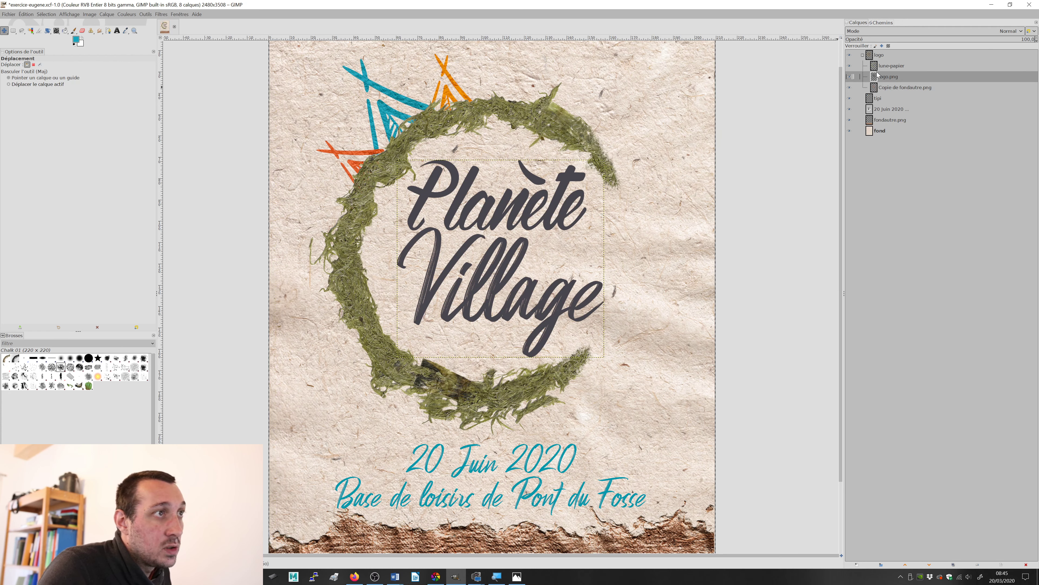
click(1014, 39)
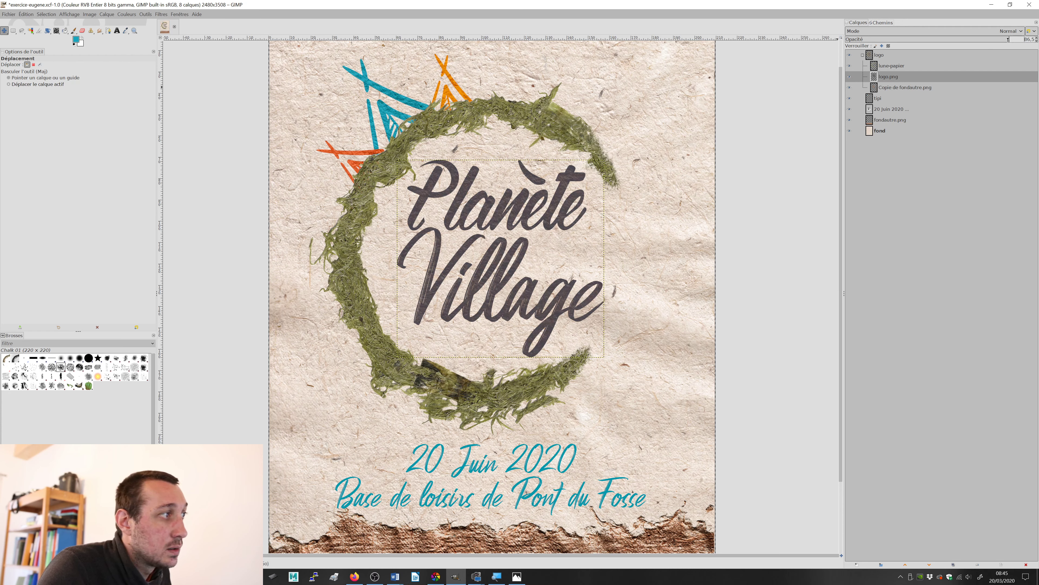
drag(1007, 39, 967, 58)
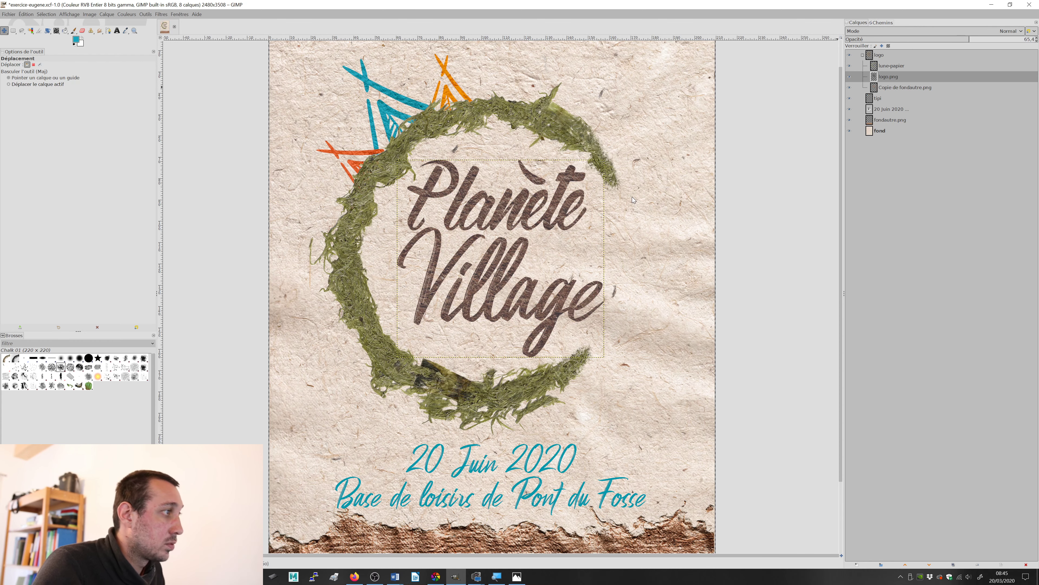
scroll(633, 199, down, 2)
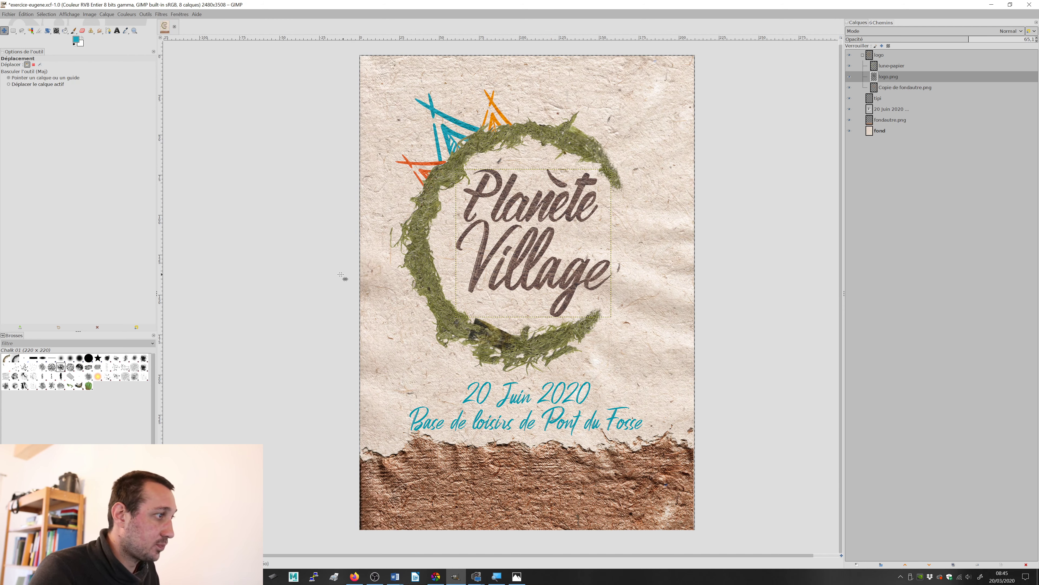
Step: Switch to test.jpg in Photos to examine the reference poster's wreath, lettering and activity labels, and return to GIMP
key(alt+Tab)
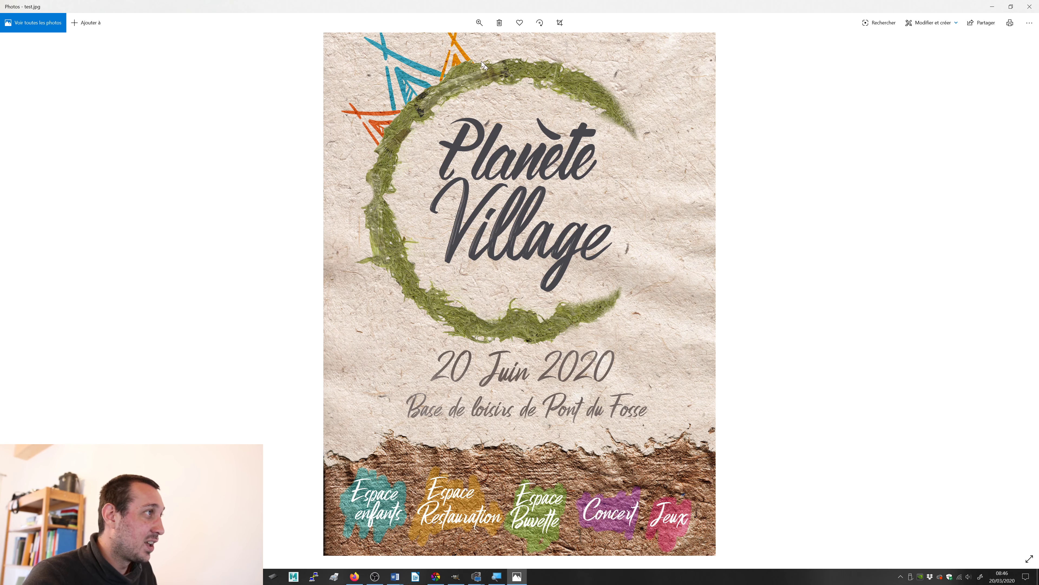
mouse_move(486, 84)
mouse_down()
mouse_move(506, 140)
mouse_move(484, 83)
mouse_up()
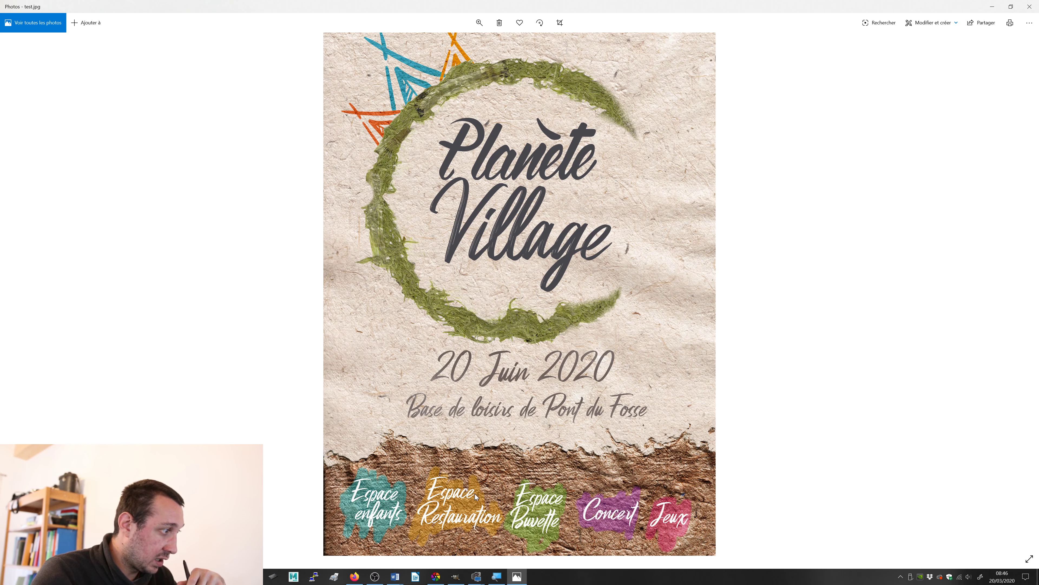
drag(567, 272, 569, 296)
key(alt+Tab)
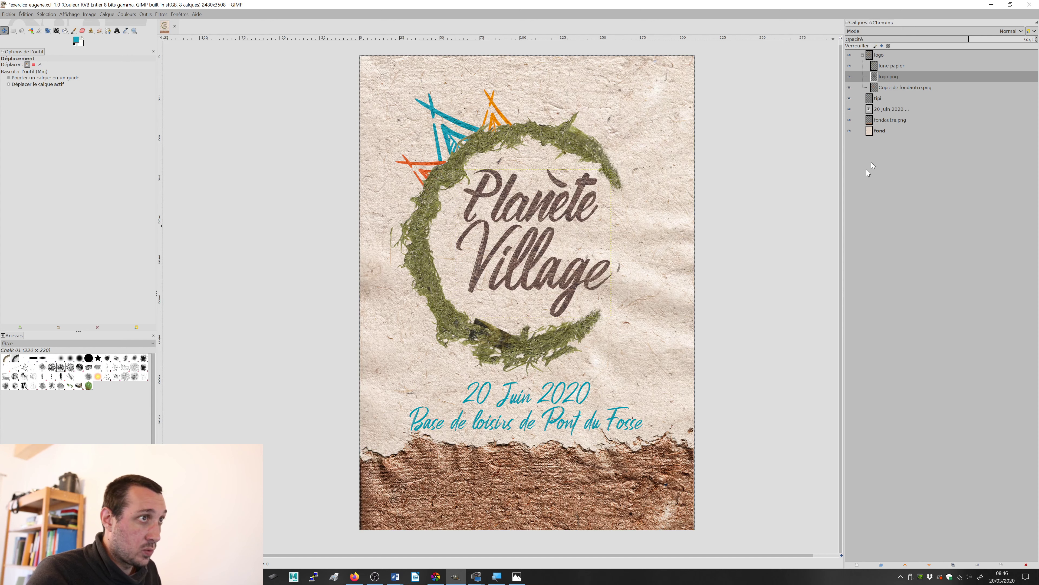
Step: Collapse the logo group and create a new text frame in the poster's upper-right area, above the date text layer
click(862, 56)
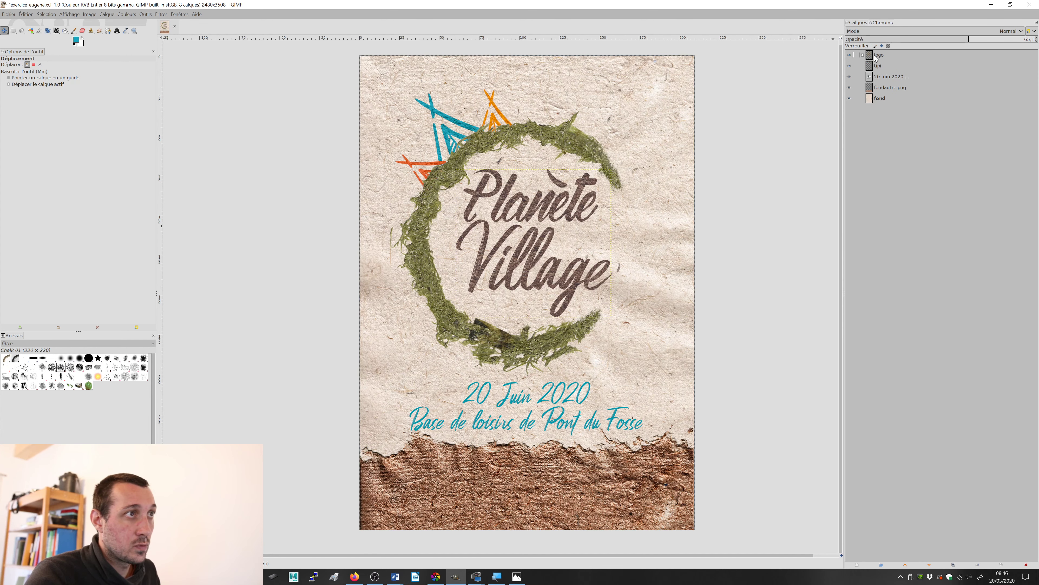
click(876, 59)
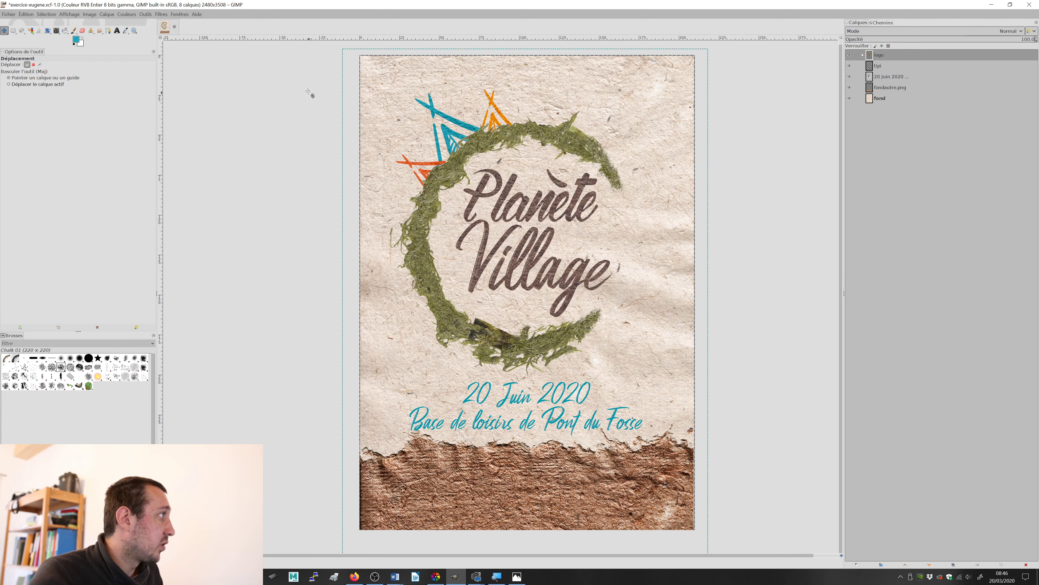
click(117, 31)
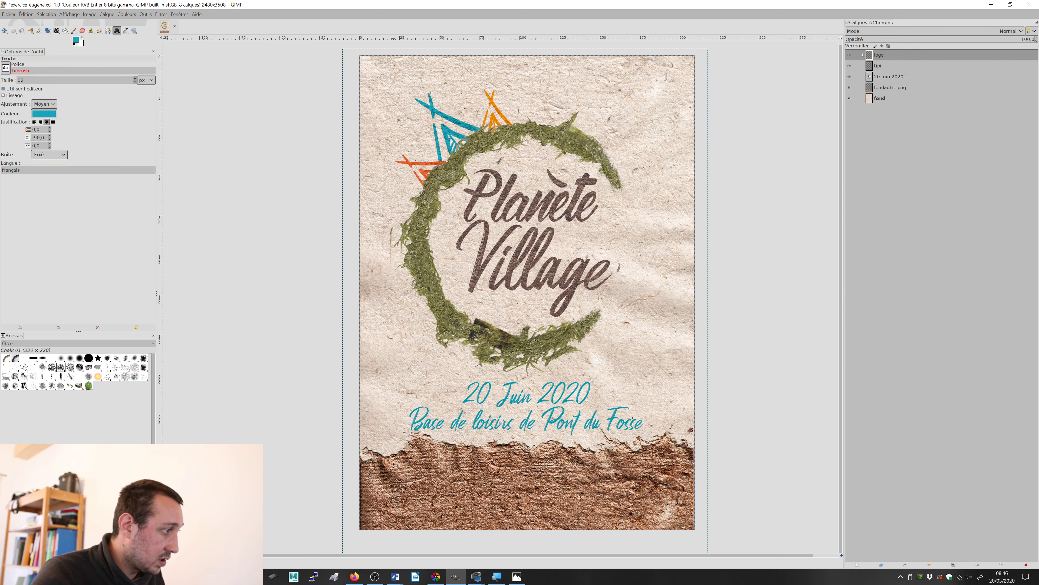
click(424, 421)
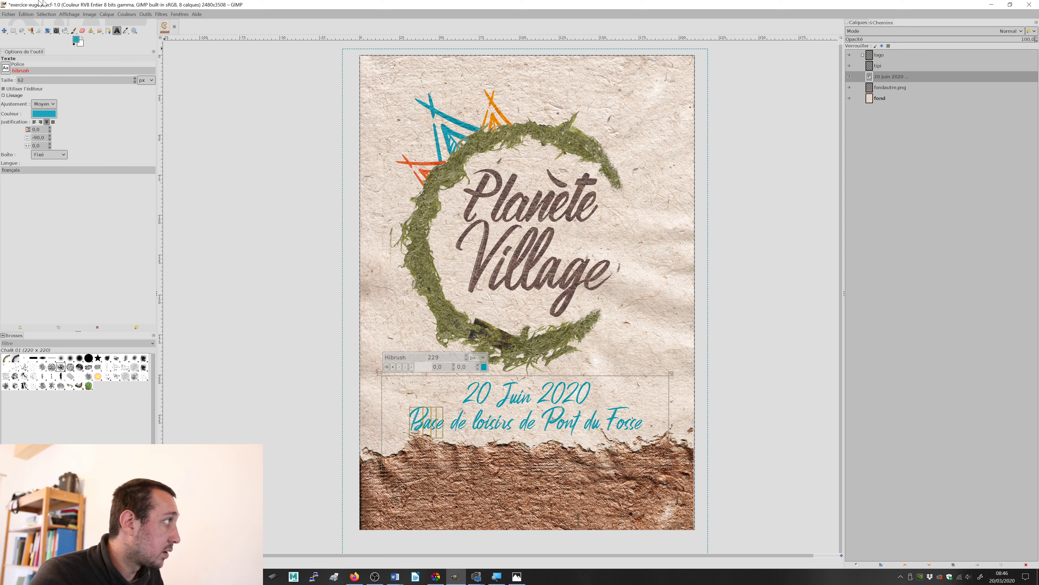
click(4, 31)
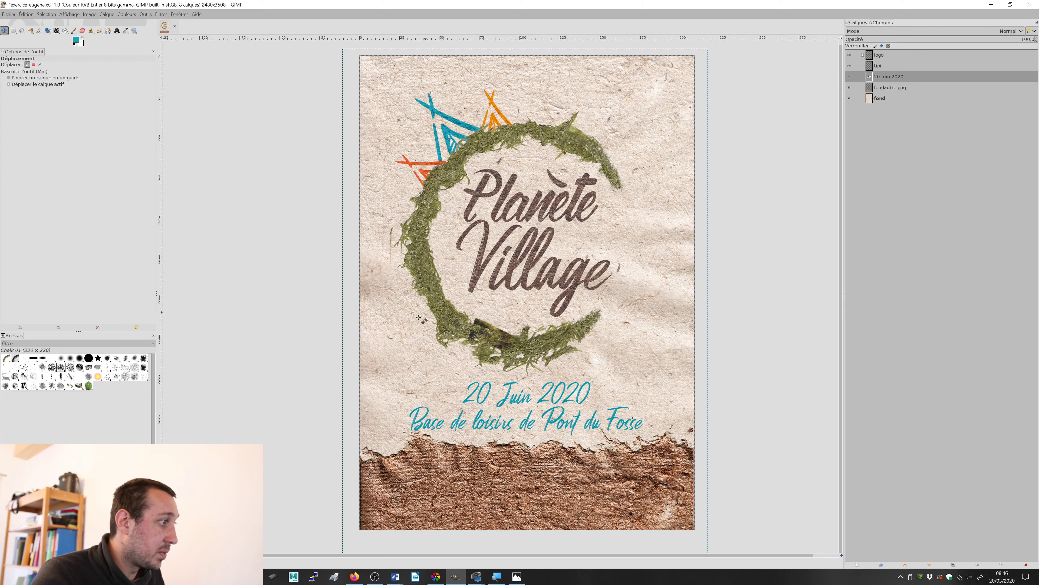
click(117, 31)
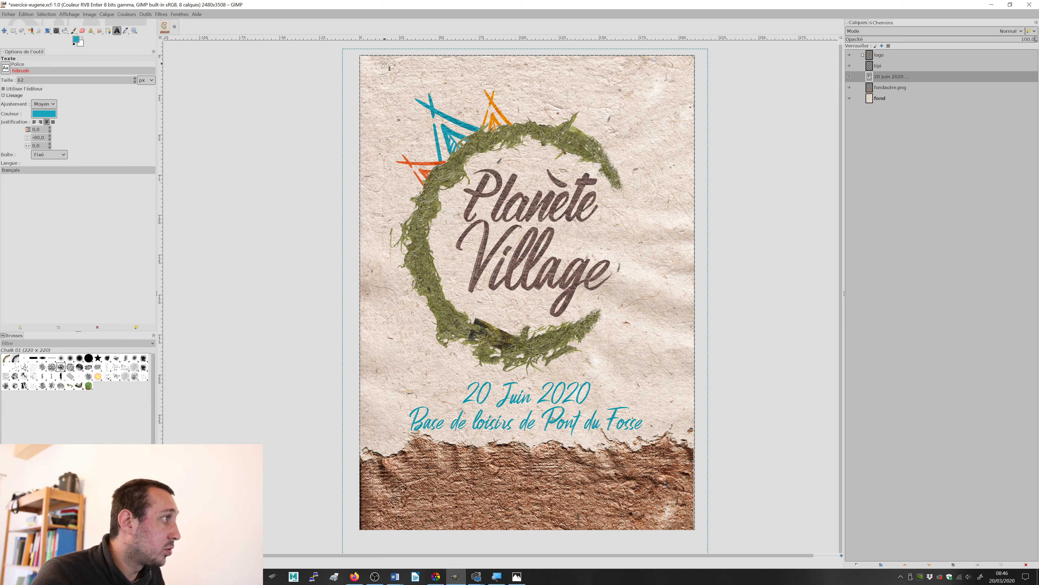
drag(554, 86, 680, 153)
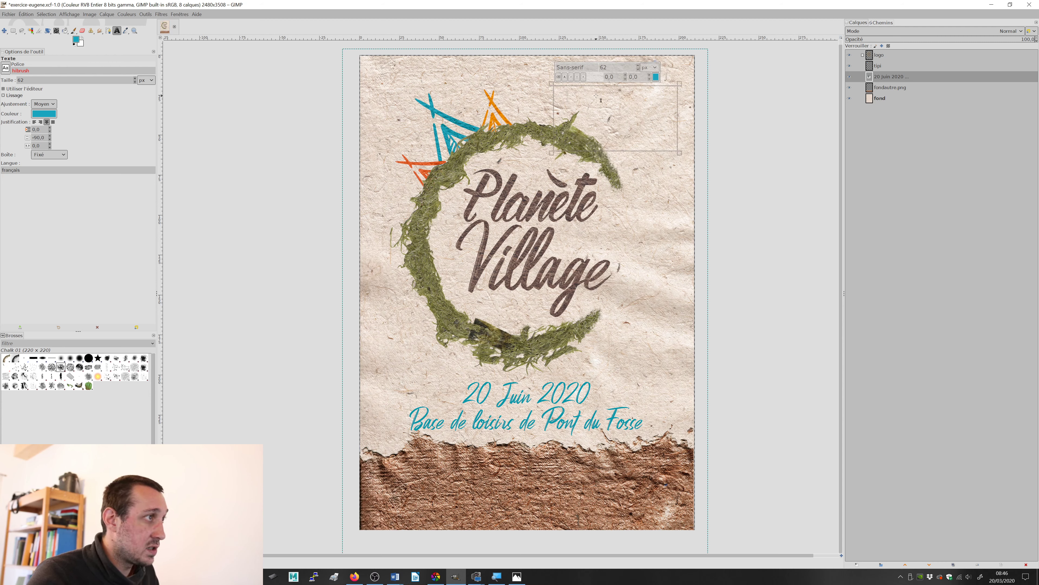
Step: Enter "Espace Buvette" on two lines in the new text frame
text(E)
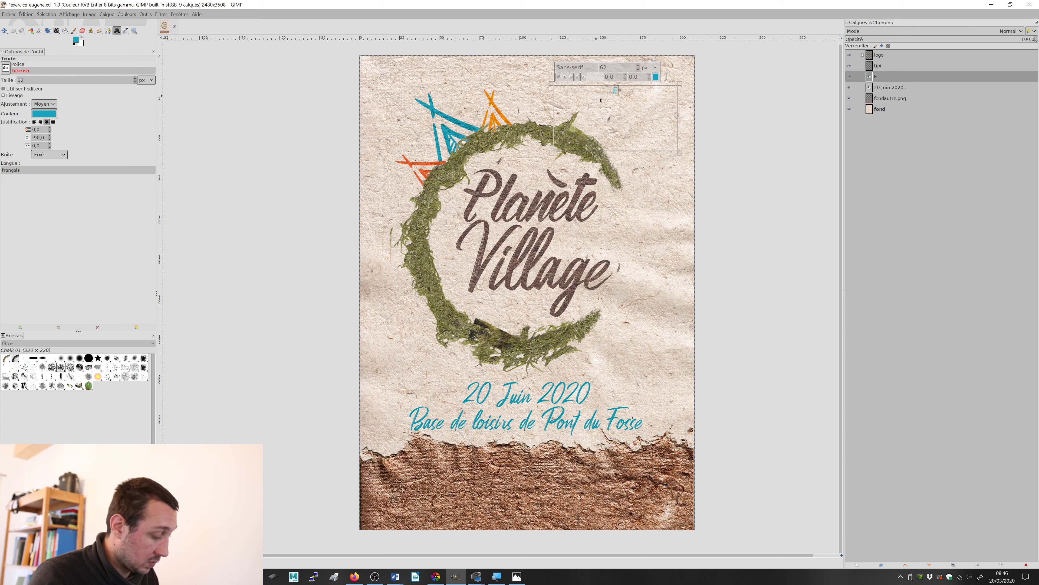
text(spca)
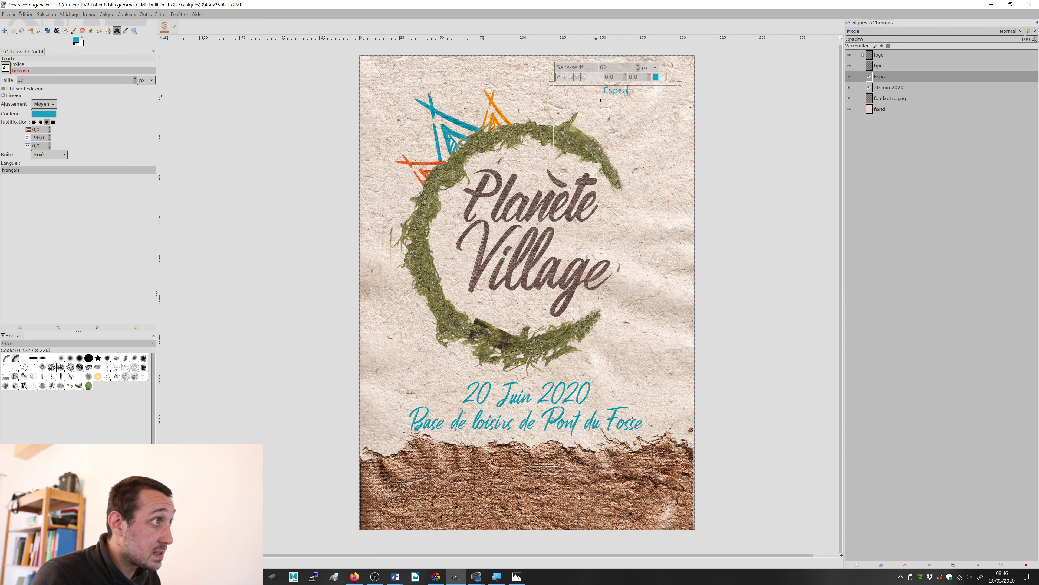
key(BackSpace)
key(BackSpace)
key(BackSpace)
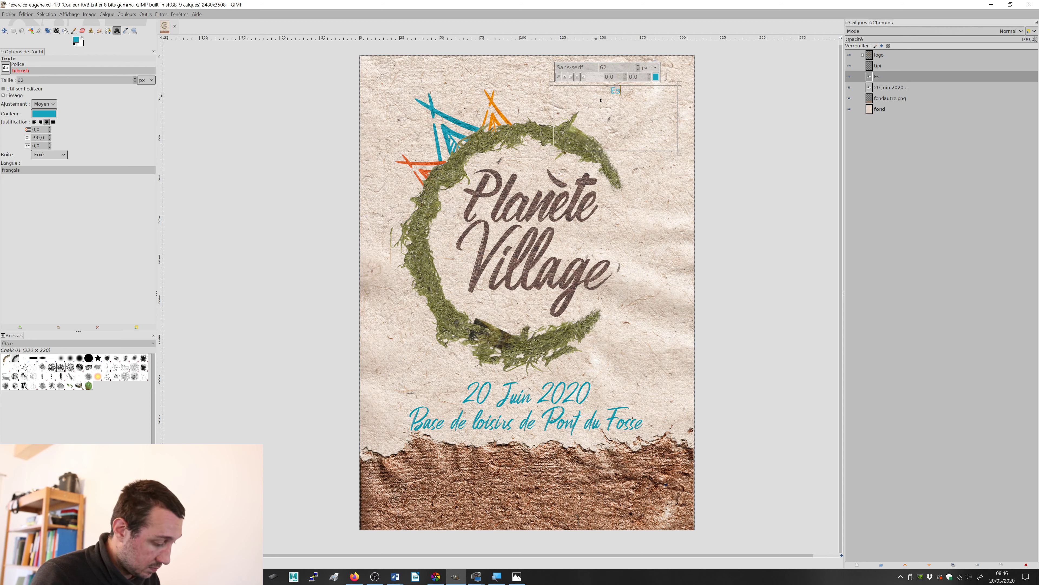
text(pace )
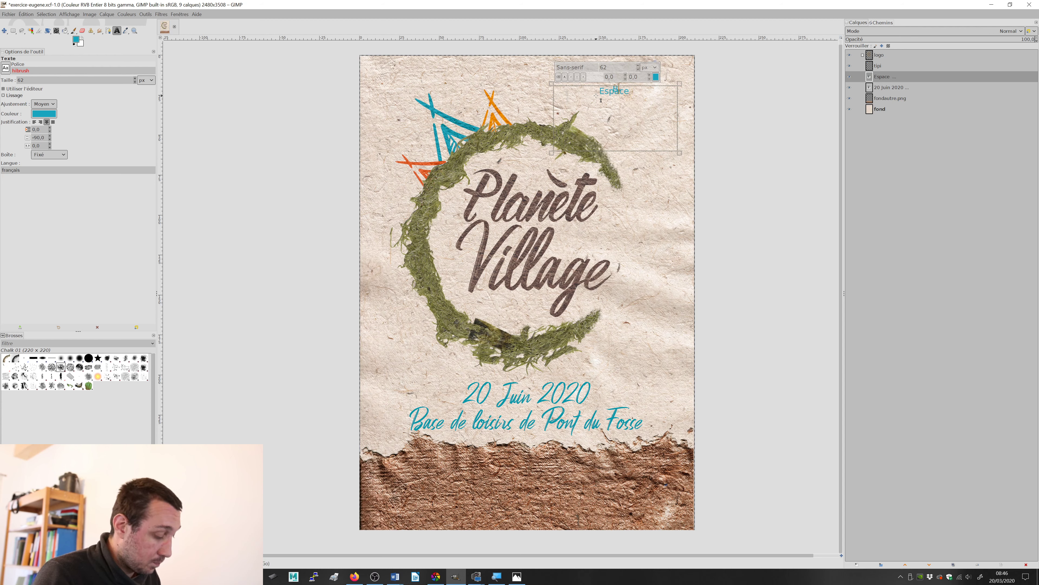
text(Buvette)
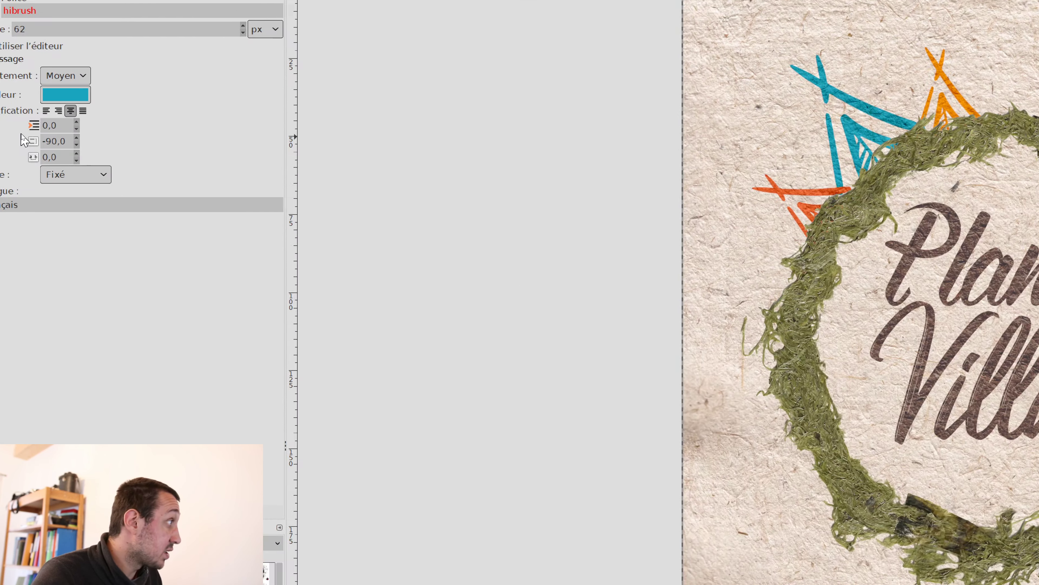
Step: Set the line spacing of the Espace Buvette text to 0
click(64, 141)
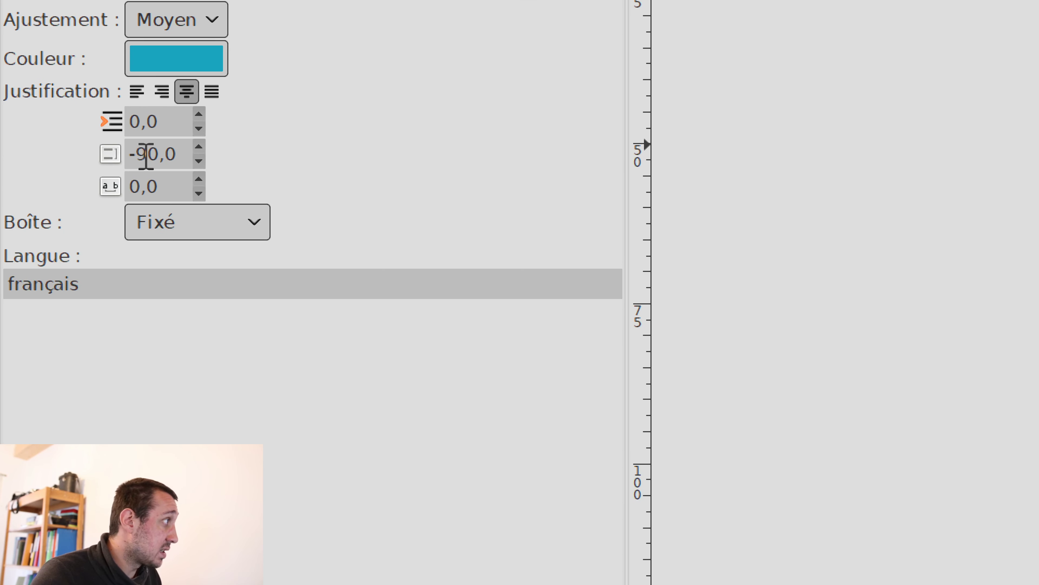
drag(178, 154, 123, 151)
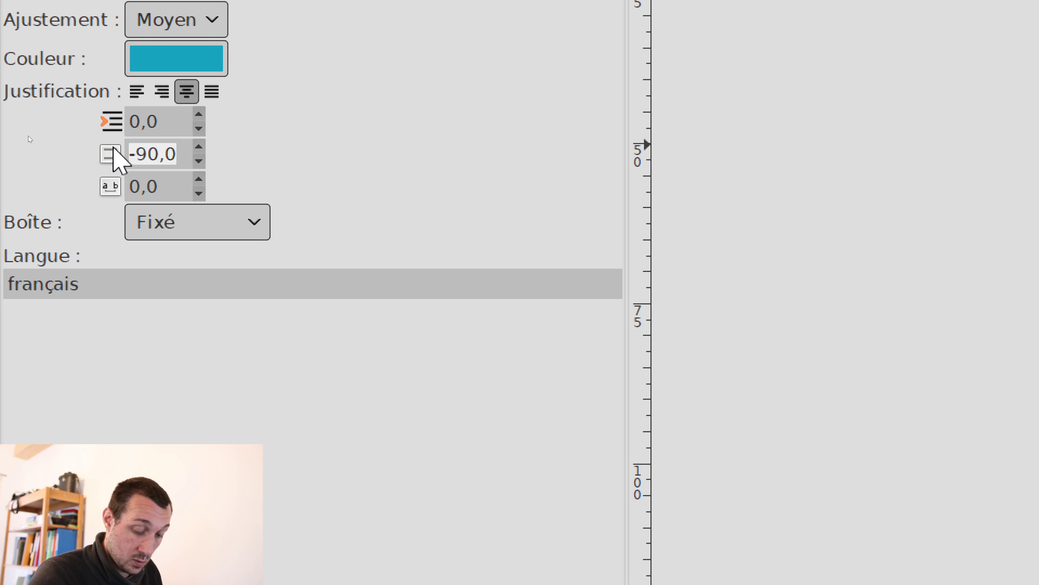
text(0)
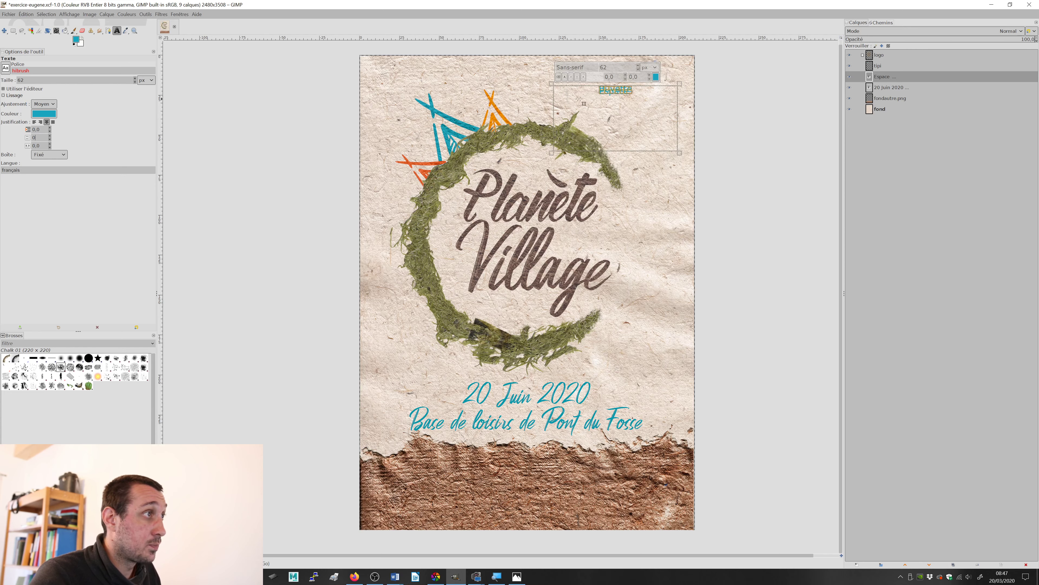
key(Return)
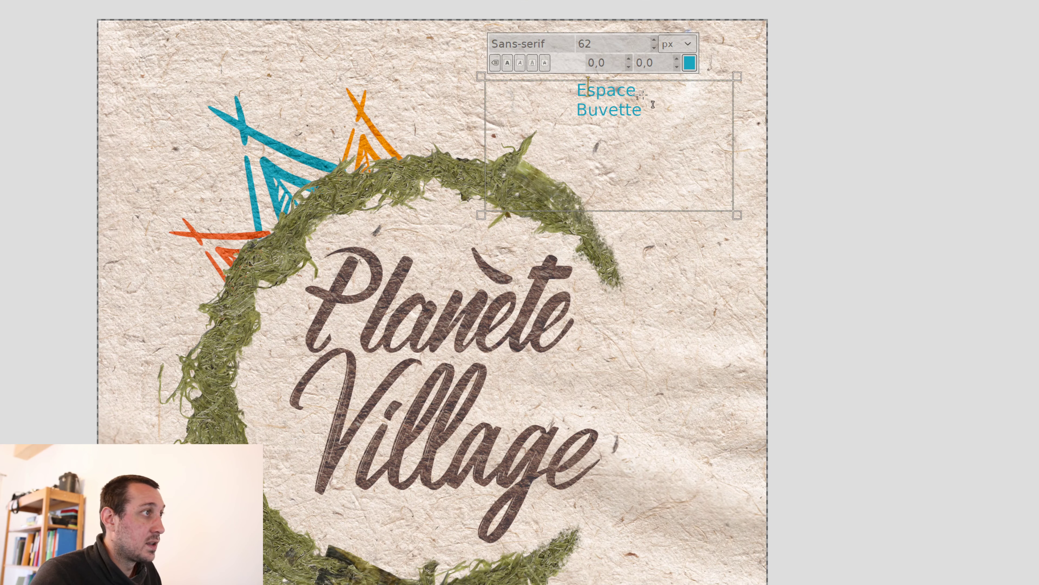
Step: Select the Espace Buvette text and change its font to Hibrush
key(Home)
key(shift+End)
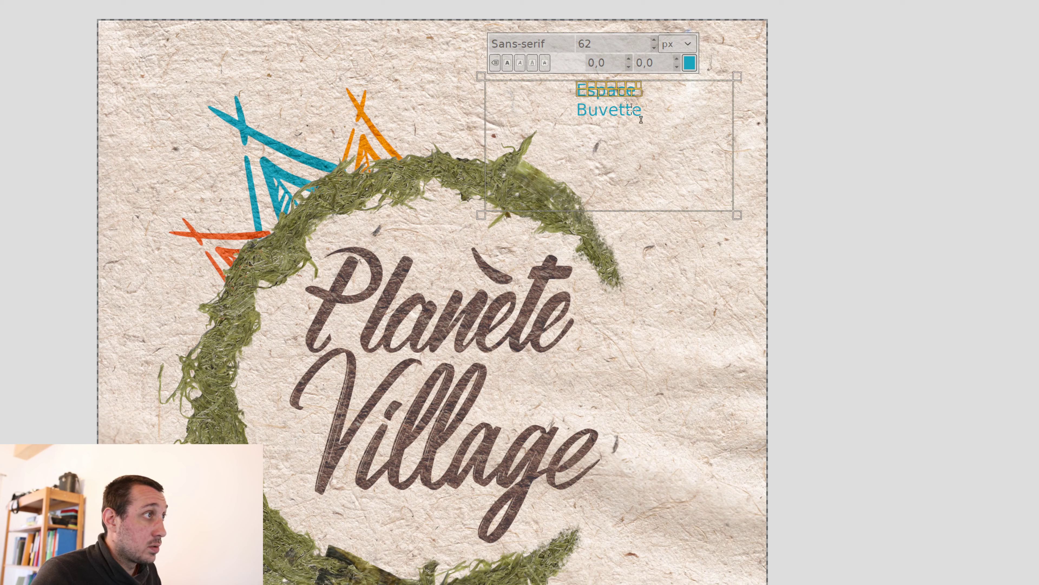
click(557, 45)
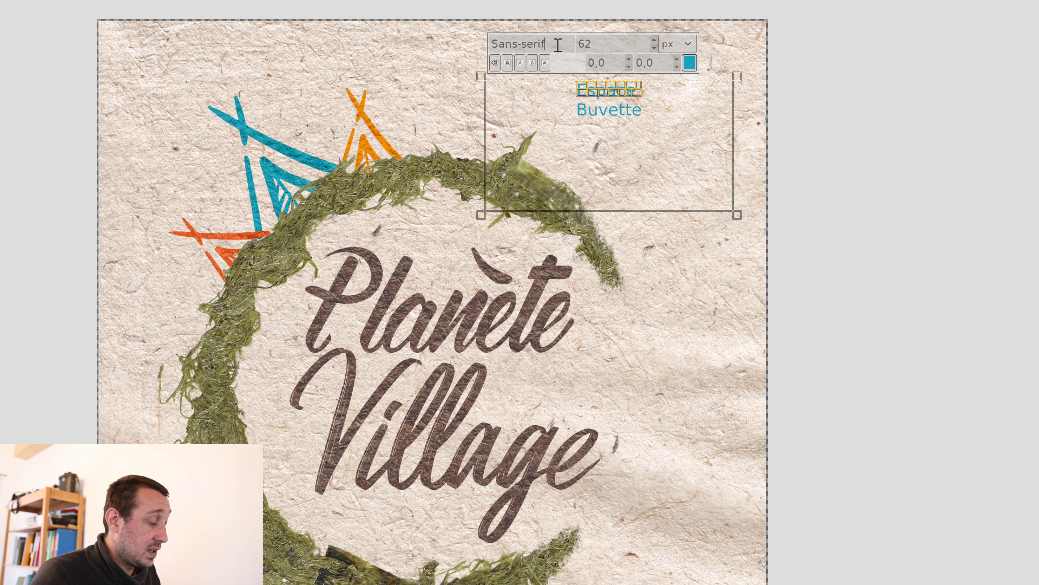
key(BackSpace)
key(BackSpace)
key(BackSpace)
key(BackSpace)
key(BackSpace)
key(BackSpace)
key(BackSpace)
key(BackSpace)
key(BackSpace)
key(BackSpace)
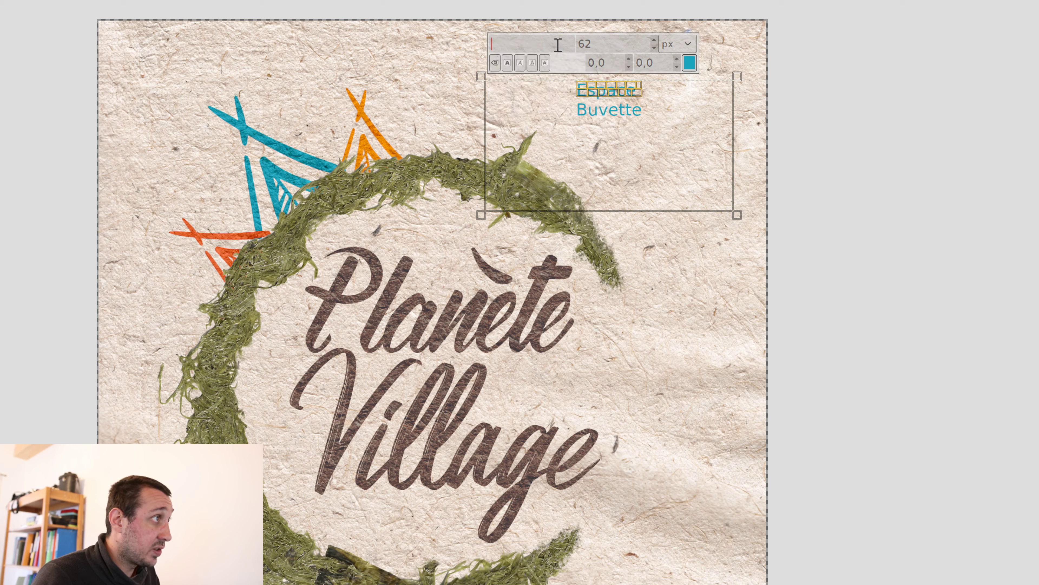
text(hib)
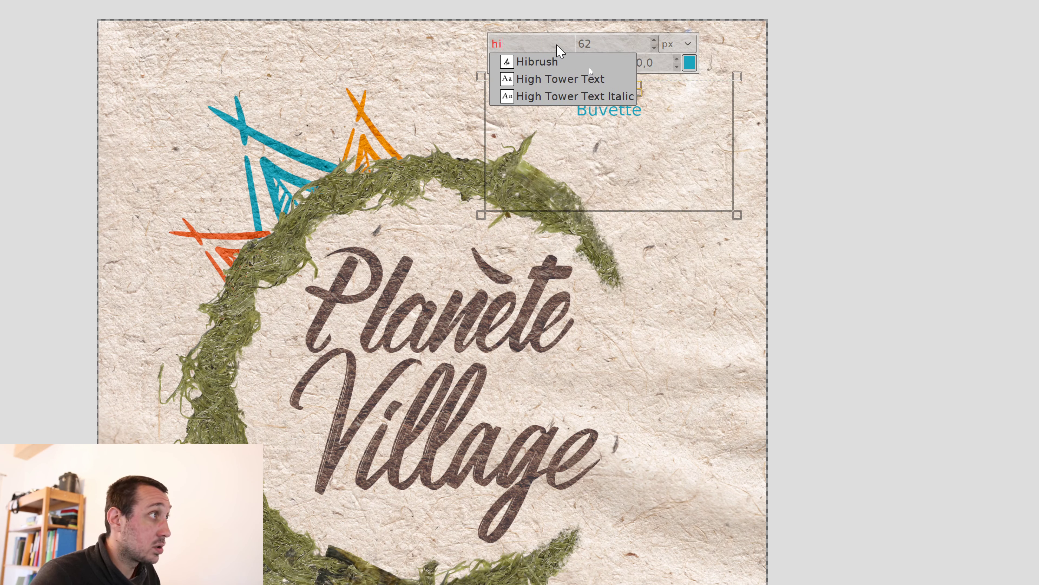
click(554, 57)
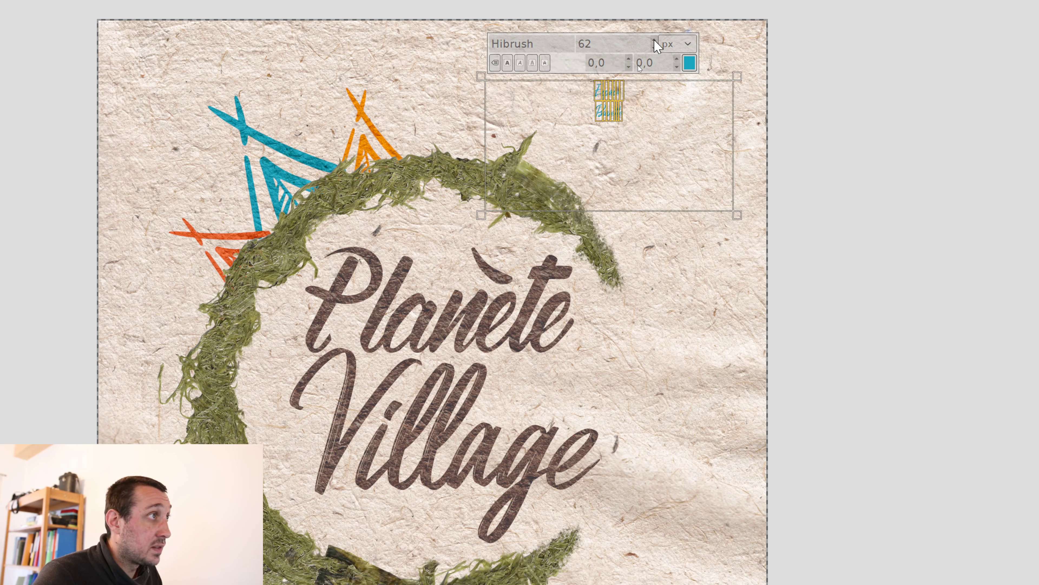
Step: Set the size of the Espace Buvette text to 145 px
scroll(655, 43, up, 6)
scroll(655, 43, up, 15)
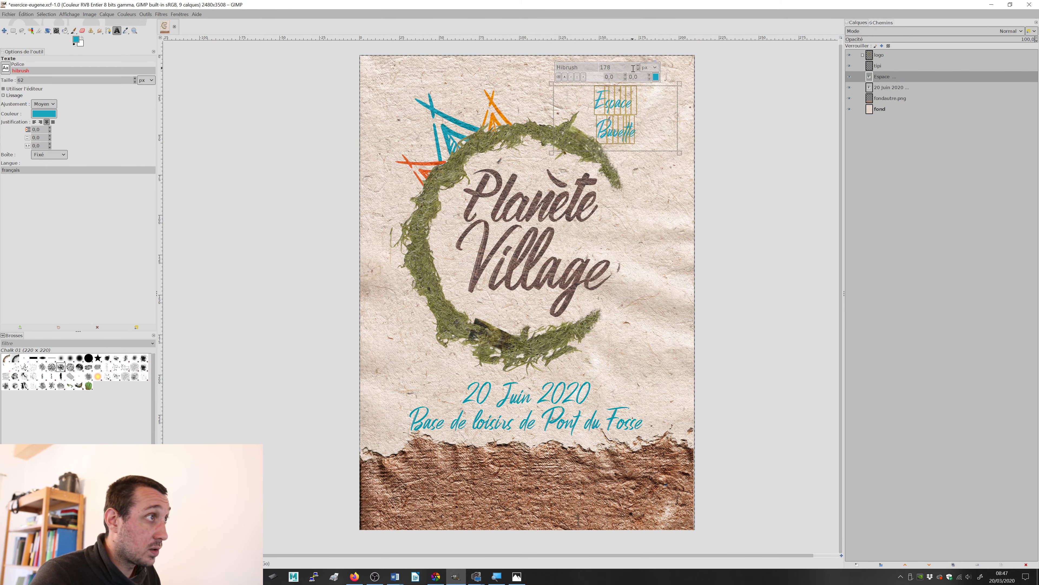
scroll(639, 68, down, 20)
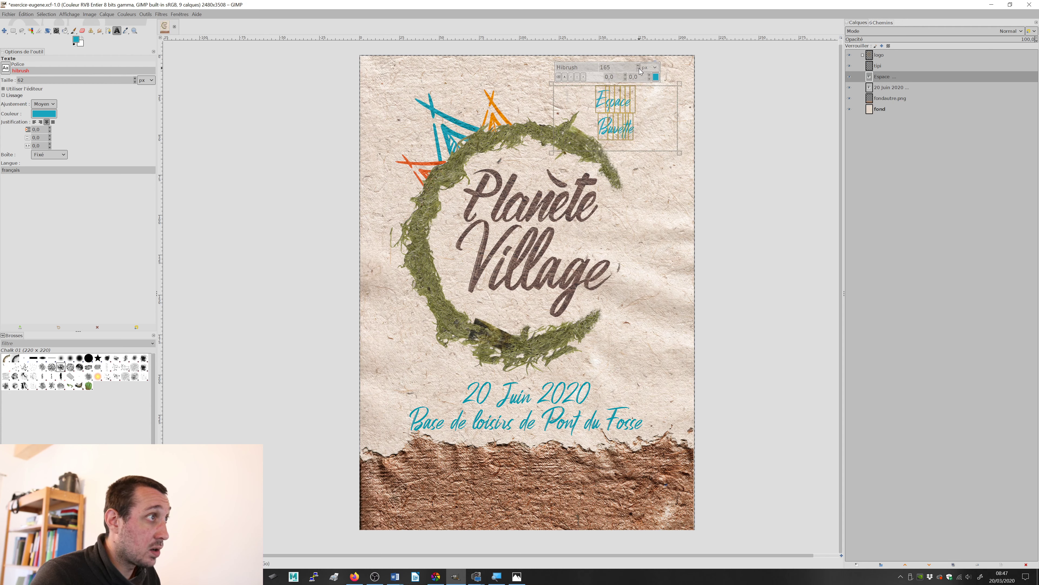
scroll(640, 69, down, 10)
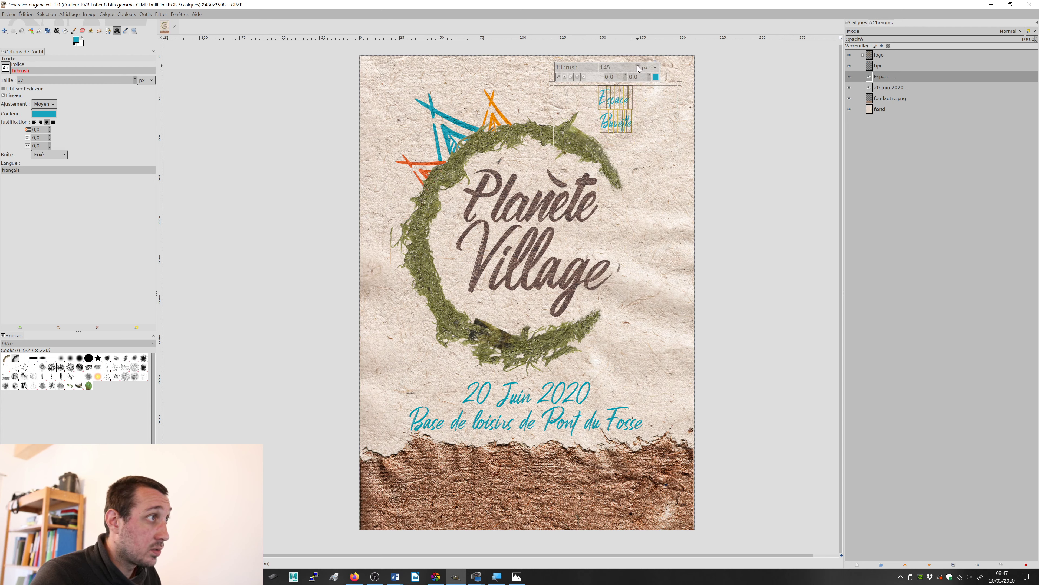
Step: Colour the Espace Buvette text white (ffffff) and move it onto the lower-left part of the torn brown paper
click(655, 78)
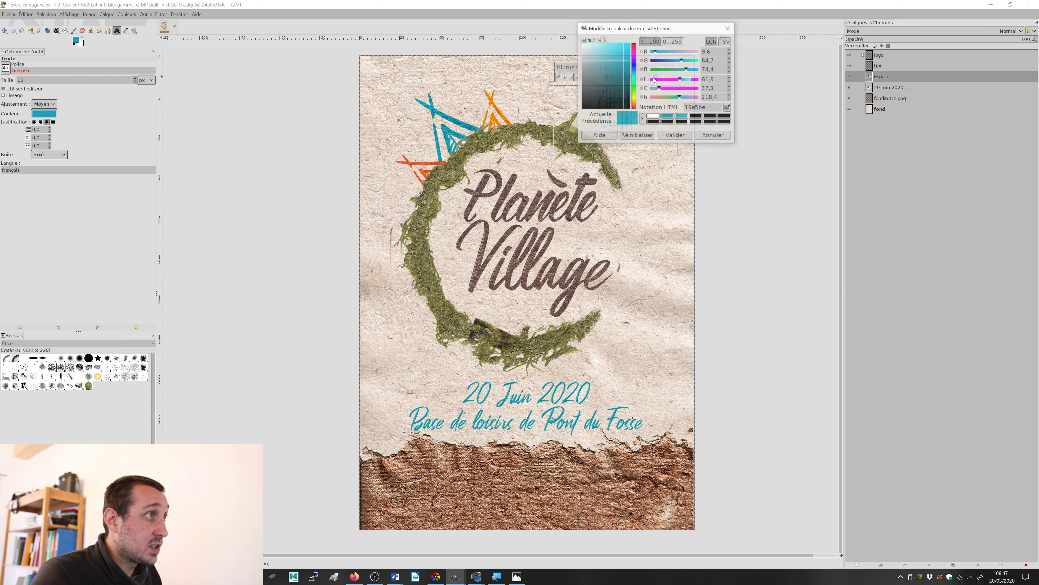
click(582, 44)
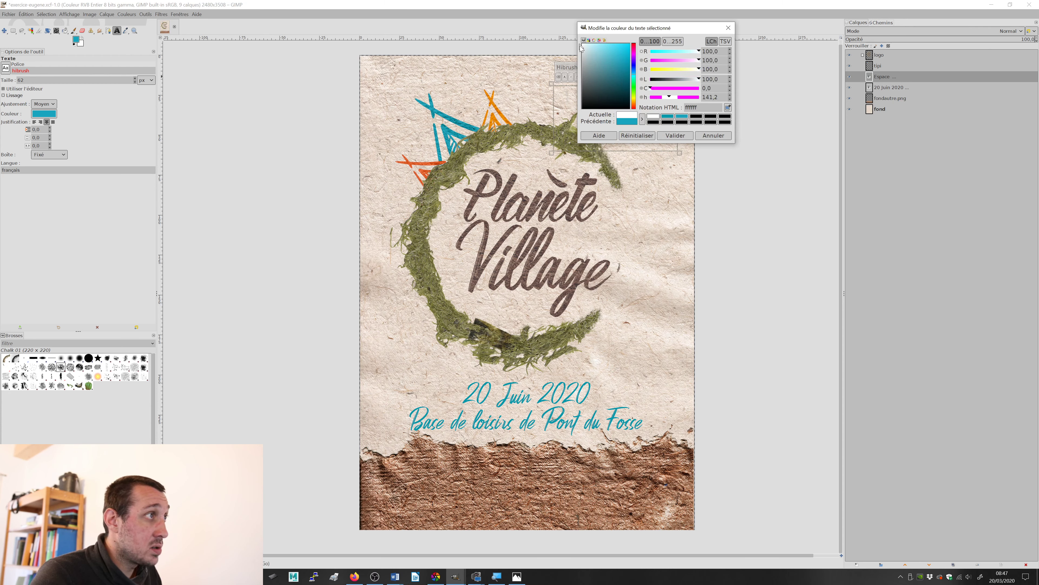
click(683, 136)
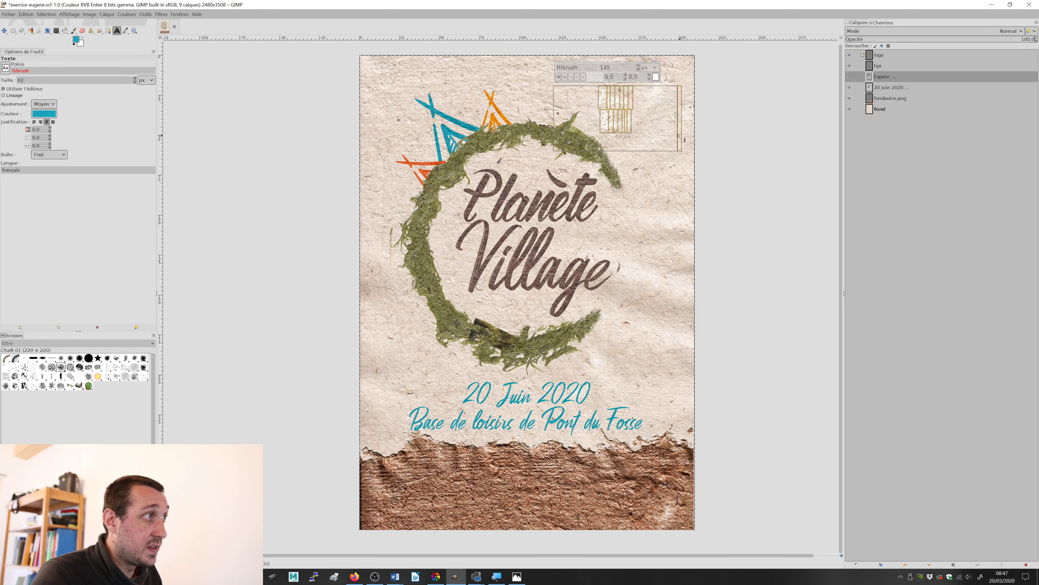
click(4, 31)
drag(626, 124, 419, 506)
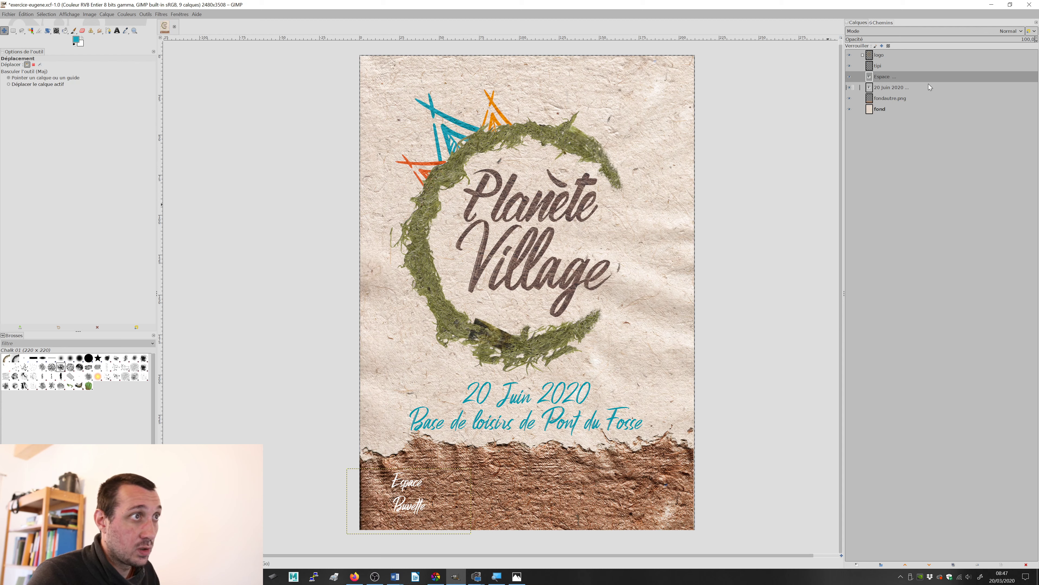
Step: Raise the Espace Buvette text layer above the logo layer and place a duplicate of it further right on the brown paper
drag(878, 76, 886, 55)
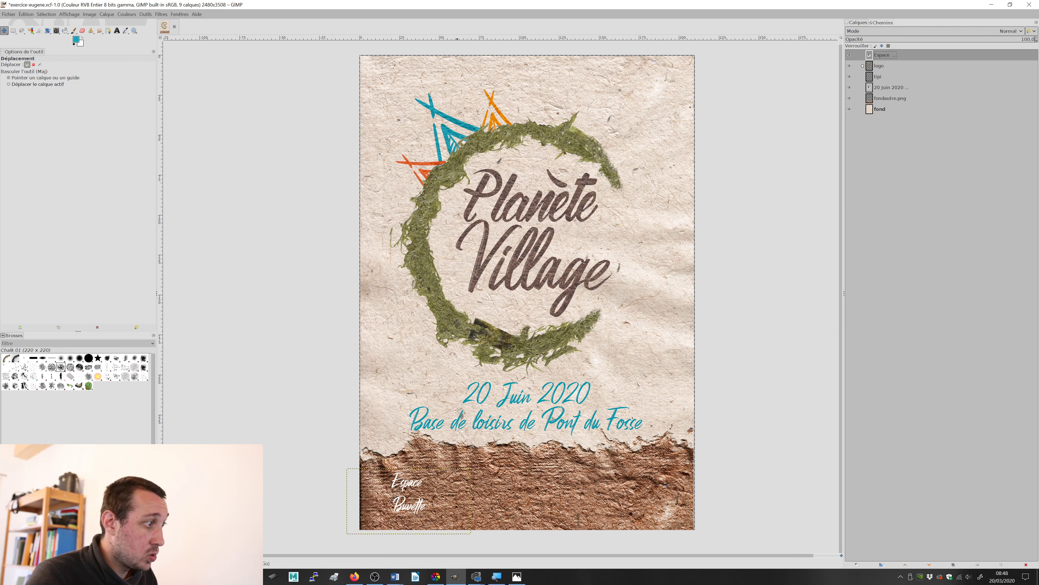
click(953, 564)
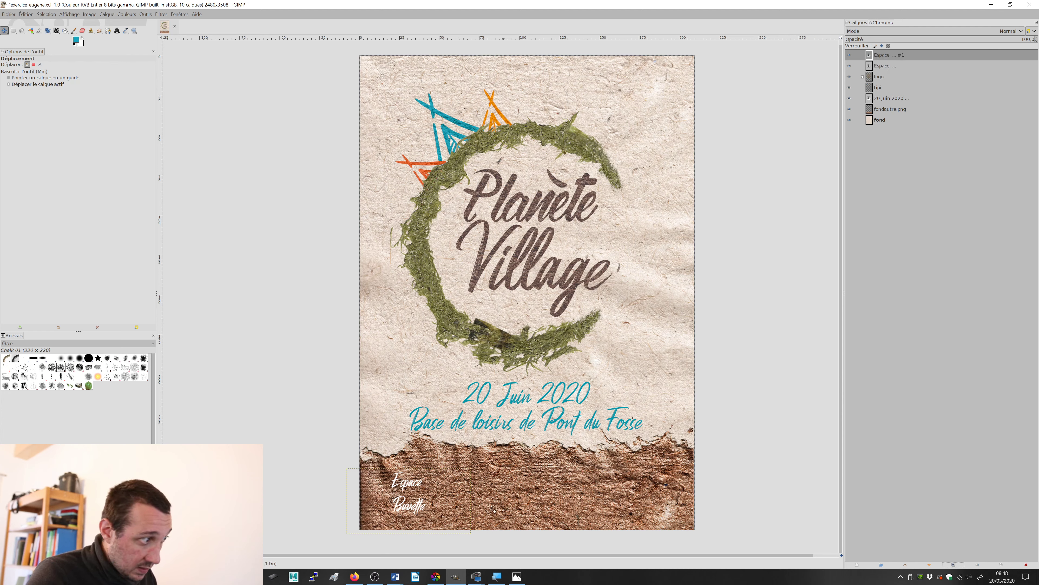
drag(425, 500, 520, 508)
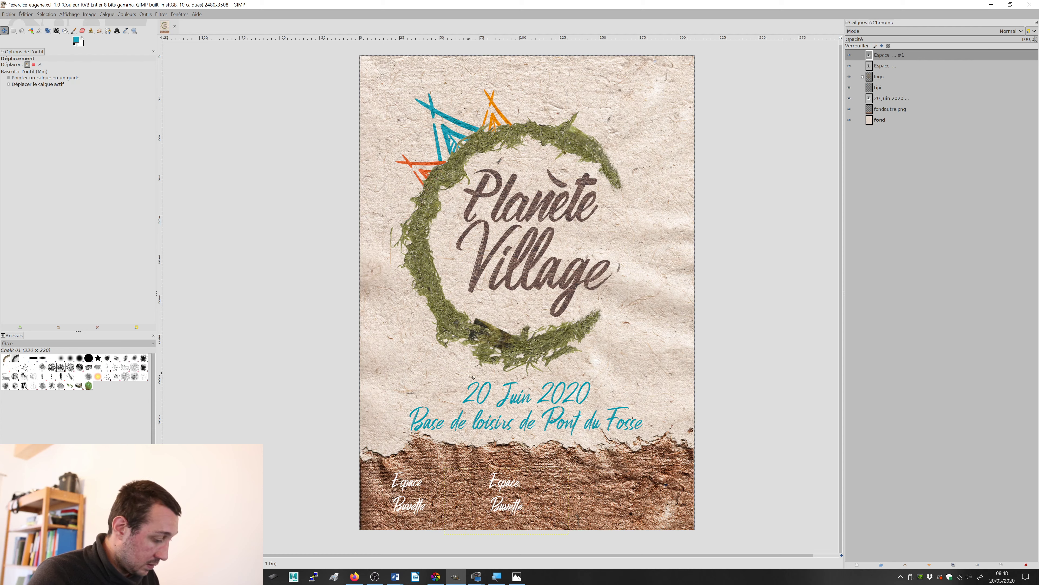
Step: Replace Buvette with Restauration in the copied label, matching test.jpg, and move the label closer to Espace Buvette
key(t)
click(513, 507)
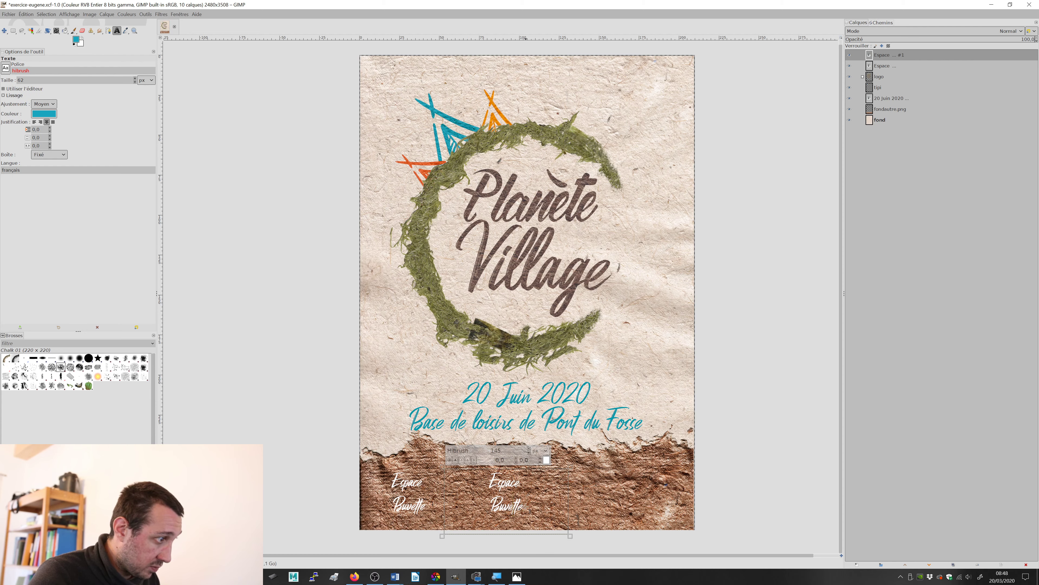
drag(526, 509, 488, 509)
key(alt+Tab)
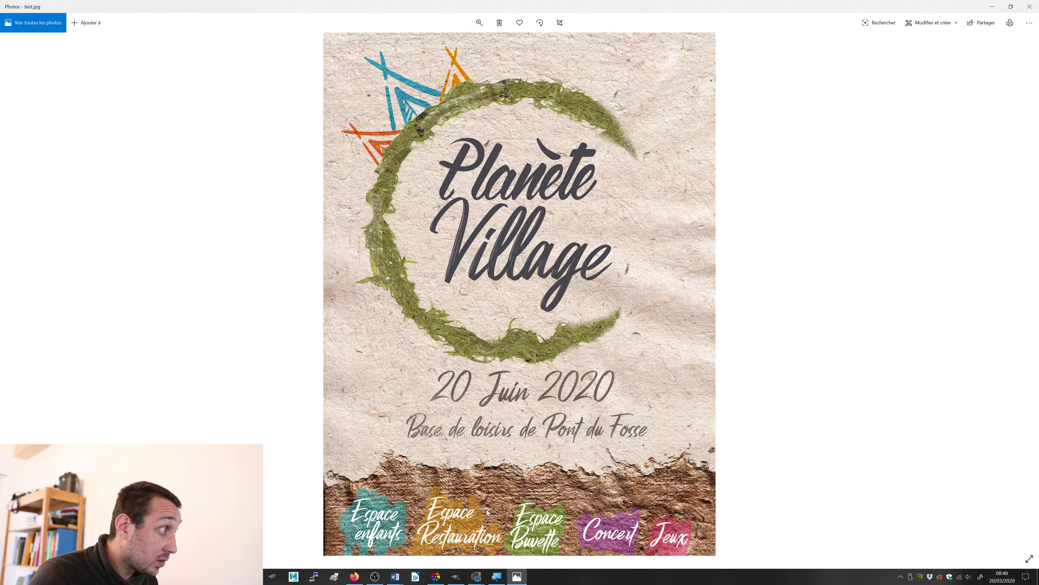
key(alt+Tab)
text(Resta)
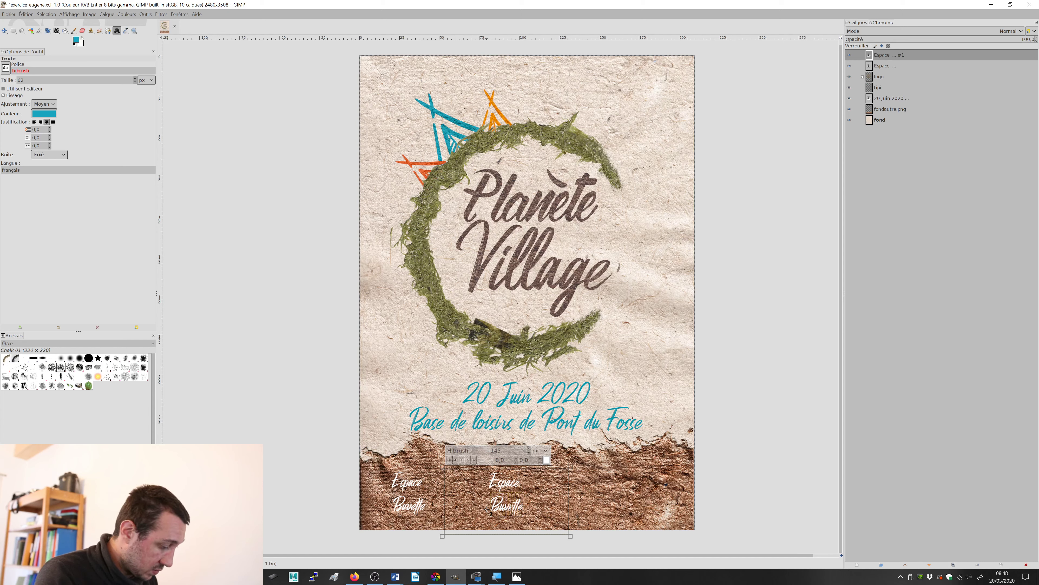
text(uration)
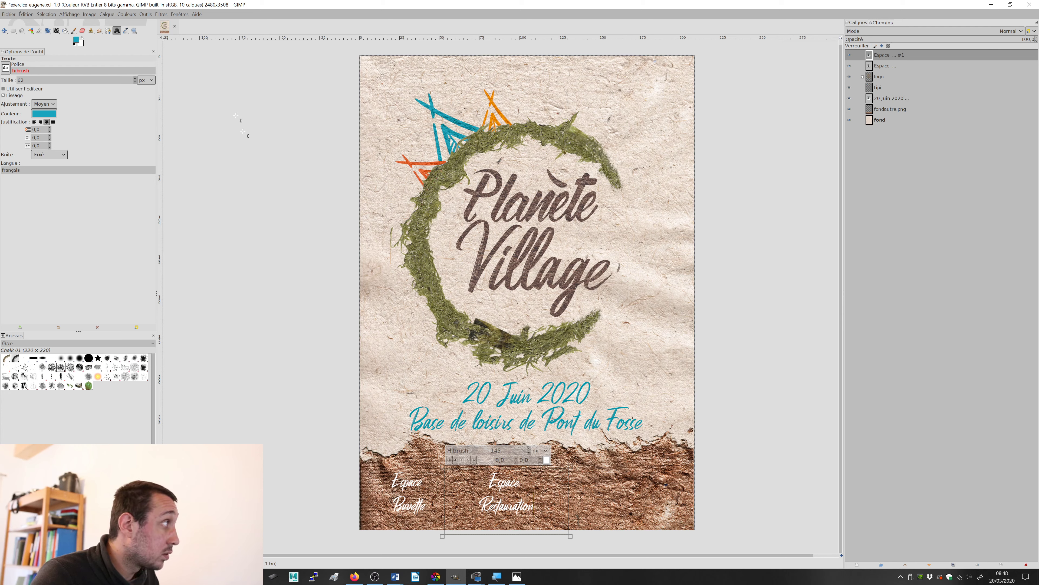
click(4, 30)
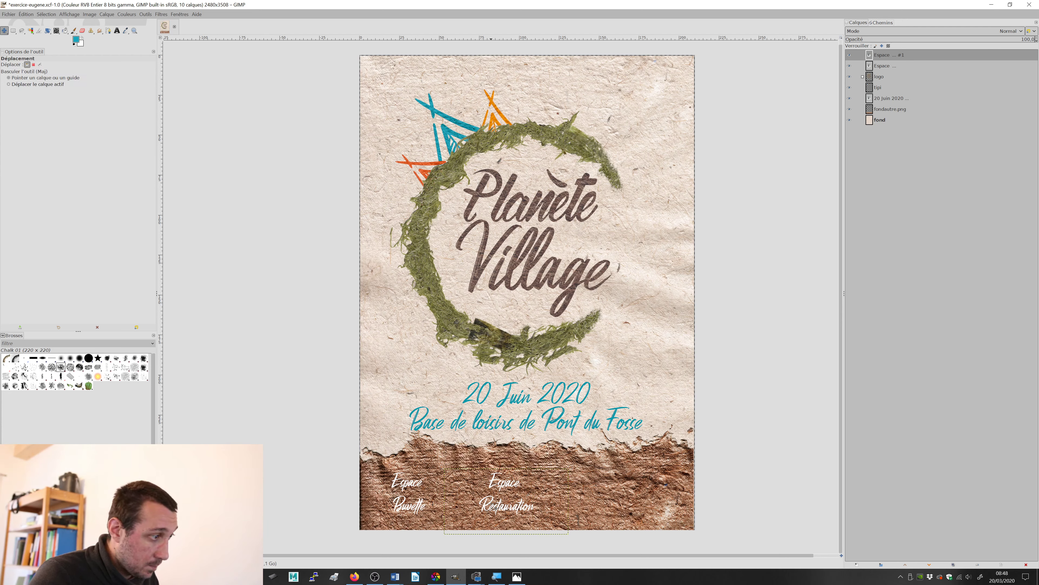
drag(495, 507, 468, 507)
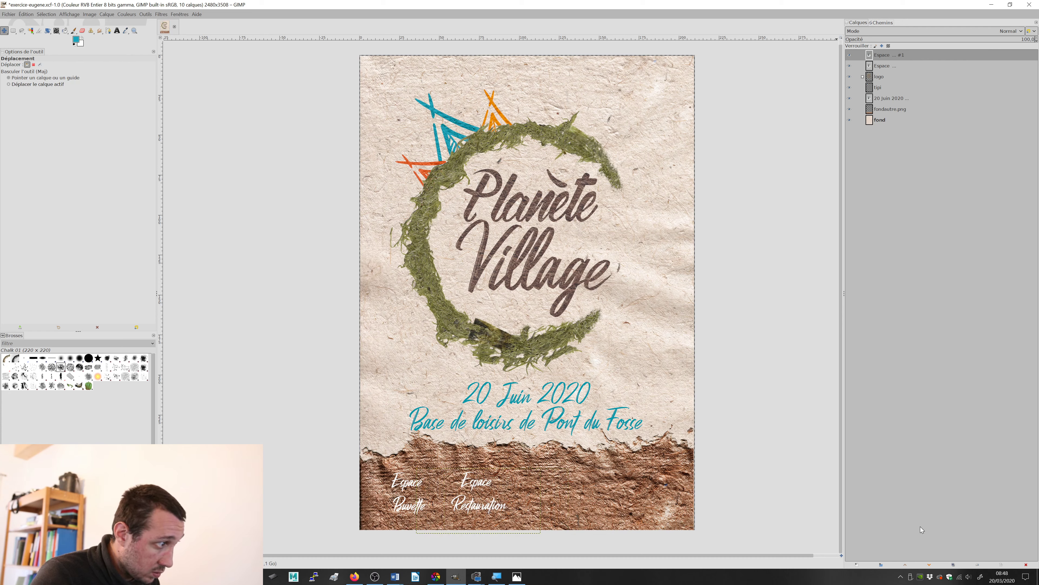
Step: Duplicate the Espace Restauration label and place the copy to its right on the brown paper
click(954, 564)
drag(491, 516, 570, 514)
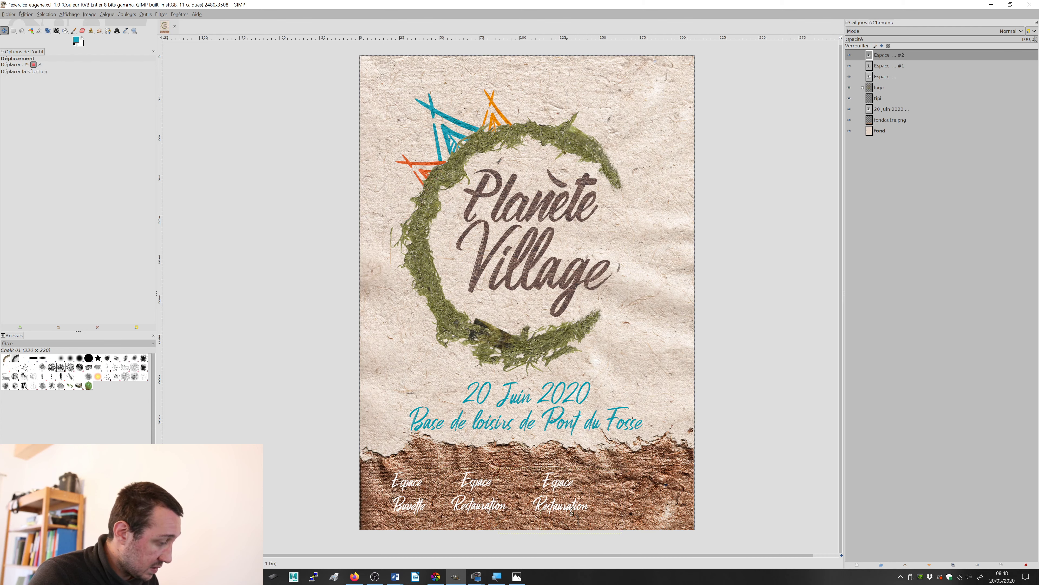
key(alt+Tab)
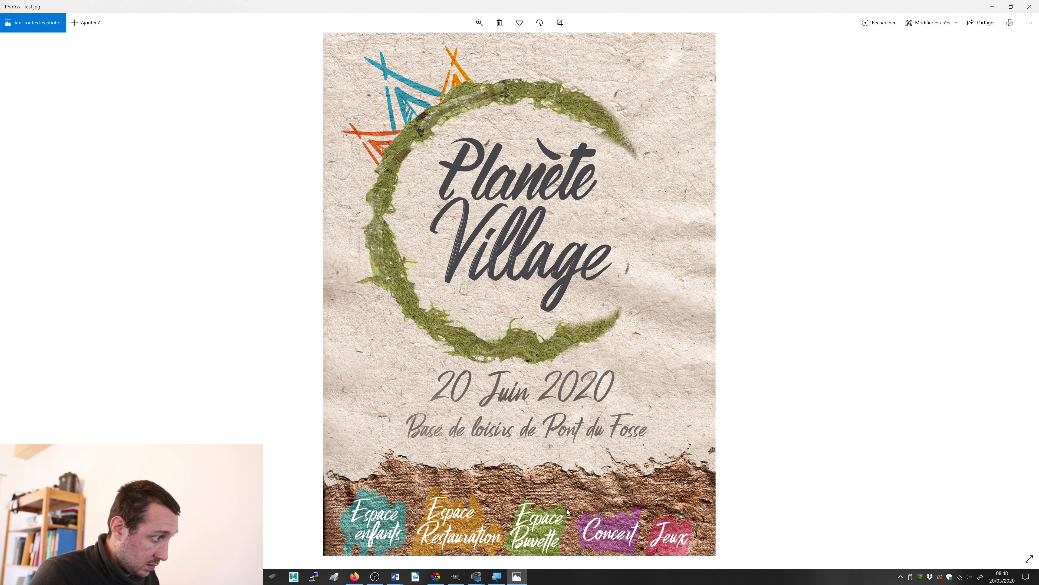
key(alt+Tab)
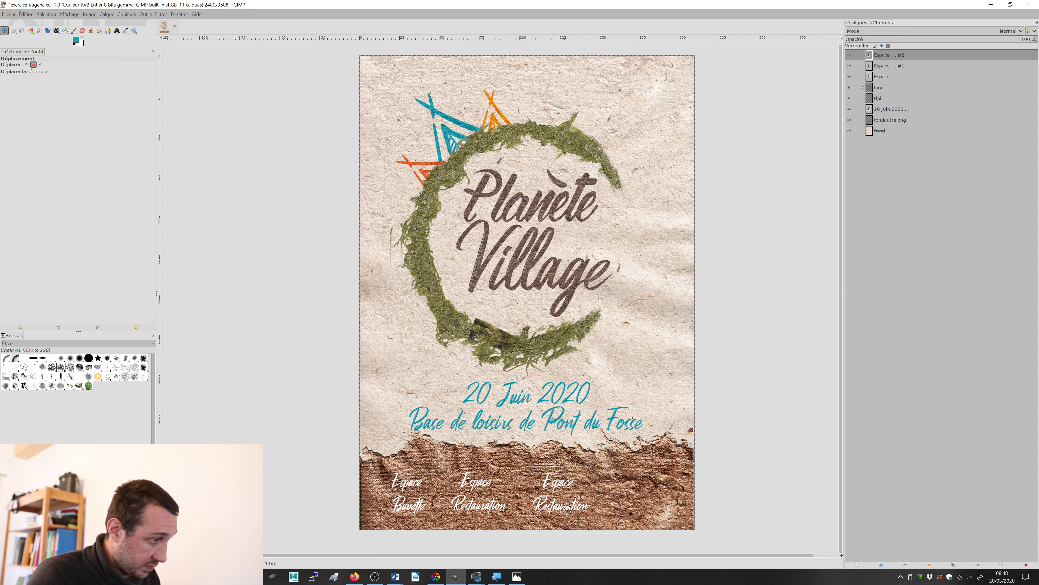
Step: Change the second line of the new copy to Enfant and shift the label slightly left
key(t)
click(570, 508)
drag(592, 513, 531, 506)
text(Enfant)
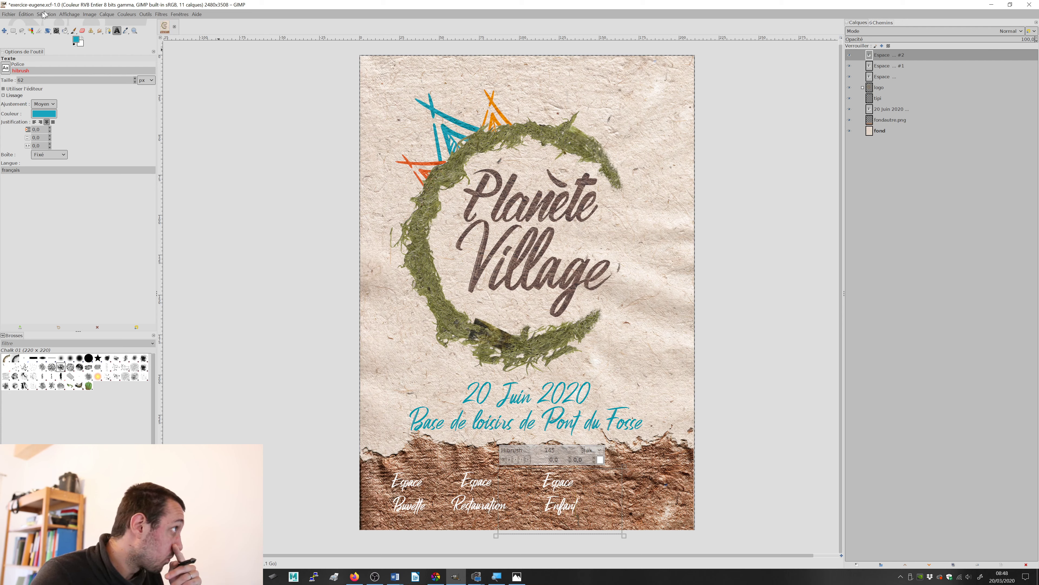
click(4, 30)
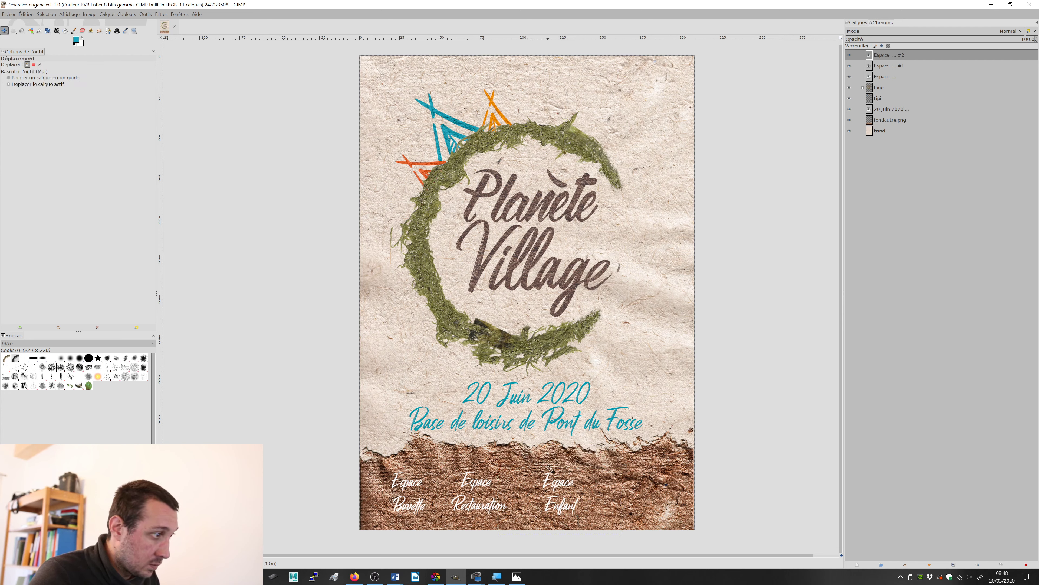
mouse_move(552, 472)
mouse_down()
mouse_move(515, 472)
mouse_move(550, 484)
mouse_up()
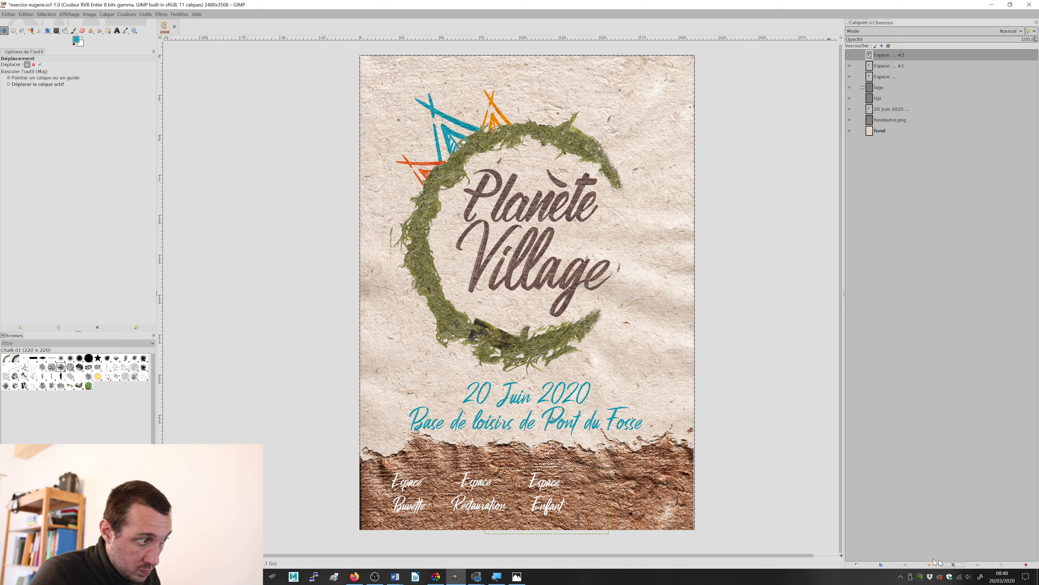
Step: Duplicate the Espace Enfant label and place the copy to its right, leaving the original in position
drag(567, 491, 608, 484)
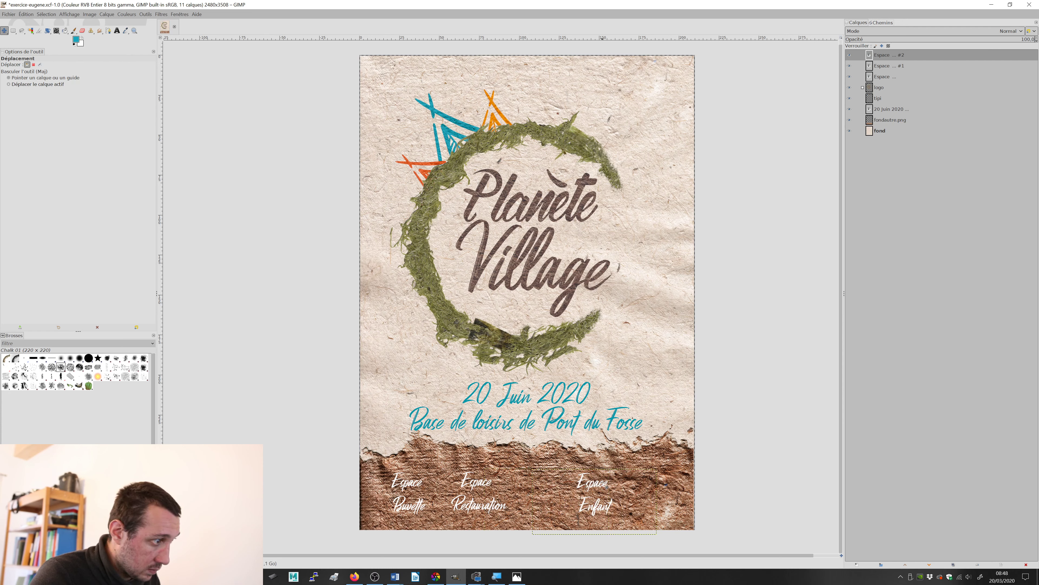
key(ctrl+z)
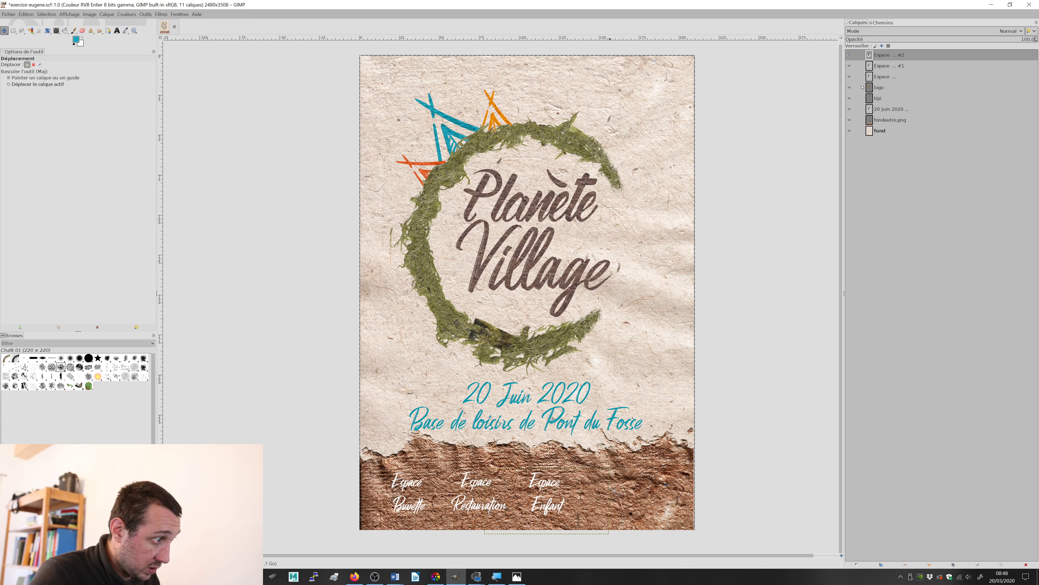
click(954, 565)
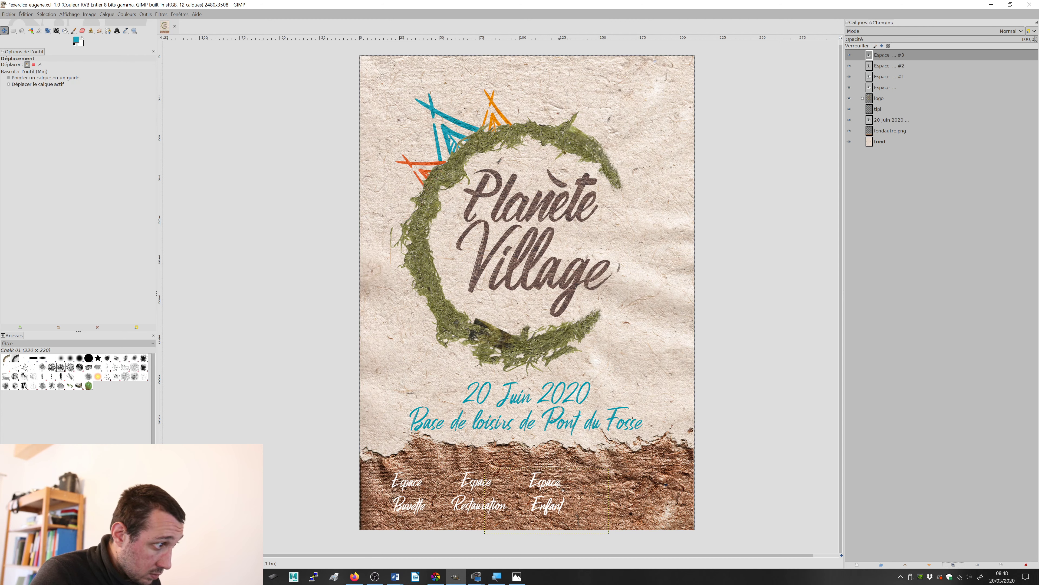
drag(563, 490, 622, 487)
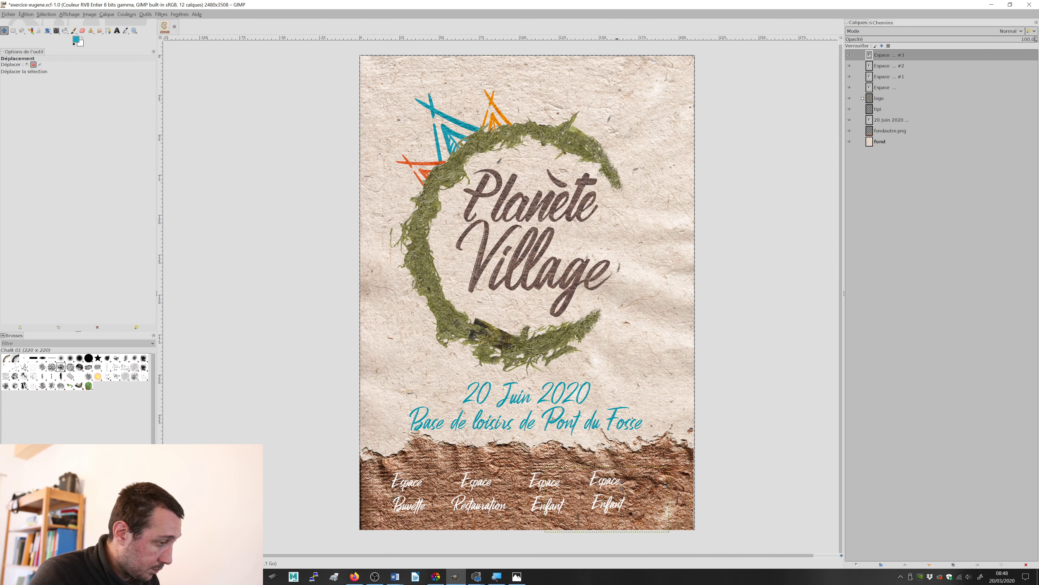
key(alt+Tab)
key(alt+Tab)
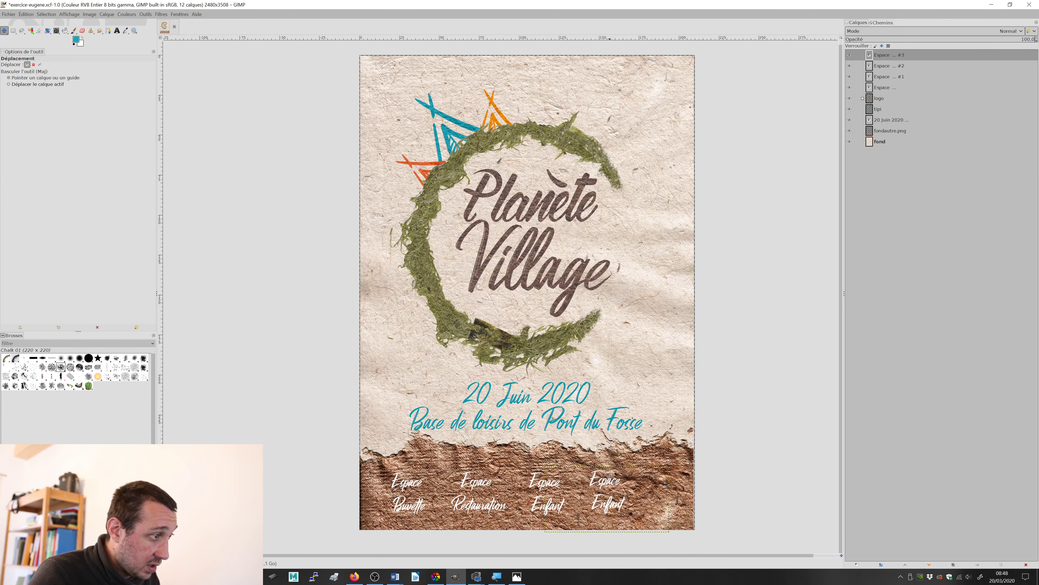
Step: Replace both lines of the rightmost label with Concert and lower it to mid-height beside Espace Enfant
click(610, 502)
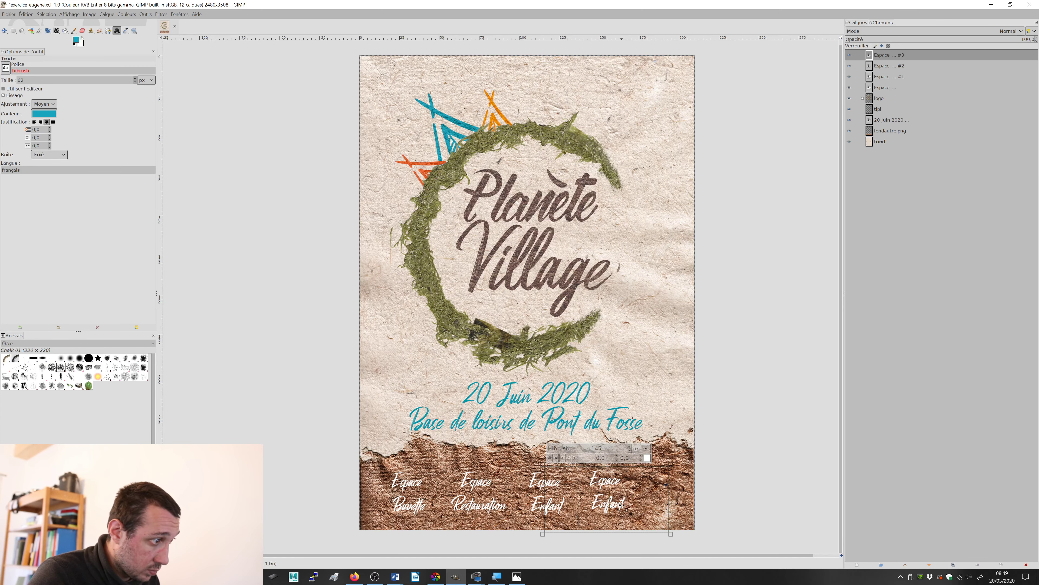
drag(627, 508, 595, 495)
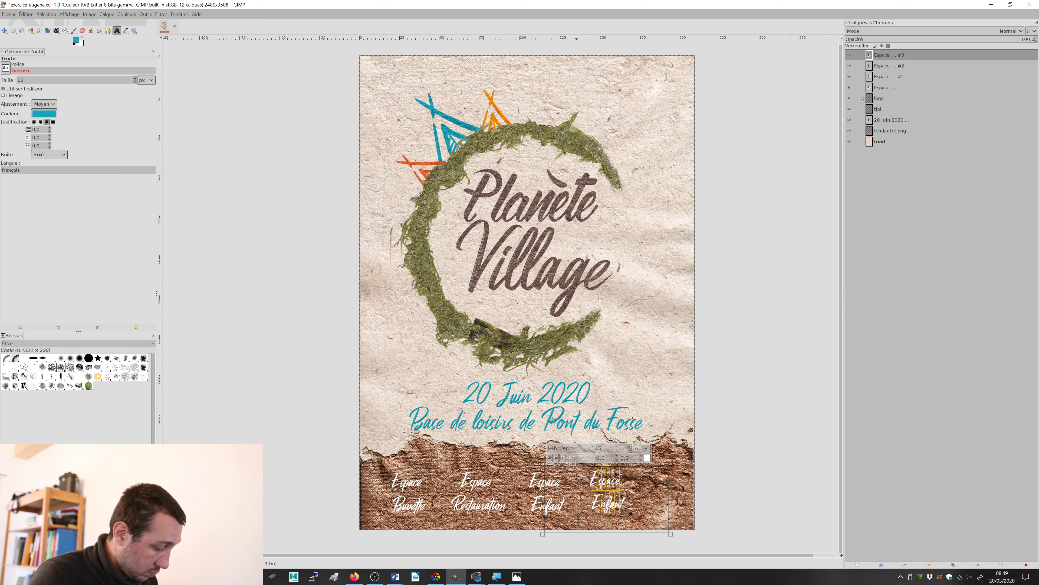
key(BackSpace)
text(Conce)
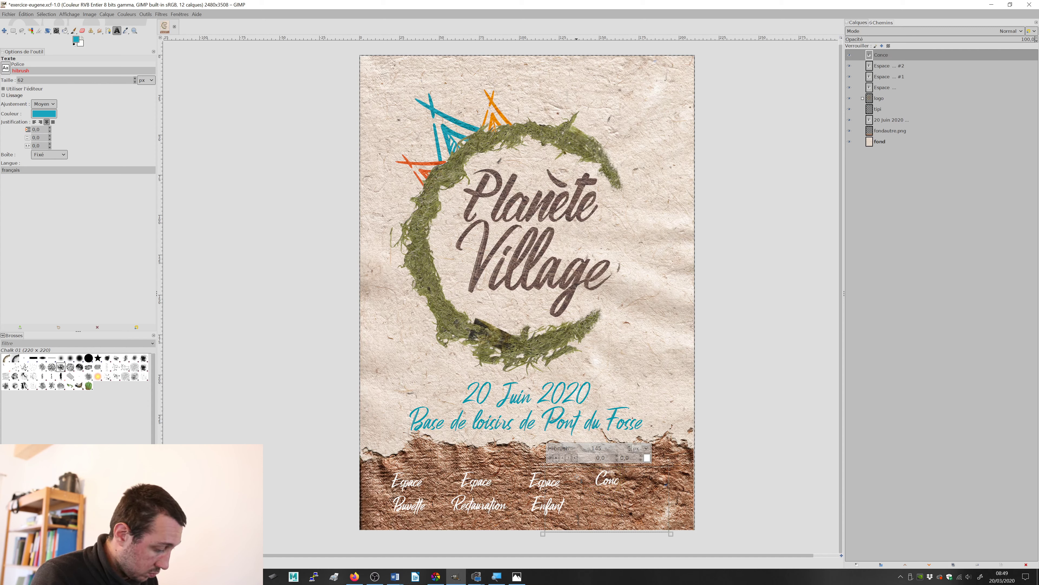
text(rt)
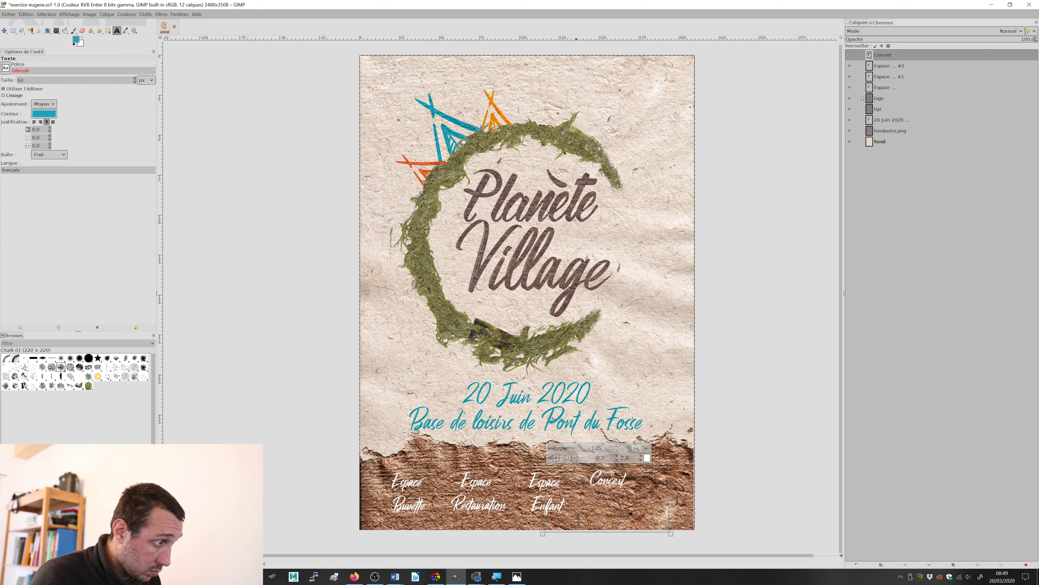
click(4, 31)
drag(614, 473, 611, 498)
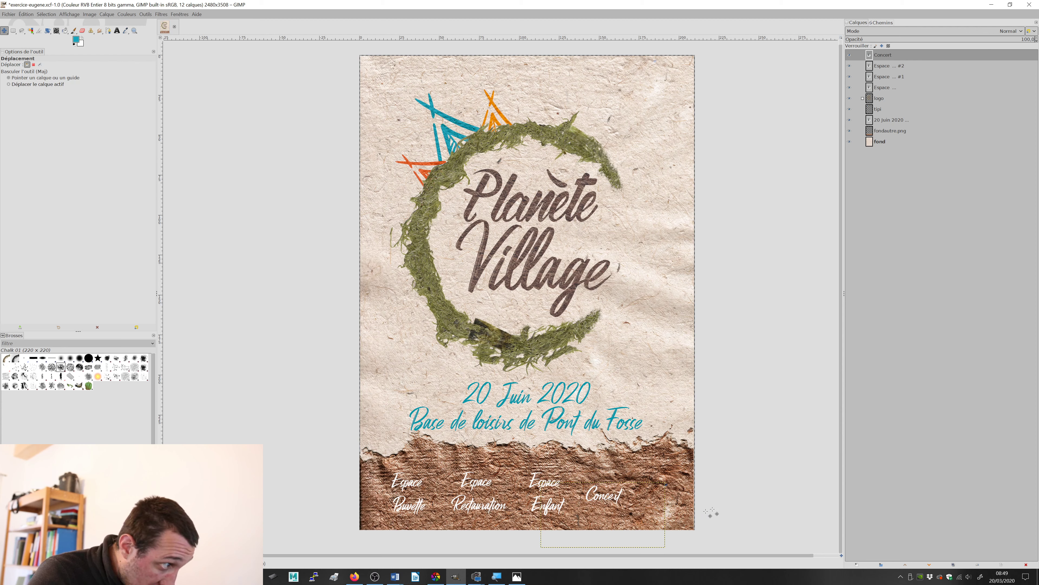
Step: Duplicate the Concert label near the poster's right edge and change the copy's text to Jeux
click(953, 564)
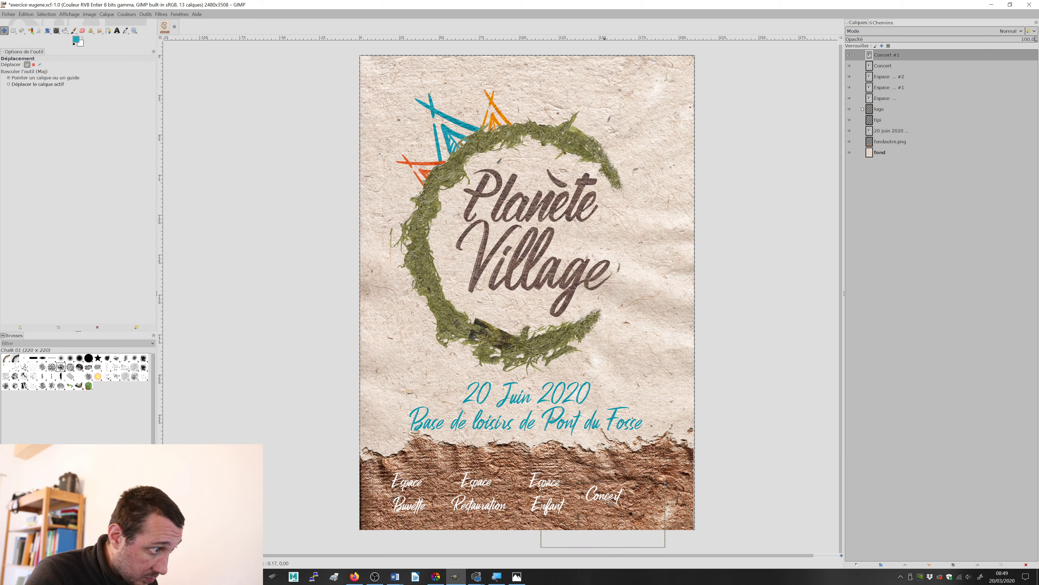
drag(610, 501, 673, 501)
key(t)
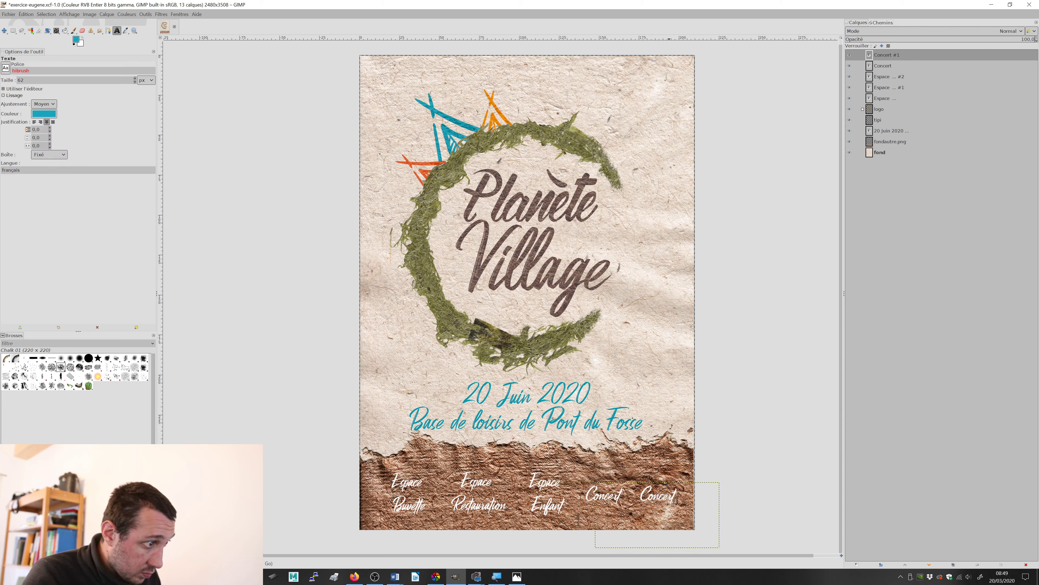
click(673, 502)
text(Jeux)
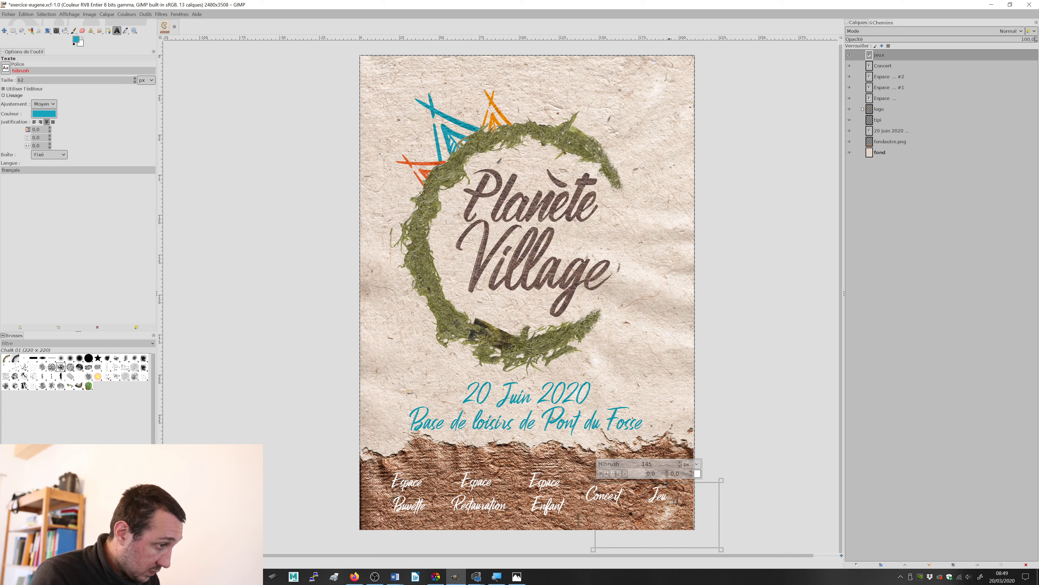
text(m)
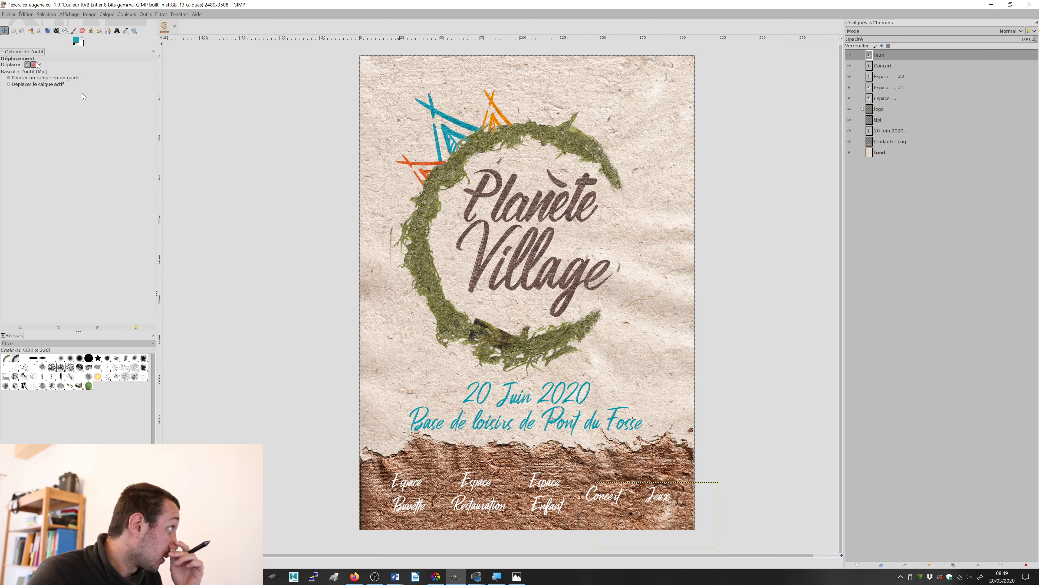
drag(665, 508, 614, 506)
click(897, 66)
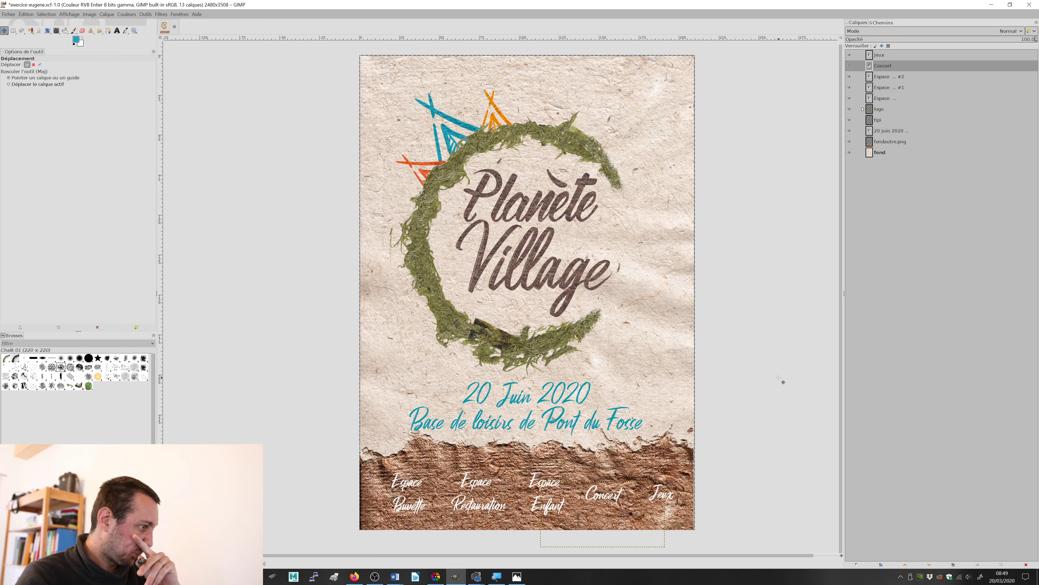
Step: Try blend modes such as Effacer la couleur, Éclaircir seulement, Addition, Assombrir, Lumière dure, Différence and Teinte TSV on the fondautre.png layer
scroll(637, 508, up, 2)
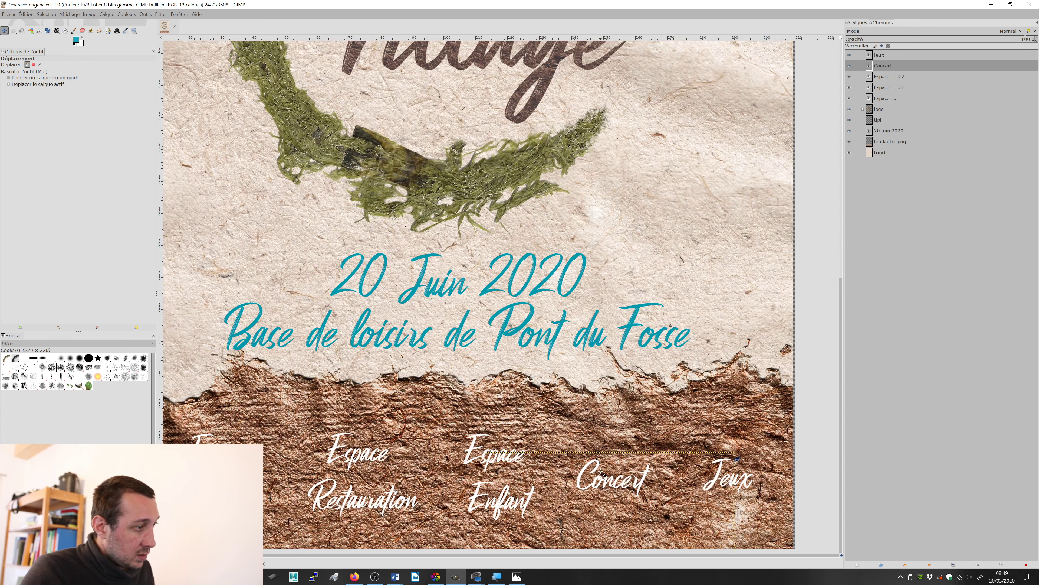
scroll(593, 487, down, 1)
scroll(563, 469, up, 2)
scroll(563, 469, up, 3)
scroll(552, 476, down, 2)
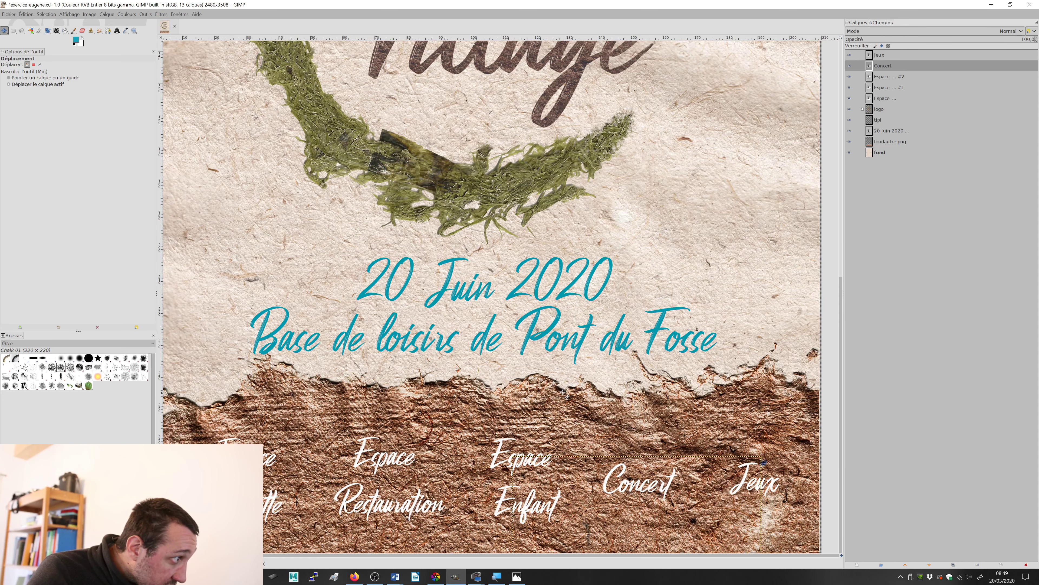
click(892, 142)
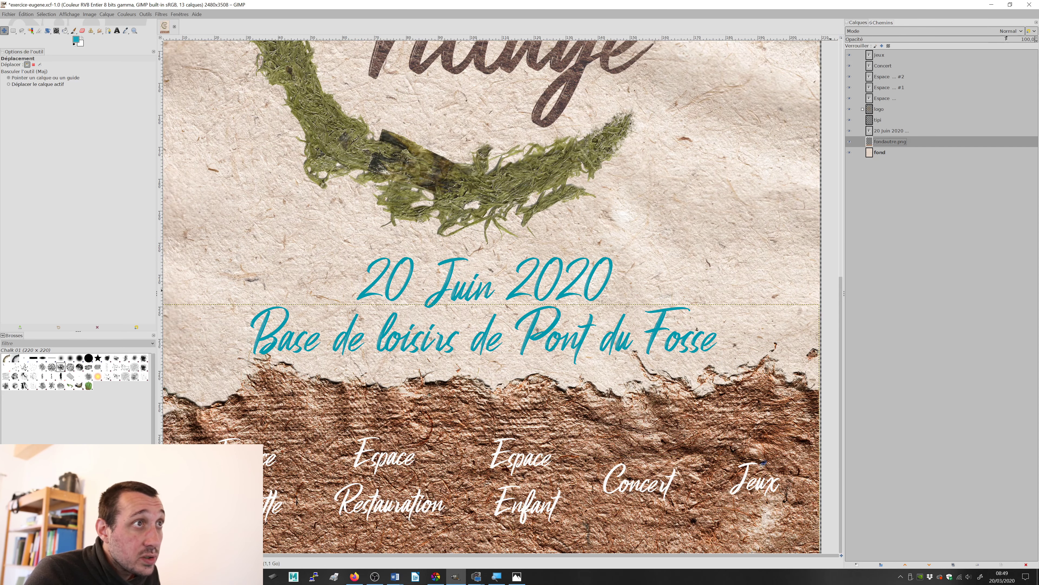
mouse_move(1021, 39)
mouse_down()
mouse_move(893, 59)
mouse_move(855, 45)
mouse_move(1035, 38)
mouse_up()
click(968, 30)
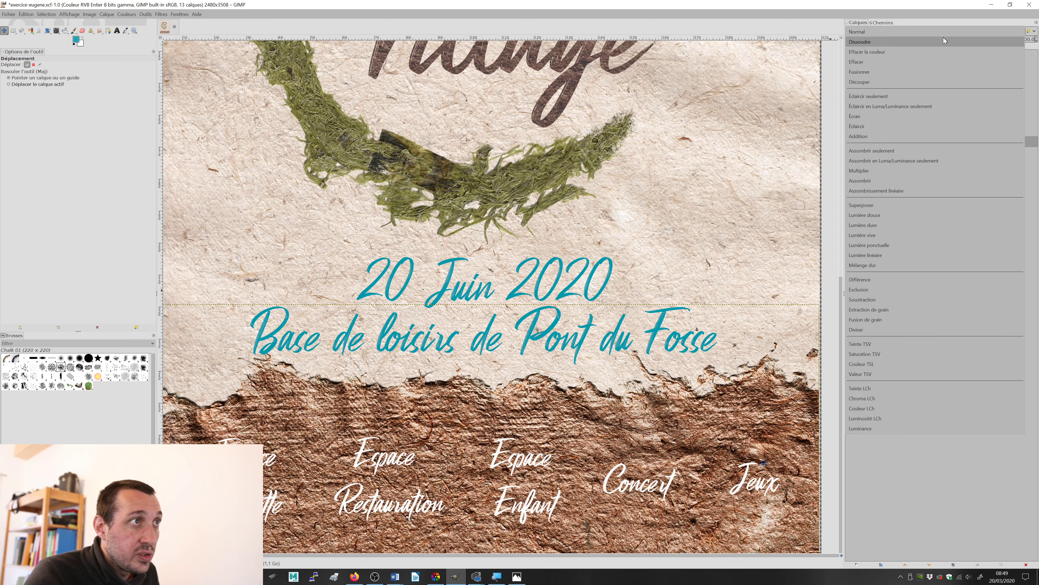
click(941, 41)
scroll(884, 28, down, 5)
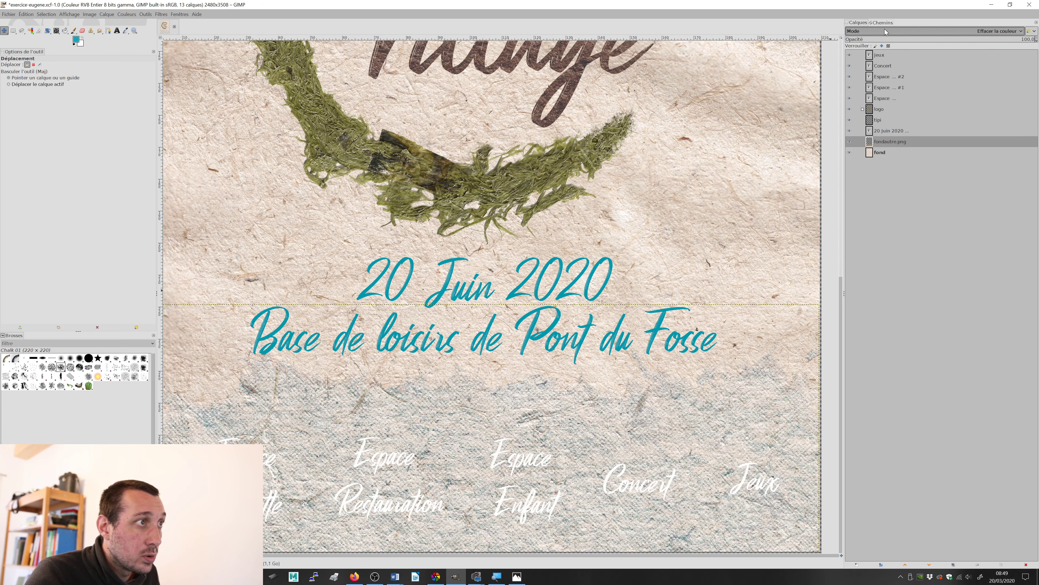
scroll(885, 29, down, 4)
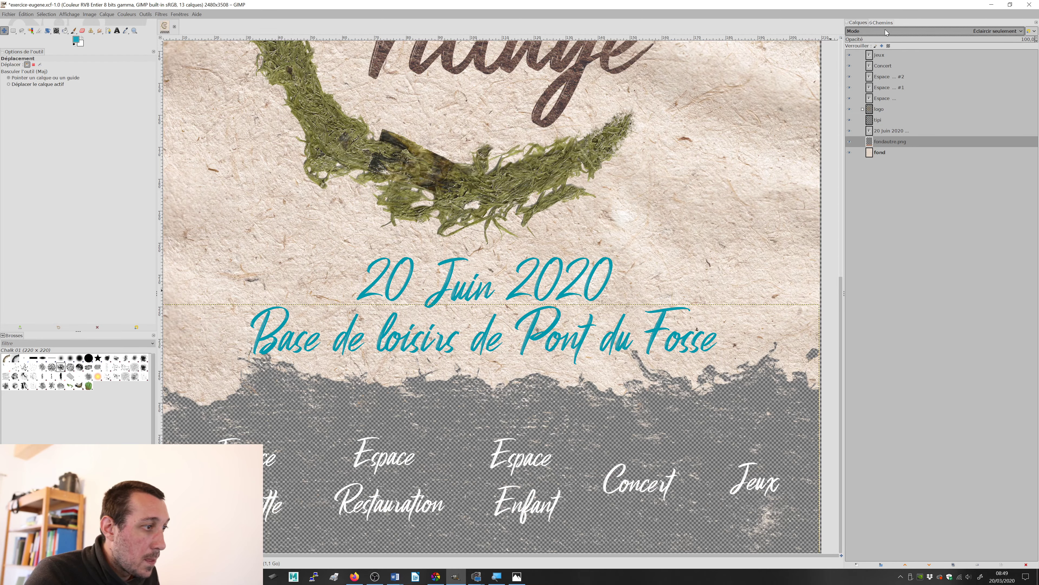
scroll(886, 30, down, 5)
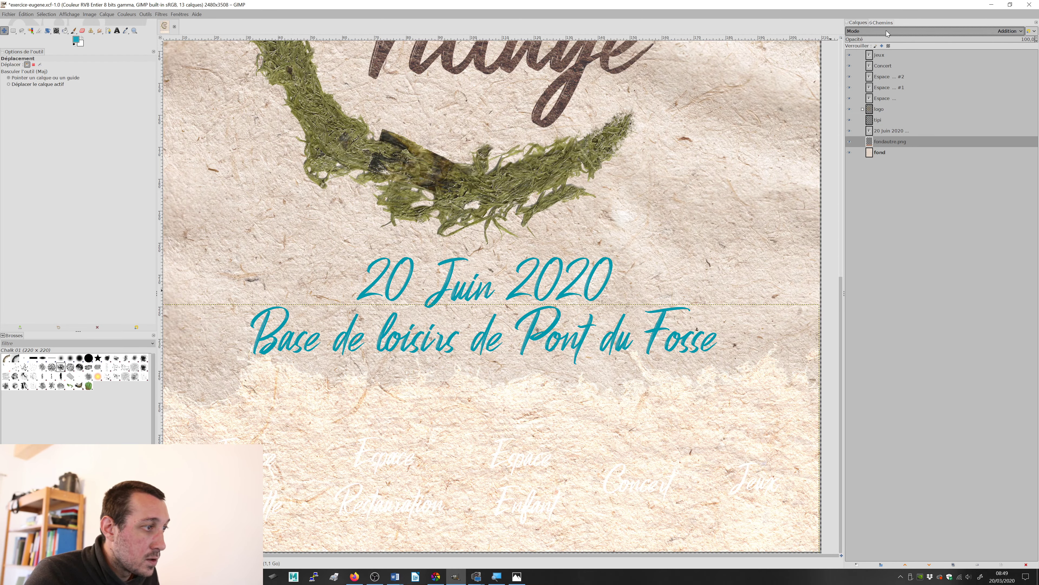
scroll(886, 29, down, 4)
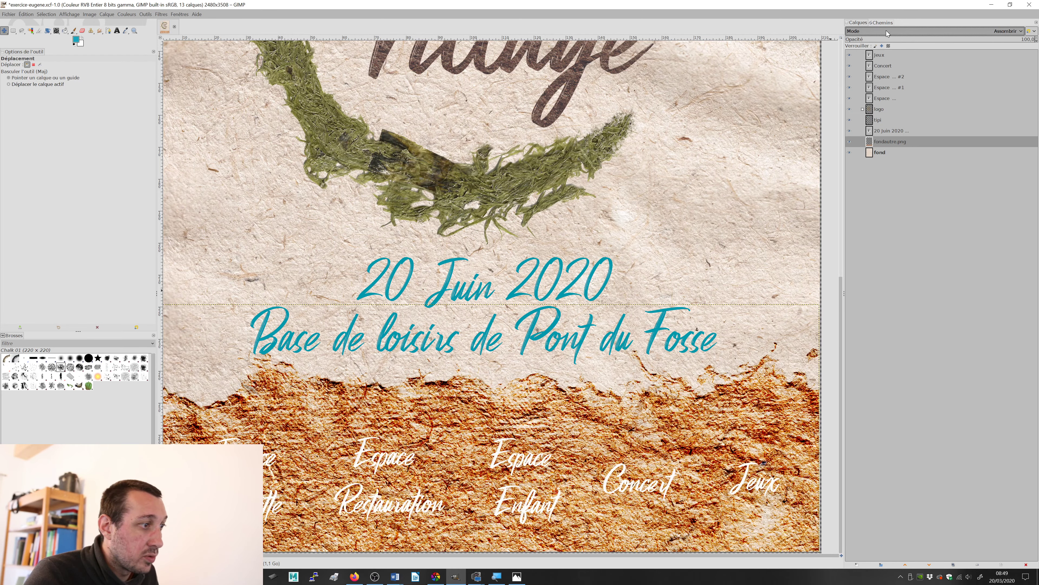
scroll(887, 30, down, 4)
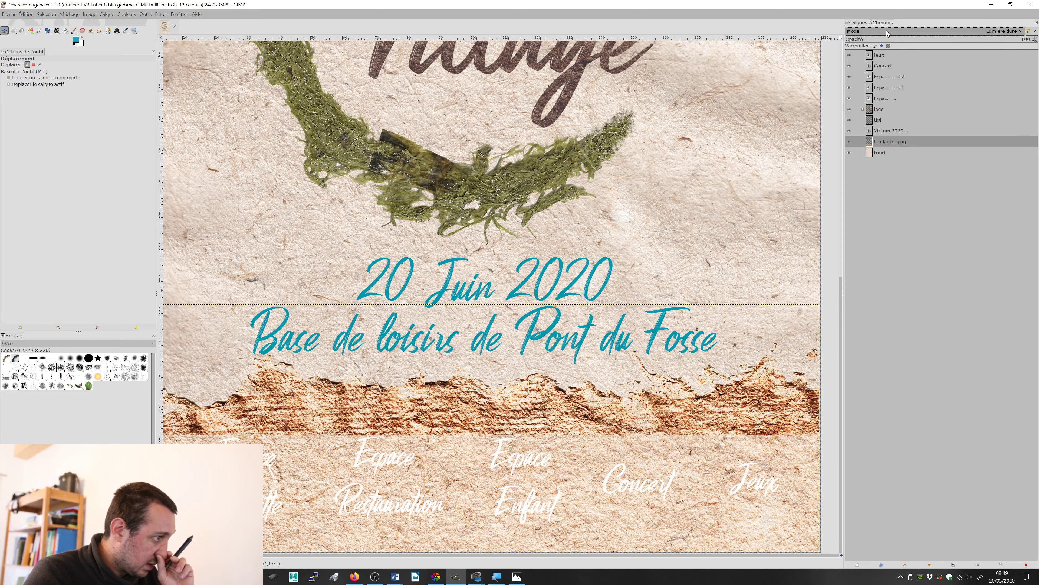
scroll(887, 29, down, 5)
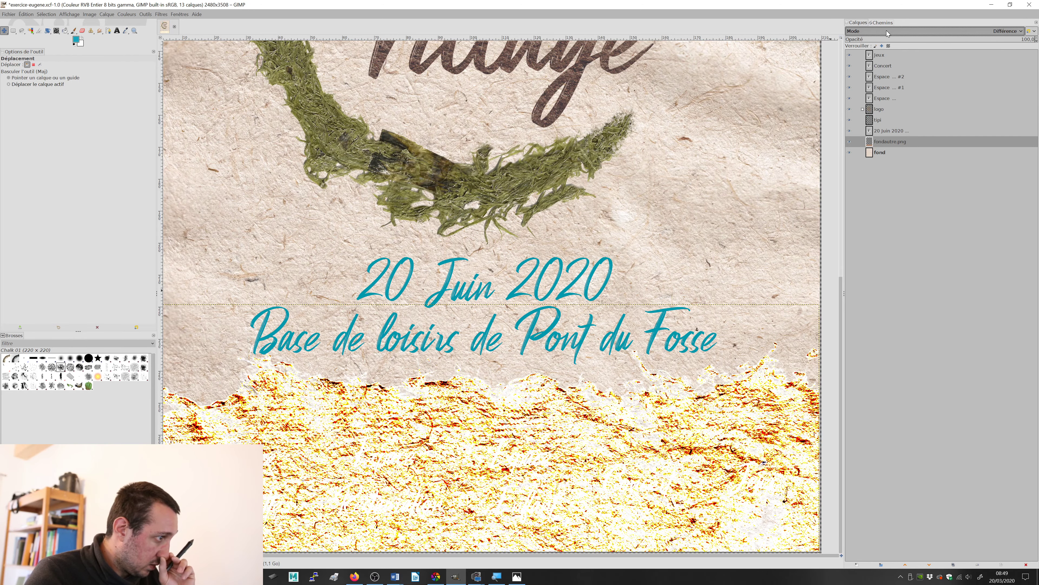
scroll(887, 31, down, 2)
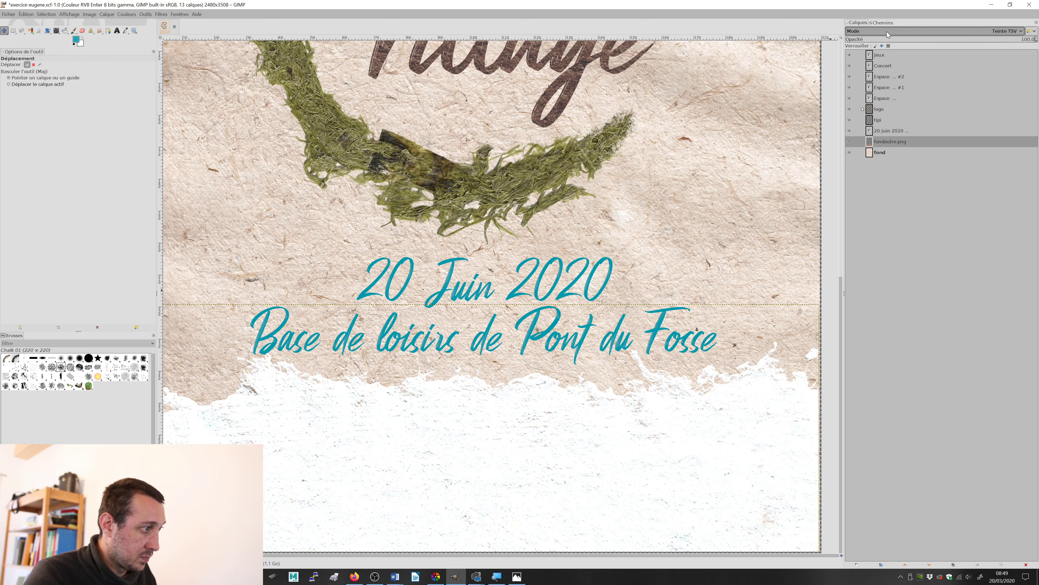
Step: Restore the fondautre.png layer's blend mode to Normal
click(894, 32)
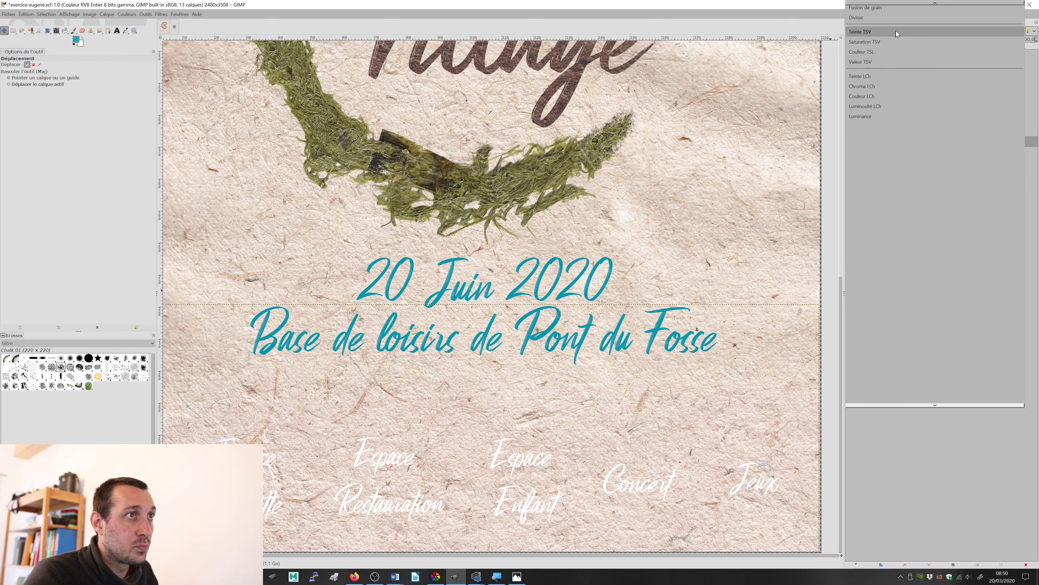
scroll(895, 27, up, 5)
scroll(894, 29, up, 5)
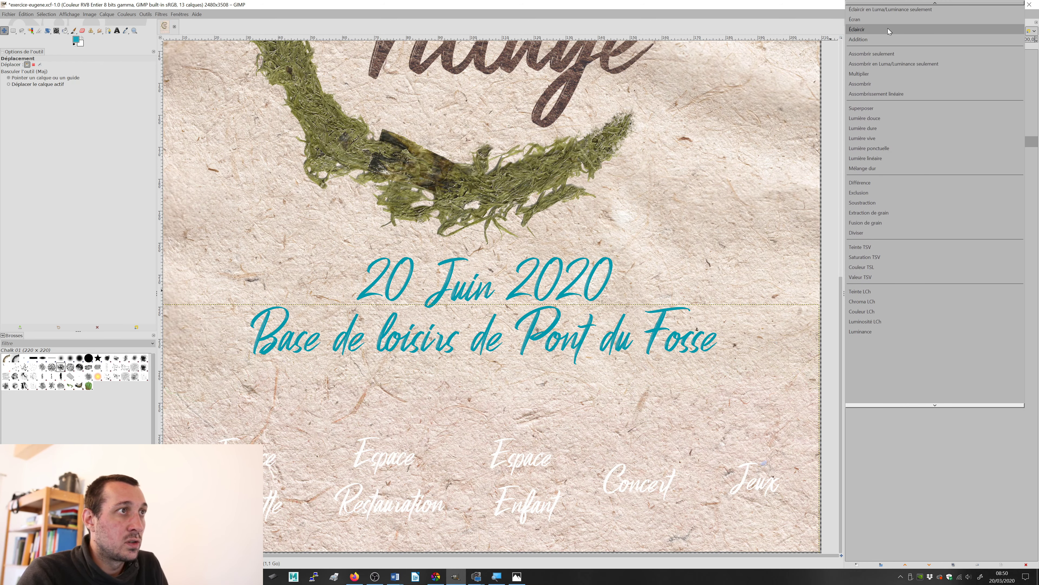
click(887, 10)
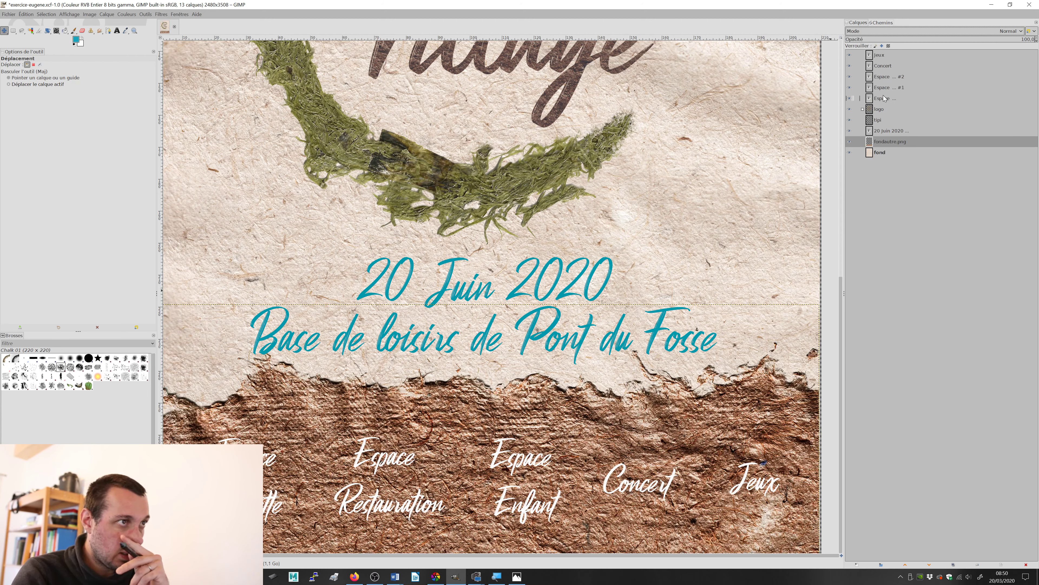
Step: Switch to Photos to check the coloured patches behind the activity labels in test.jpg, and return to GIMP
click(882, 108)
key(alt+Tab)
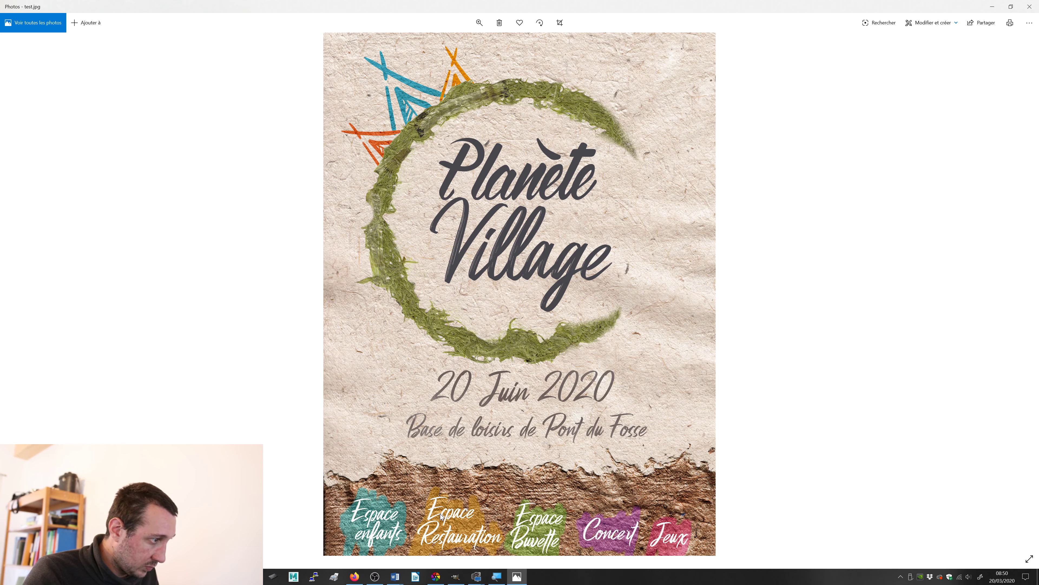
key(alt+Tab)
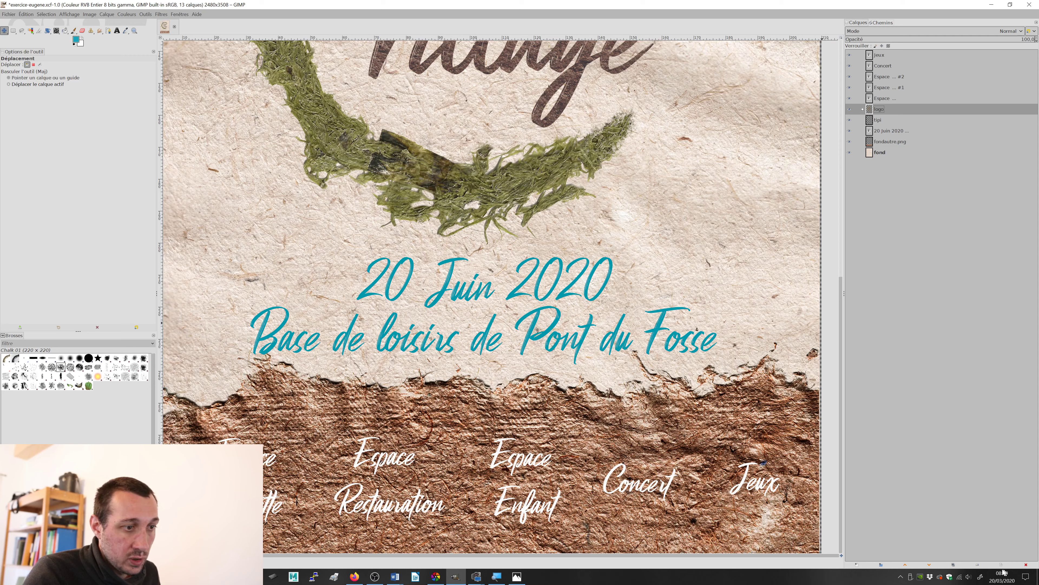
Step: Create a transparent layer named couleurs, place it just above the logo group and outside it, and save the file
click(858, 567)
drag(822, 401, 700, 221)
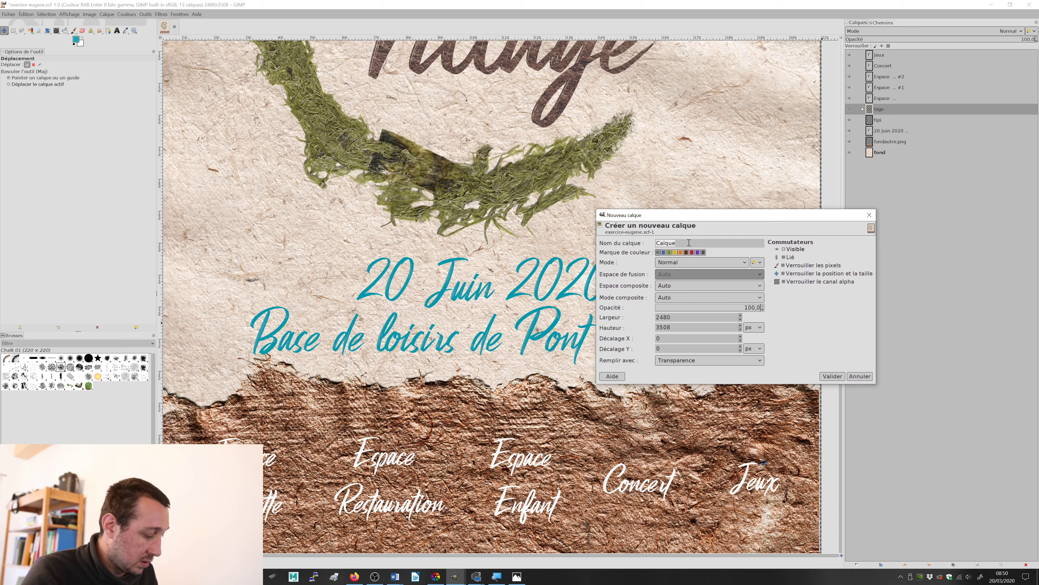
text(couleurs)
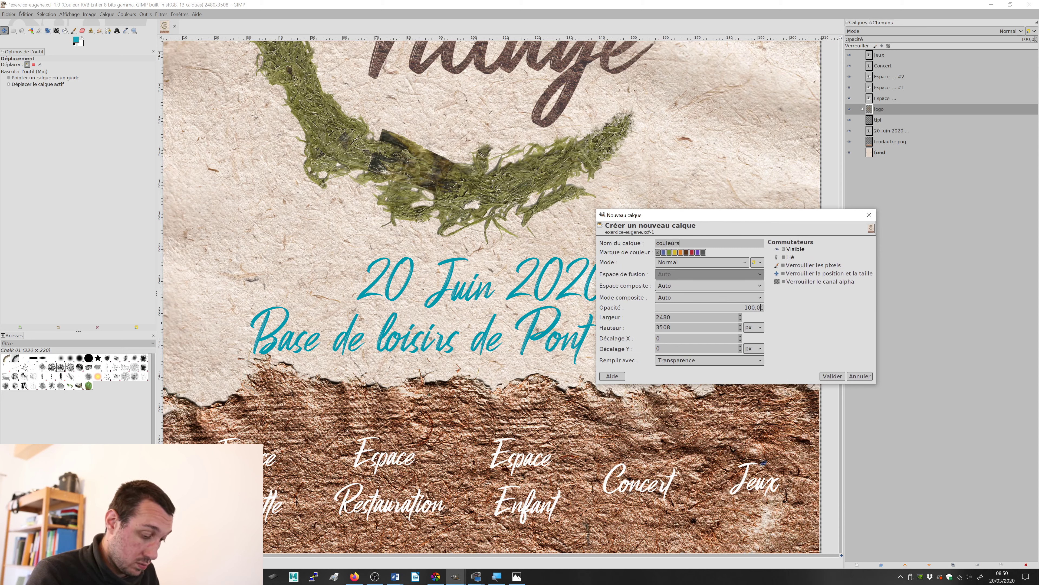
key(Return)
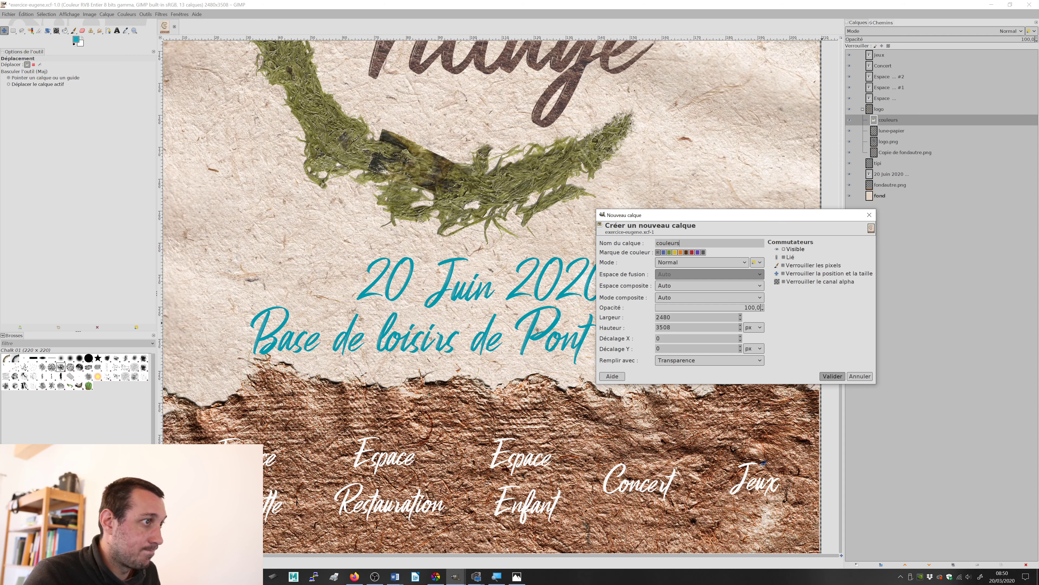
drag(889, 122, 885, 104)
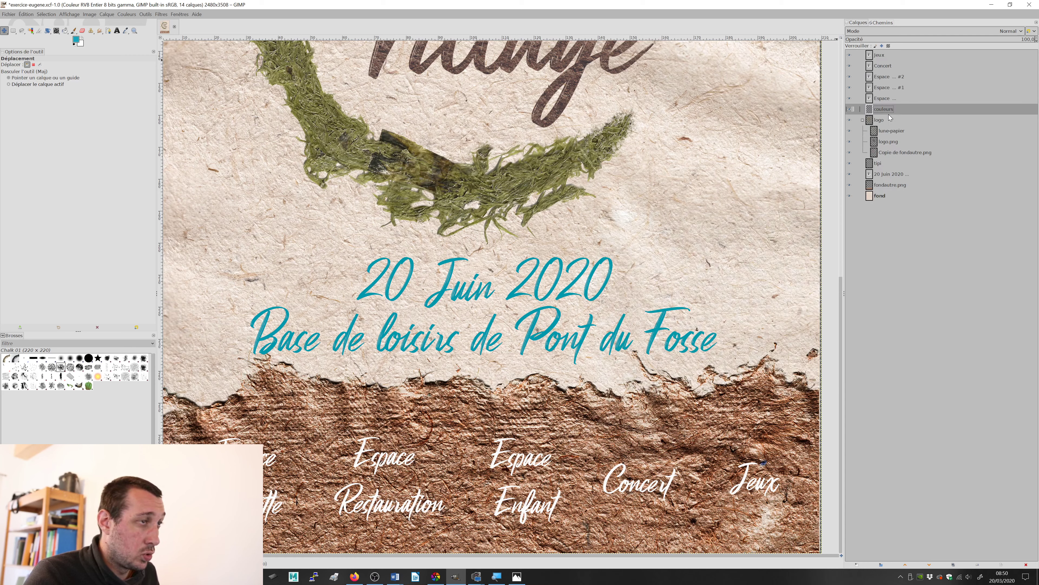
key(ctrl+s)
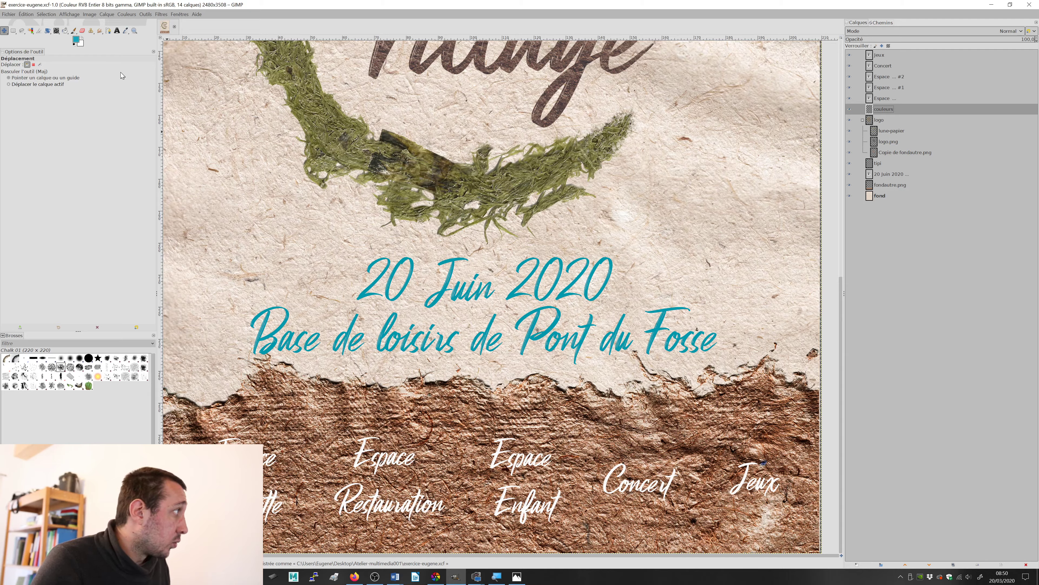
Step: Test Acrylic brushes, including Acrylic 03 and Acrylic 05, with blue Paintbrush strokes on the pale paper near the date, undoing each trial
click(74, 31)
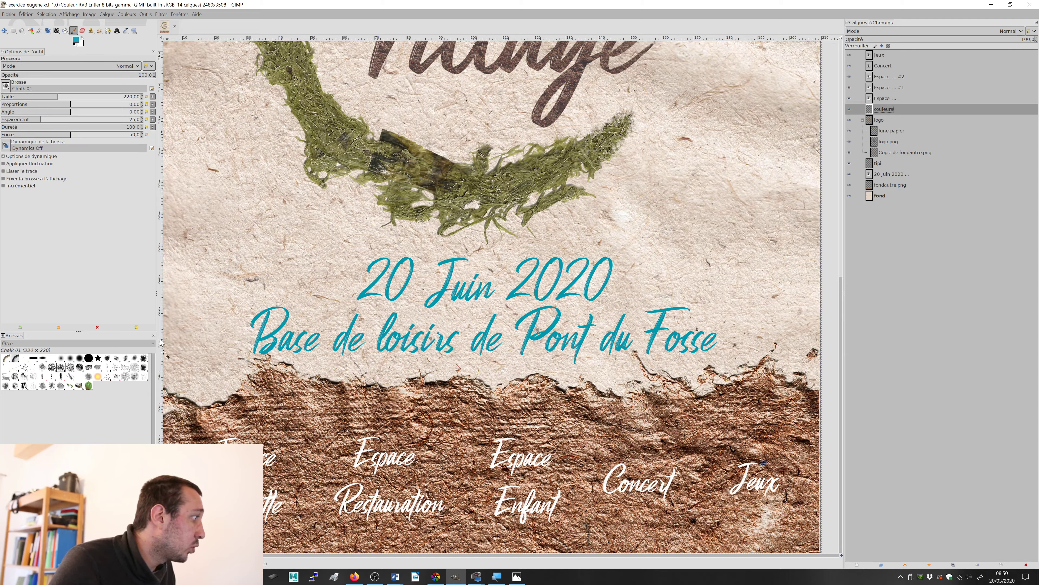
click(126, 358)
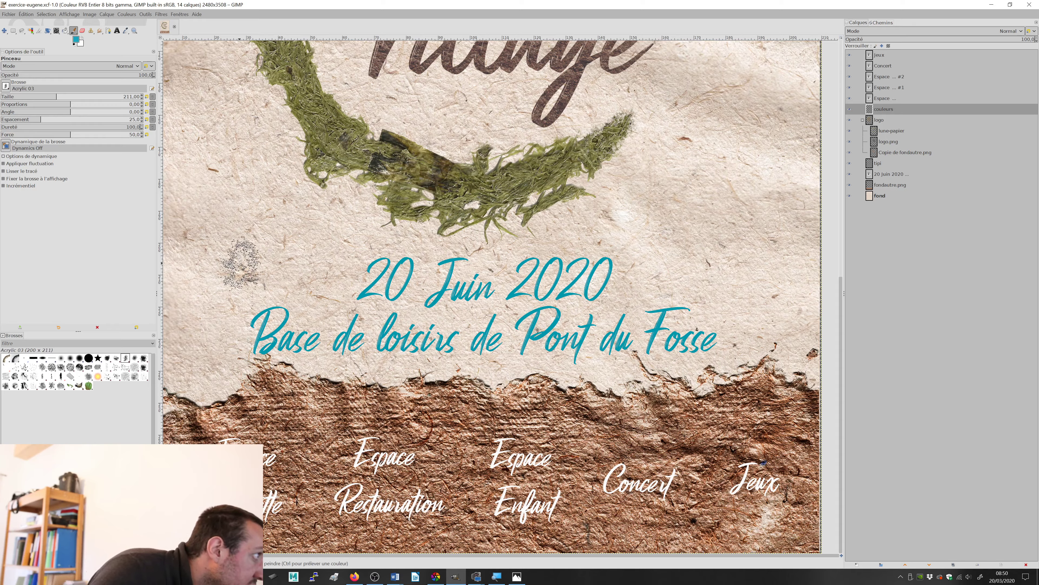
mouse_move(232, 251)
mouse_down()
mouse_move(356, 230)
mouse_move(323, 264)
mouse_up()
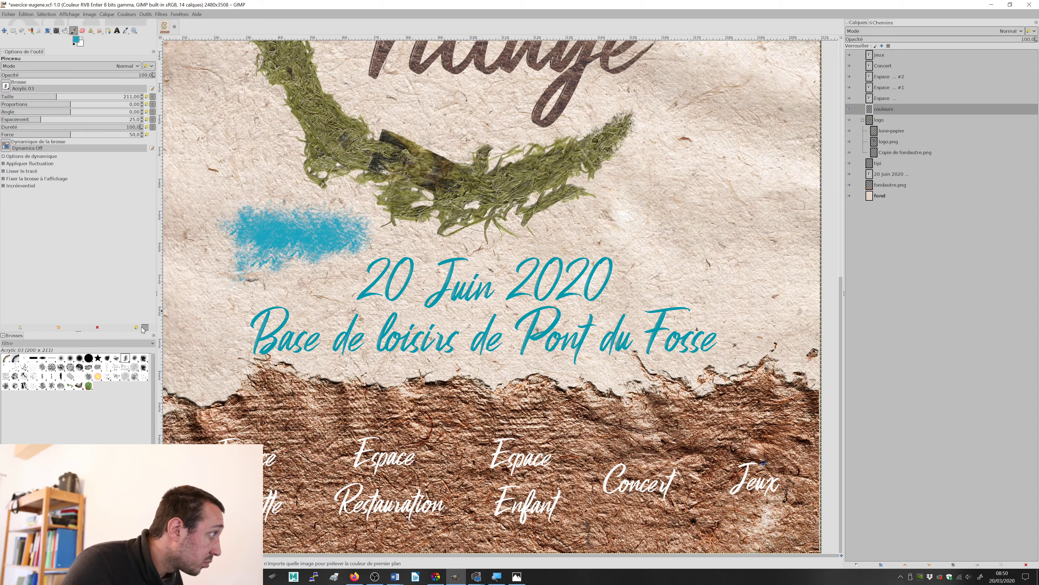
key(ctrl+z)
click(135, 358)
click(245, 252)
mouse_move(313, 238)
mouse_down()
mouse_move(297, 236)
mouse_move(336, 245)
mouse_up()
key(ctrl+z)
click(145, 358)
mouse_move(280, 213)
mouse_down()
mouse_move(303, 217)
mouse_move(229, 241)
mouse_move(297, 258)
mouse_up()
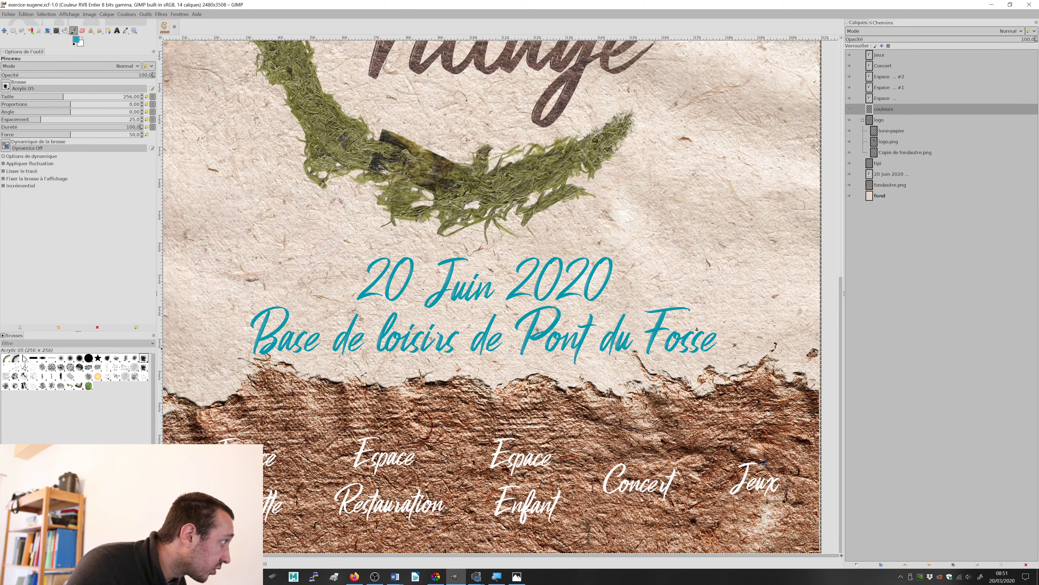
Step: Test rougher brushes, including Grunge 01 and Texture Hose 01, with blue strokes near the date and undo each trial
click(143, 366)
mouse_move(273, 266)
mouse_down()
mouse_move(295, 252)
mouse_move(262, 266)
mouse_up()
key(ctrl+z)
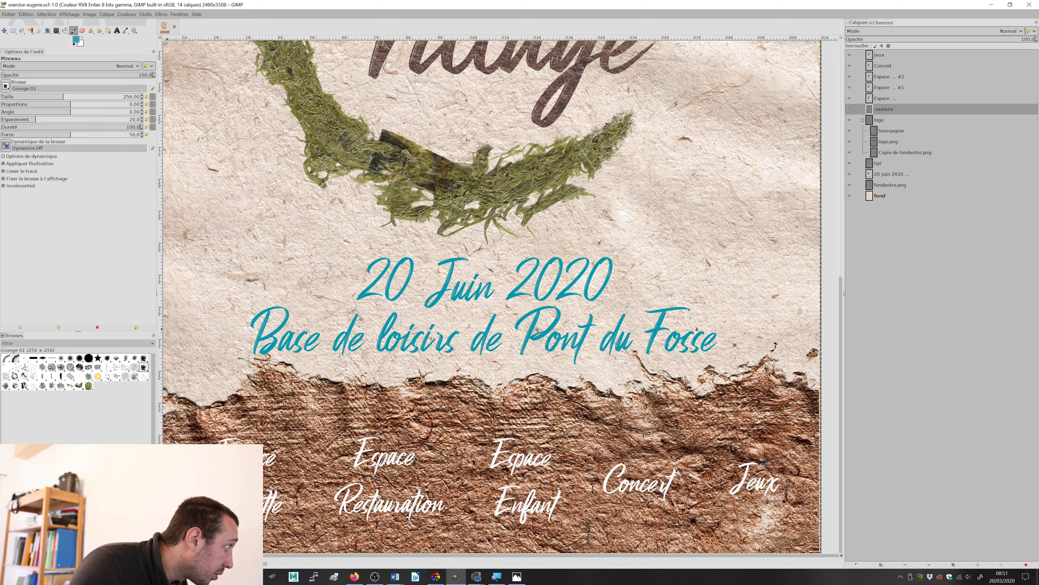
click(14, 375)
mouse_move(286, 223)
mouse_down()
mouse_move(201, 245)
mouse_move(269, 239)
mouse_move(253, 247)
mouse_move(271, 273)
mouse_move(264, 228)
mouse_move(210, 267)
mouse_move(279, 286)
mouse_up()
key(ctrl+z)
click(24, 385)
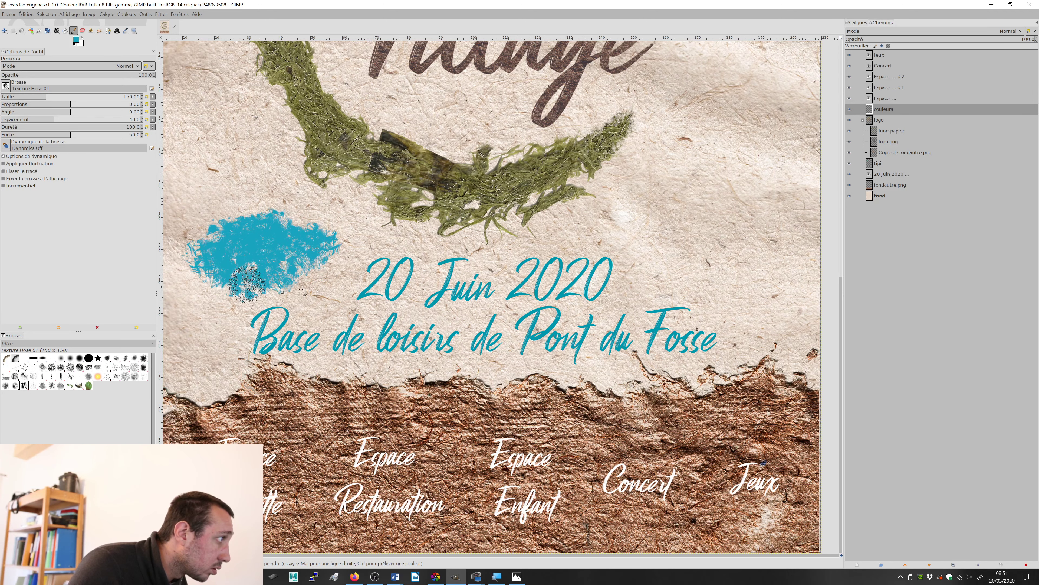
key(ctrl+z)
Step: Paint a rough-edged blue patch behind the Espace Buvette label with the Acrylic 05 brush at size 256, undoing misplaced strokes
click(143, 359)
mouse_move(215, 309)
mouse_down()
mouse_move(248, 296)
mouse_move(236, 225)
mouse_move(262, 238)
mouse_up()
key(ctrl+z)
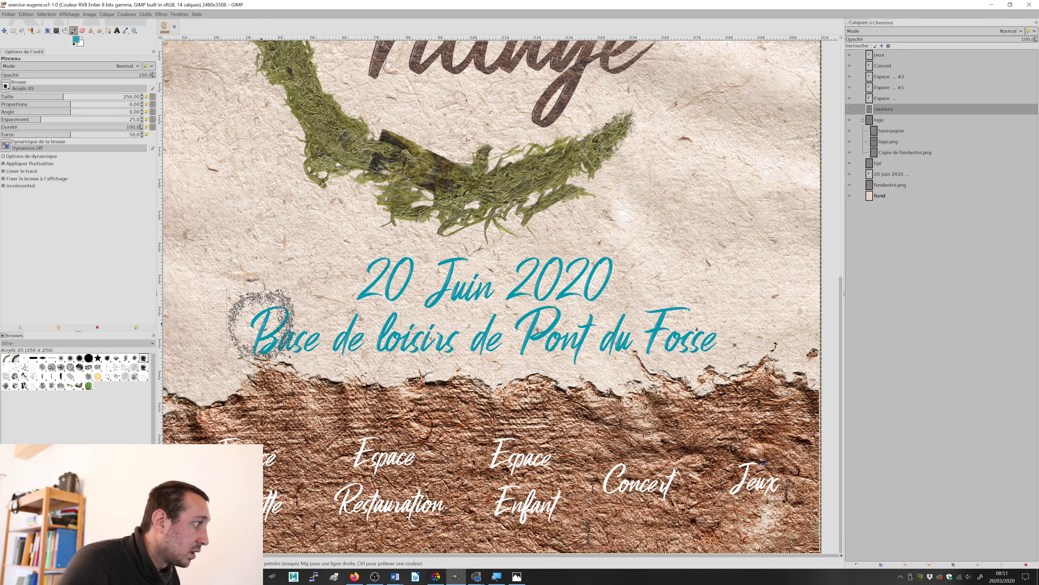
mouse_move(249, 459)
mouse_down()
mouse_move(257, 466)
mouse_move(211, 491)
mouse_move(274, 490)
mouse_move(231, 459)
mouse_move(233, 500)
mouse_move(273, 493)
mouse_move(286, 434)
mouse_move(327, 528)
mouse_move(299, 491)
mouse_move(282, 508)
mouse_up()
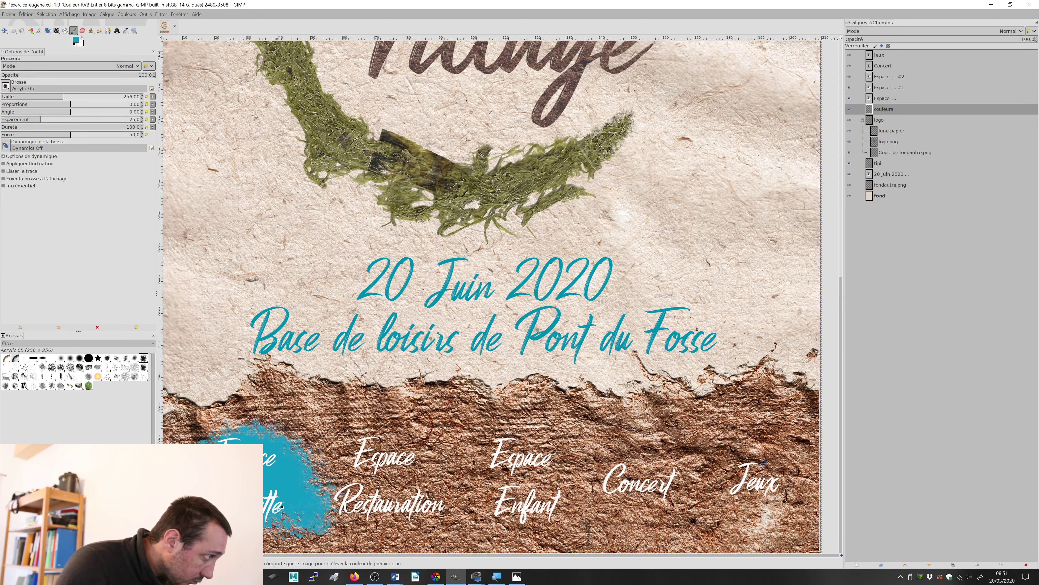
key(ctrl+z)
key(ctrl+z)
key(ctrl+z)
key(ctrl+z)
key(ctrl+z)
key(ctrl+z)
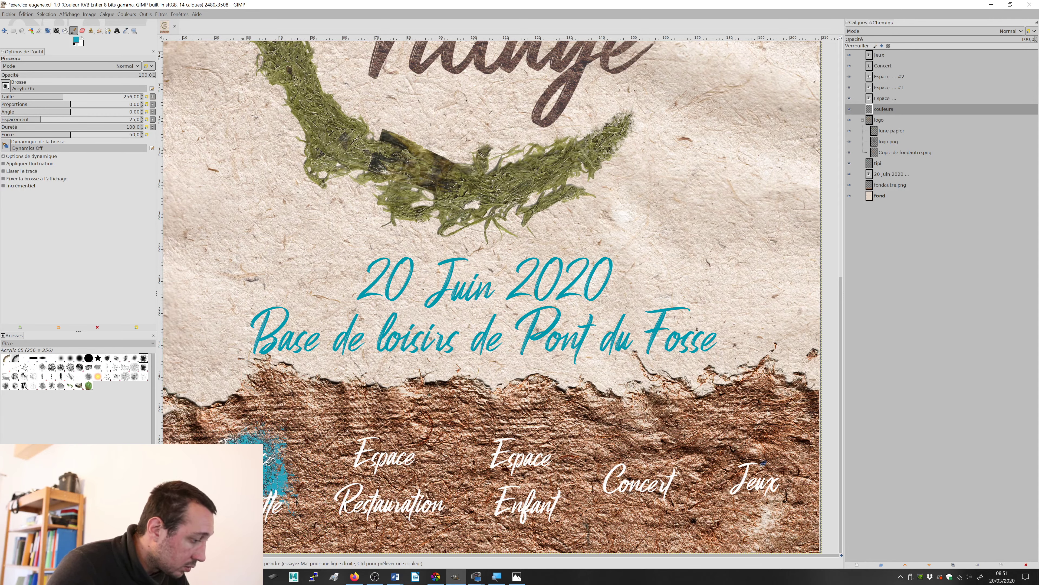
mouse_move(266, 463)
mouse_down()
mouse_move(274, 470)
mouse_move(270, 451)
mouse_move(229, 437)
mouse_move(252, 494)
mouse_move(272, 499)
mouse_move(219, 501)
mouse_up()
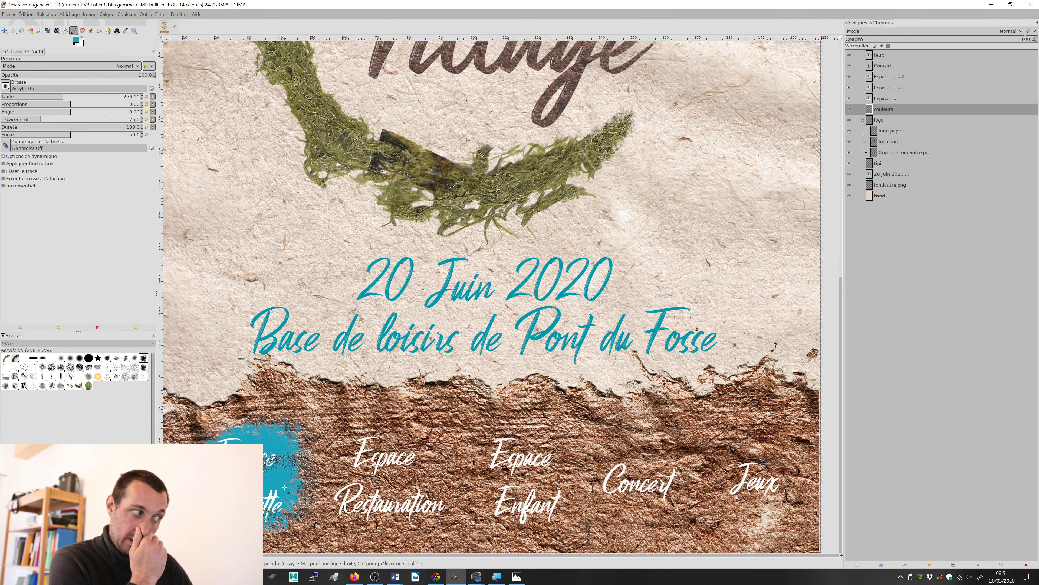
Step: Set the foreground colour to orange ea7c10 and paint a rough-edged patch behind the Espace Restauration label
click(77, 40)
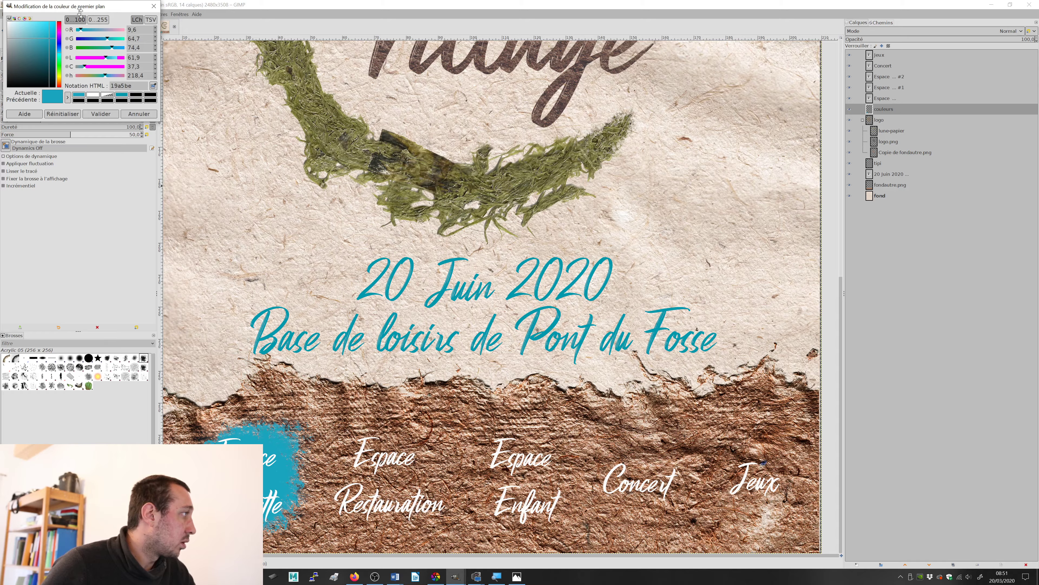
drag(66, 9, 290, 148)
drag(282, 207, 286, 222)
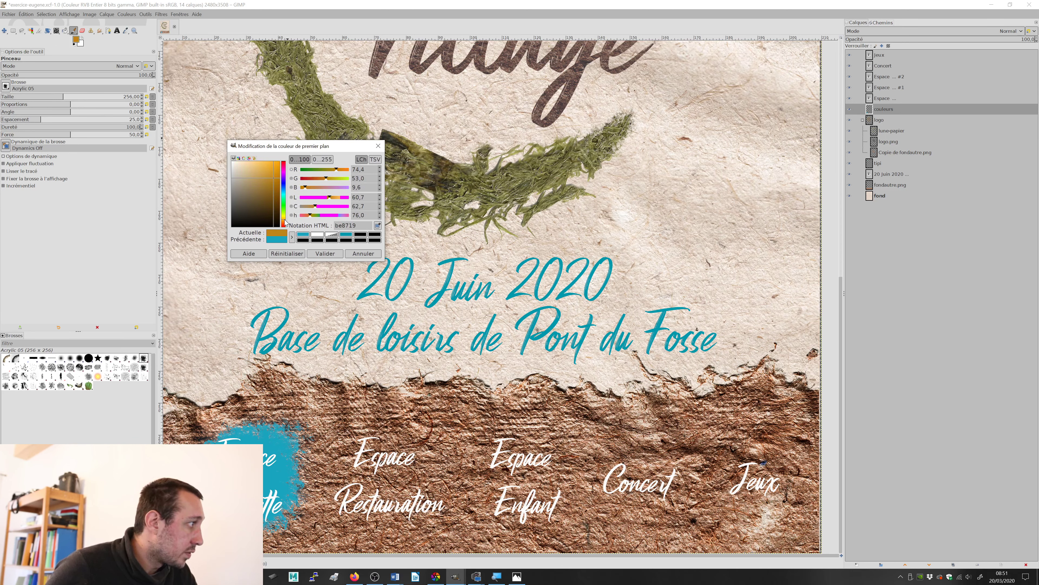
mouse_move(269, 184)
mouse_down()
mouse_move(284, 222)
mouse_move(277, 169)
mouse_up()
click(325, 253)
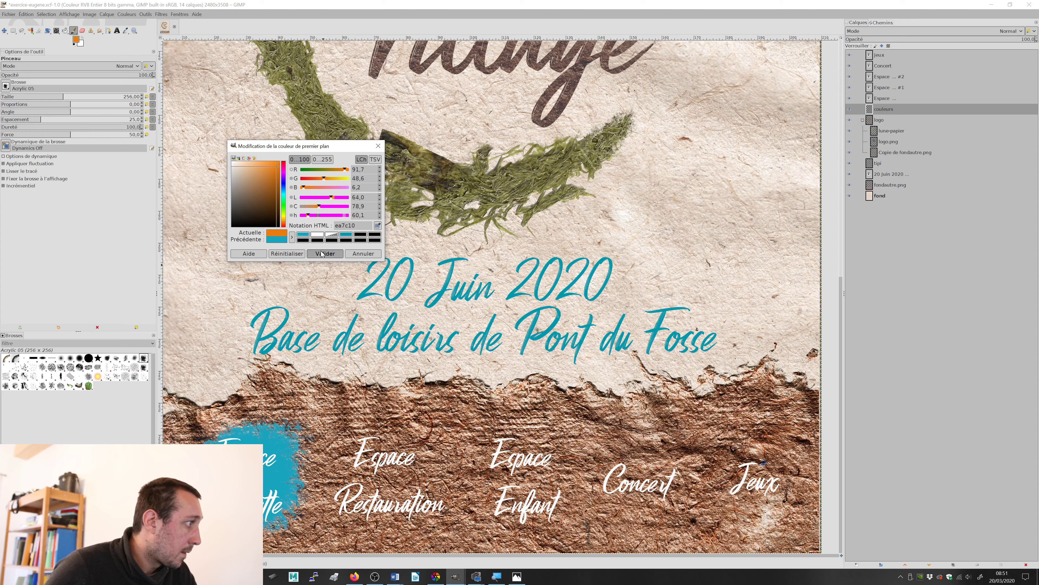
click(396, 472)
mouse_move(396, 472)
mouse_down()
mouse_move(363, 448)
mouse_move(360, 495)
mouse_move(431, 499)
mouse_move(418, 512)
mouse_move(349, 500)
mouse_move(372, 463)
mouse_move(390, 453)
mouse_move(412, 458)
mouse_up()
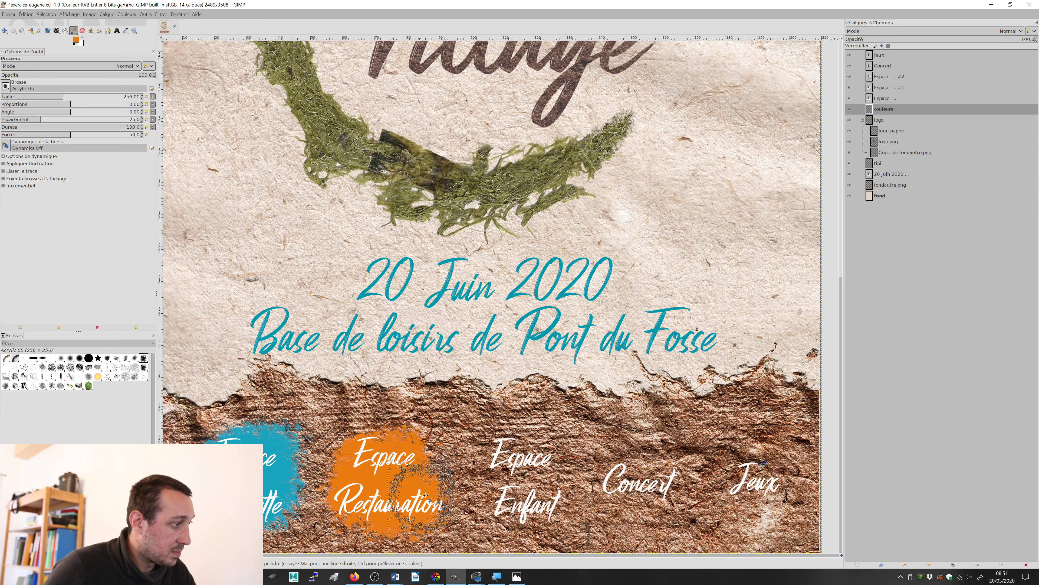
Step: Set the foreground colour to green 62b011 and paint a rough-edged patch behind the Espace Enfant label
mouse_move(483, 444)
mouse_down()
mouse_move(504, 459)
mouse_move(390, 346)
mouse_move(349, 330)
mouse_up()
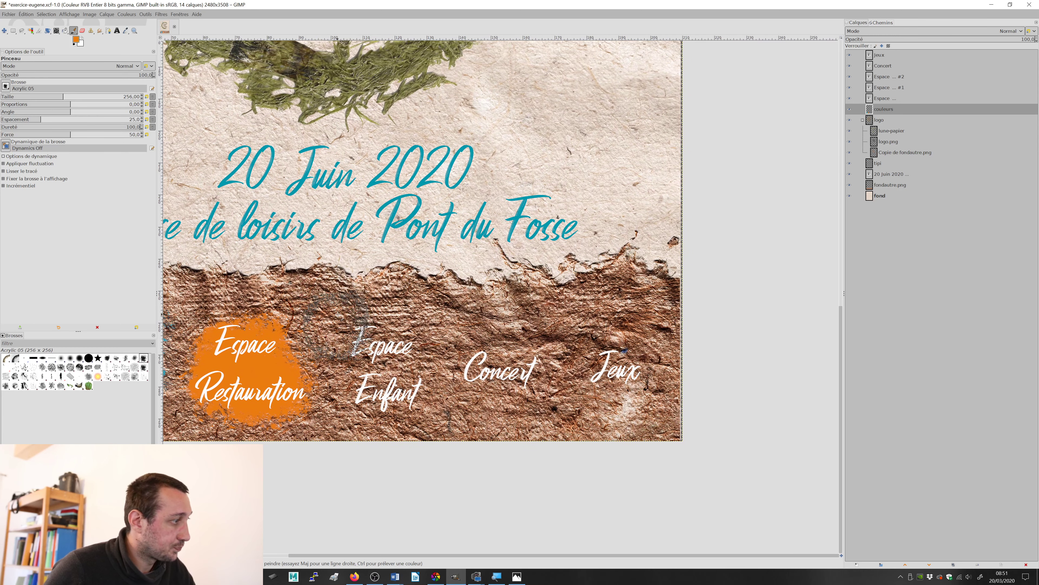
click(76, 40)
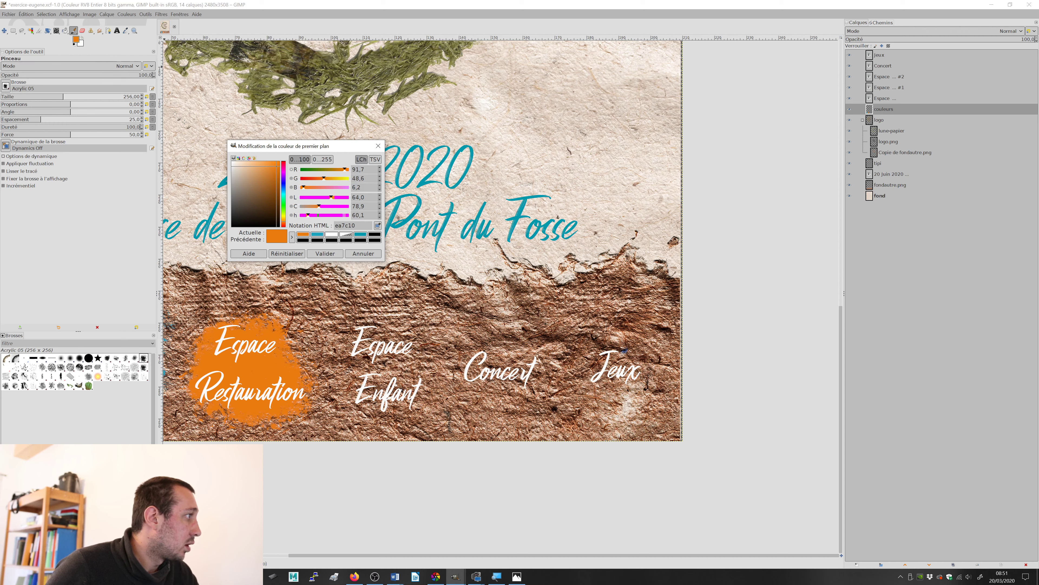
mouse_move(286, 206)
mouse_down()
mouse_move(278, 175)
mouse_move(257, 177)
mouse_move(267, 176)
mouse_up()
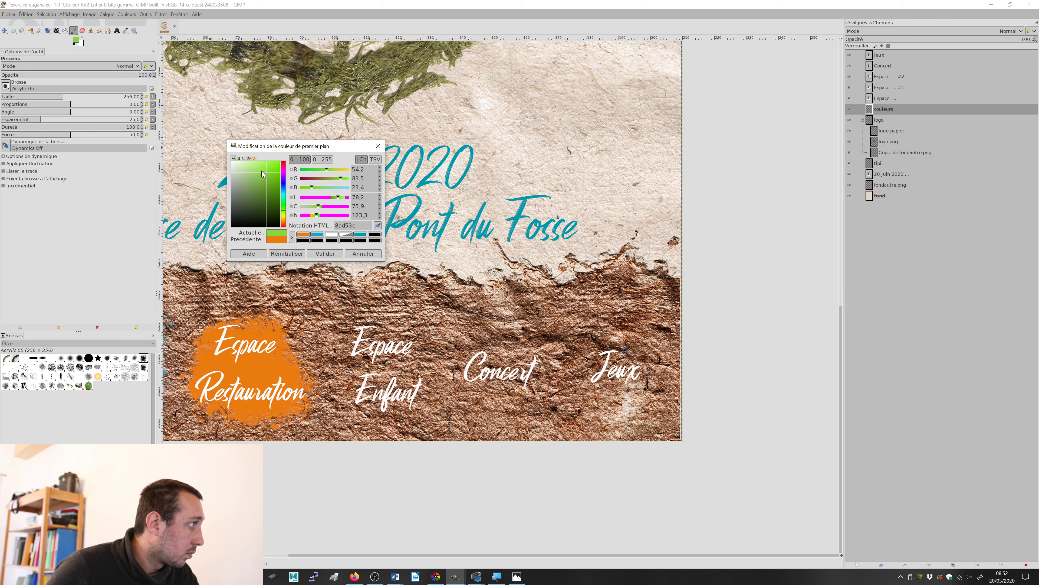
drag(263, 172, 274, 181)
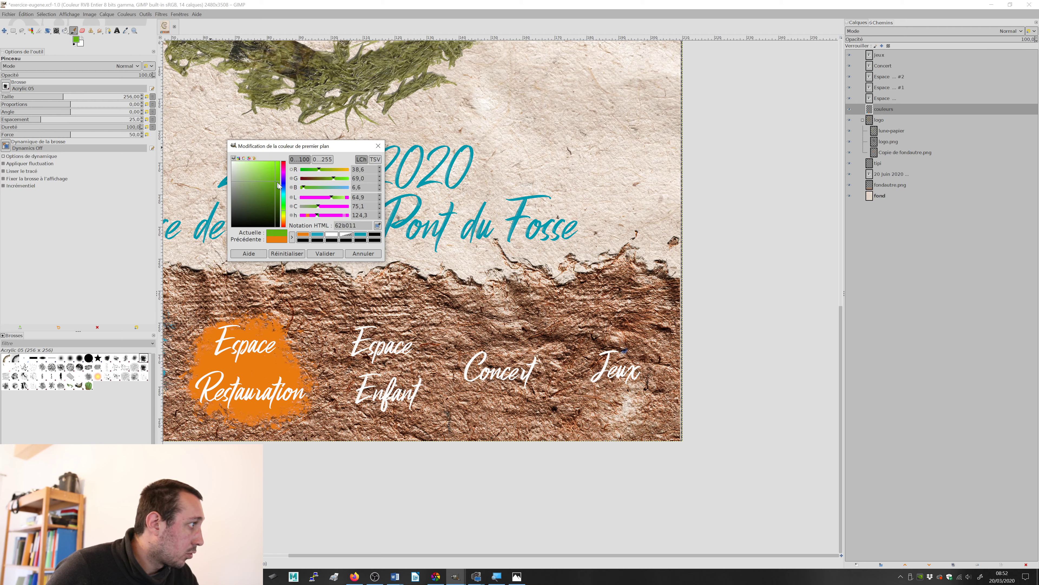
click(325, 253)
mouse_move(369, 356)
mouse_down()
mouse_move(397, 343)
mouse_move(404, 379)
mouse_move(361, 382)
mouse_move(364, 359)
mouse_move(364, 384)
mouse_move(395, 391)
mouse_move(414, 383)
mouse_move(410, 347)
mouse_move(388, 400)
mouse_up()
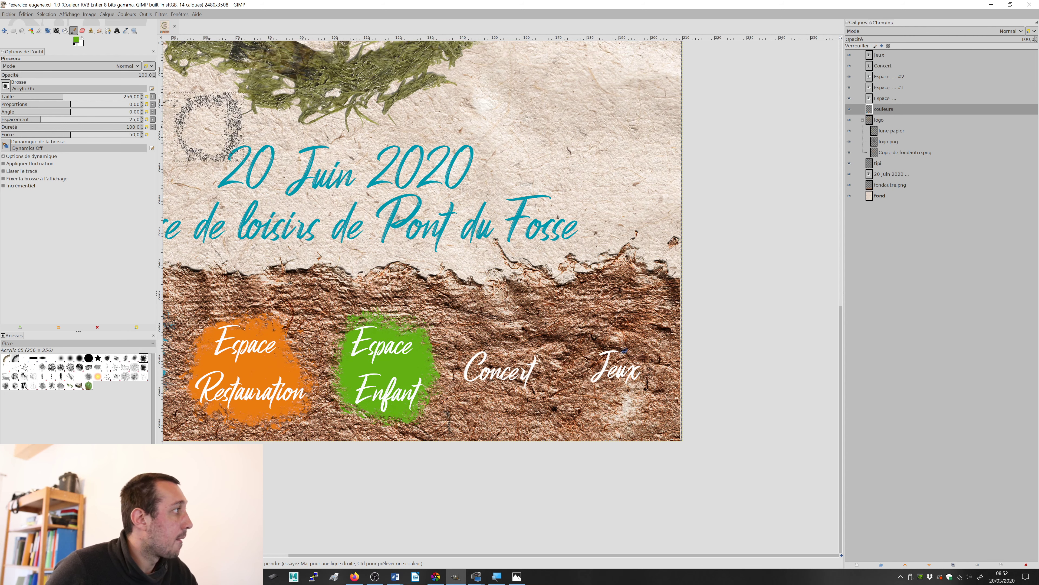
Step: Choose a magenta-pink foreground colour and paint a rough-edged patch behind the Concert label
click(76, 40)
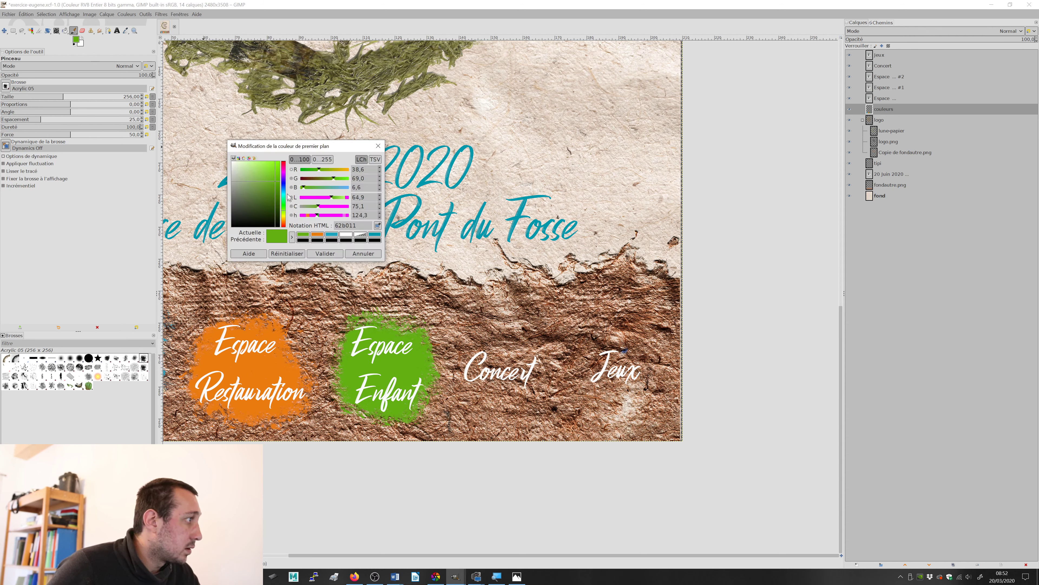
drag(282, 181, 270, 172)
click(331, 254)
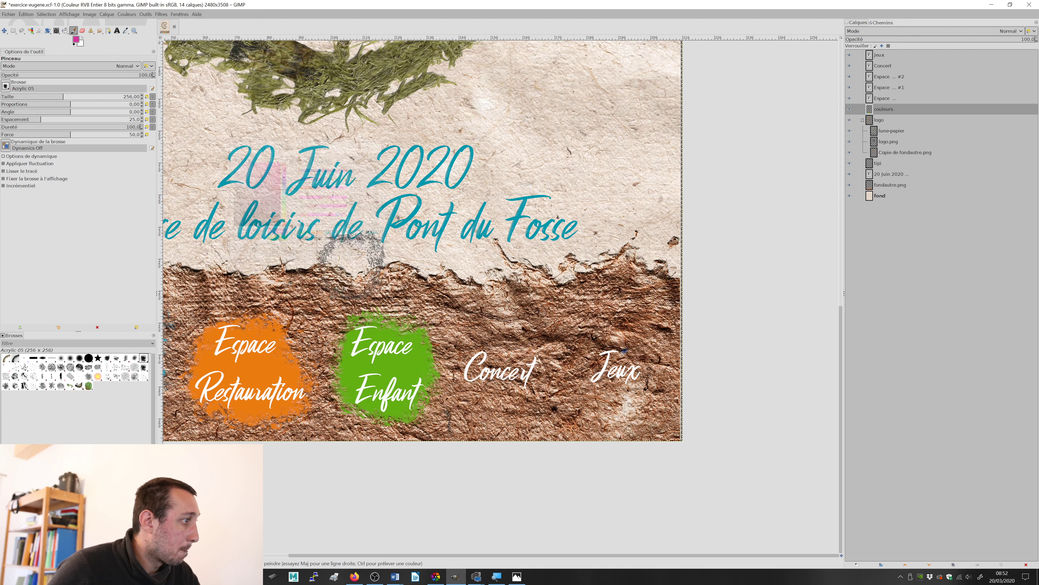
mouse_move(490, 383)
mouse_down()
mouse_move(522, 369)
mouse_move(485, 359)
mouse_move(519, 386)
mouse_move(511, 328)
mouse_move(462, 377)
mouse_move(528, 360)
mouse_move(496, 343)
mouse_up()
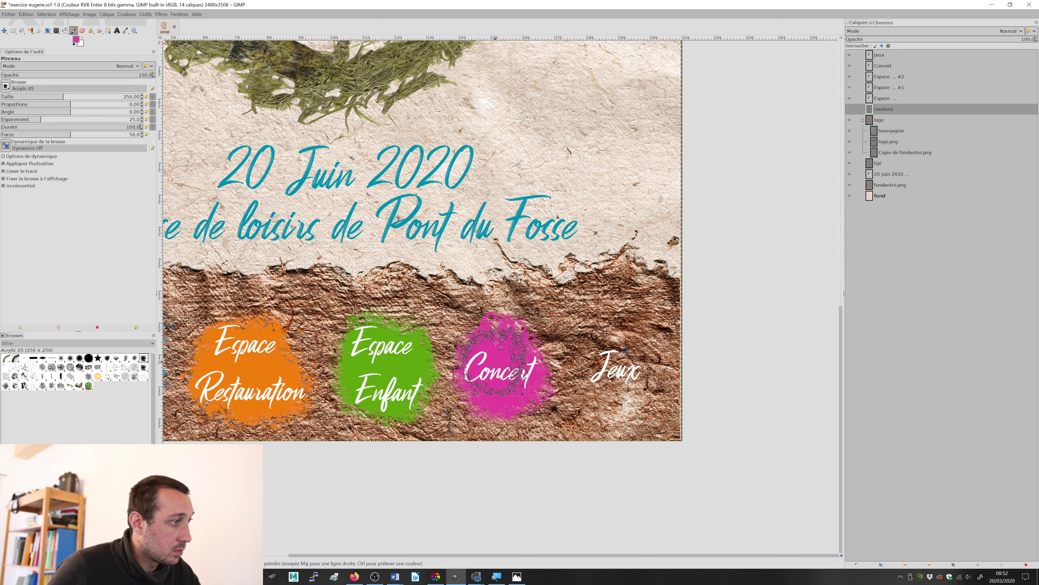
Step: Check the reference poster test.jpg, set the foreground colour to red-orange f14f1a and paint a rough-edged patch behind the Jeux label
key(alt+Tab)
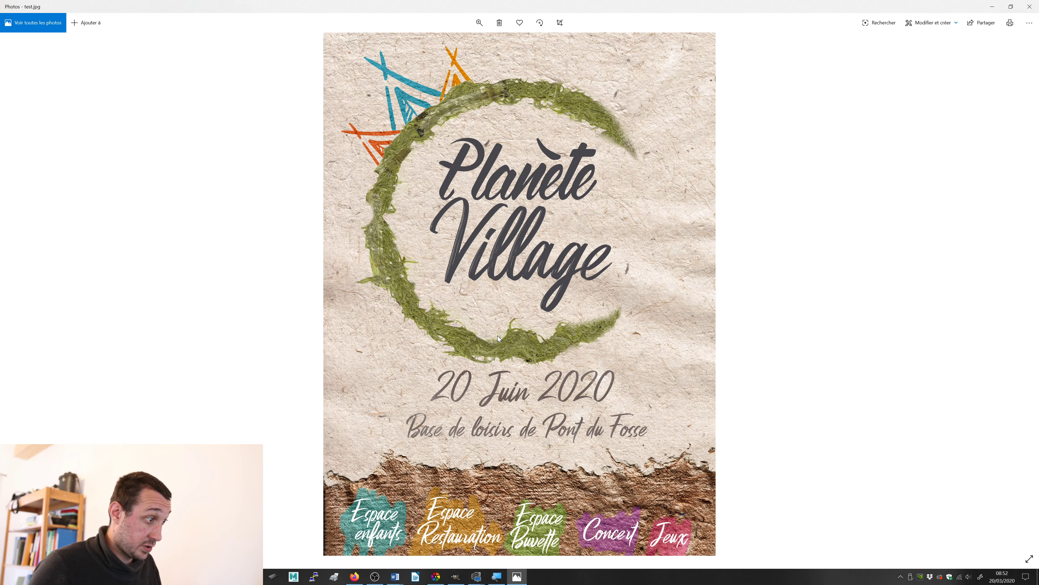
key(alt+Tab)
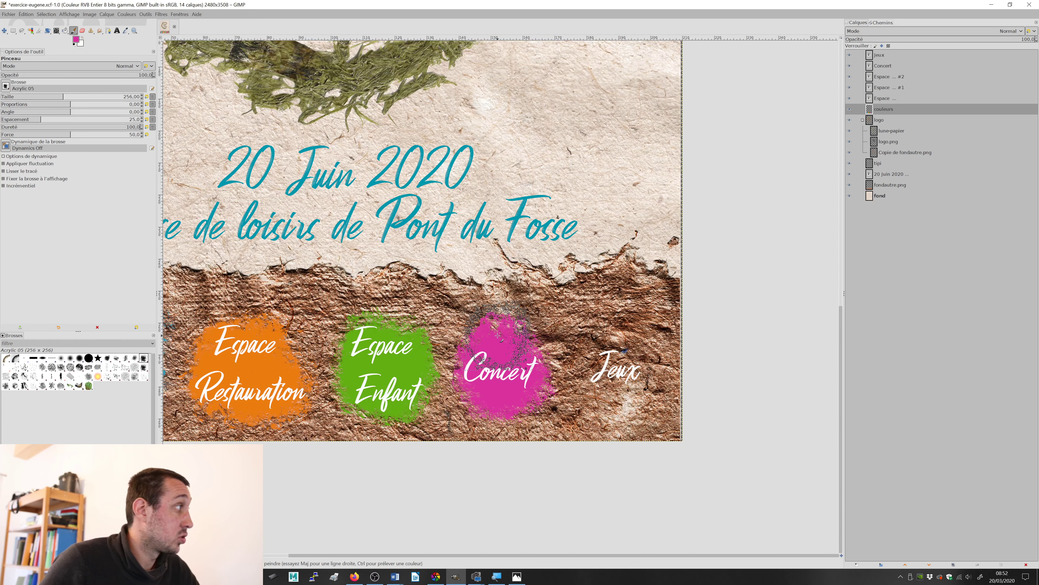
click(76, 40)
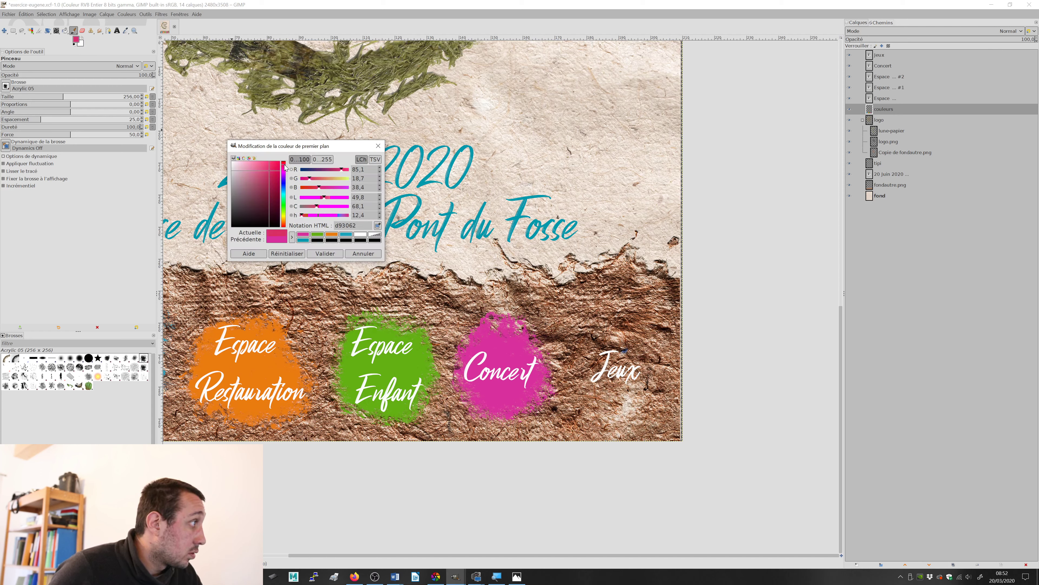
drag(270, 165, 273, 168)
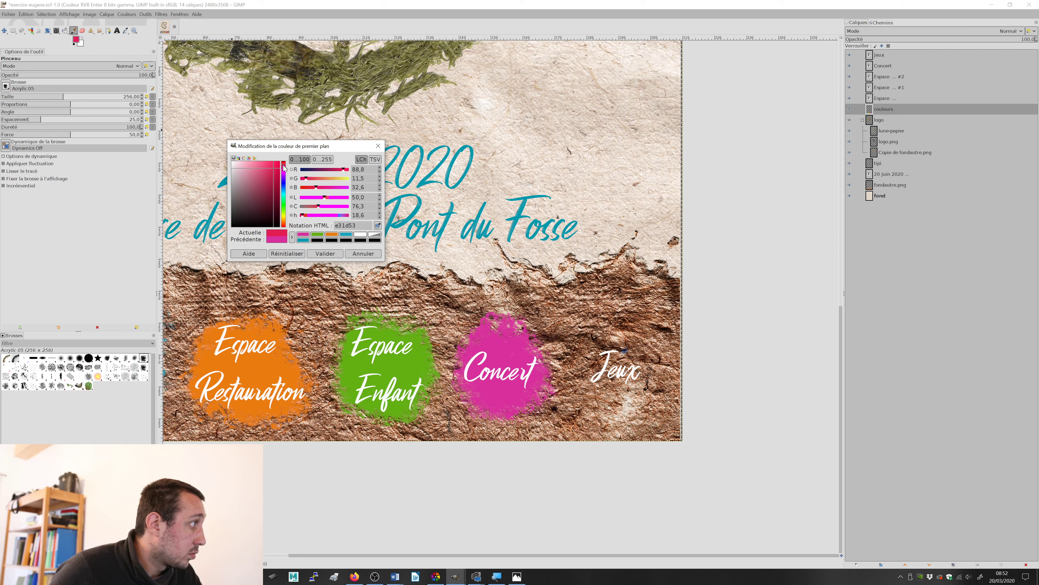
drag(285, 167, 284, 224)
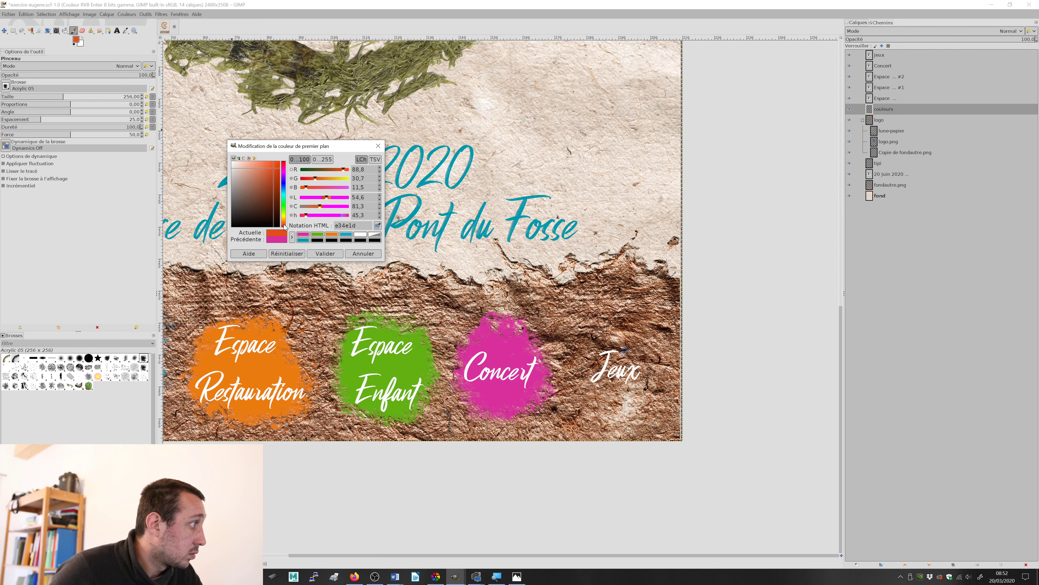
drag(271, 175, 273, 164)
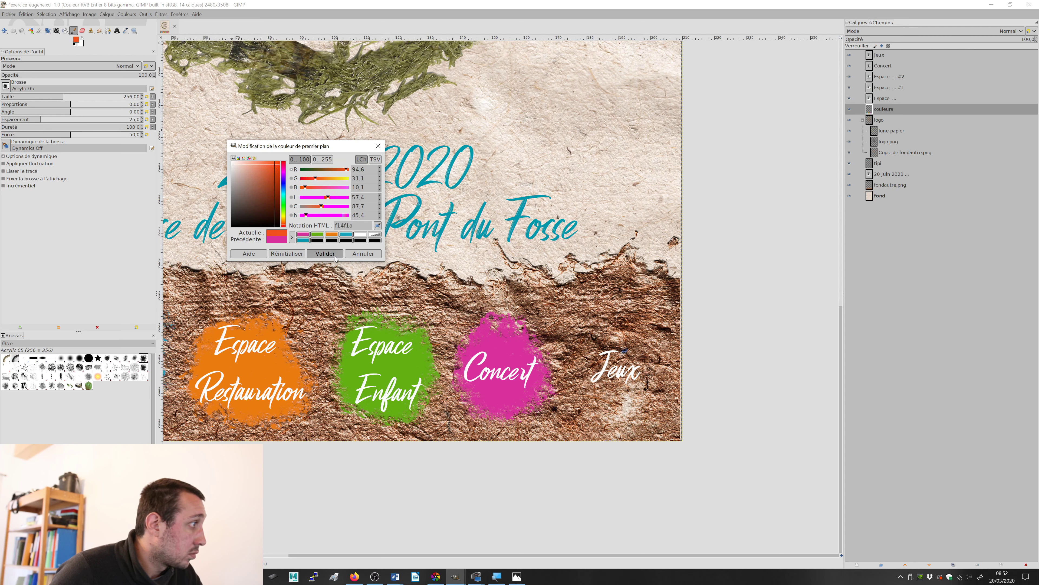
click(324, 254)
mouse_move(623, 399)
mouse_down()
mouse_move(620, 346)
mouse_move(602, 350)
mouse_move(604, 378)
mouse_move(629, 387)
mouse_move(636, 364)
mouse_move(617, 349)
mouse_move(619, 387)
mouse_up()
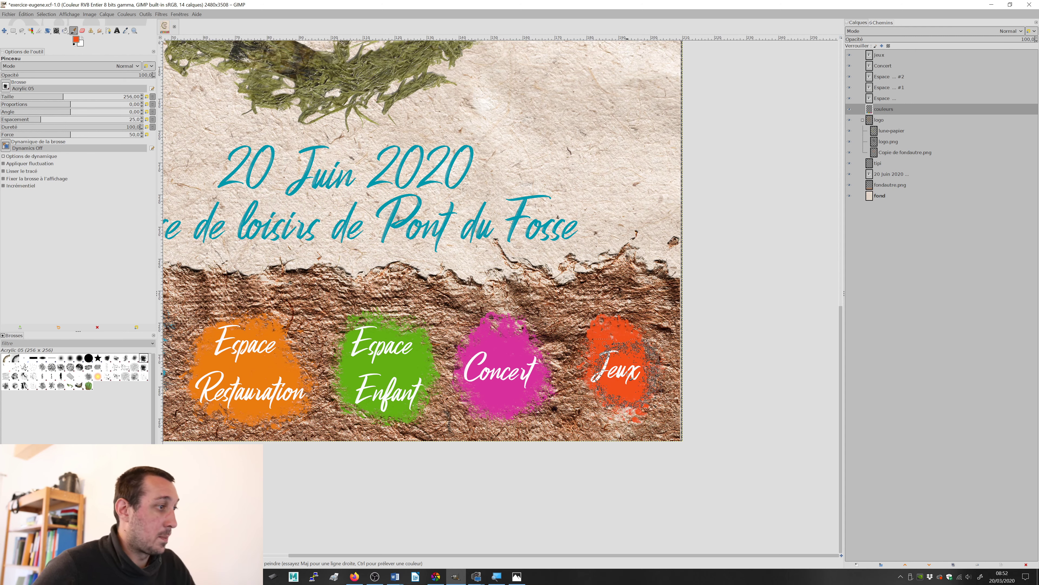
scroll(614, 372, down, 2)
scroll(548, 335, up, 3)
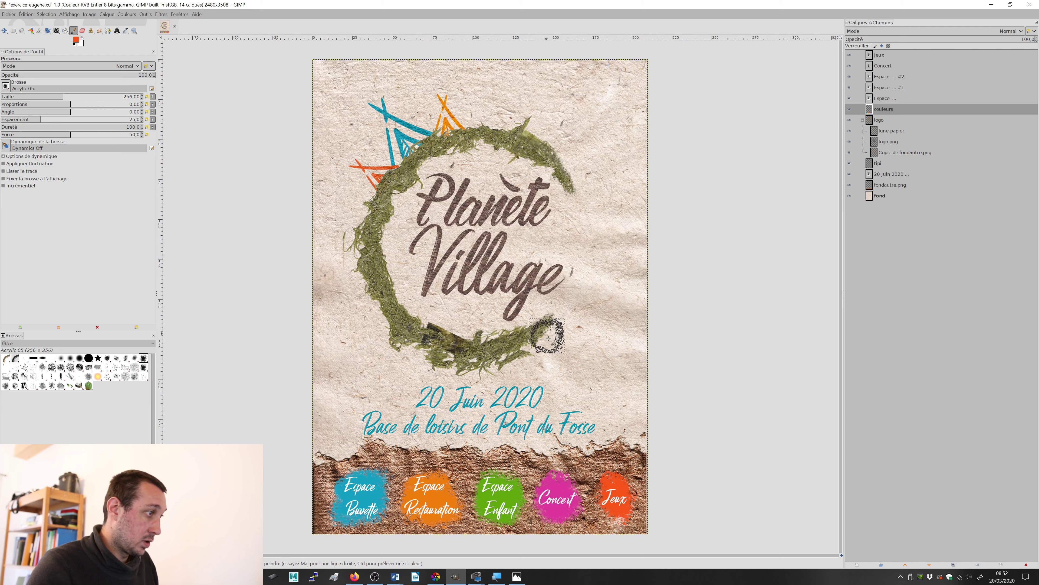
Step: Try blend modes including Découper, Éclaircir, Multiplier, Superposer, Lumière vive and Diviser on the couleurs layer, and return it to Normal
click(4, 32)
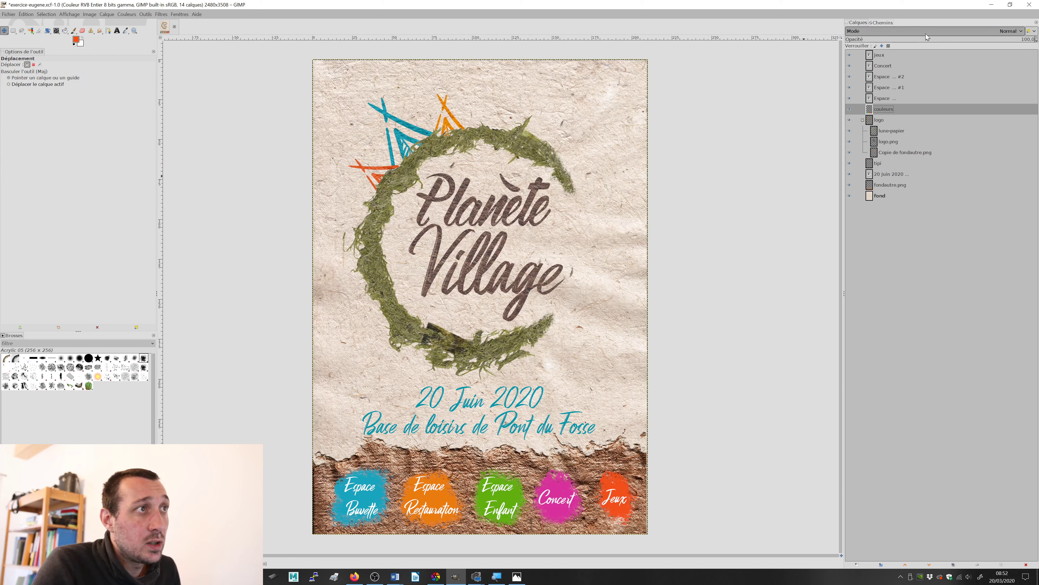
click(1012, 31)
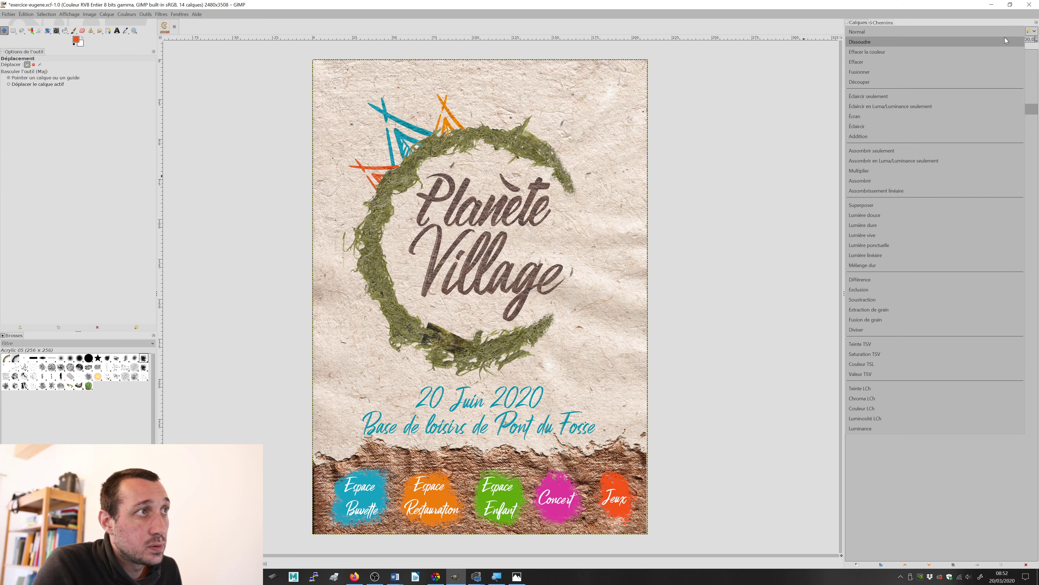
click(982, 51)
scroll(951, 28, down, 2)
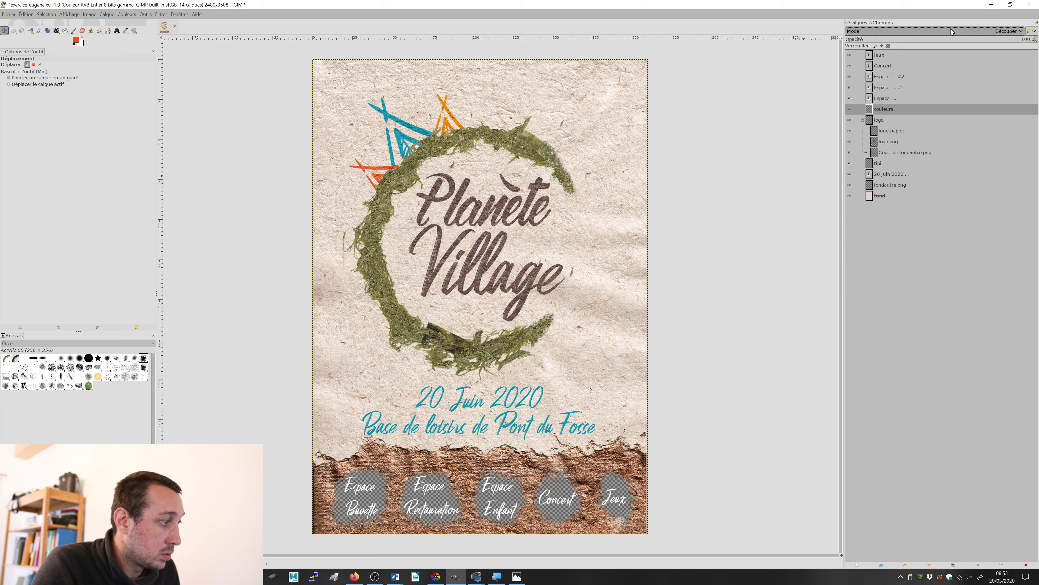
scroll(950, 28, down, 1)
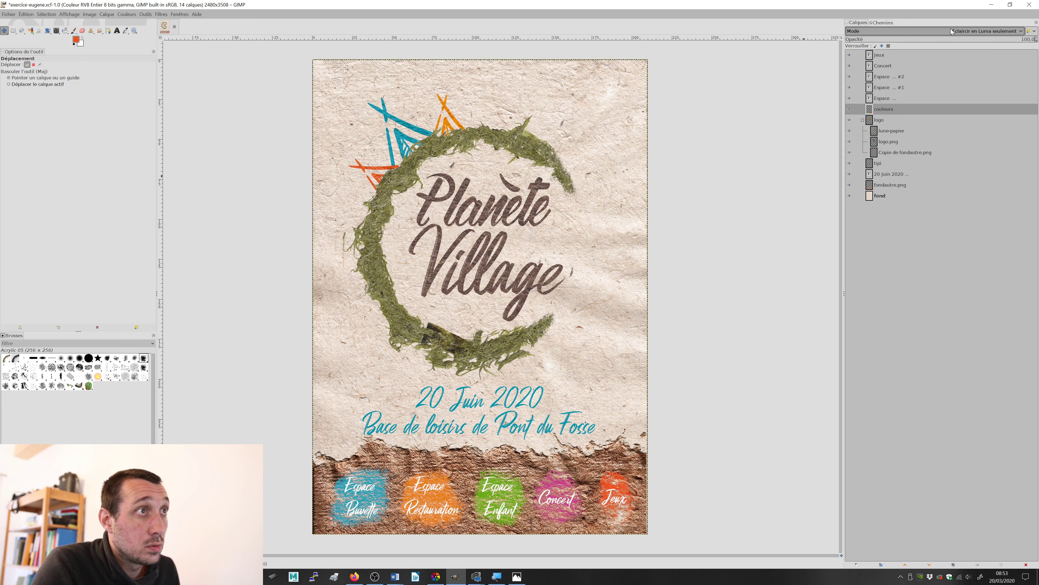
scroll(951, 28, down, 2)
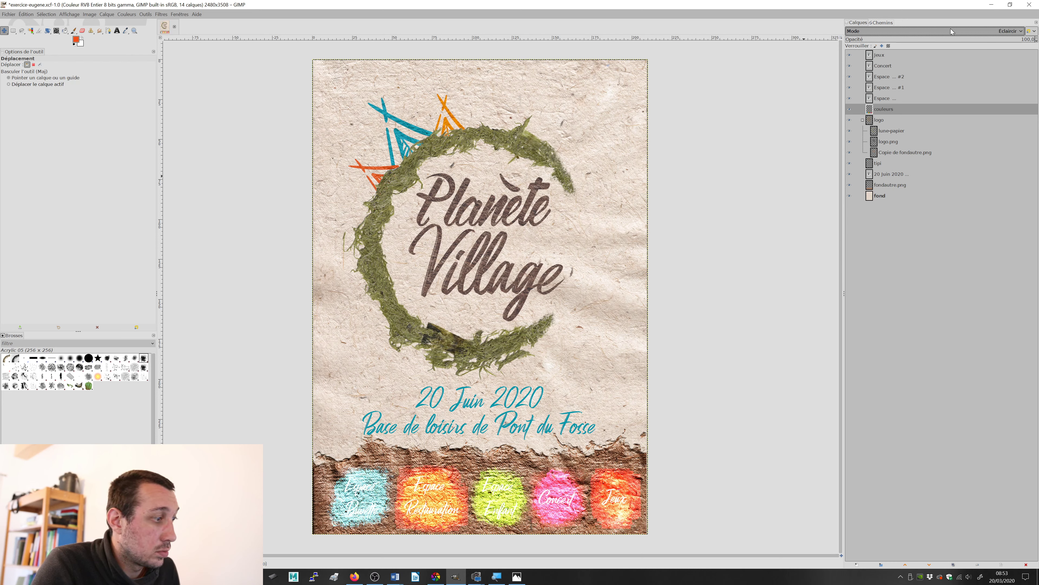
scroll(951, 28, down, 1)
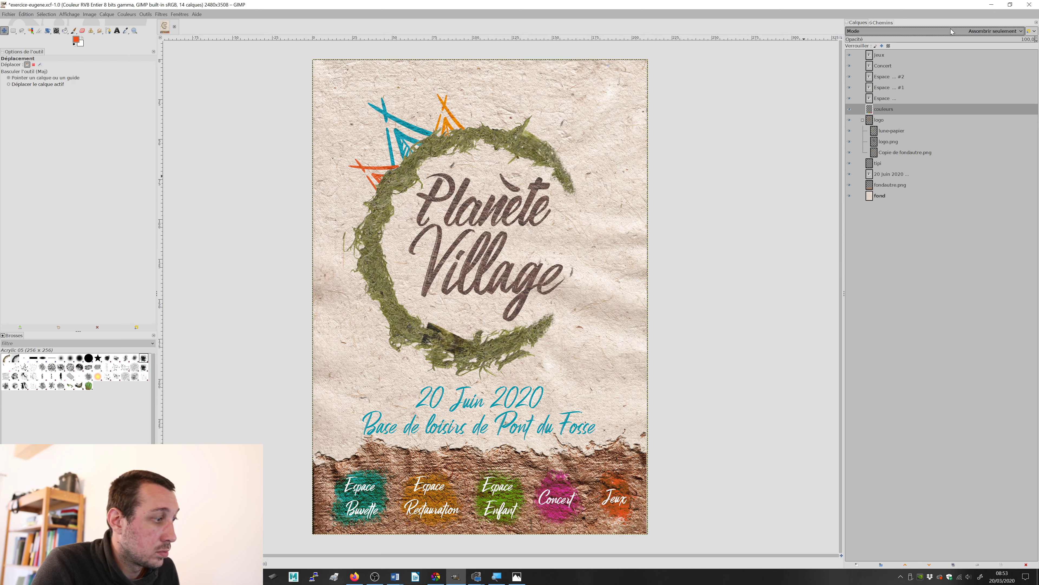
scroll(951, 28, down, 2)
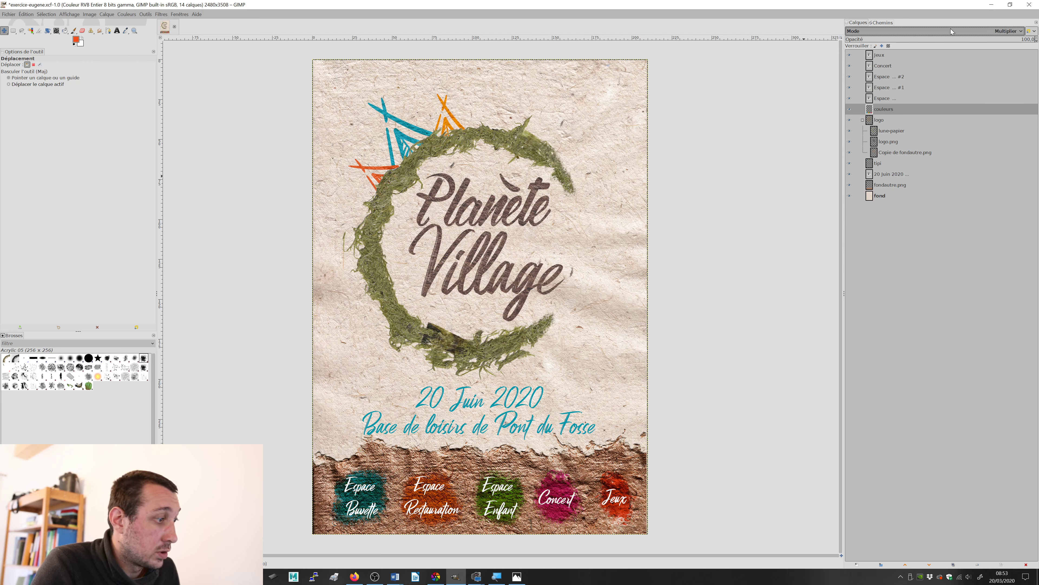
scroll(951, 28, down, 2)
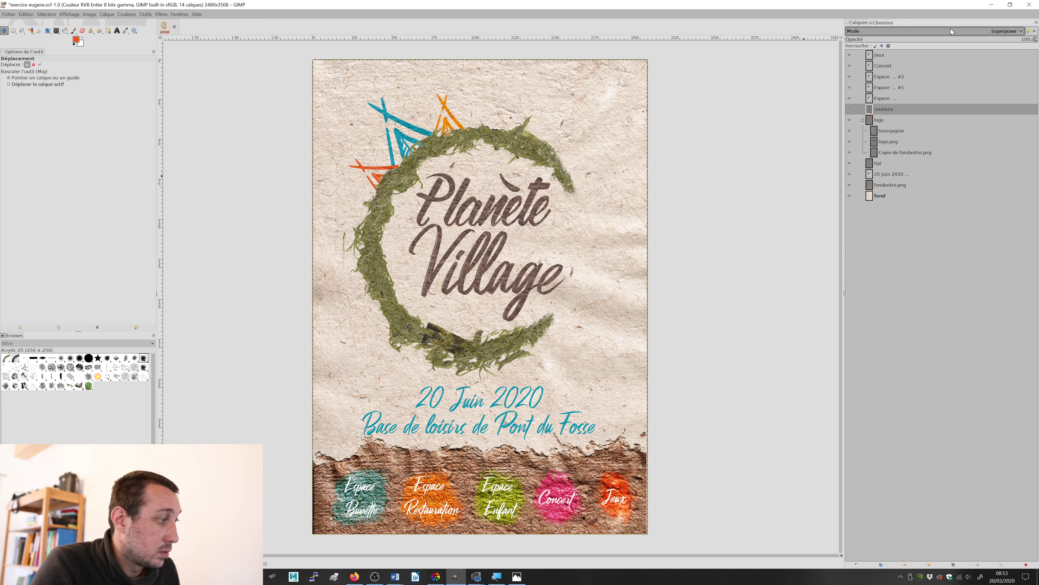
scroll(951, 28, down, 2)
scroll(951, 29, down, 1)
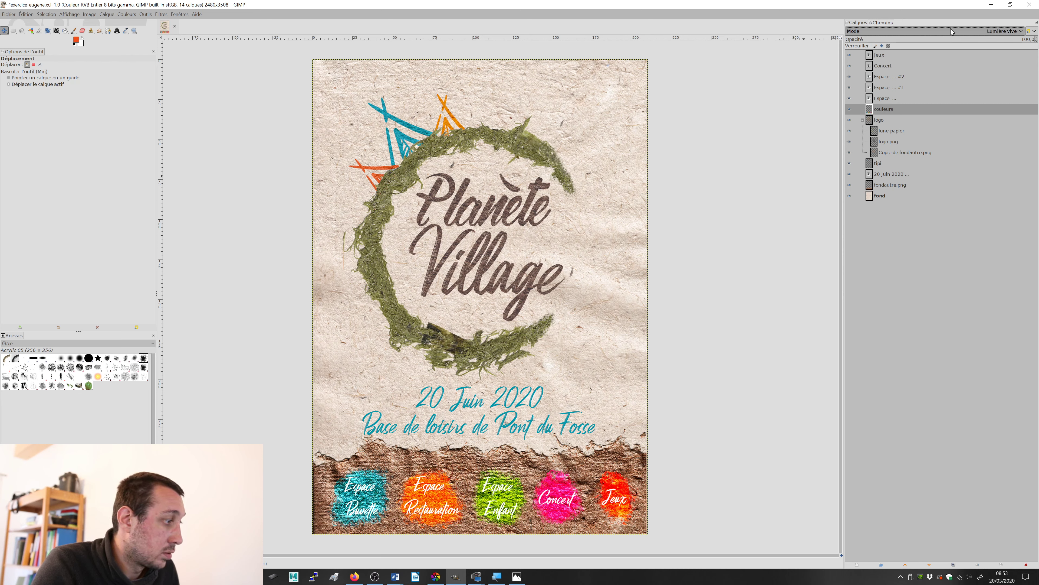
scroll(951, 28, down, 1)
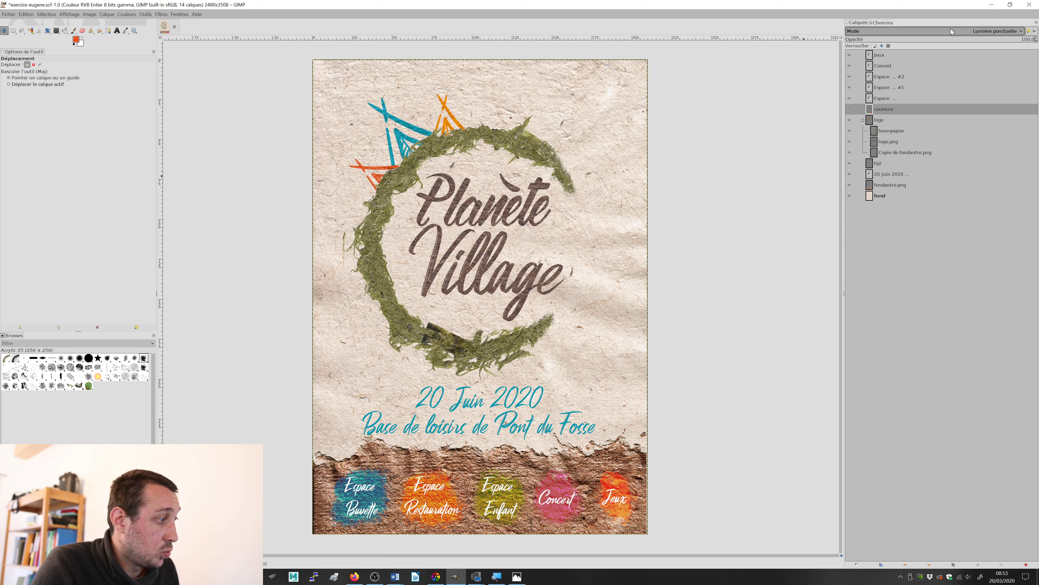
scroll(951, 29, down, 3)
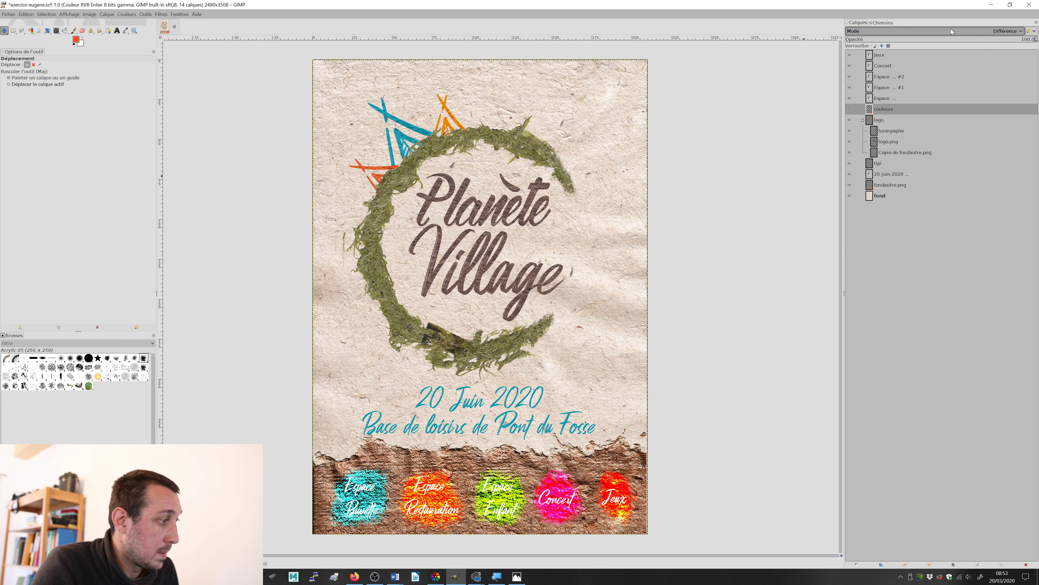
scroll(950, 28, down, 3)
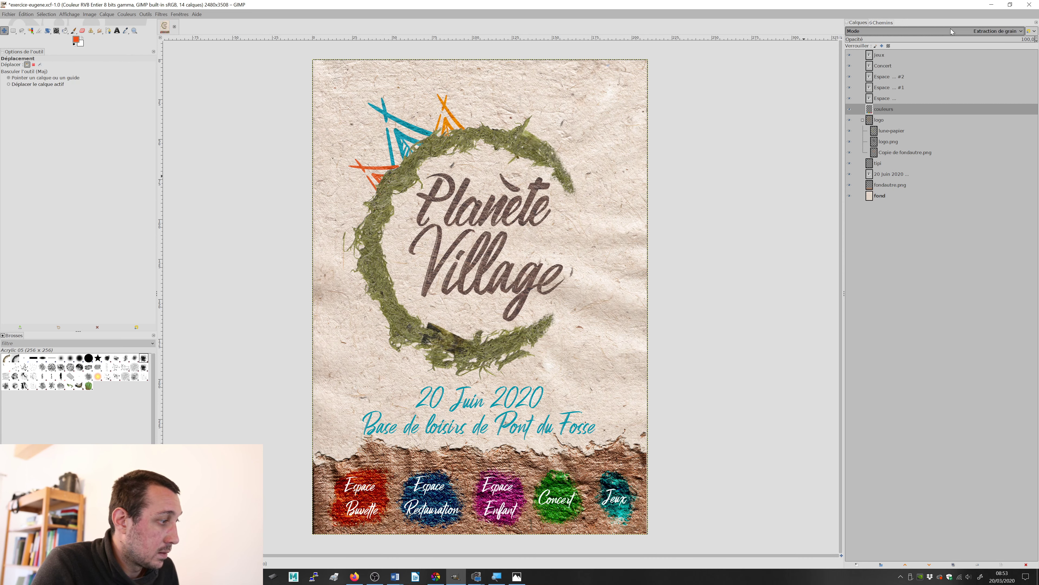
scroll(951, 29, down, 2)
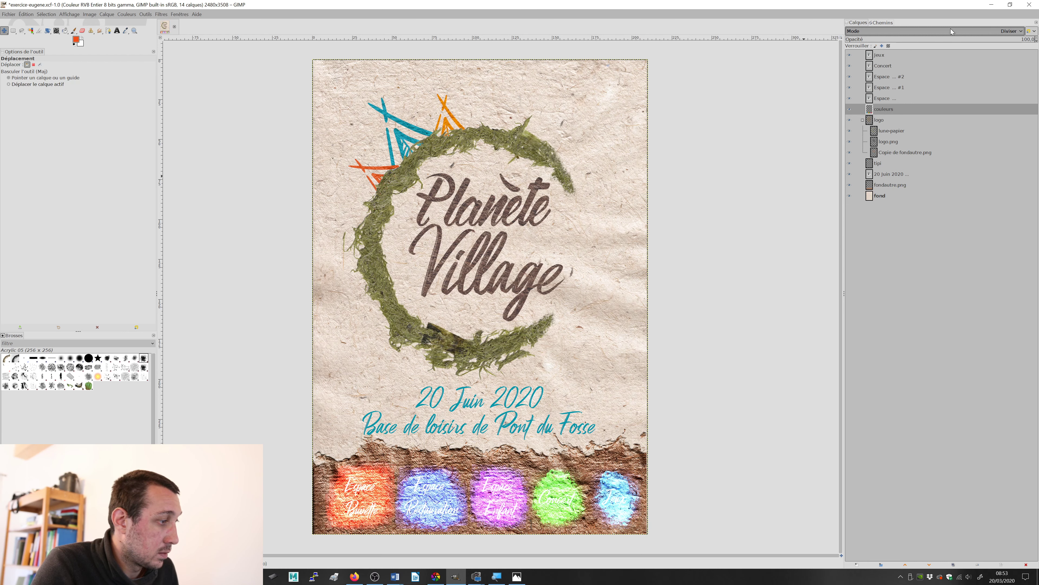
scroll(951, 28, up, 1)
click(951, 28)
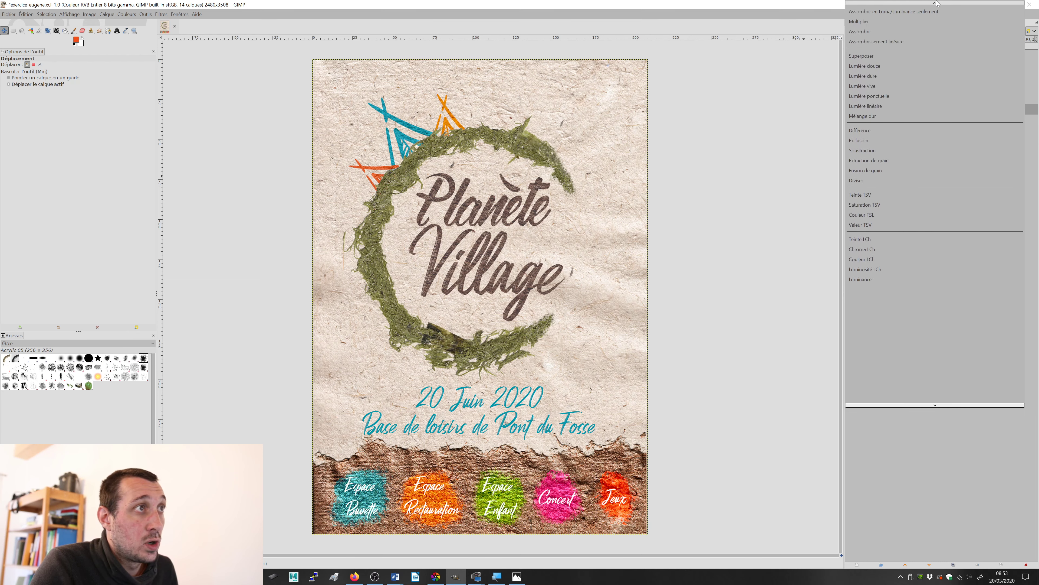
click(937, 9)
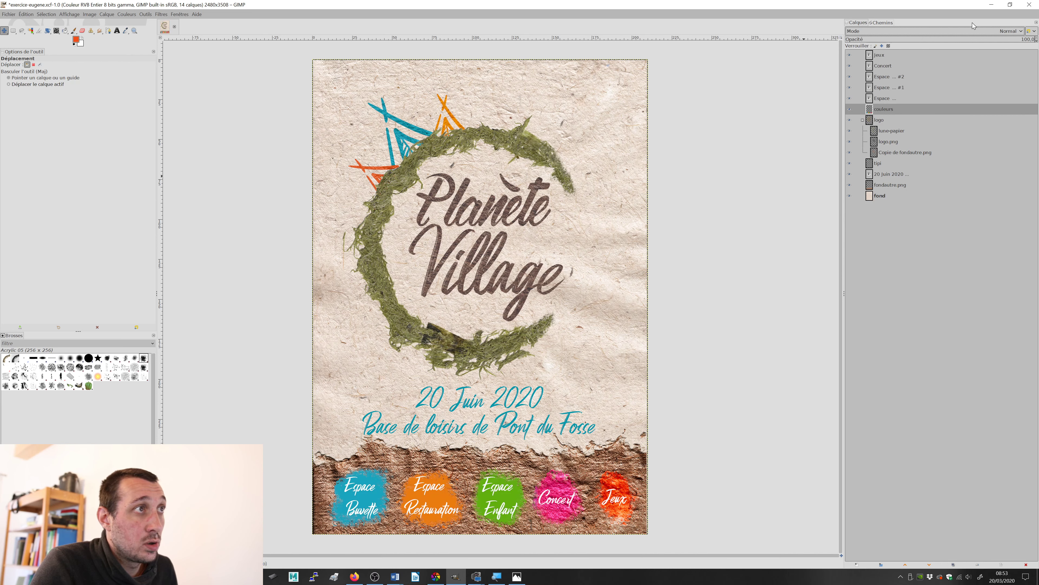
Step: Lower the couleurs layer's opacity to about 71.4, briefly trying Dissoudre mode and returning to Normal
drag(1019, 39, 1026, 39)
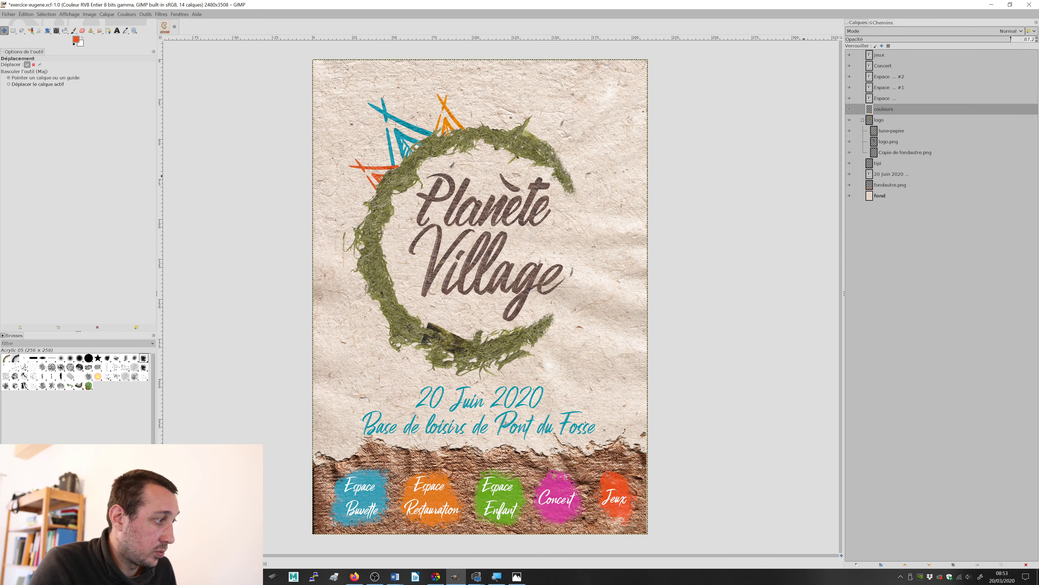
click(998, 31)
click(1000, 38)
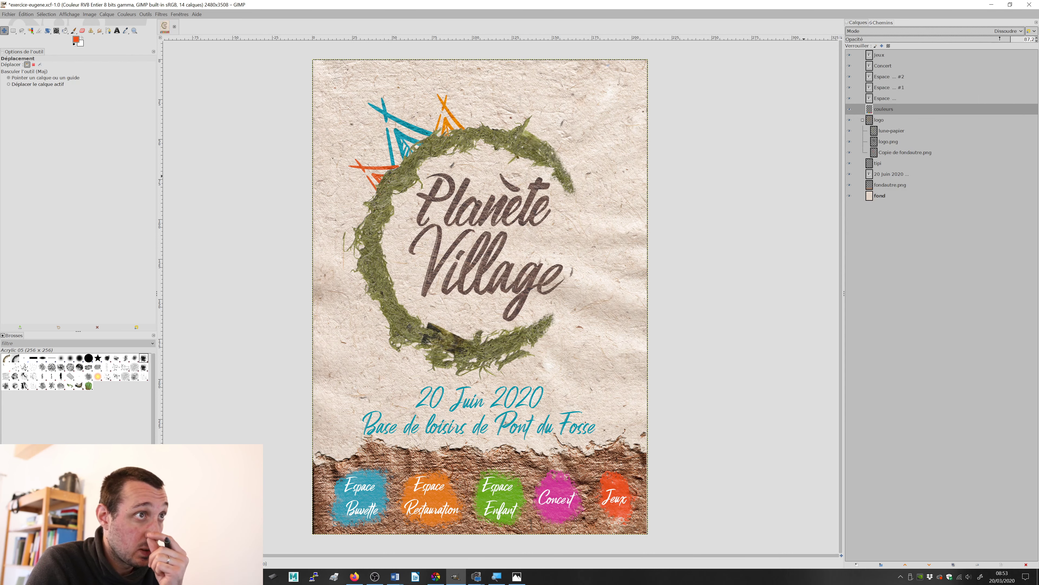
click(992, 30)
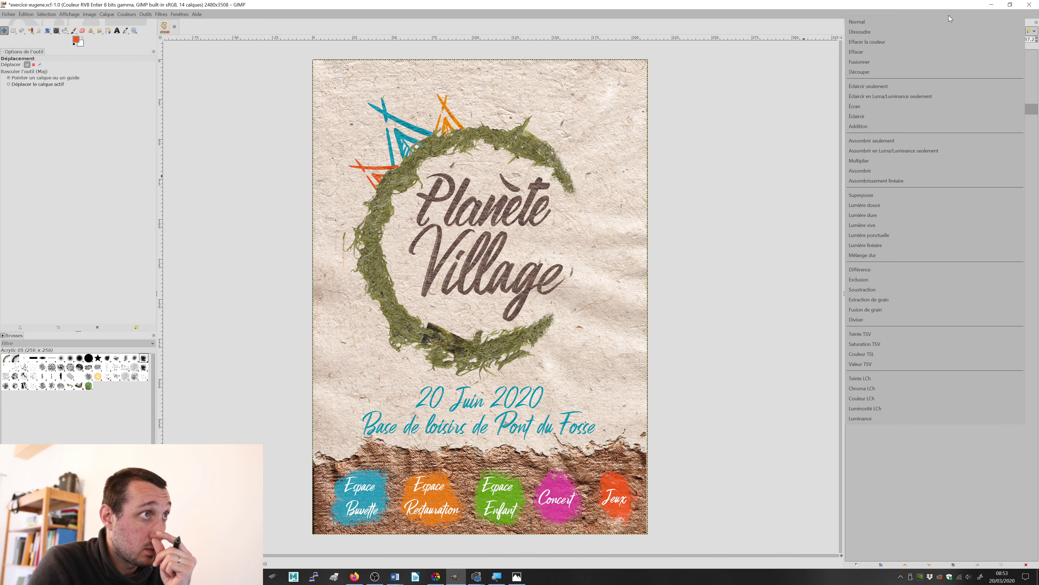
click(951, 21)
click(989, 40)
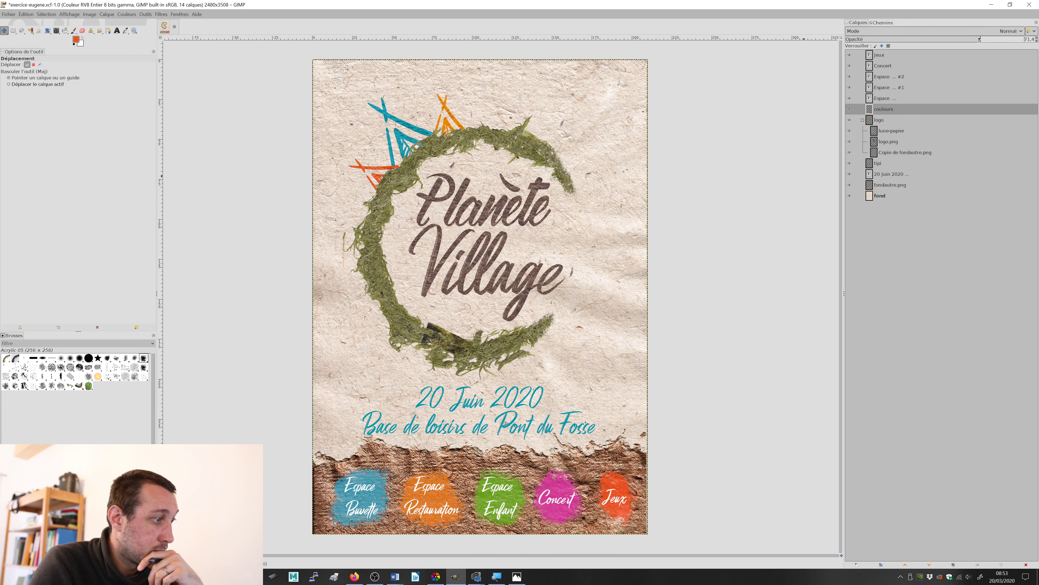
Step: Raise the couleurs layer's opacity to 100 and compare the poster with the reference image test.jpg
drag(933, 44, 1037, 40)
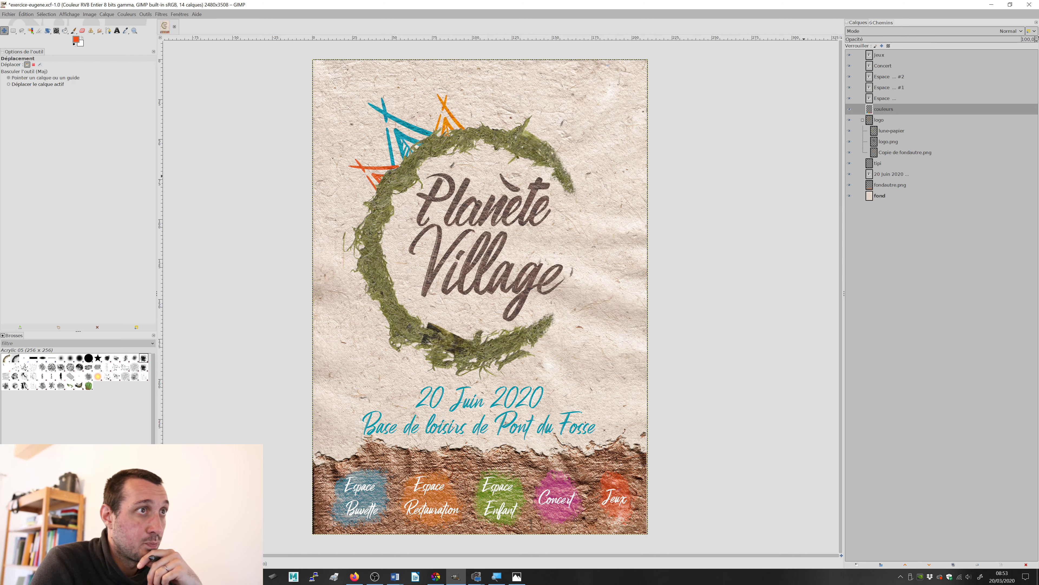
key(alt+Tab)
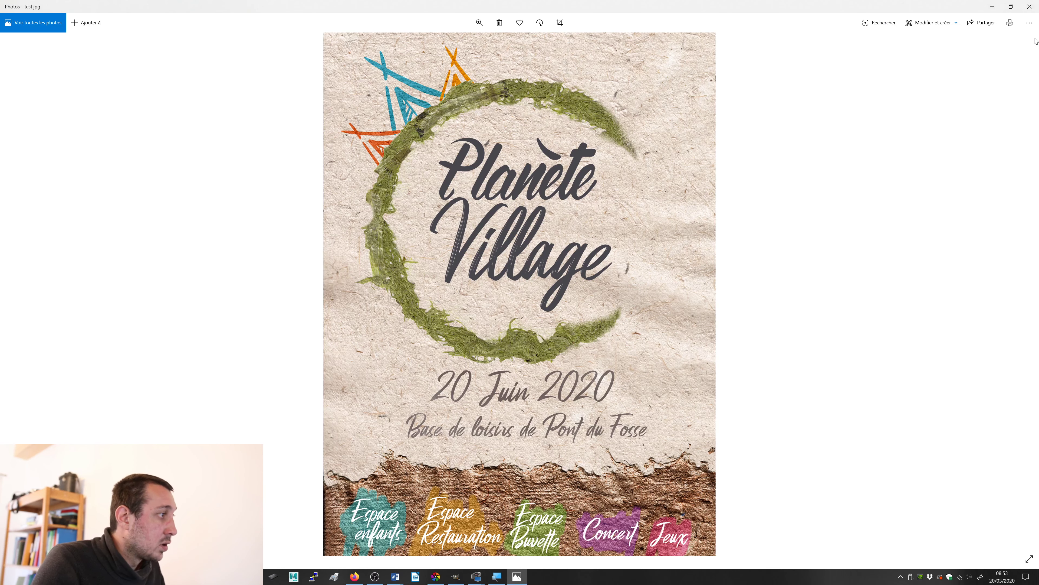
key(alt+Tab)
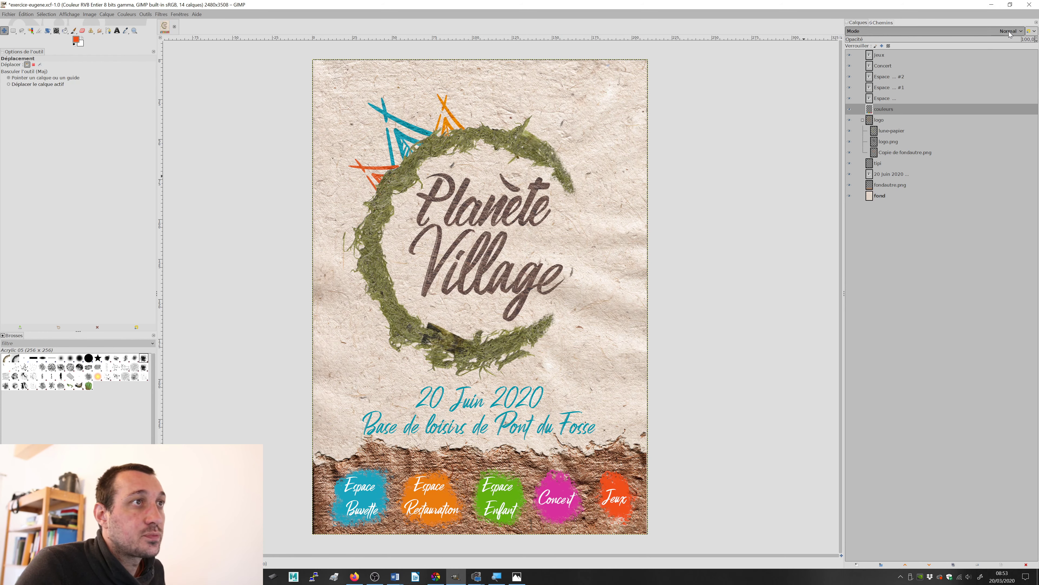
Step: Try blend modes including Découper, Addition, Lumière douce and Lumière vive on the couleurs layer, and set it to Lumière dure
click(1008, 31)
click(990, 45)
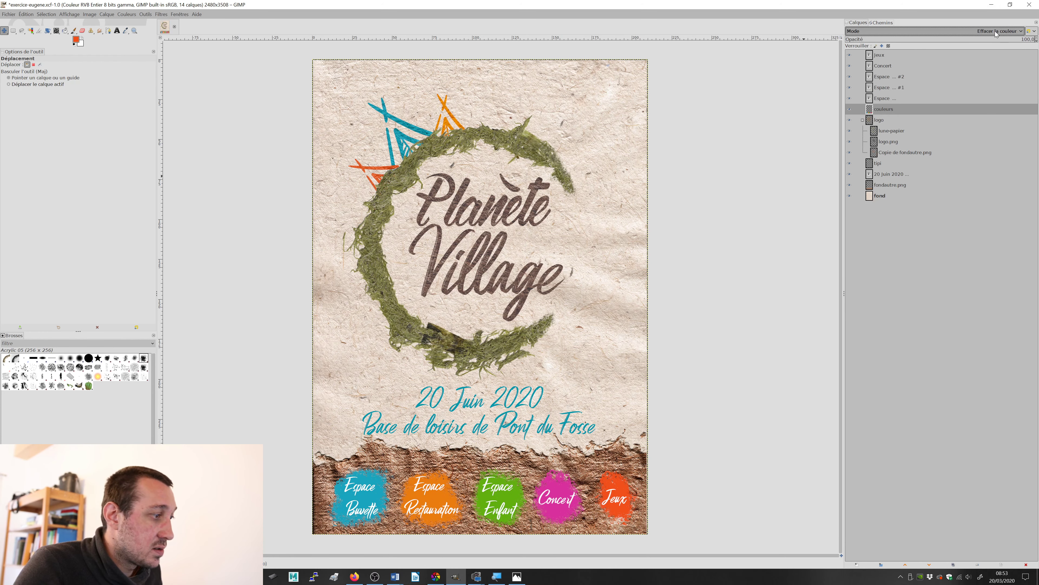
scroll(995, 32, down, 4)
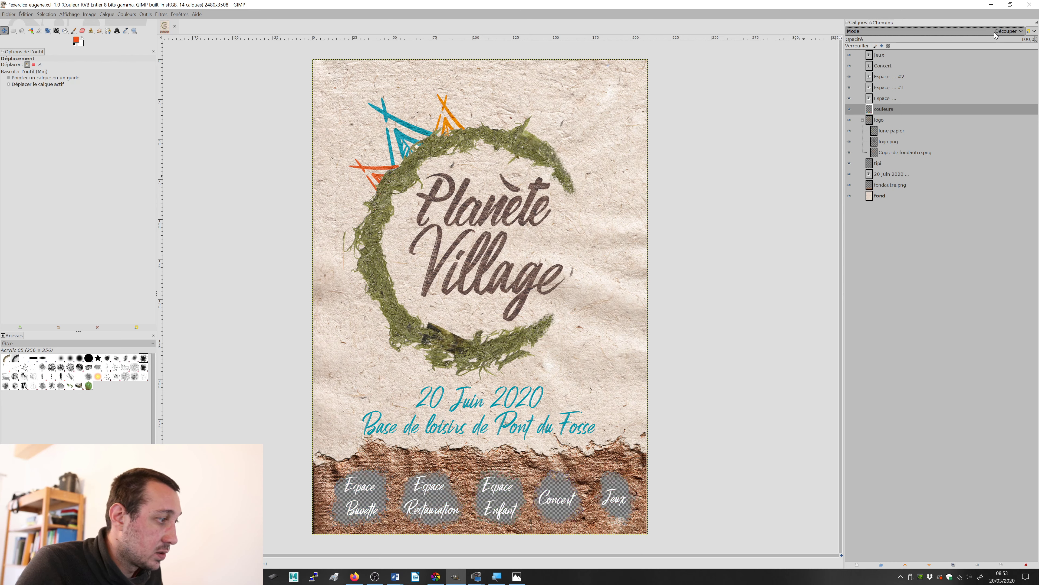
scroll(995, 32, down, 4)
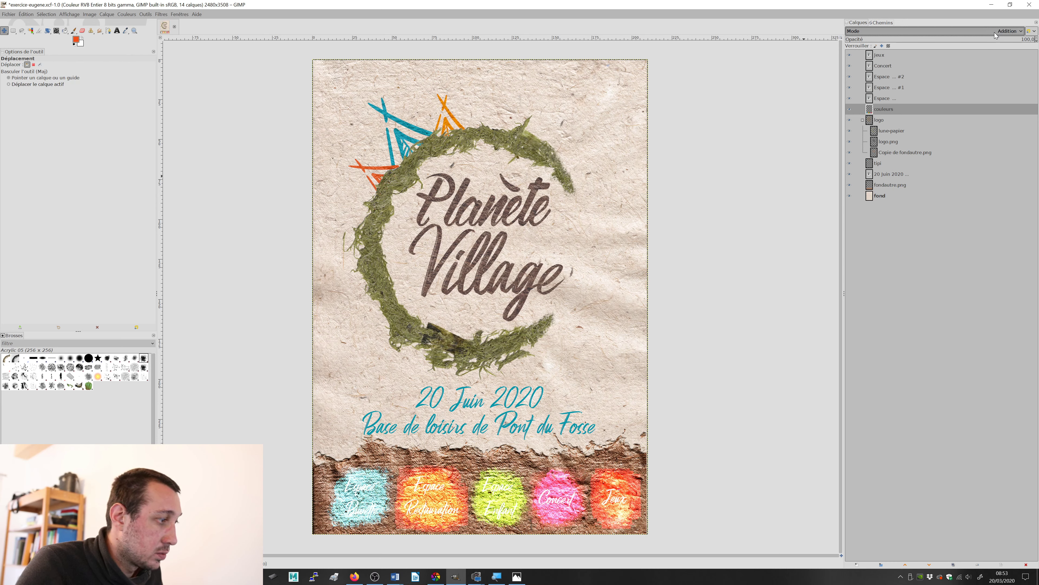
scroll(995, 32, up, 2)
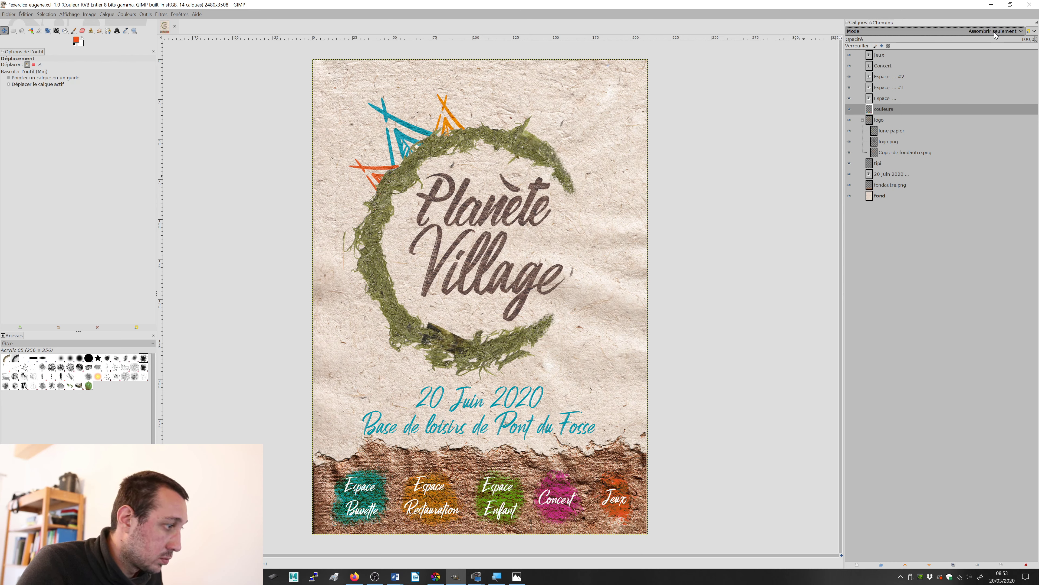
scroll(995, 33, down, 4)
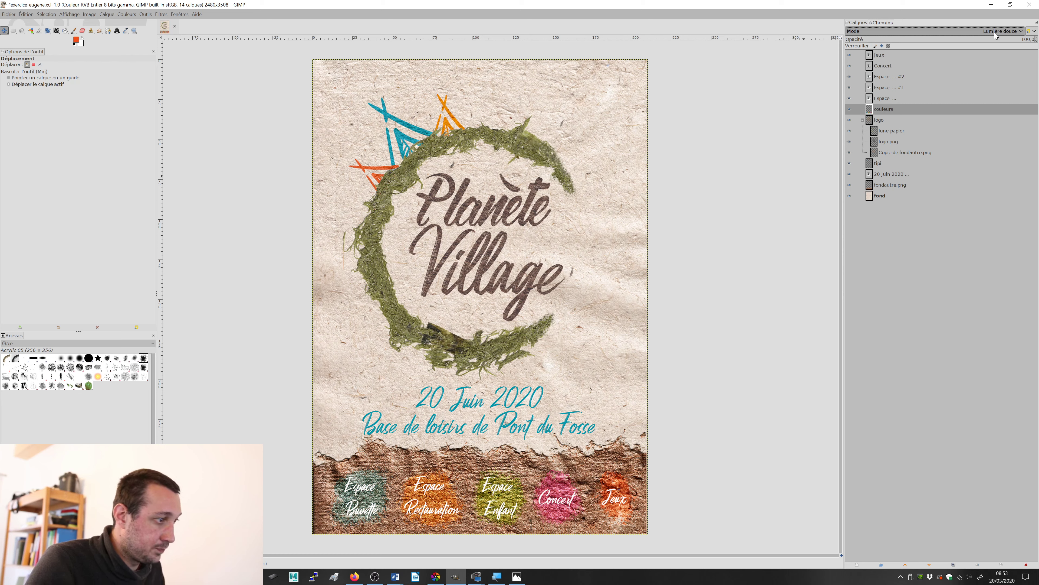
scroll(994, 32, down, 1)
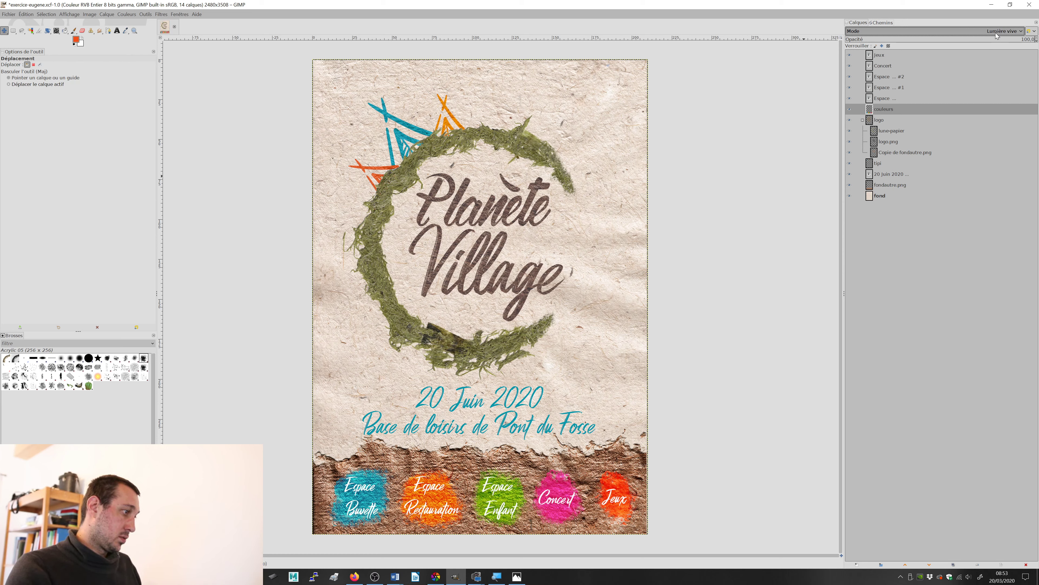
scroll(996, 35, up, 1)
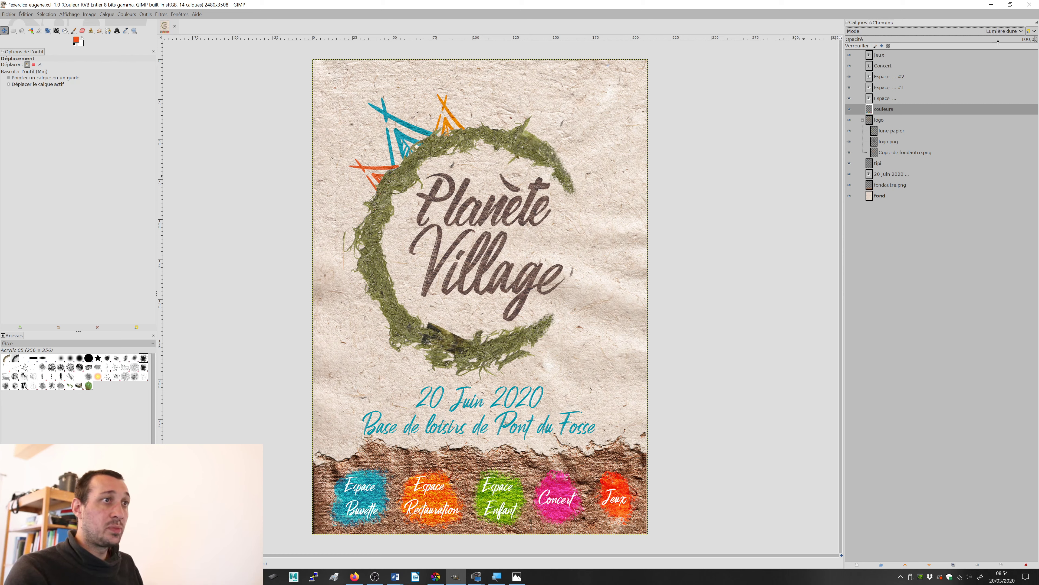
Step: Lower the couleurs layer's opacity to about 79.2 and save the poster file
click(1003, 39)
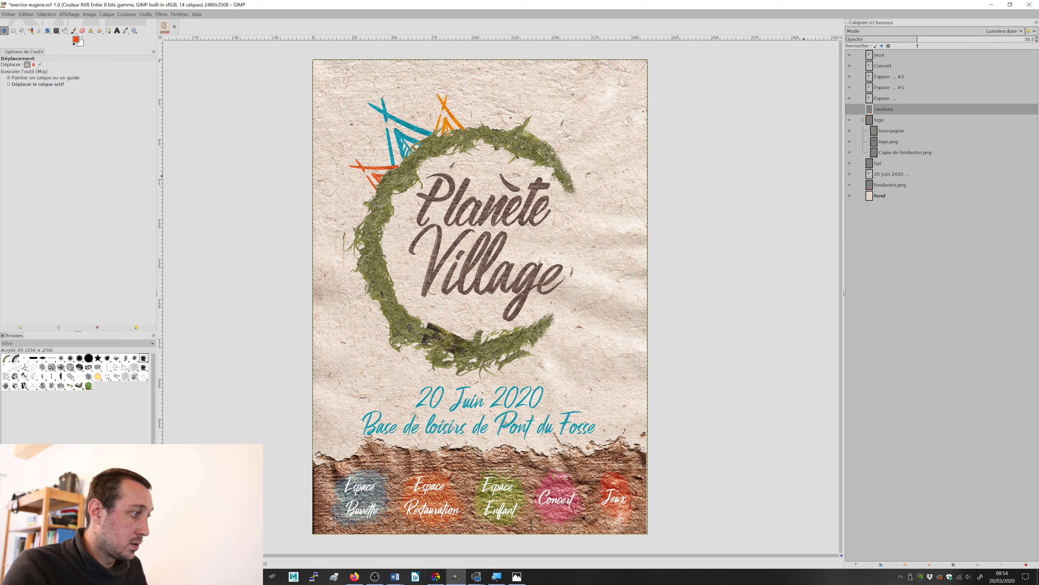
scroll(997, 38, down, 1)
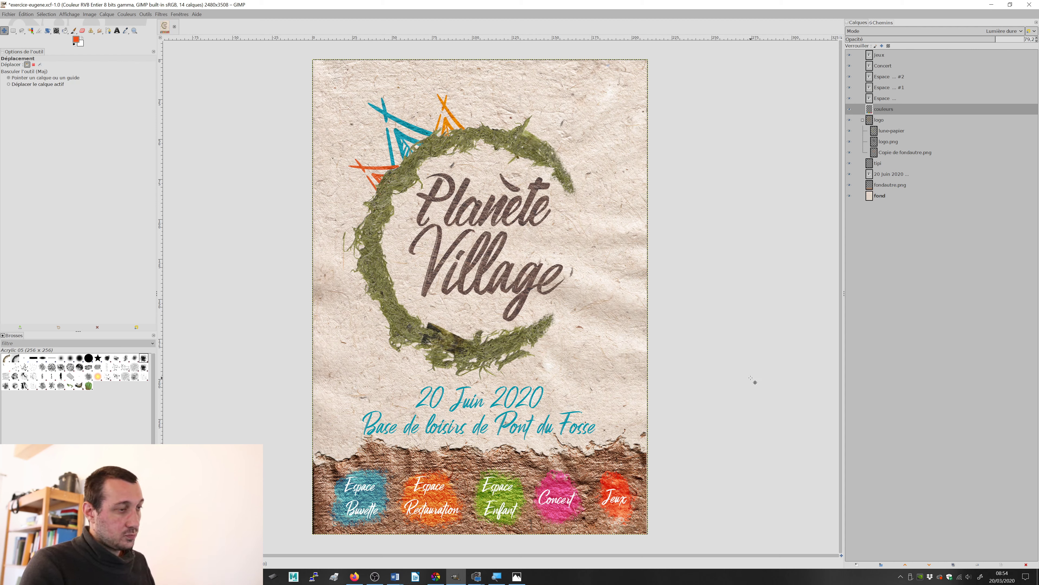
key(ctrl+s)
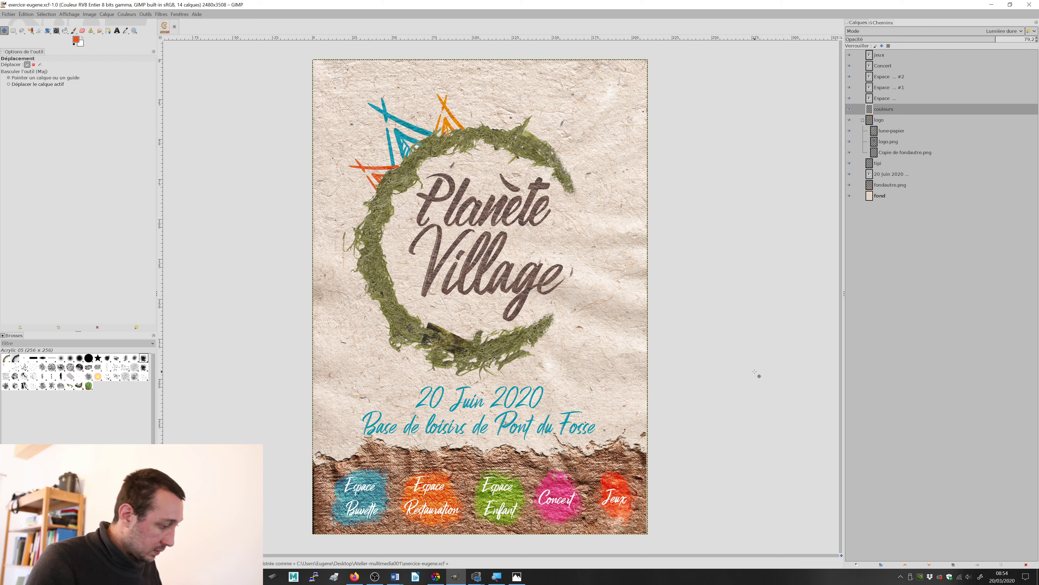